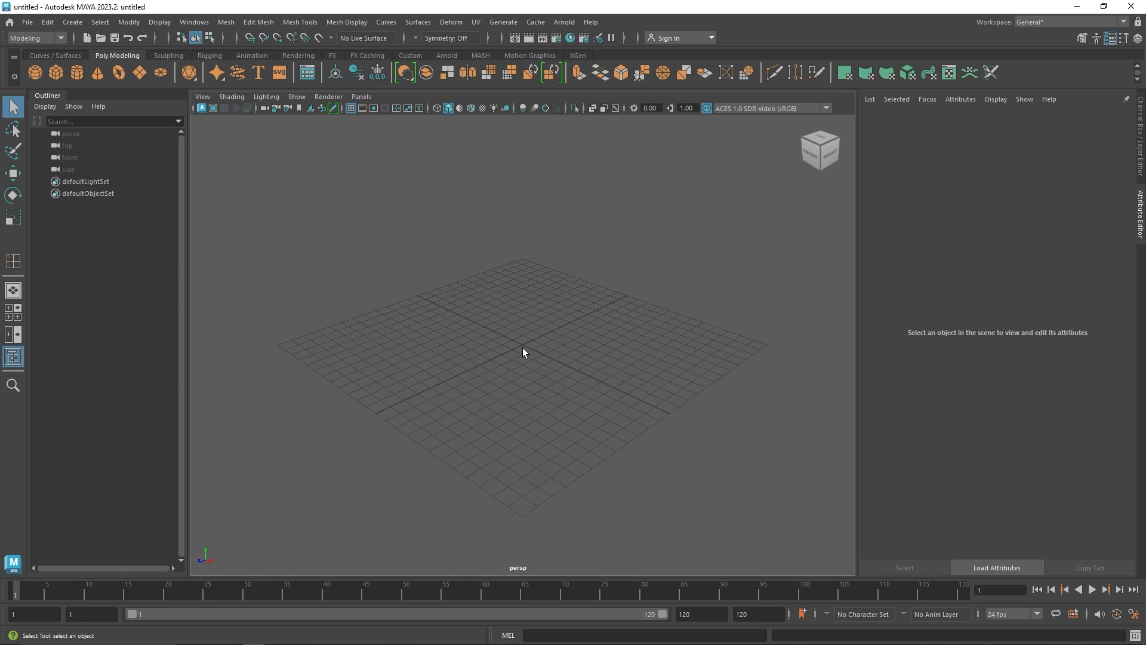
Open the Plug-in Manager and check that the MASH plug-in is loaded, then close it
{"action": "left_click", "coordinate": [481, 56]}
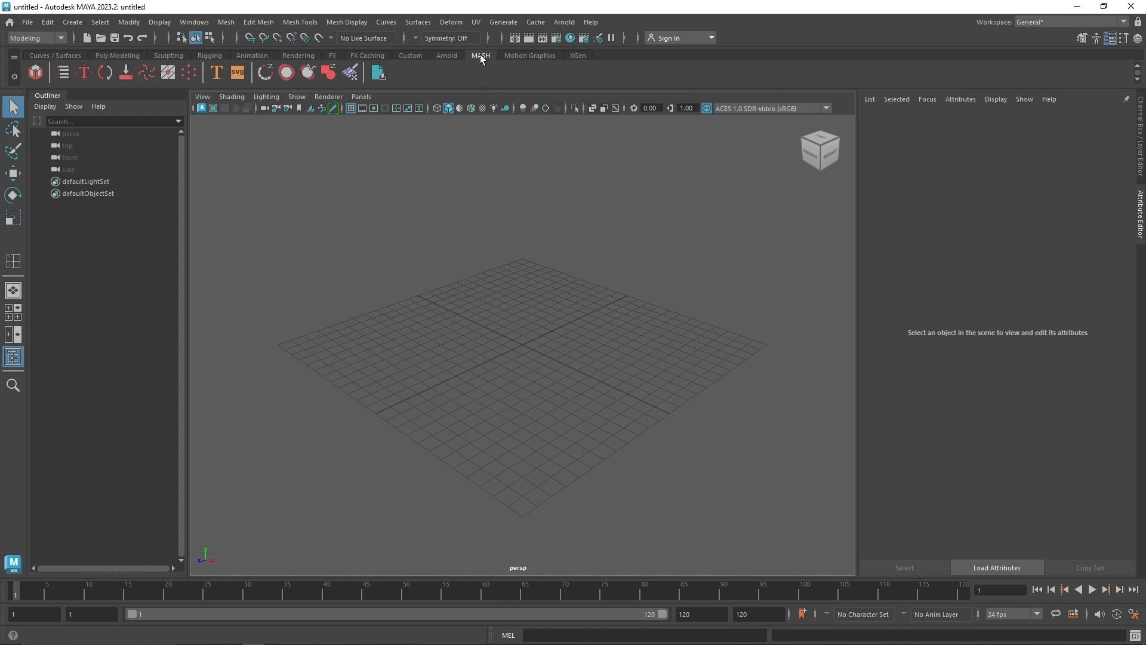
{"action": "left_click", "coordinate": [194, 23]}
{"action": "mouse_move", "coordinate": [257, 154]}
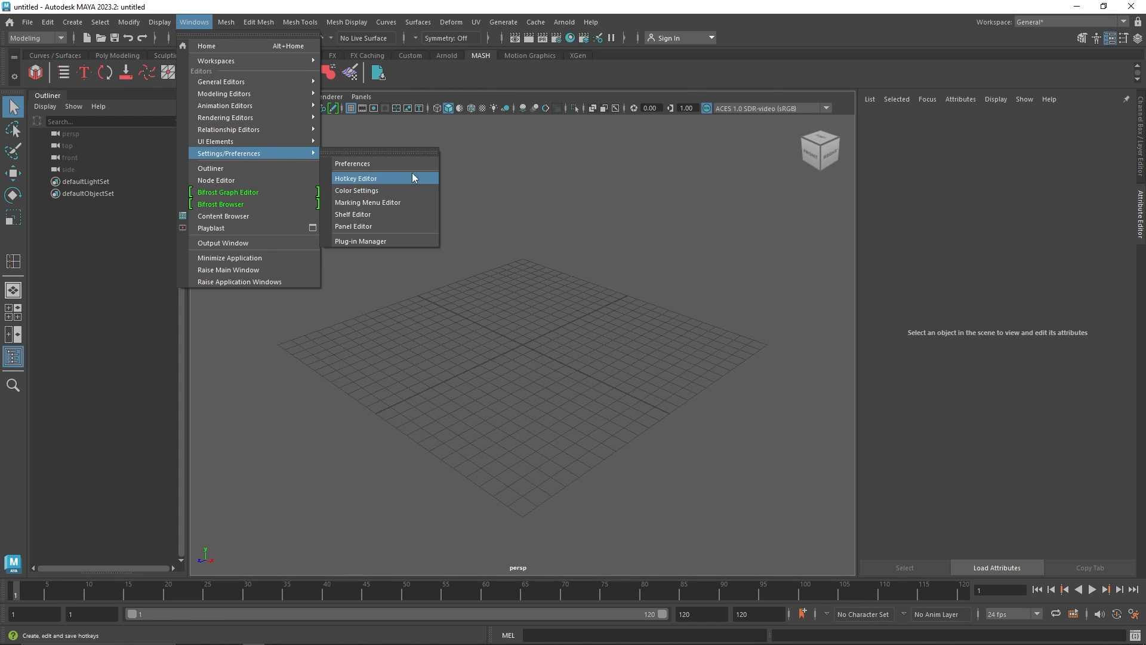
{"action": "left_click", "coordinate": [395, 241]}
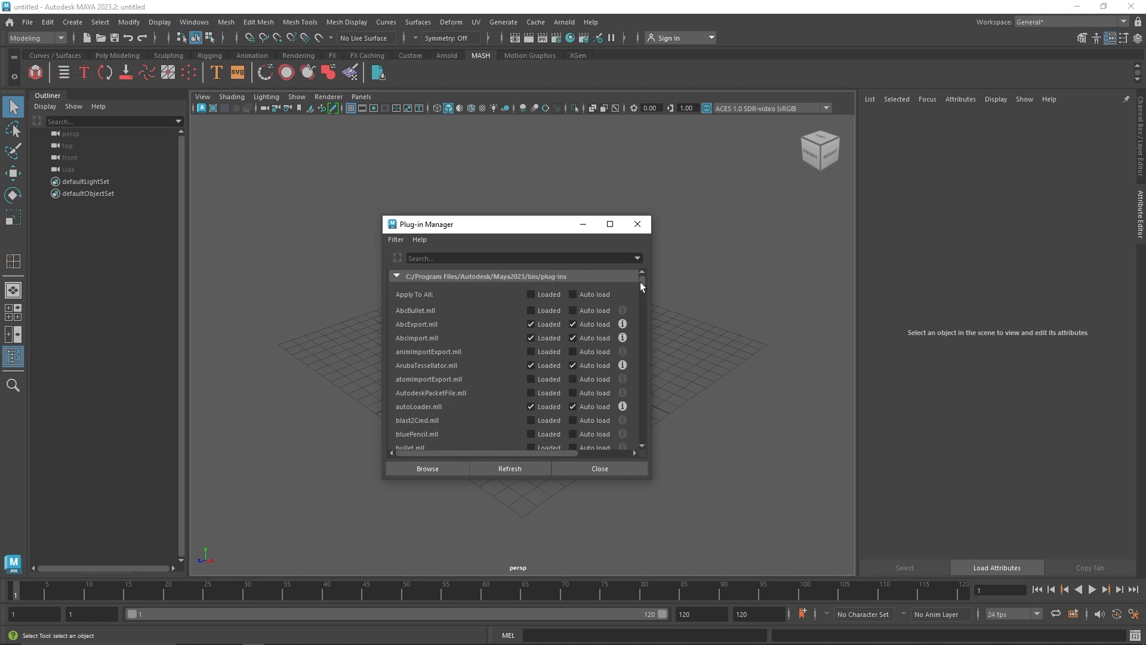
{"action": "left_click_drag", "start_coordinate": [641, 285], "coordinate": [638, 394]}
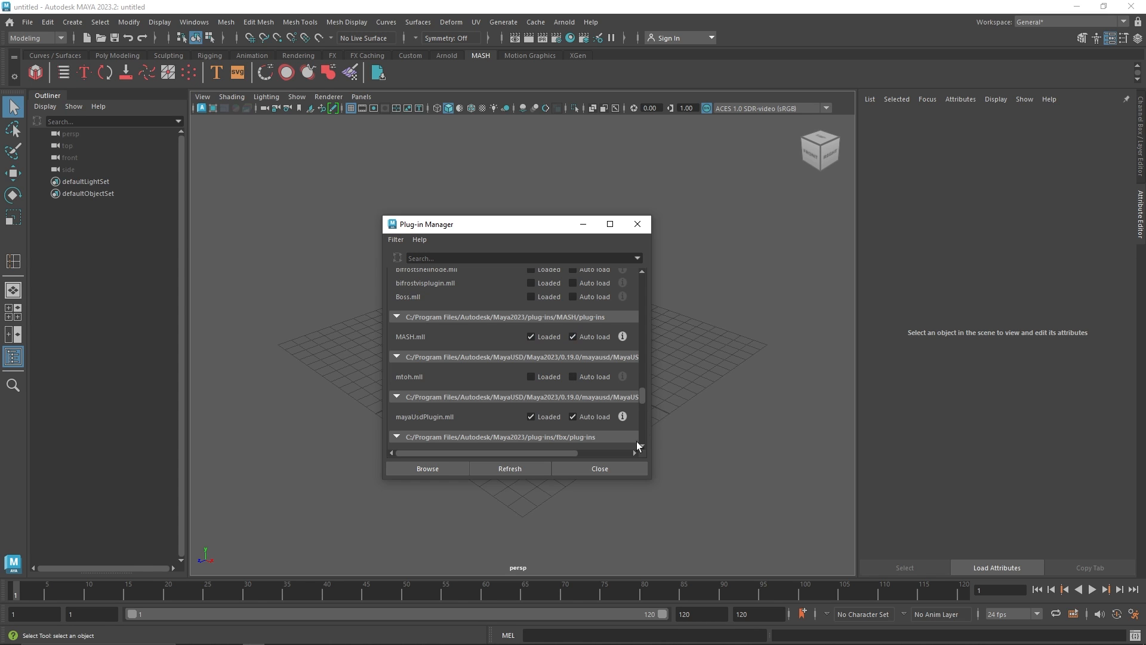
{"action": "left_click", "coordinate": [608, 466]}
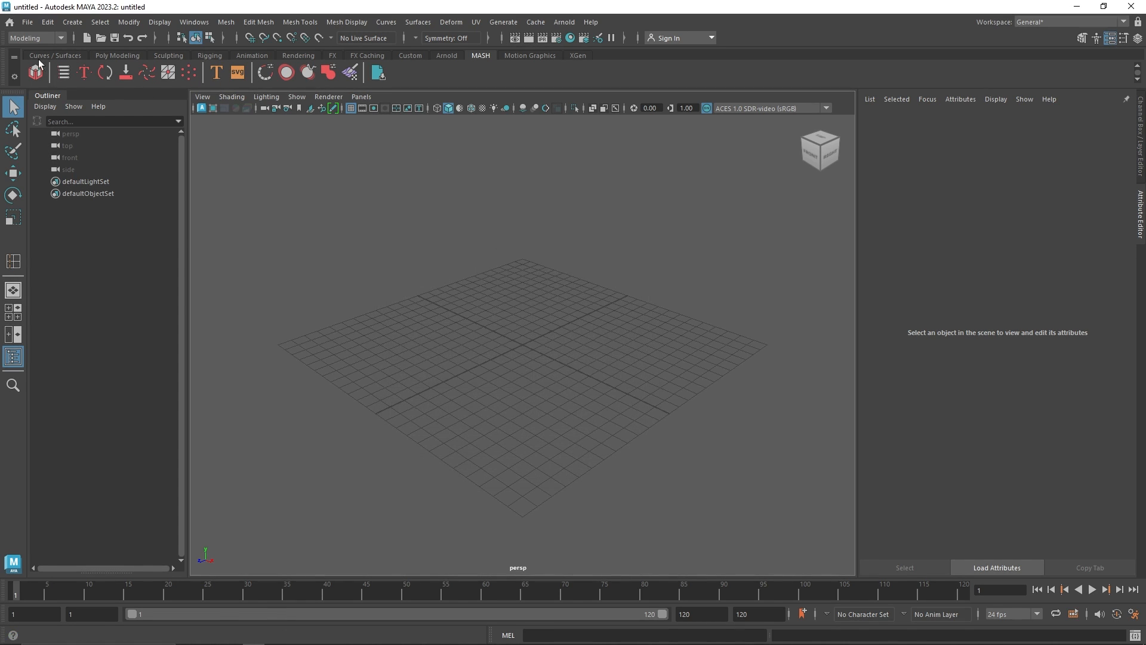
Create a polygon cube at the grid origin
{"action": "left_click", "coordinate": [118, 56]}
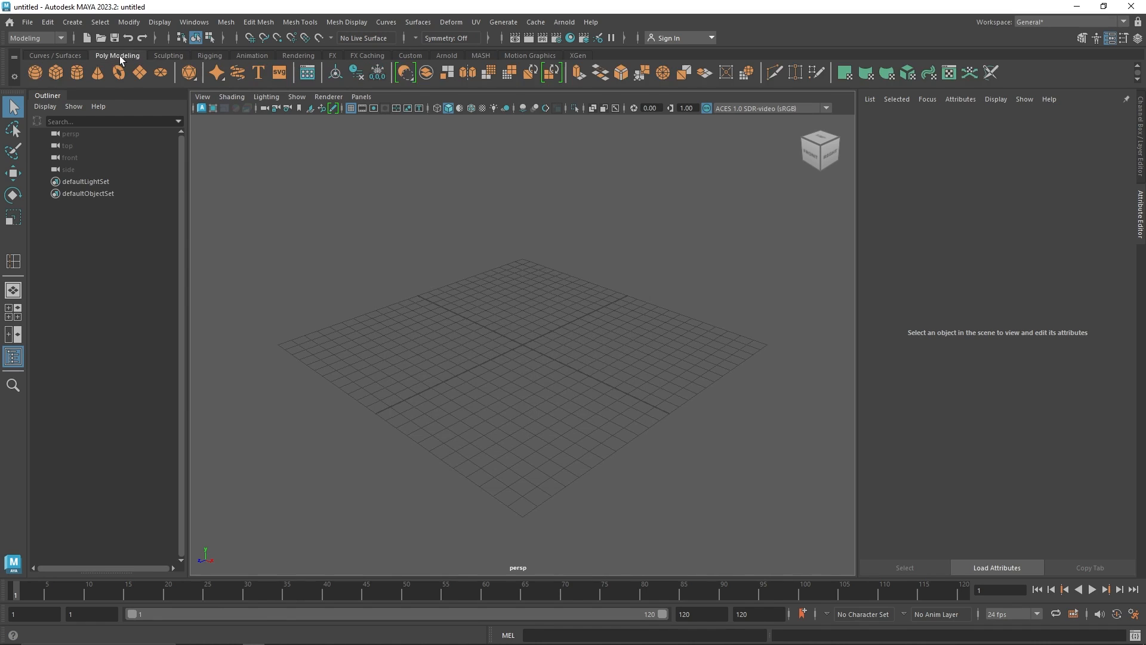
{"action": "left_click", "coordinate": [482, 55]}
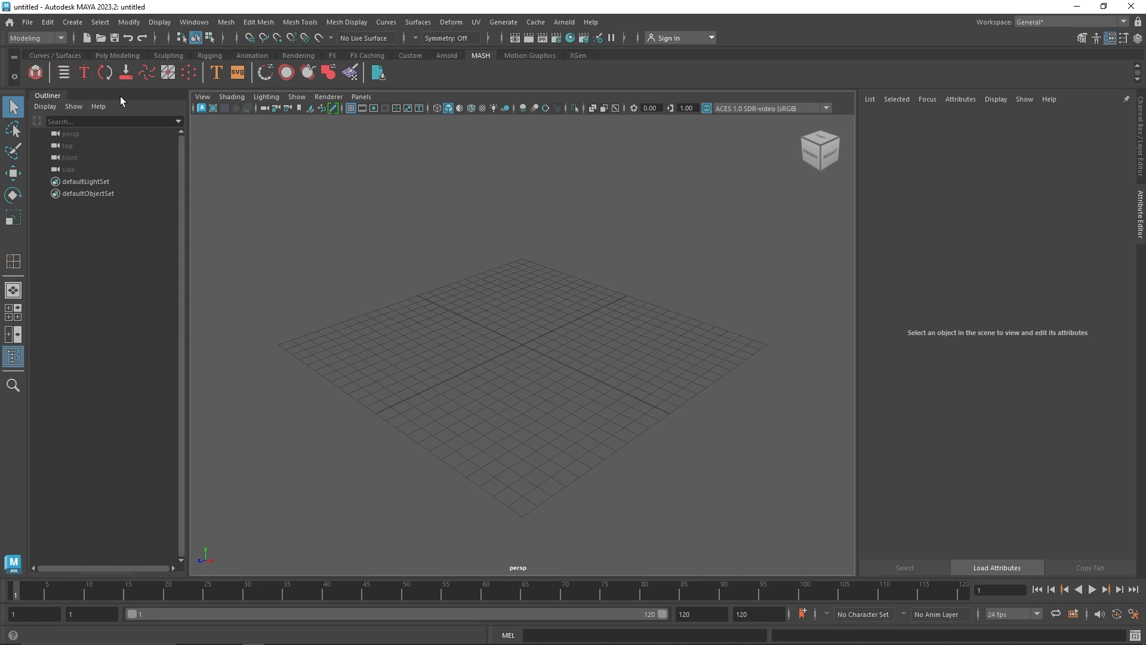
{"action": "left_click", "coordinate": [120, 57]}
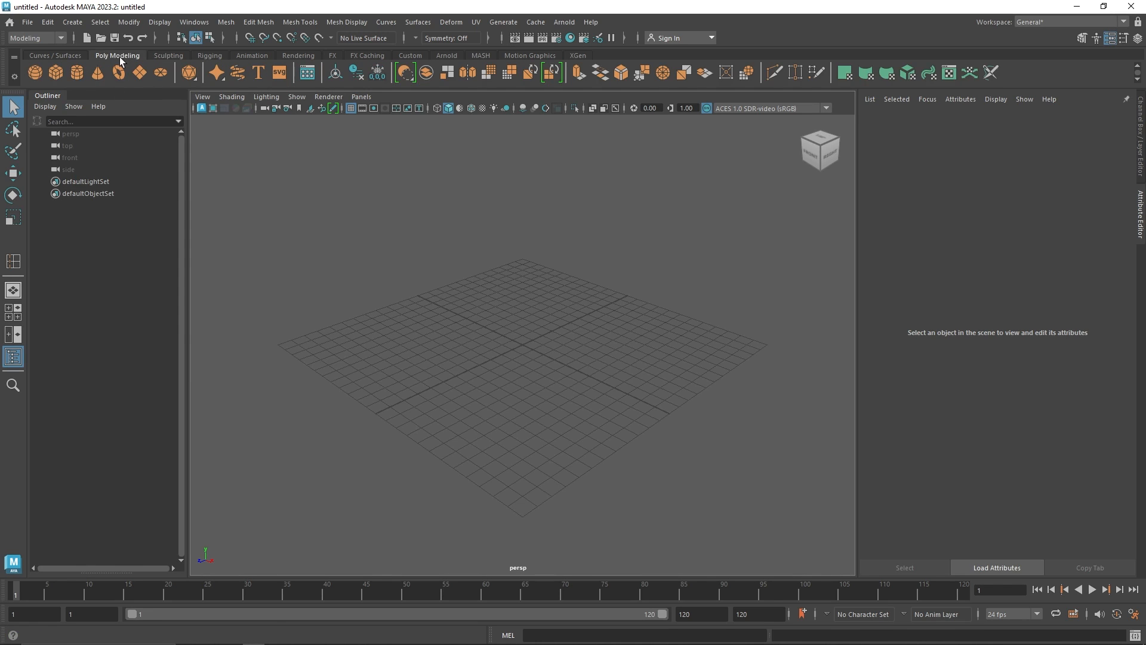
{"action": "left_click", "coordinate": [57, 74]}
{"action": "left_click_drag", "start_coordinate": [561, 353], "coordinate": [588, 356], "text": "alt"}
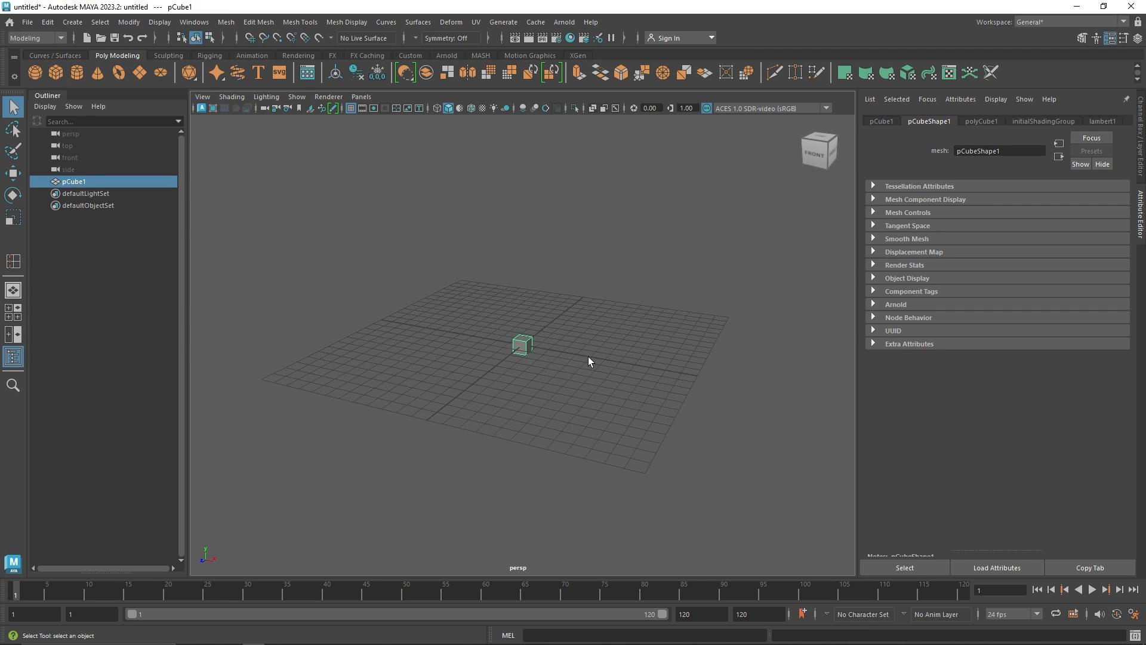
{"action": "right_click_drag", "start_coordinate": [588, 357], "coordinate": [554, 363], "text": "alt"}
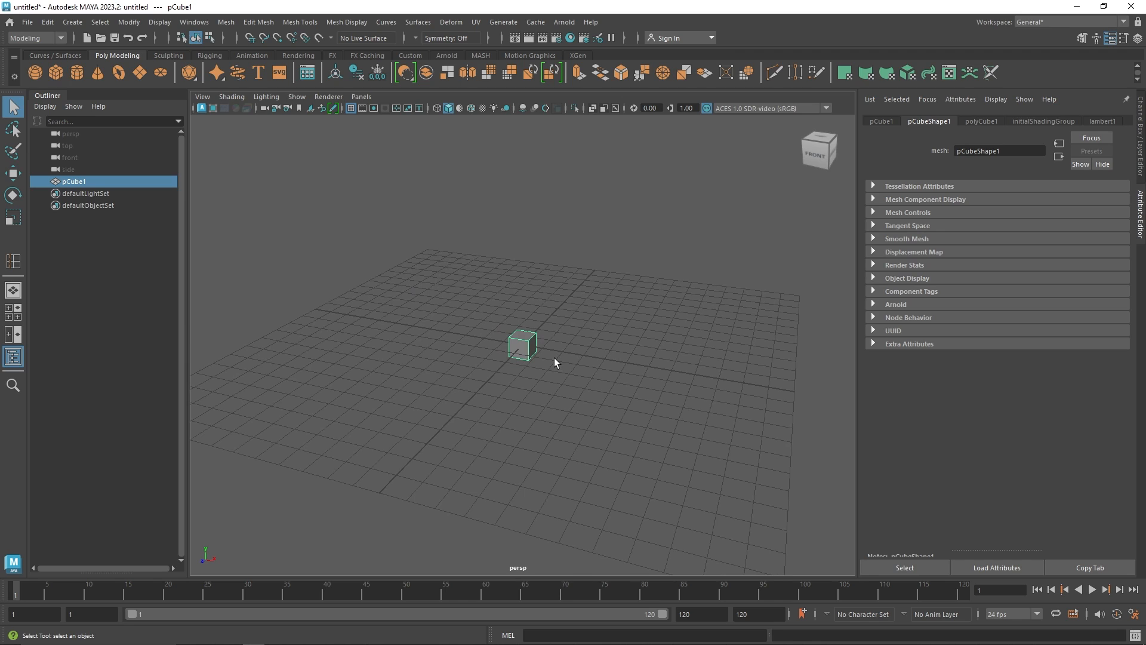
Duplicate the cube, move the copy along X, and repeat Duplicate with Transform to build a row of six cubes
{"action": "key", "text": "ctrl+d"}
{"action": "key", "text": "w"}
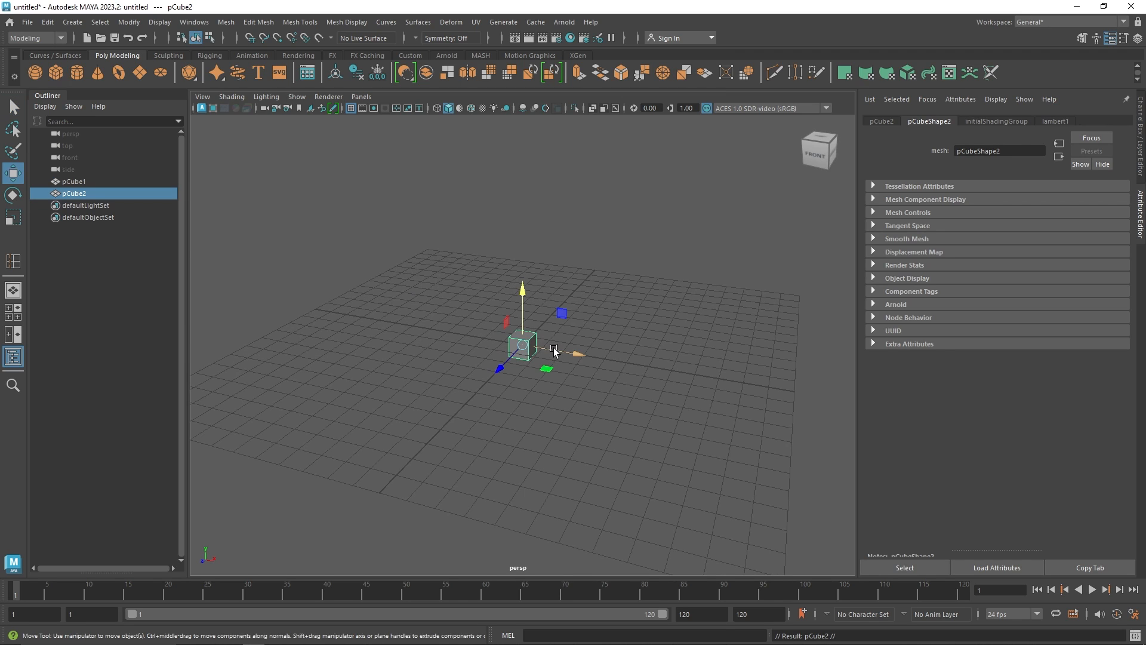
{"action": "left_click_drag", "start_coordinate": [530, 350], "coordinate": [570, 357]}
{"action": "key", "text": "shift+d"}
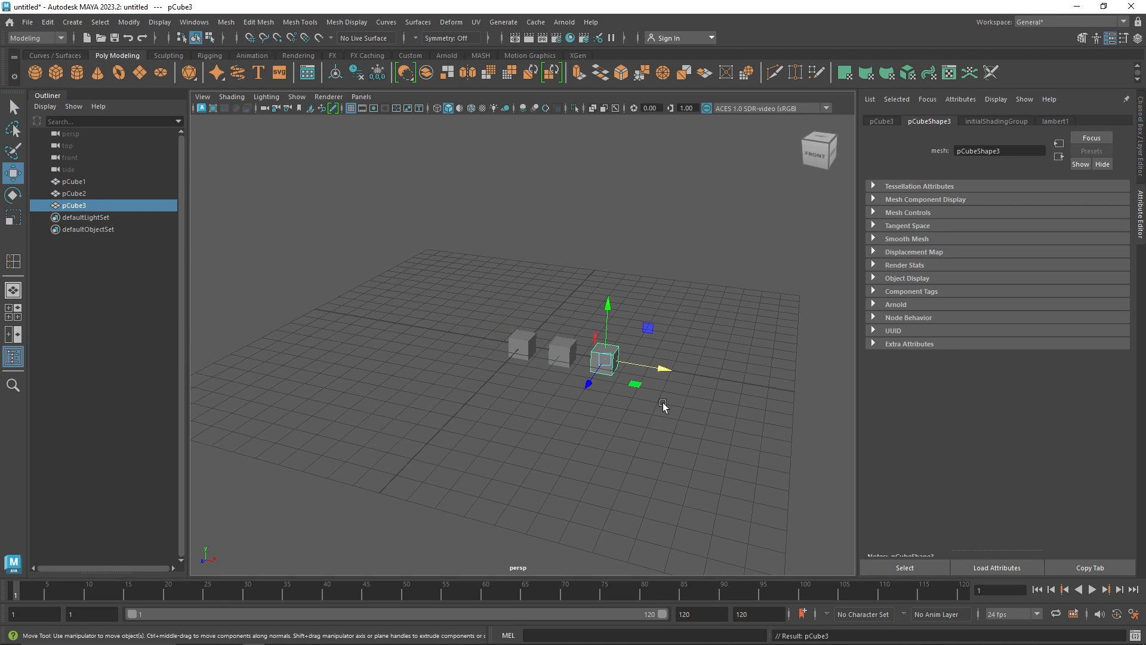
{"action": "key", "text": "shift+d"}
{"action": "key", "text": "shift+d"}
{"action": "key", "text": "shift+d"}
Select all six cubes, move and scale them, then undo both transformations
{"action": "scroll", "coordinate": [657, 428], "scroll_direction": "down", "scroll_amount": 2}
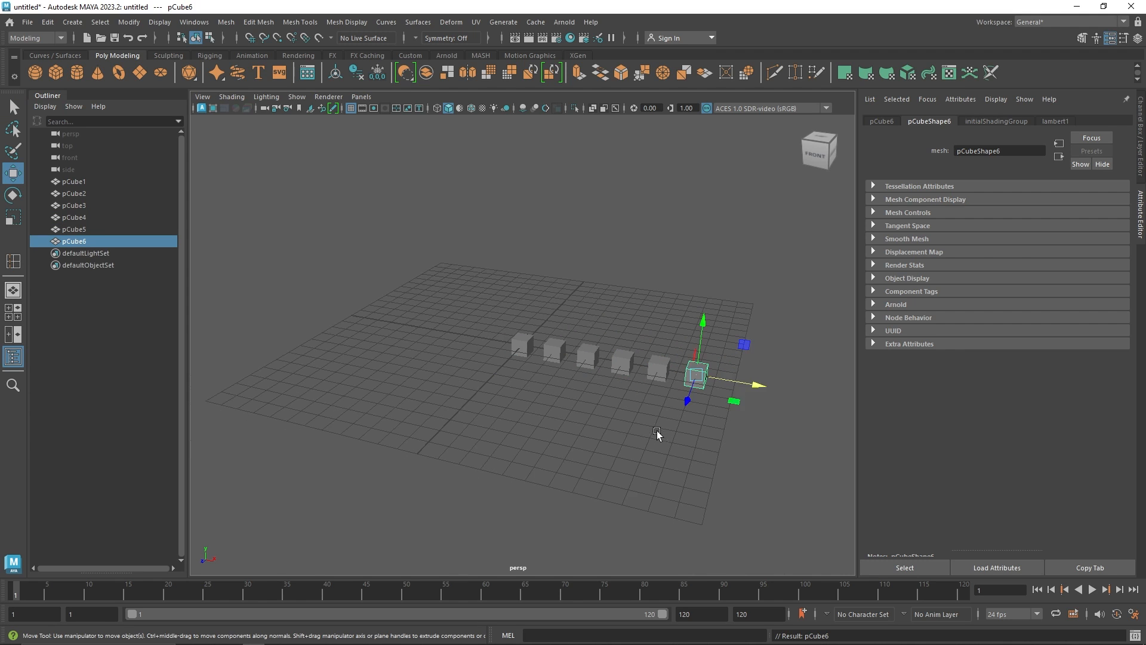
{"action": "left_click_drag", "start_coordinate": [657, 428], "coordinate": [650, 417], "text": "alt"}
{"action": "middle_click_drag", "start_coordinate": [650, 417], "coordinate": [567, 438], "text": "alt"}
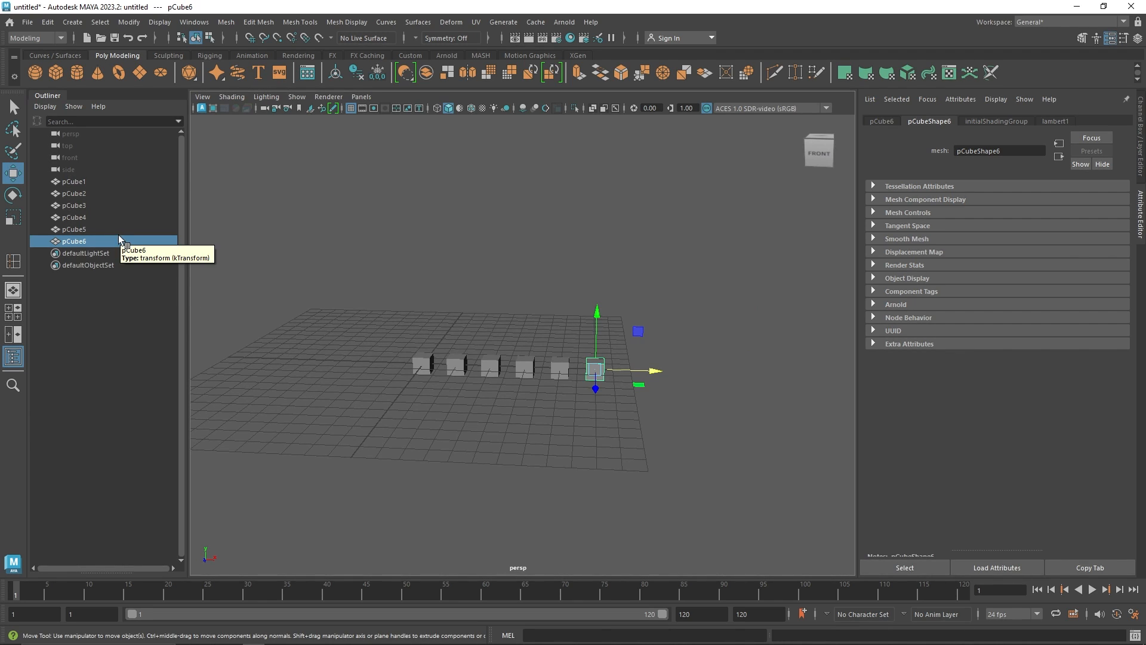
{"action": "left_click_drag", "start_coordinate": [120, 239], "coordinate": [657, 394]}
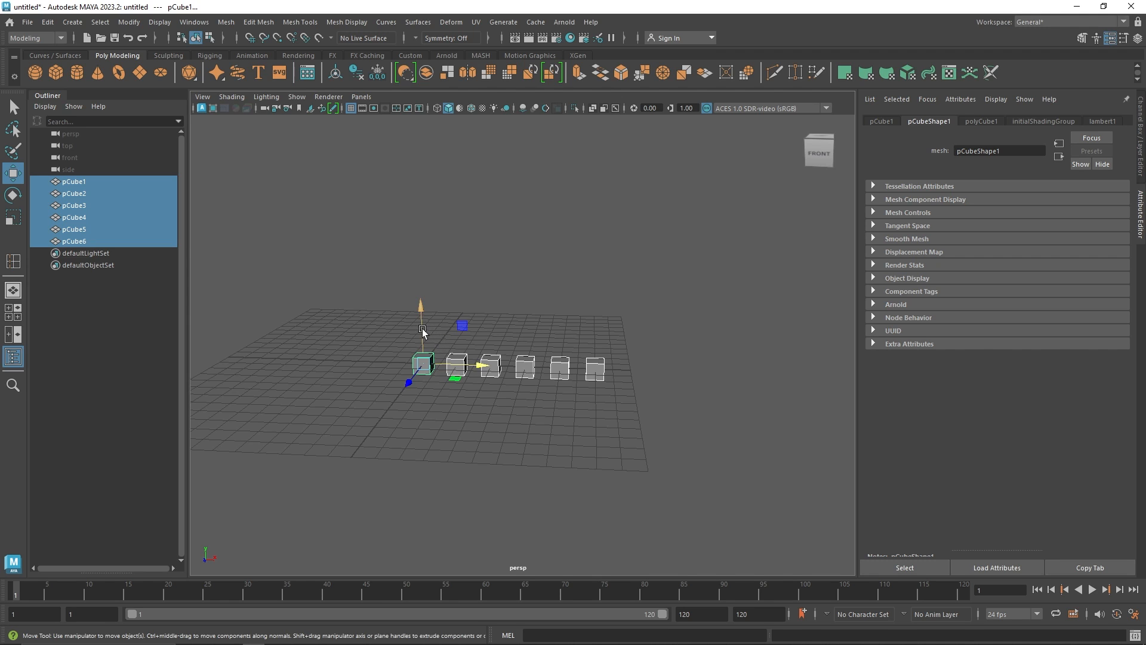
{"action": "left_click_drag", "start_coordinate": [422, 332], "coordinate": [481, 330]}
{"action": "key", "text": "r"}
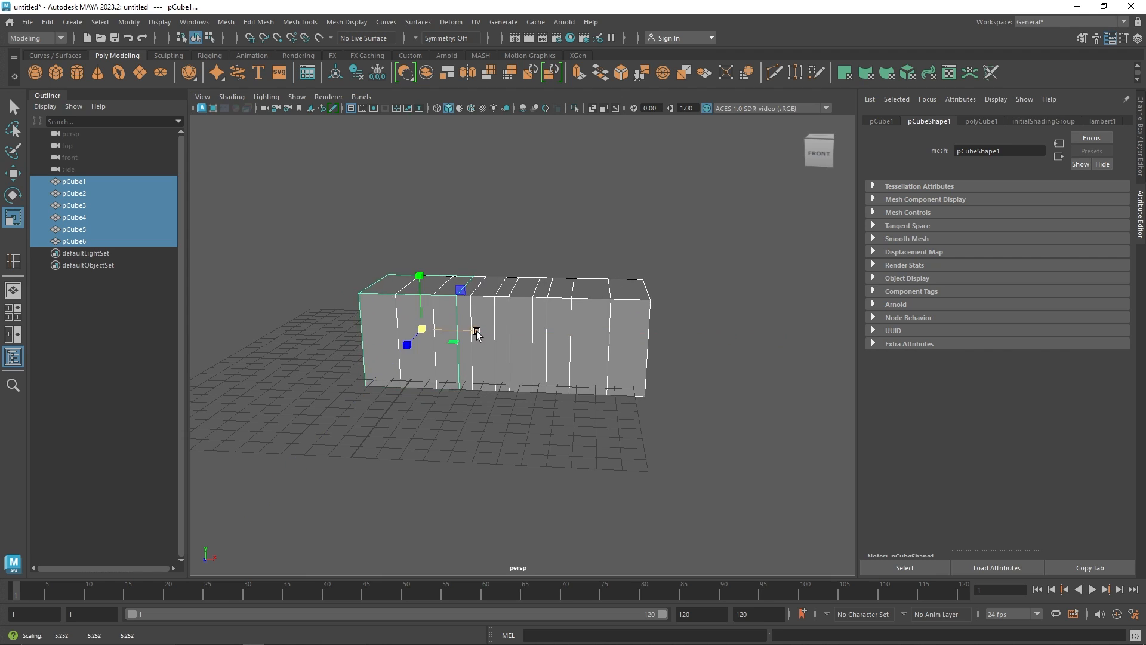
{"action": "key", "text": "ctrl+z"}
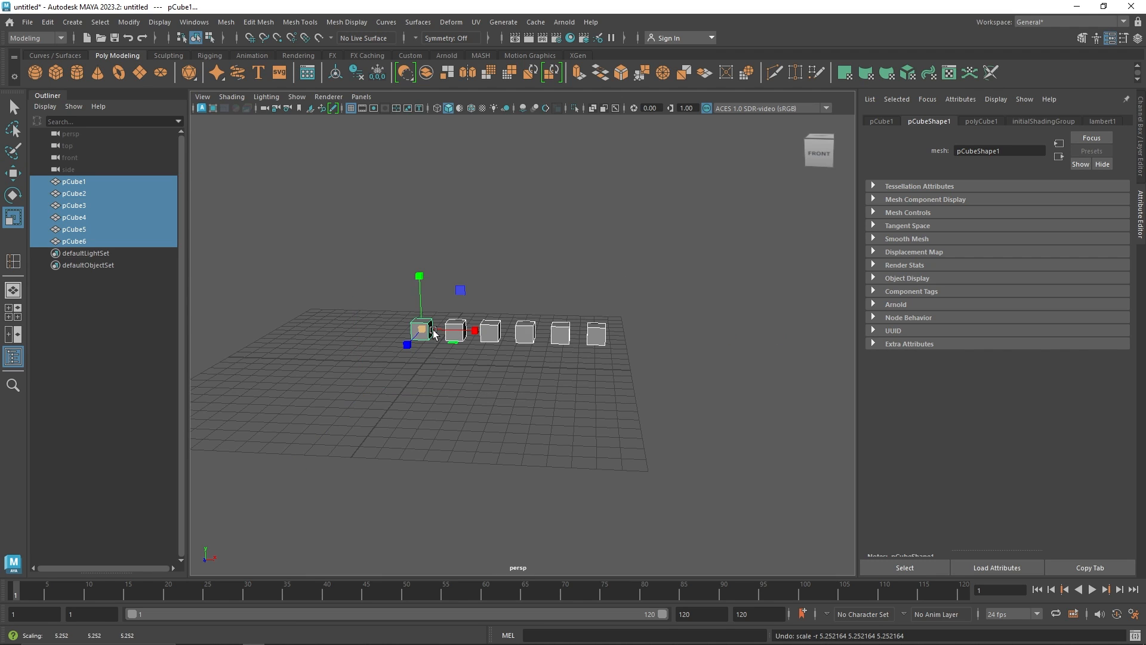
{"action": "key", "text": "ctrl+z"}
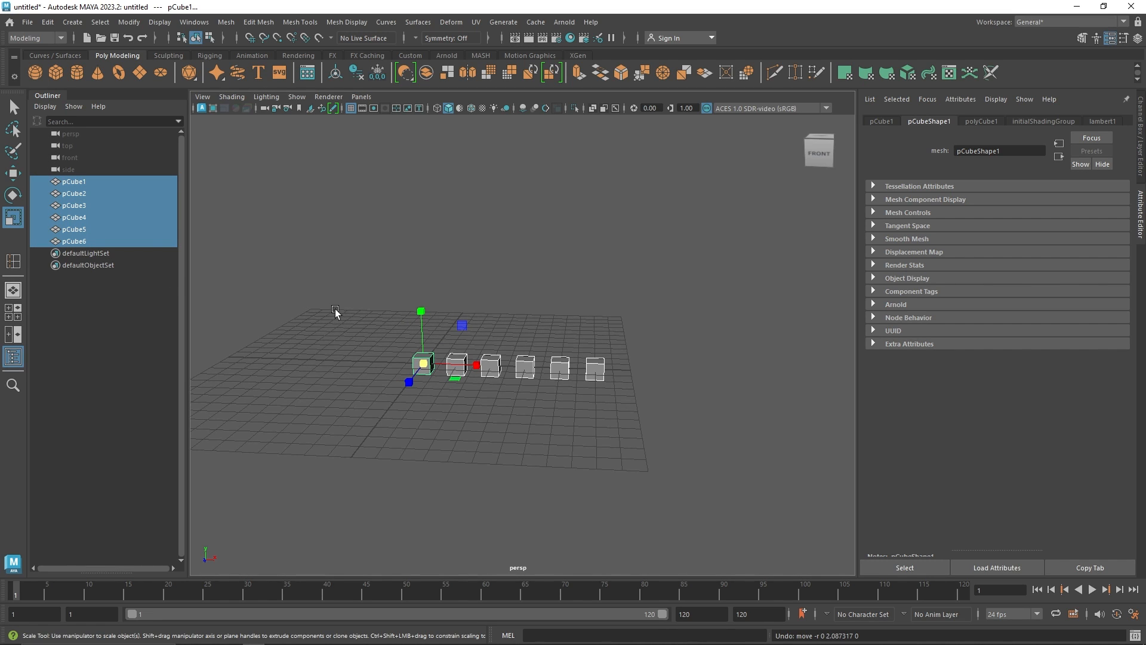
Delete the five duplicate cubes, keeping only the original
{"action": "left_click_drag", "start_coordinate": [650, 345], "coordinate": [453, 400]}
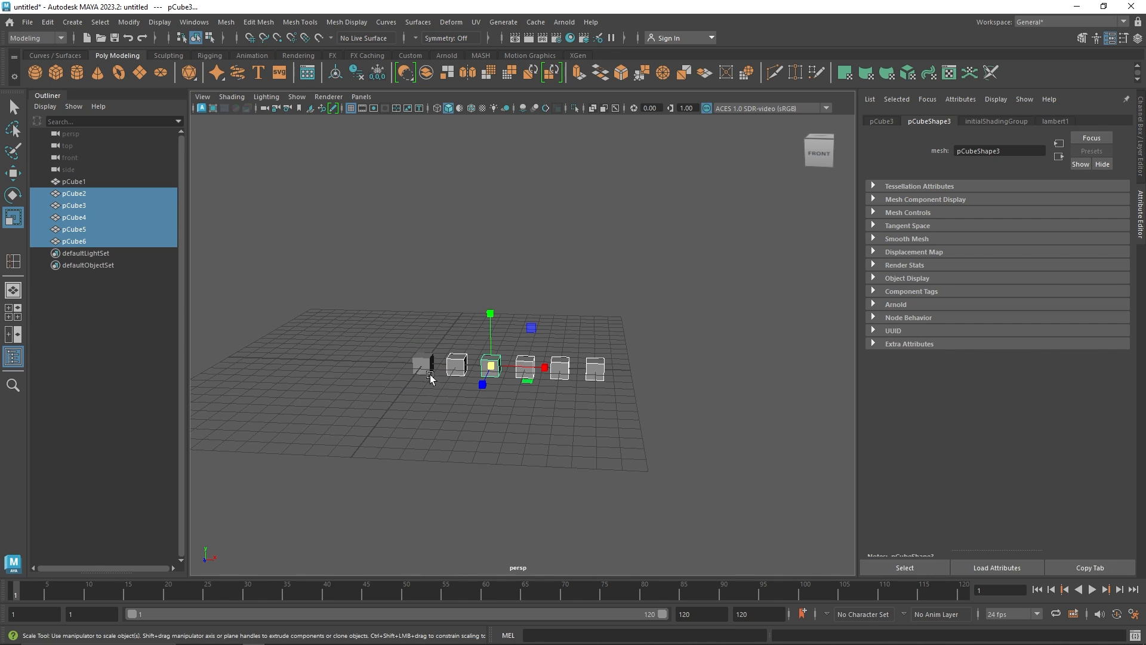
{"action": "key", "text": "Delete"}
{"action": "left_click_drag", "start_coordinate": [397, 342], "coordinate": [384, 366], "text": "alt"}
{"action": "right_click_drag", "start_coordinate": [384, 366], "coordinate": [374, 354], "text": "alt"}
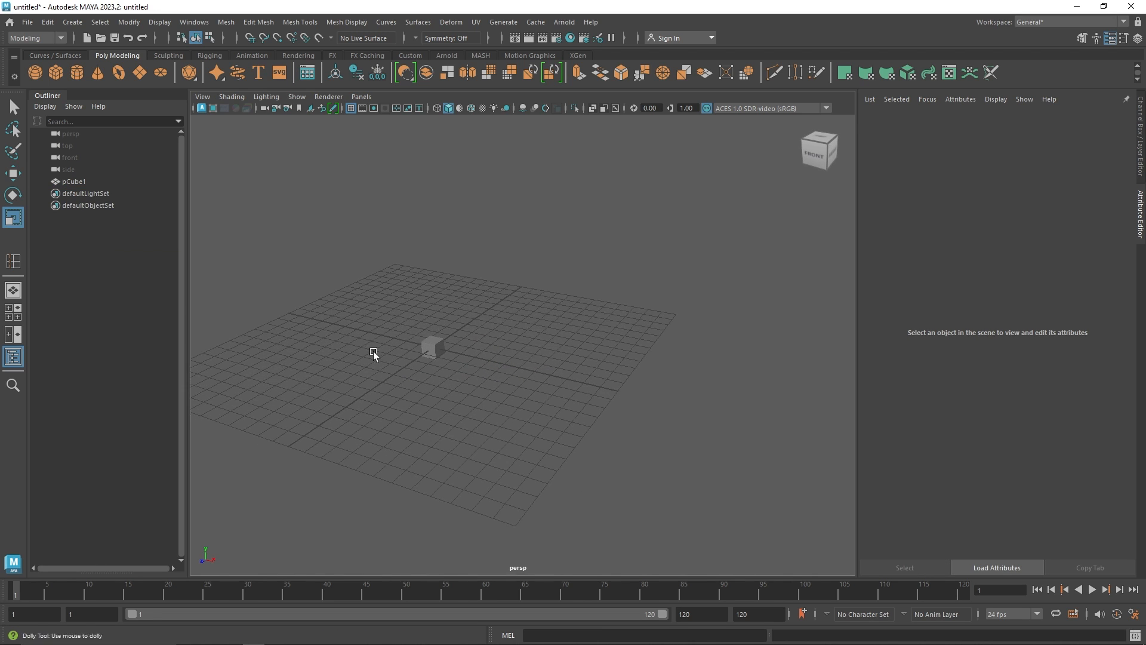
{"action": "left_click_drag", "start_coordinate": [373, 354], "coordinate": [505, 376], "text": "alt"}
Select the cube and create a MASH network from it
{"action": "left_click_drag", "start_coordinate": [445, 333], "coordinate": [531, 409]}
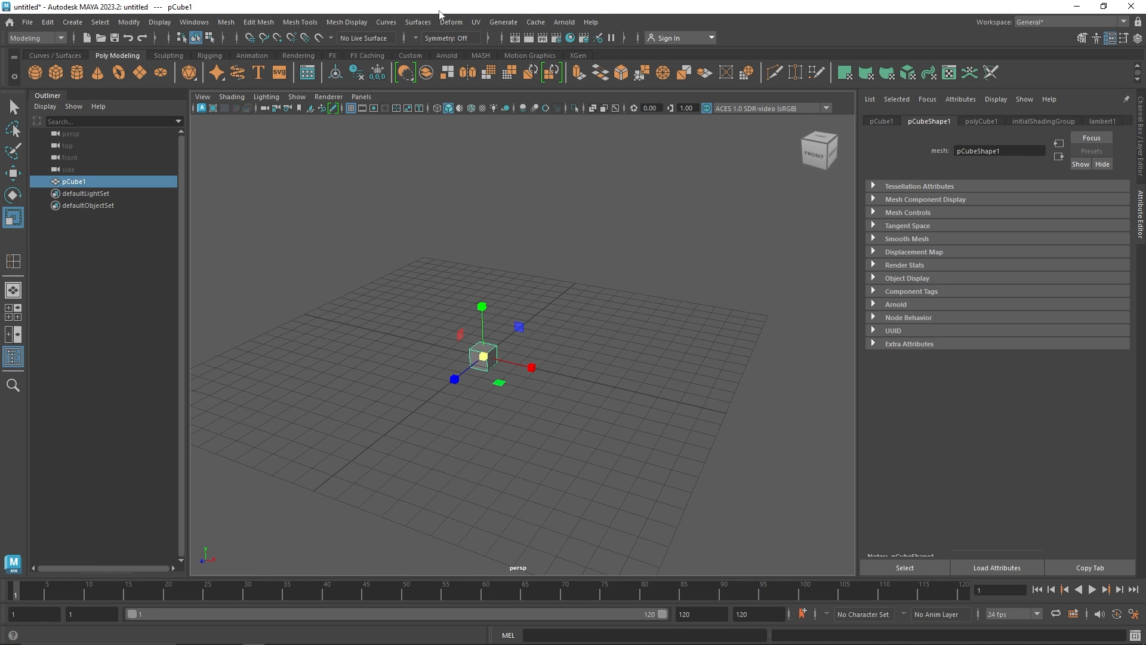
{"action": "left_click", "coordinate": [480, 55]}
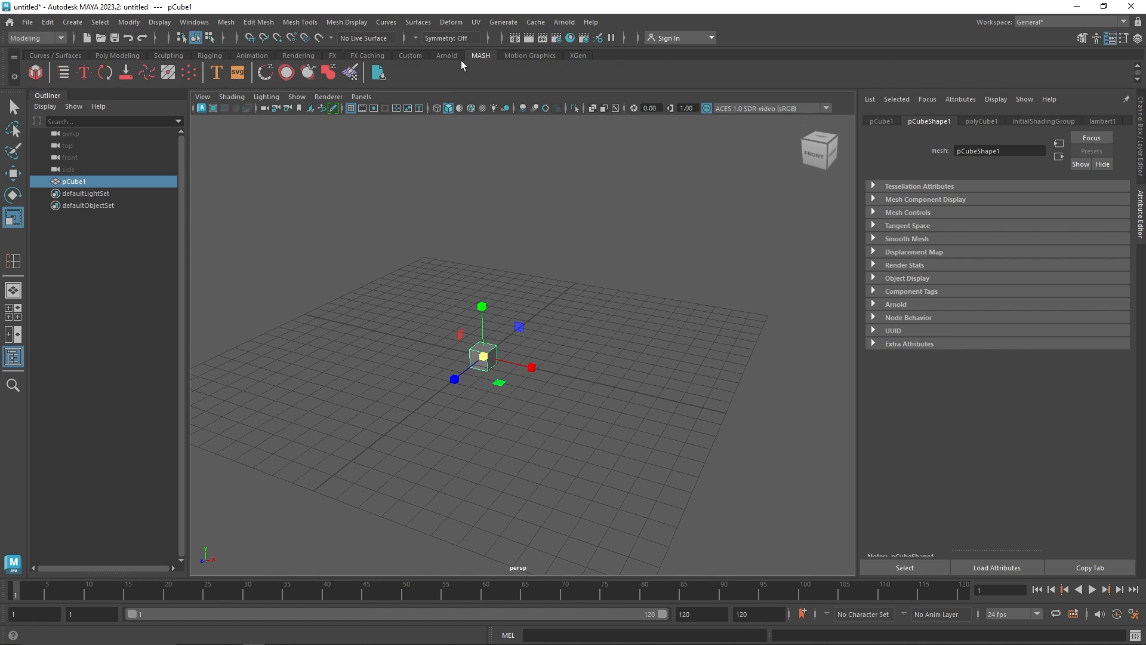
{"action": "left_click", "coordinate": [36, 73]}
{"action": "left_click_drag", "start_coordinate": [460, 267], "coordinate": [533, 339], "text": "alt"}
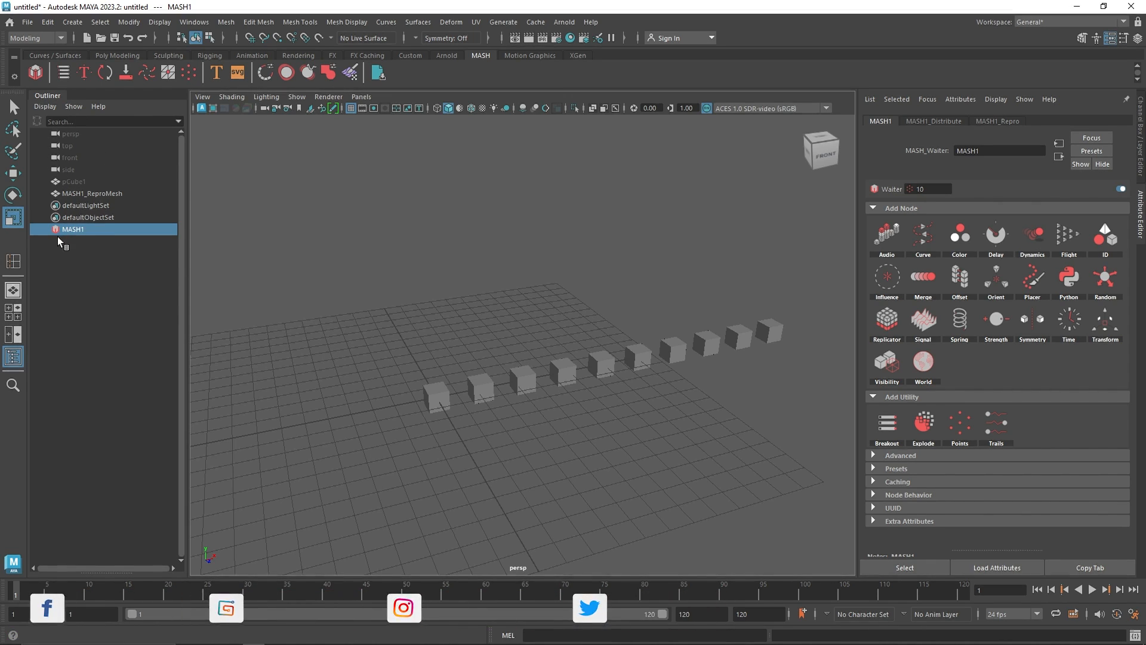
Inspect the MASH1_ReproMesh and MASH1 nodes and restore the Outliner panel
{"action": "left_click", "coordinate": [99, 194]}
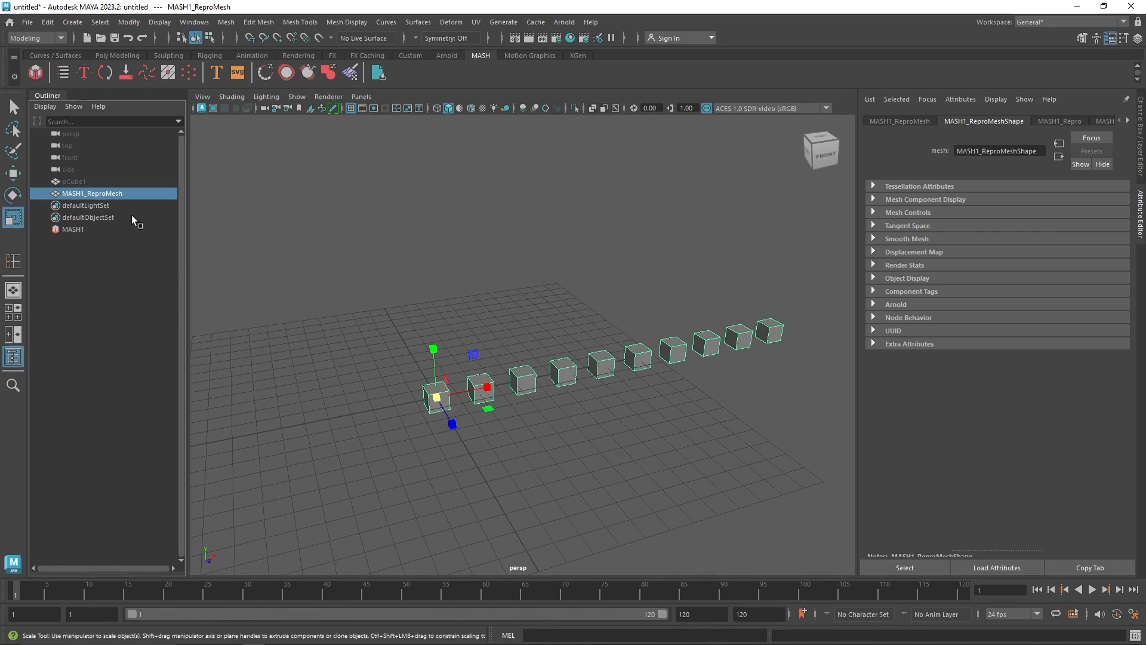
{"action": "left_click", "coordinate": [78, 229]}
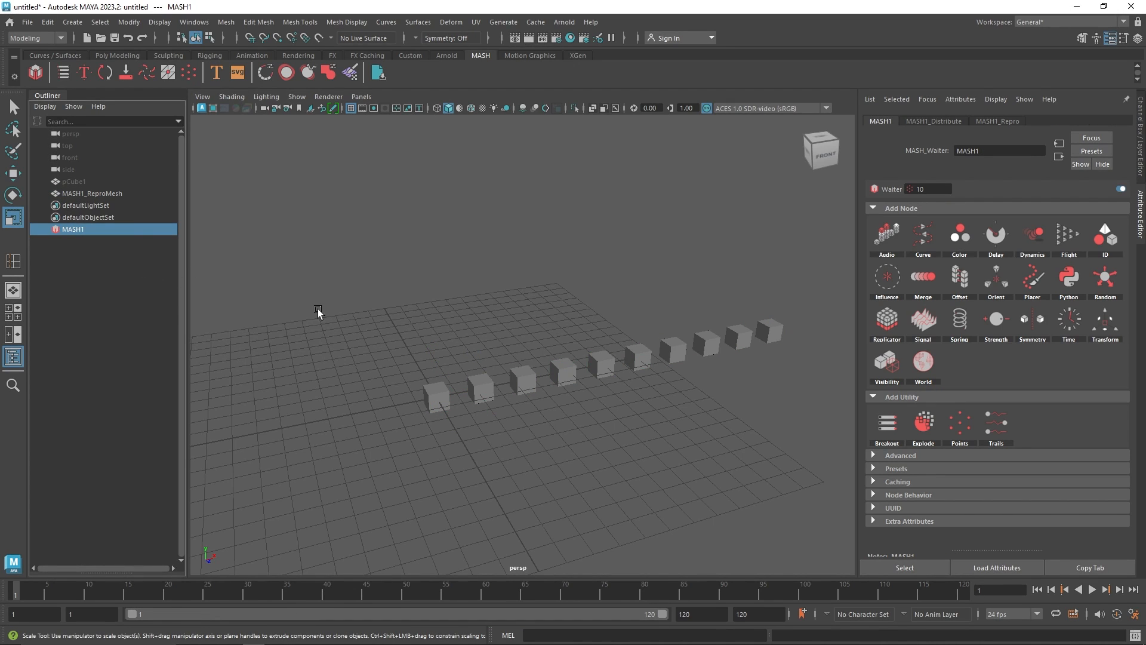
{"action": "left_click", "coordinate": [47, 95]}
{"action": "left_click", "coordinate": [194, 22]}
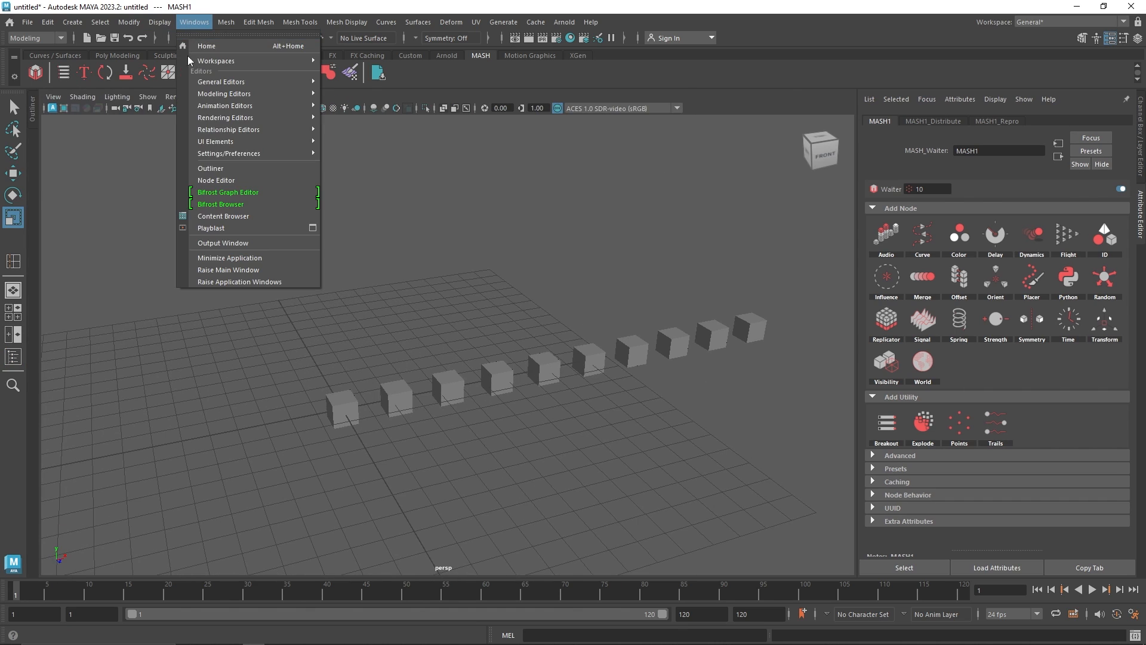
{"action": "left_click", "coordinate": [227, 169]}
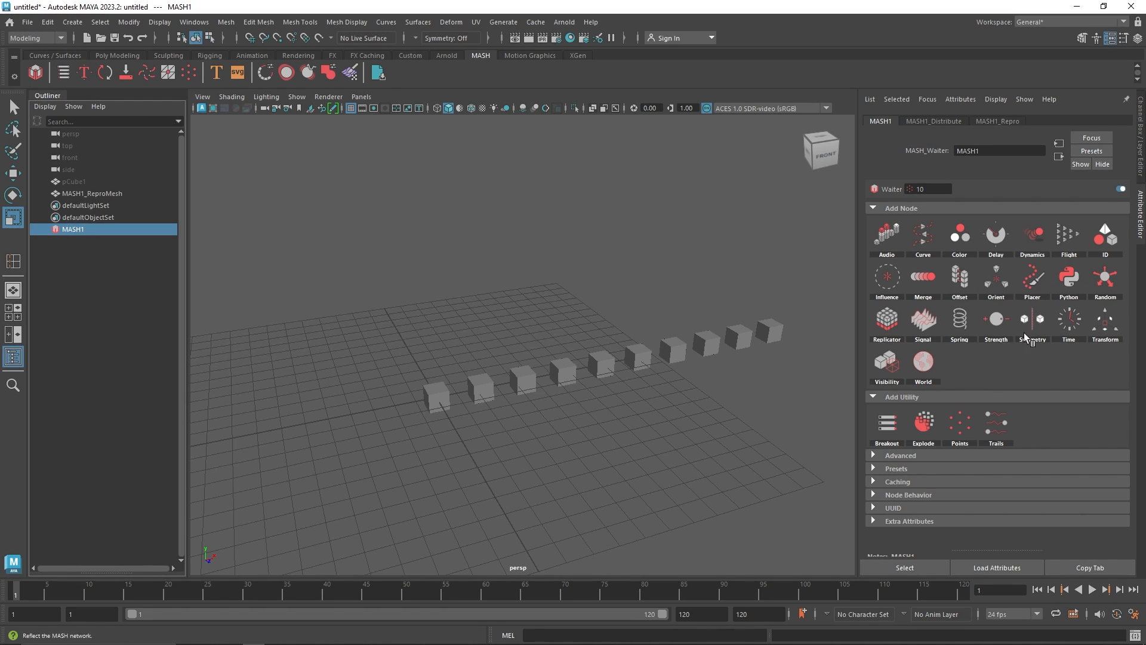
Try different Number of Points values on the MASH1_Distribute node, finishing at 10
{"action": "left_click", "coordinate": [930, 122]}
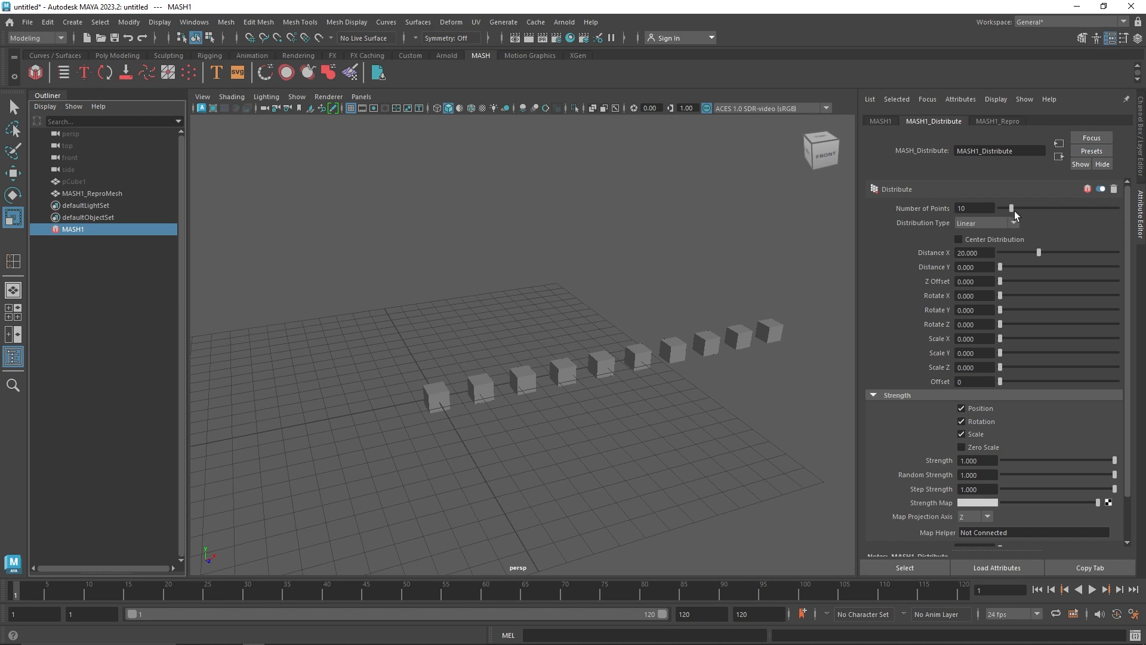
{"action": "left_click_drag", "start_coordinate": [1015, 210], "coordinate": [1063, 207]}
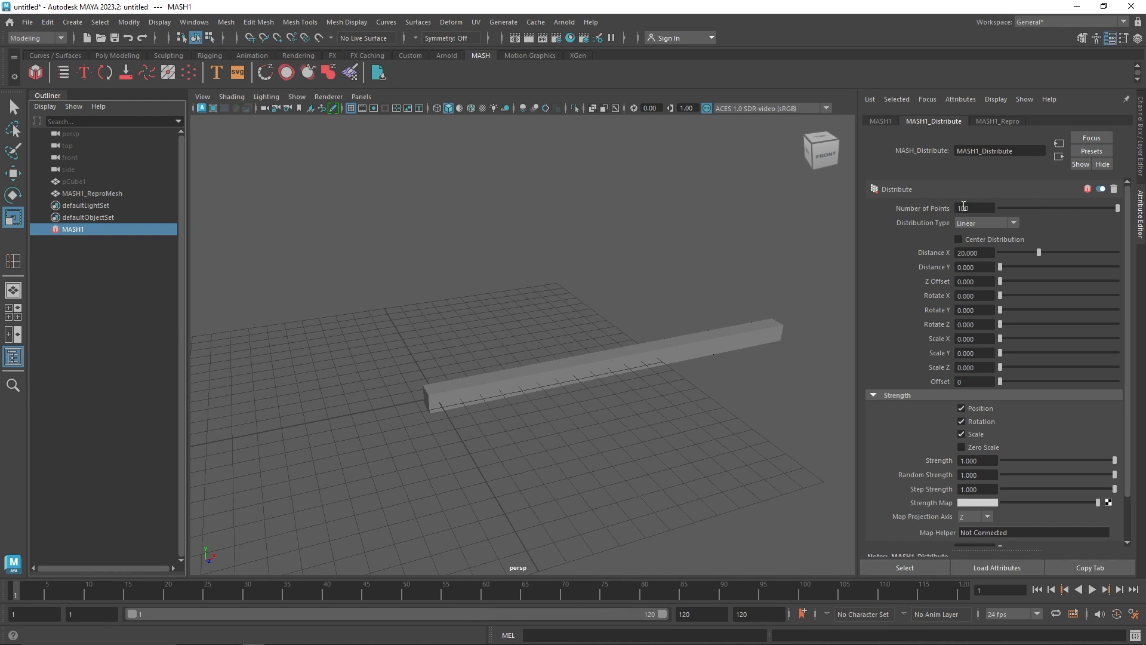
{"action": "type", "text": "2"}
{"action": "key", "text": "Tab"}
{"action": "left_click_drag", "start_coordinate": [1053, 210], "coordinate": [1001, 208]}
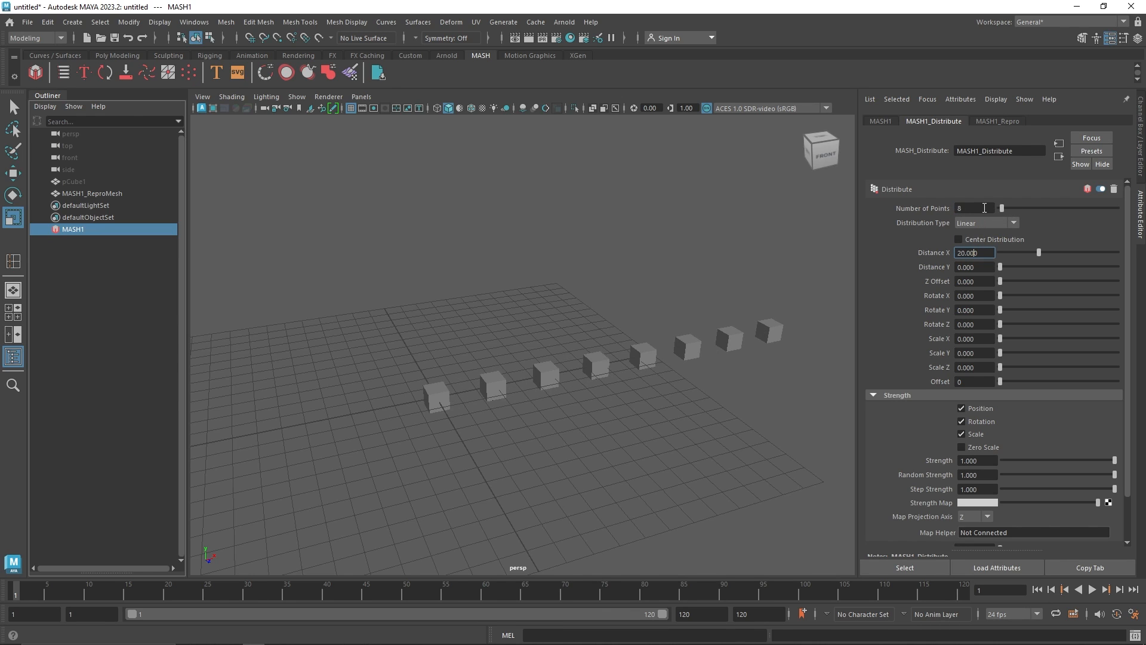
{"action": "double_click", "coordinate": [973, 208]}
{"action": "type", "text": "10"}
Review the Distribute node's Distance X, Distribution Type options and node enable toggle
{"action": "left_click", "coordinate": [979, 252]}
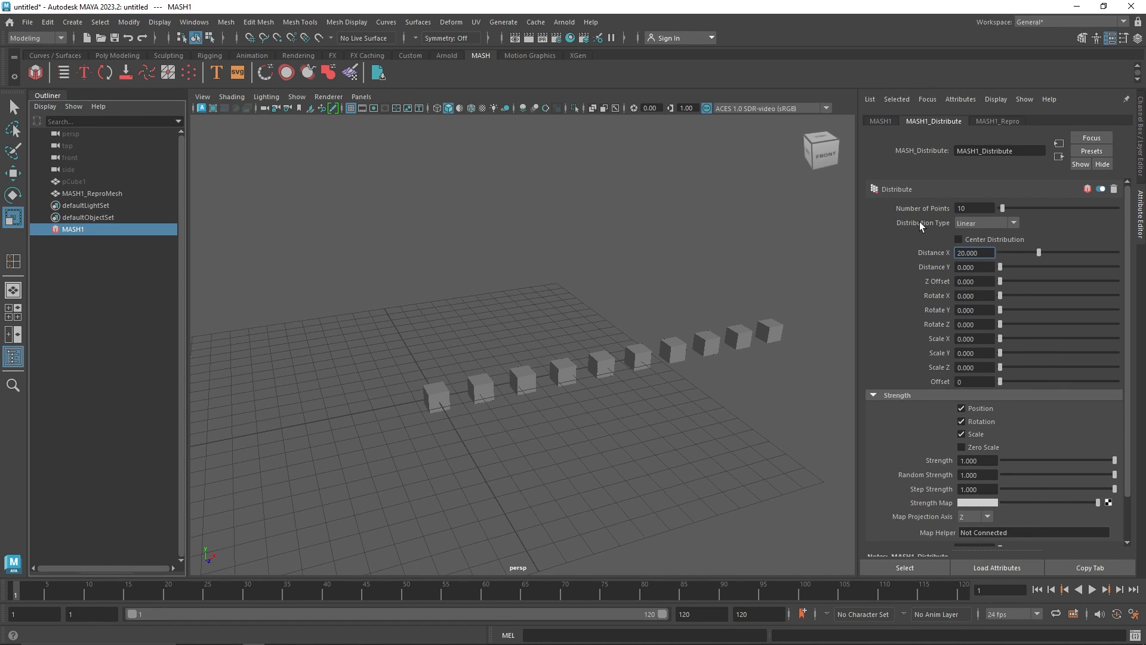
{"action": "left_click", "coordinate": [991, 227]}
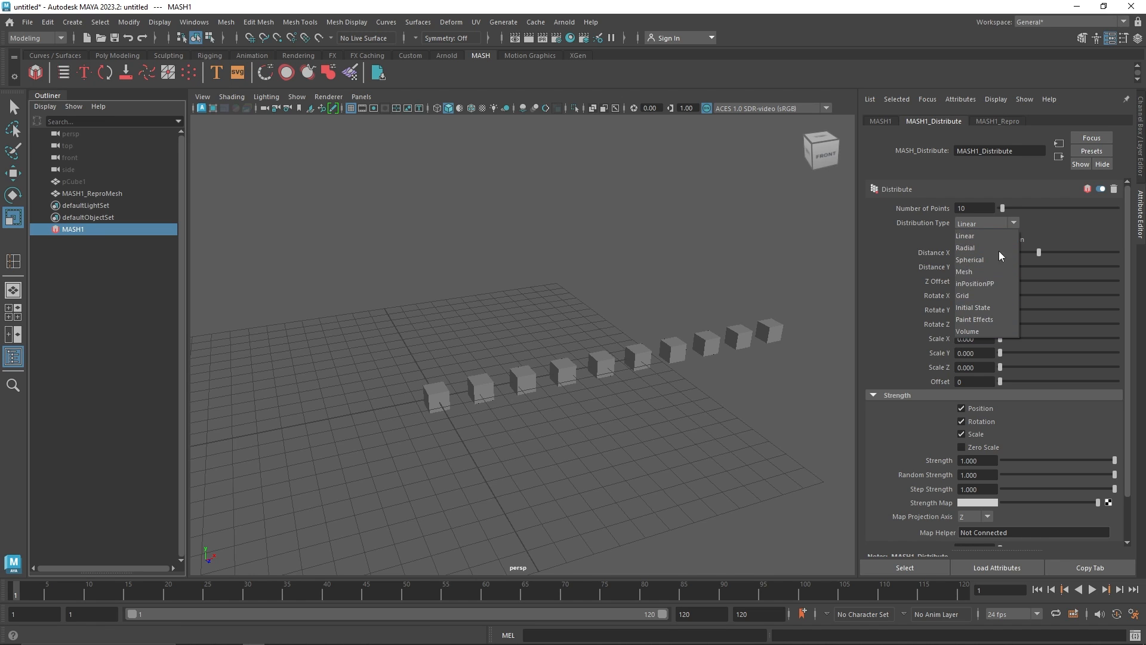
{"action": "left_click", "coordinate": [1036, 224]}
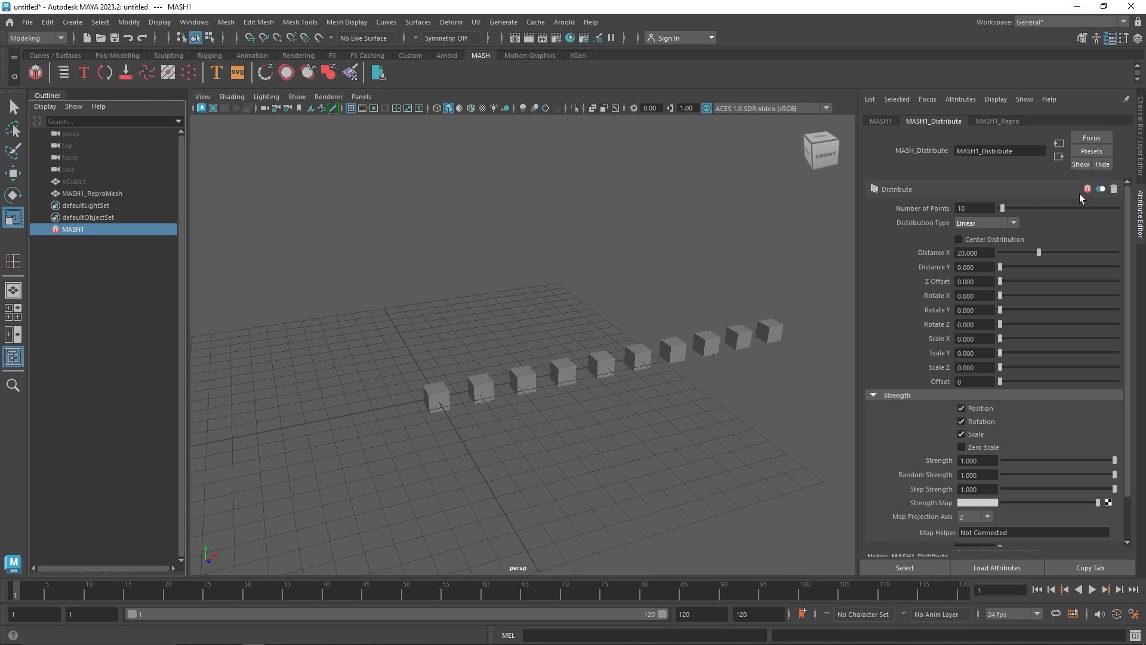
{"action": "left_click", "coordinate": [1101, 190]}
{"action": "left_click", "coordinate": [1100, 190]}
Set the MASH1_Repro node's Level Of Detail to BoundingBox
{"action": "left_click", "coordinate": [1005, 123]}
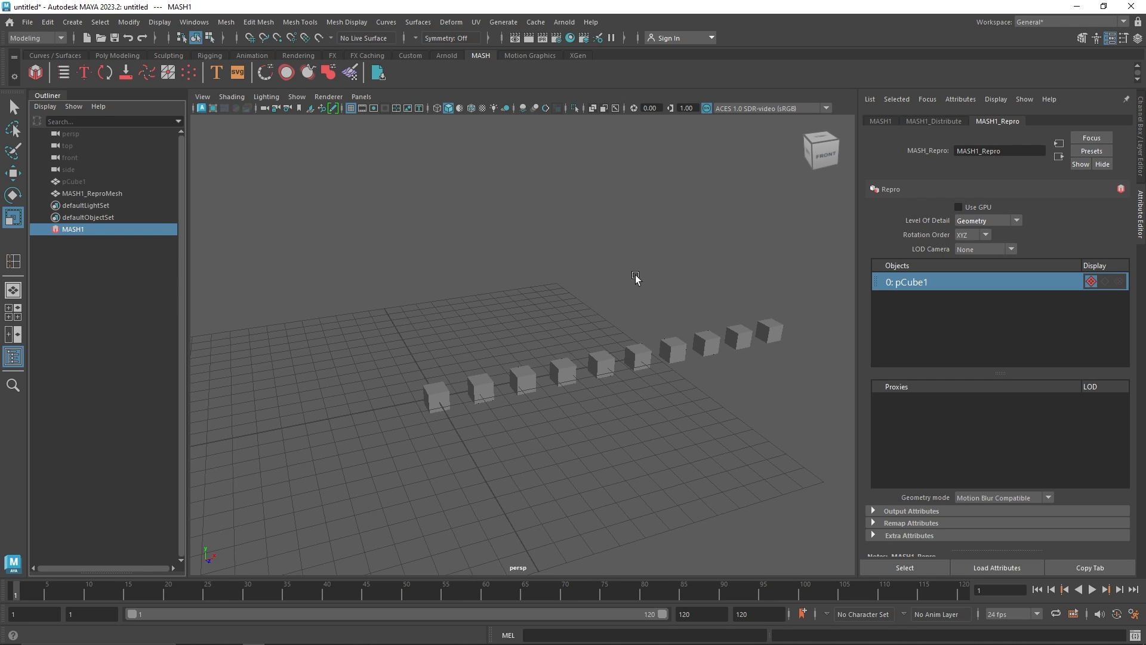
{"action": "left_click", "coordinate": [1008, 220]}
{"action": "left_click", "coordinate": [995, 247]}
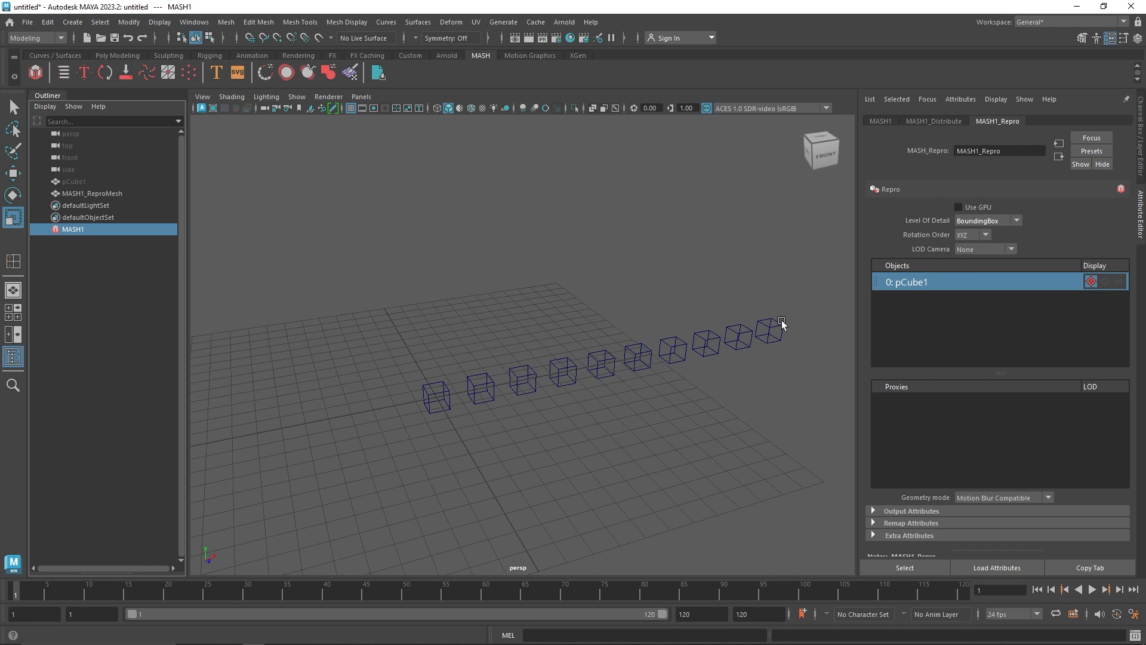
Set the MASH1_Repro node's Level Of Detail back to Geometry
{"action": "left_click", "coordinate": [985, 221]}
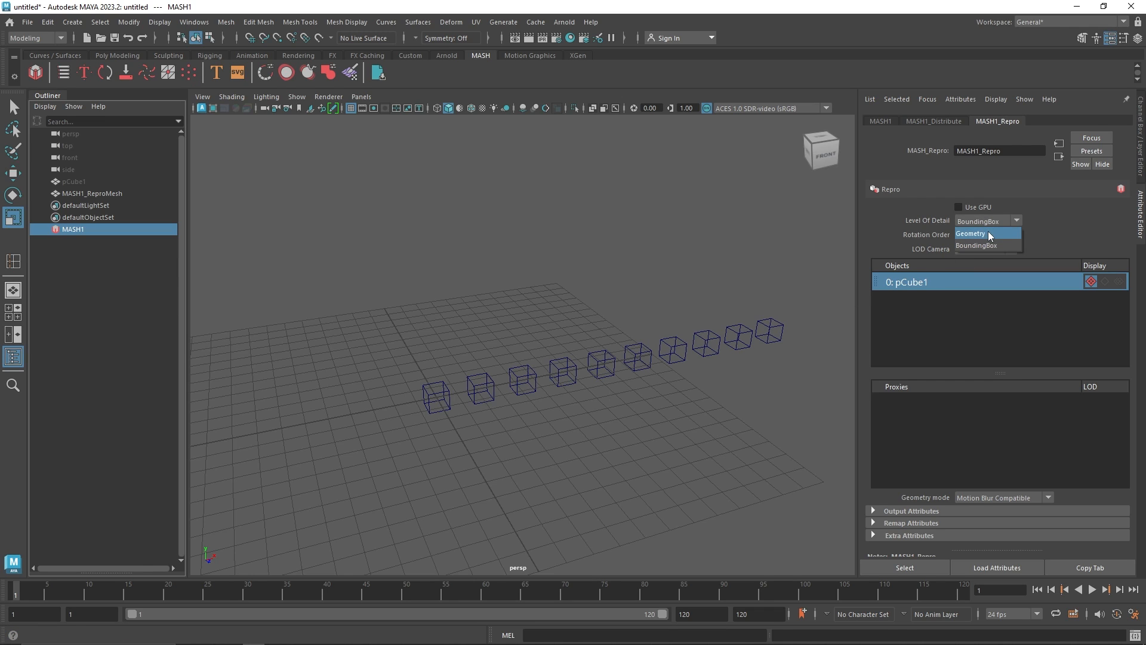
{"action": "left_click", "coordinate": [989, 235]}
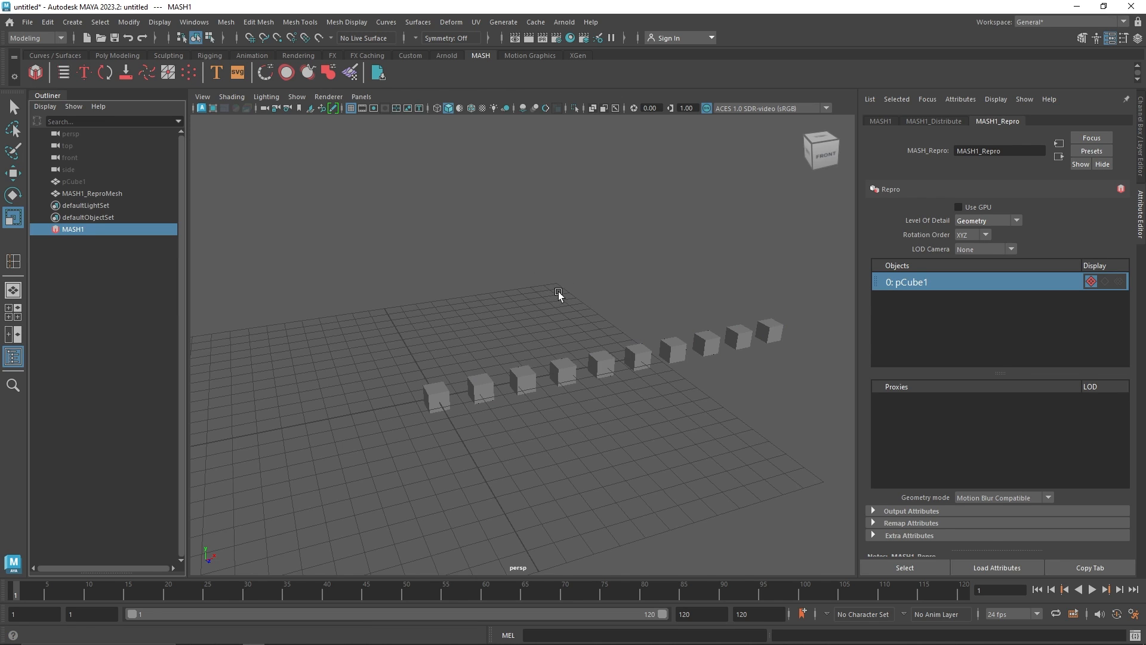
Set the MASH1_Distribute node's Distance X to about 11.7 and Distance Y to 8 to stack the cubes like stairs
{"action": "left_click", "coordinate": [914, 121]}
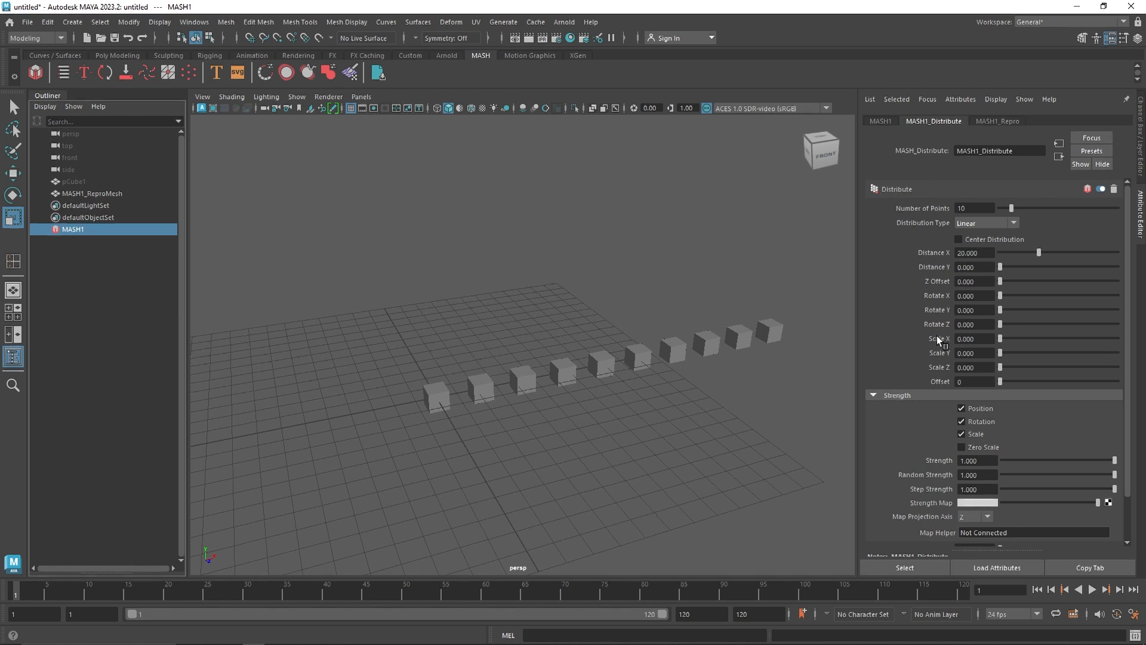
{"action": "left_click", "coordinate": [968, 225]}
{"action": "left_click", "coordinate": [1058, 229]}
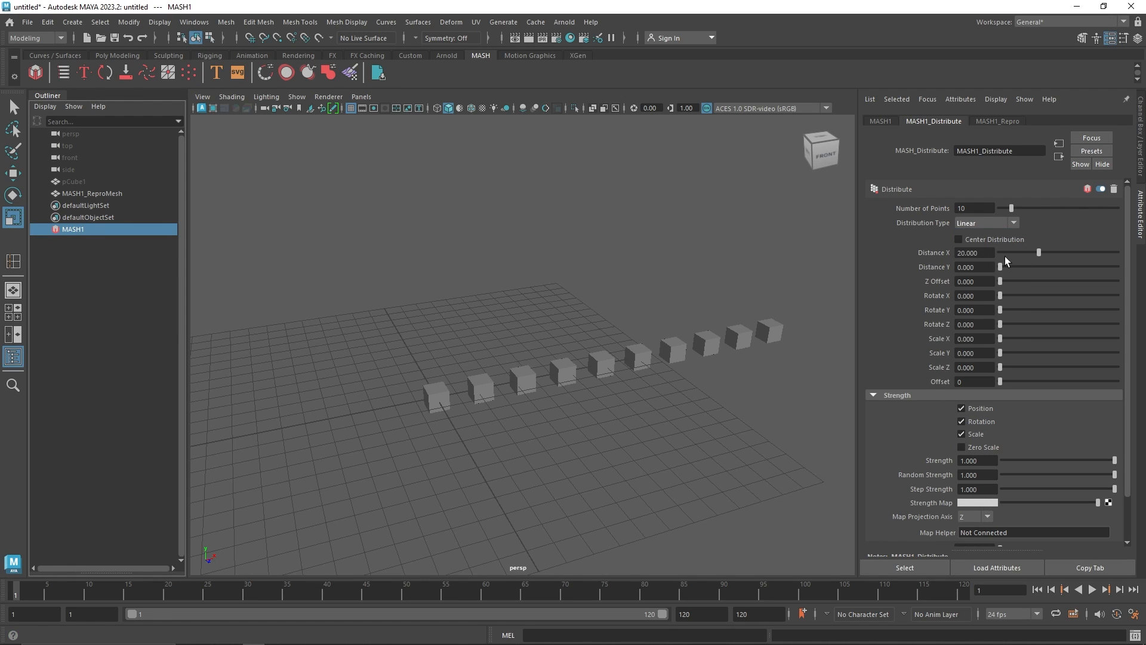
{"action": "mouse_move", "coordinate": [1031, 252]}
{"action": "left_mouse_down"}
{"action": "mouse_move", "coordinate": [993, 249]}
{"action": "mouse_move", "coordinate": [1048, 249]}
{"action": "mouse_move", "coordinate": [1038, 253]}
{"action": "left_mouse_up"}
{"action": "mouse_move", "coordinate": [1000, 267]}
{"action": "left_mouse_down"}
{"action": "mouse_move", "coordinate": [1015, 266]}
{"action": "mouse_move", "coordinate": [1016, 280]}
{"action": "left_mouse_up"}
{"action": "scroll", "coordinate": [675, 341], "scroll_direction": "down", "scroll_amount": 2}
{"action": "left_click_drag", "start_coordinate": [673, 340], "coordinate": [601, 368], "text": "alt"}
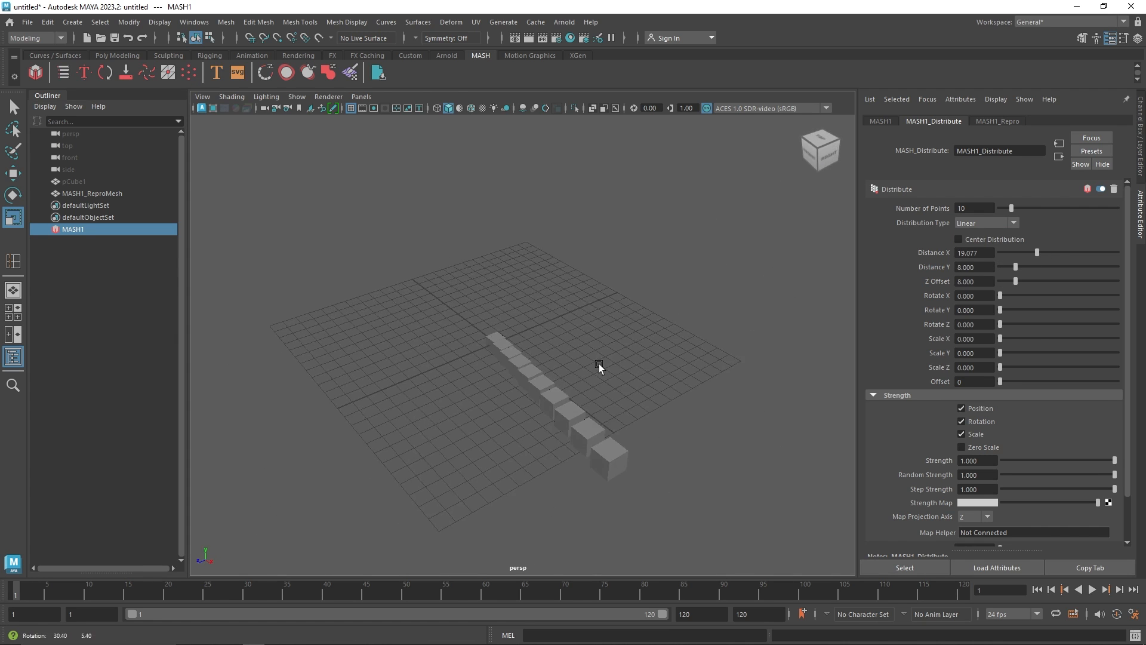
{"action": "left_click_drag", "start_coordinate": [1015, 280], "coordinate": [1023, 253]}
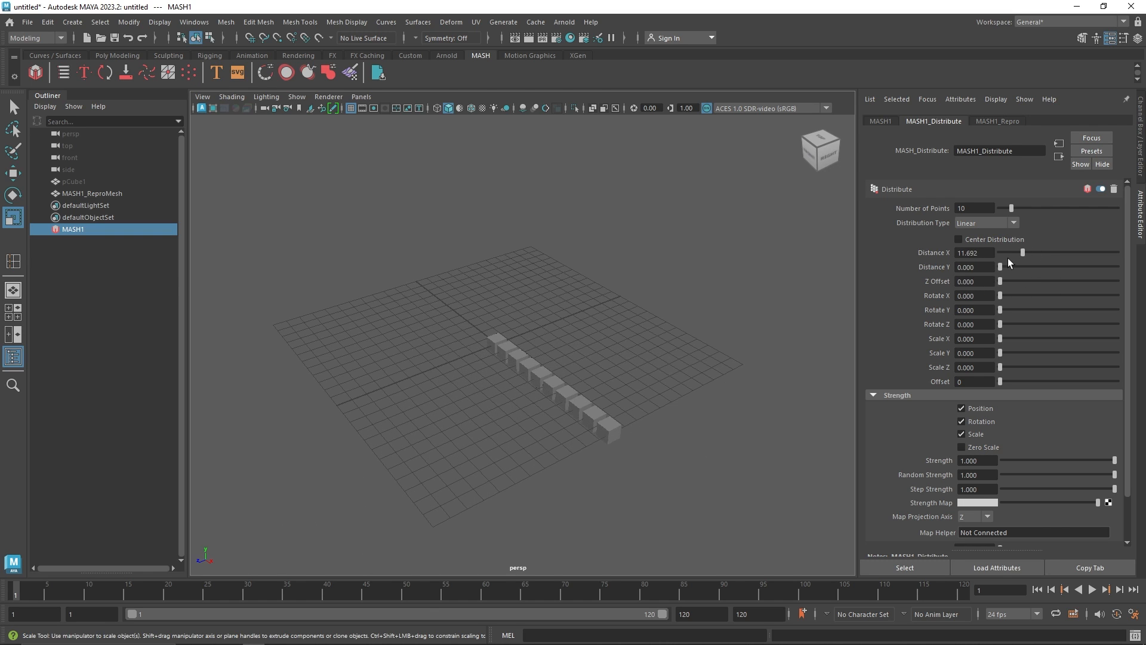
{"action": "left_click_drag", "start_coordinate": [569, 362], "coordinate": [643, 327], "text": "alt"}
{"action": "left_click_drag", "start_coordinate": [1001, 270], "coordinate": [1017, 270]}
{"action": "left_click_drag", "start_coordinate": [669, 331], "coordinate": [587, 353], "text": "alt"}
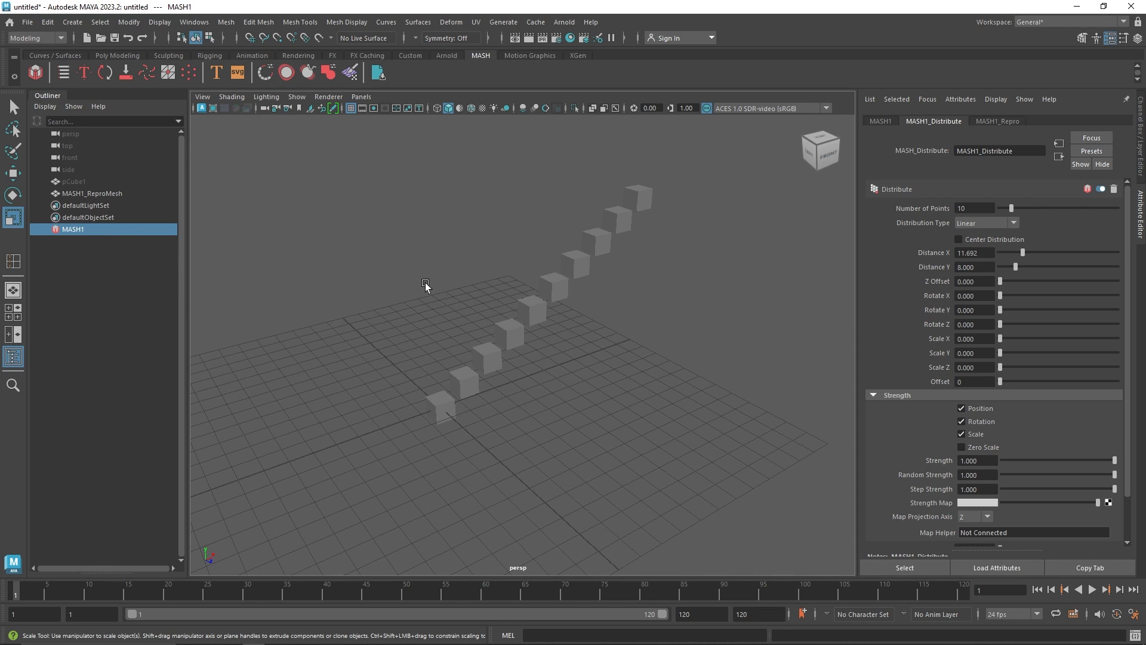
{"action": "left_click_drag", "start_coordinate": [515, 322], "coordinate": [490, 354], "text": "alt"}
Select pCube1 and inspect its Object Display and Display visibility settings
{"action": "left_click", "coordinate": [95, 183]}
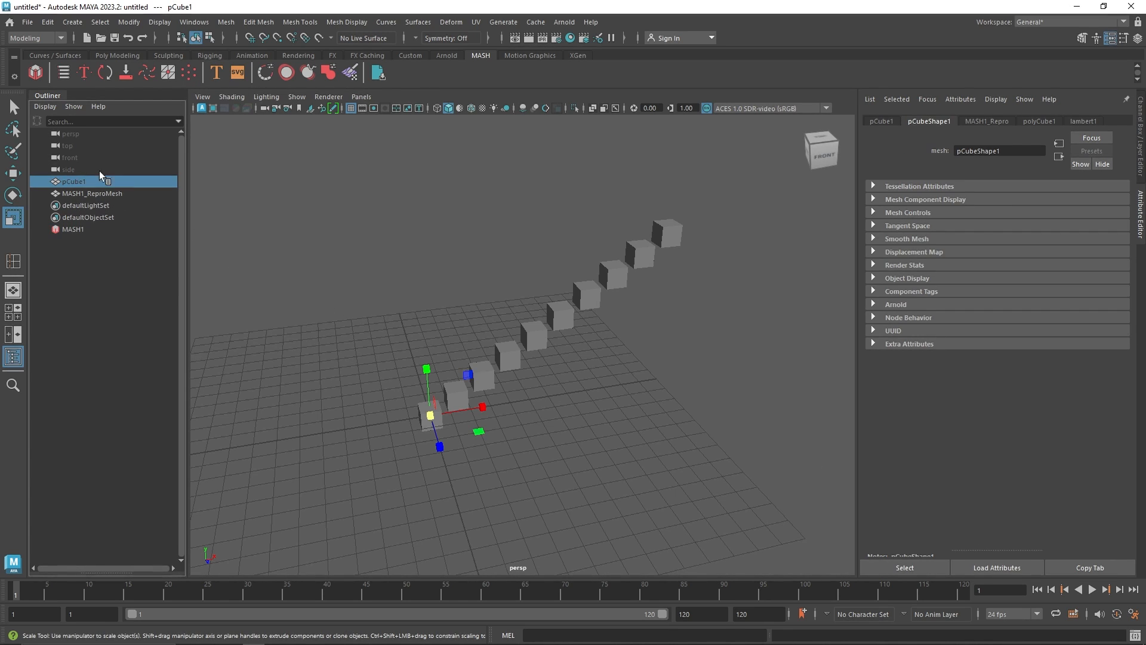
{"action": "key", "text": "ctrl+h"}
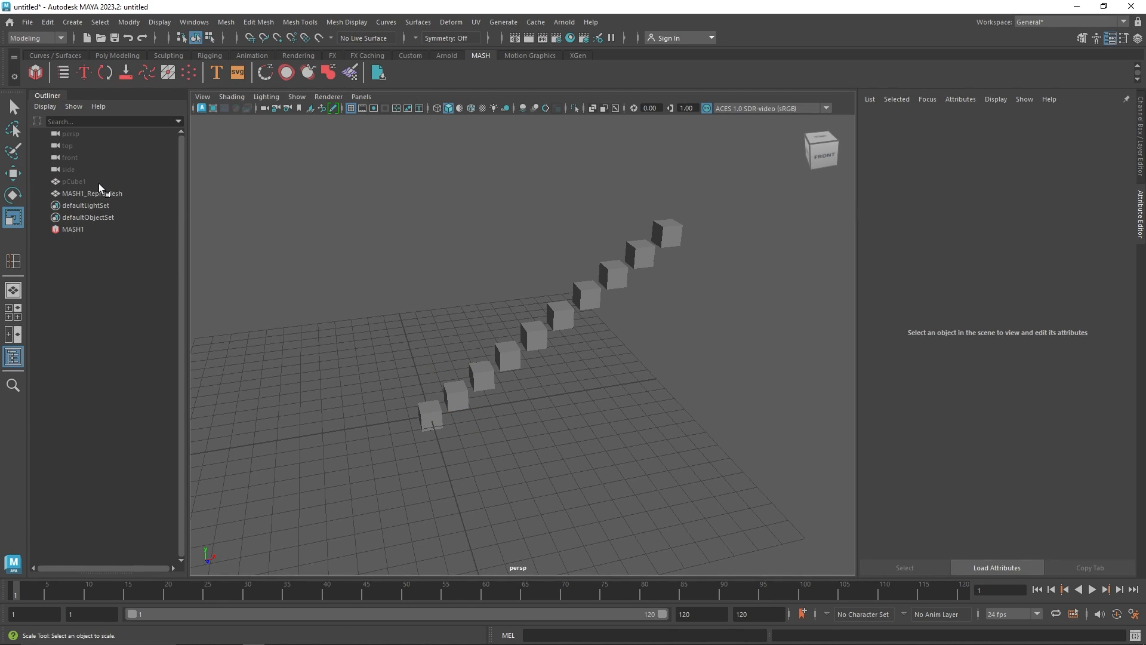
{"action": "left_click", "coordinate": [99, 180]}
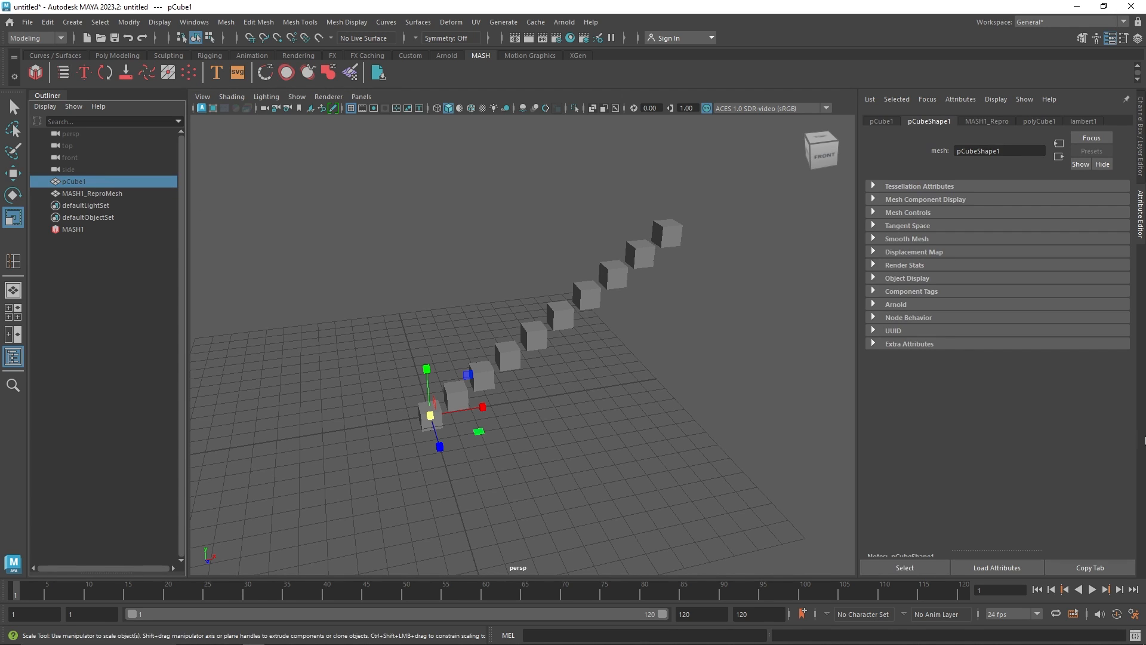
{"action": "left_click", "coordinate": [901, 278]}
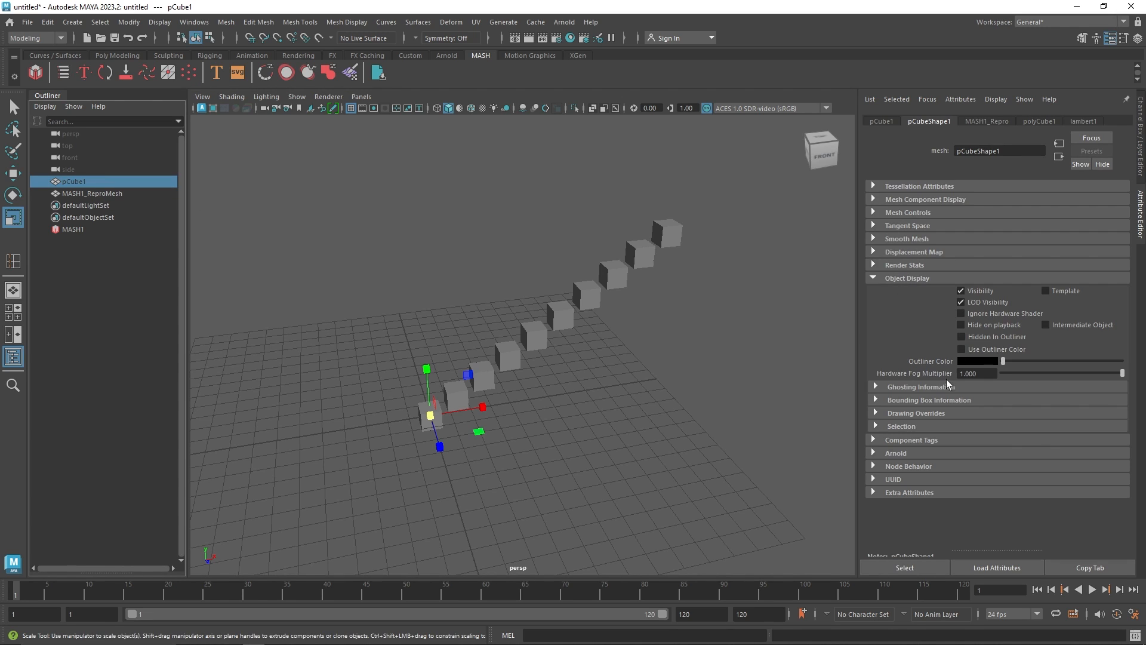
{"action": "left_click", "coordinate": [880, 120]}
{"action": "left_click", "coordinate": [897, 334]}
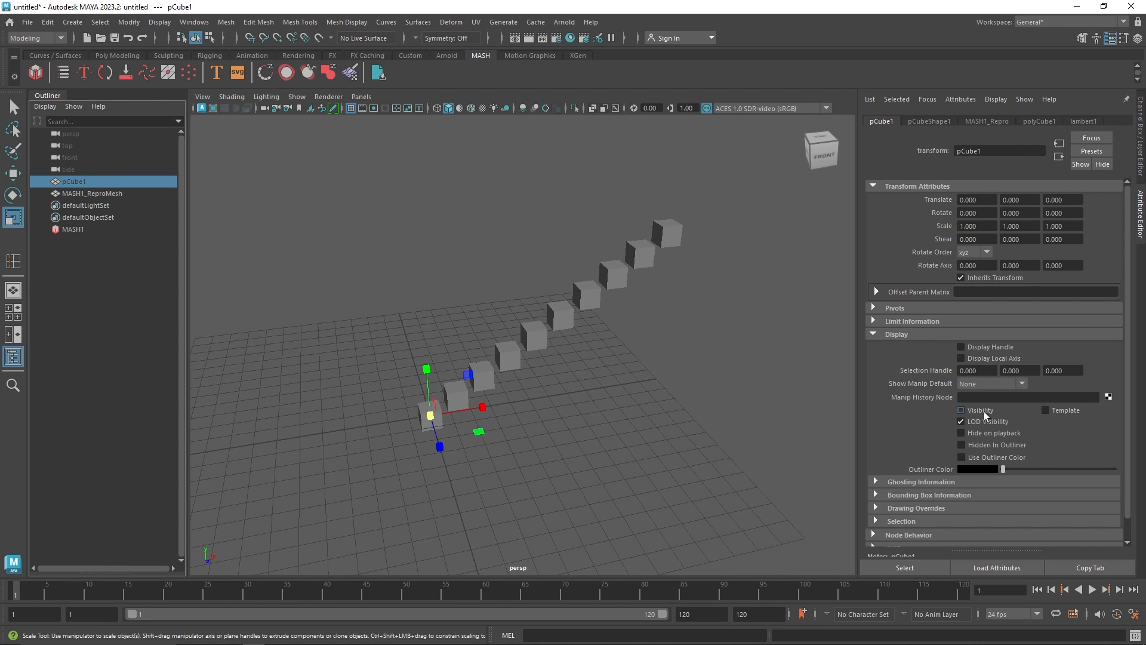
{"action": "left_click_drag", "start_coordinate": [427, 442], "coordinate": [584, 474], "text": "alt"}
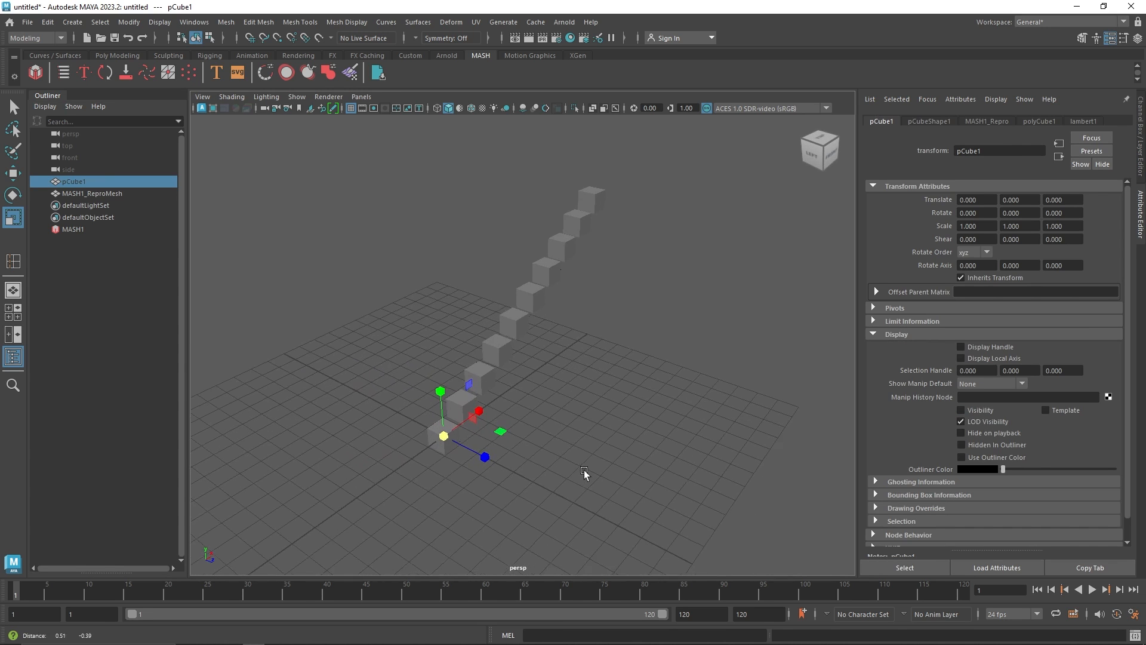
{"action": "middle_click_drag", "start_coordinate": [584, 472], "coordinate": [584, 468], "text": "alt"}
{"action": "left_click", "coordinate": [961, 410]}
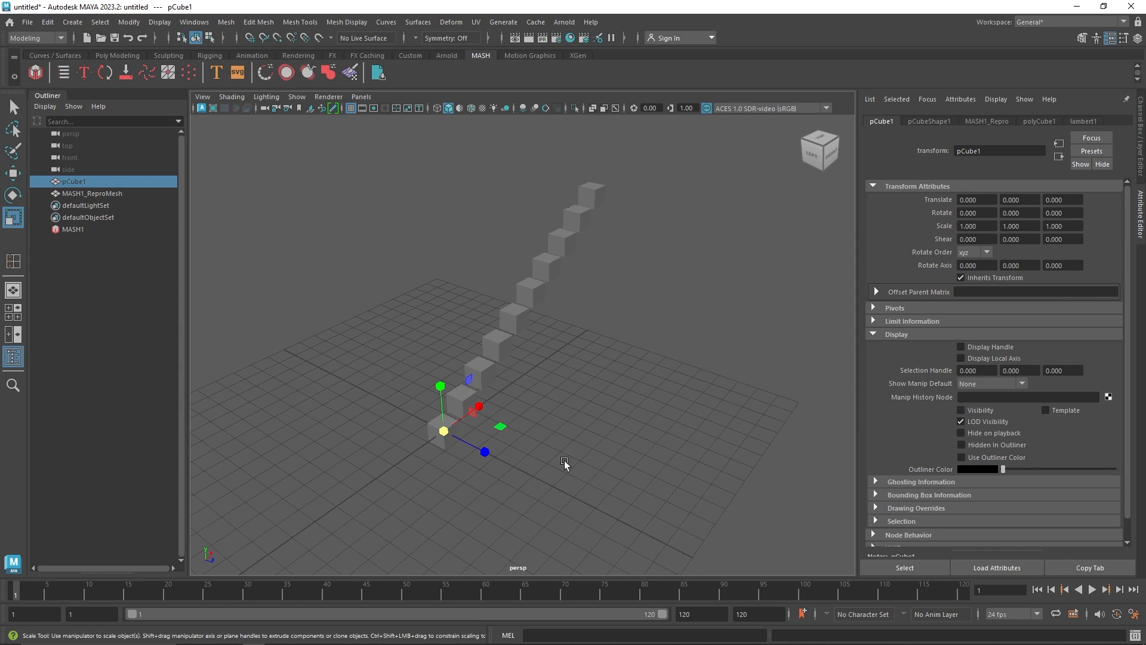
Move pCube1 3 units along Z and toggle its visibility on and off
{"action": "key", "text": "w"}
{"action": "left_click_drag", "start_coordinate": [480, 449], "coordinate": [497, 467]}
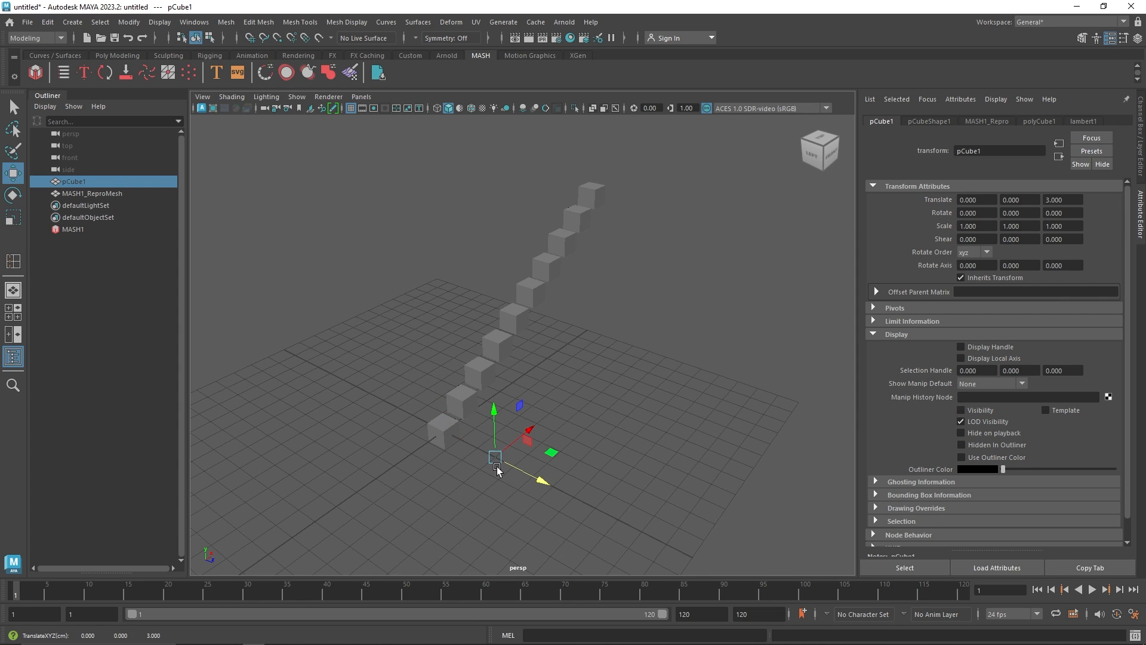
{"action": "key", "text": "shift+h"}
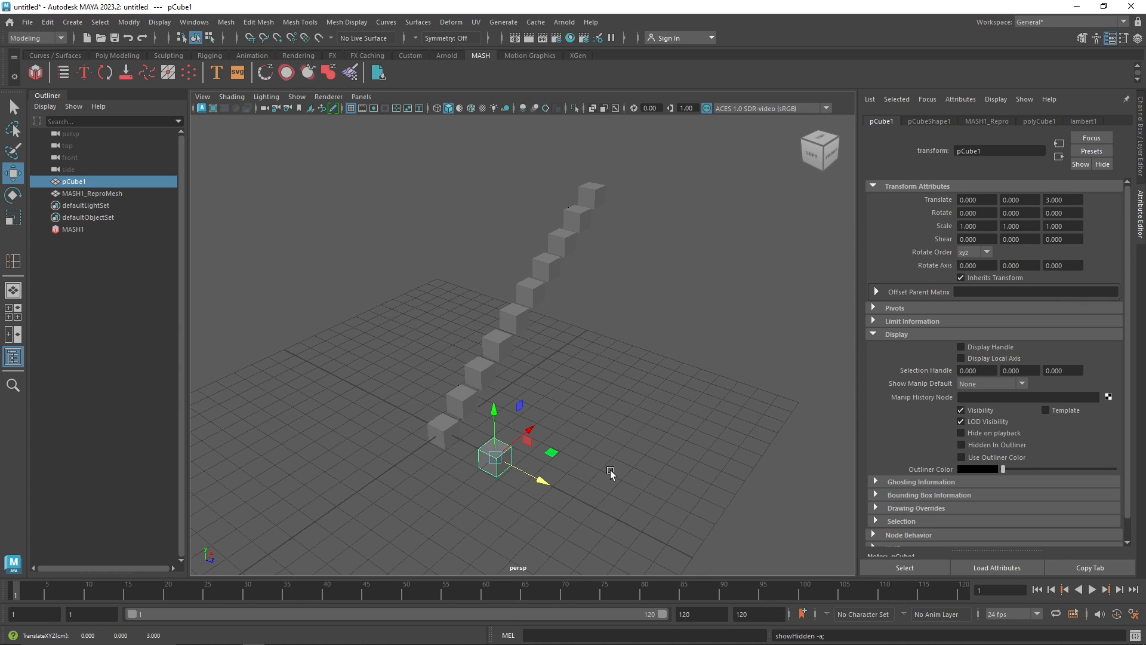
{"action": "key", "text": "h"}
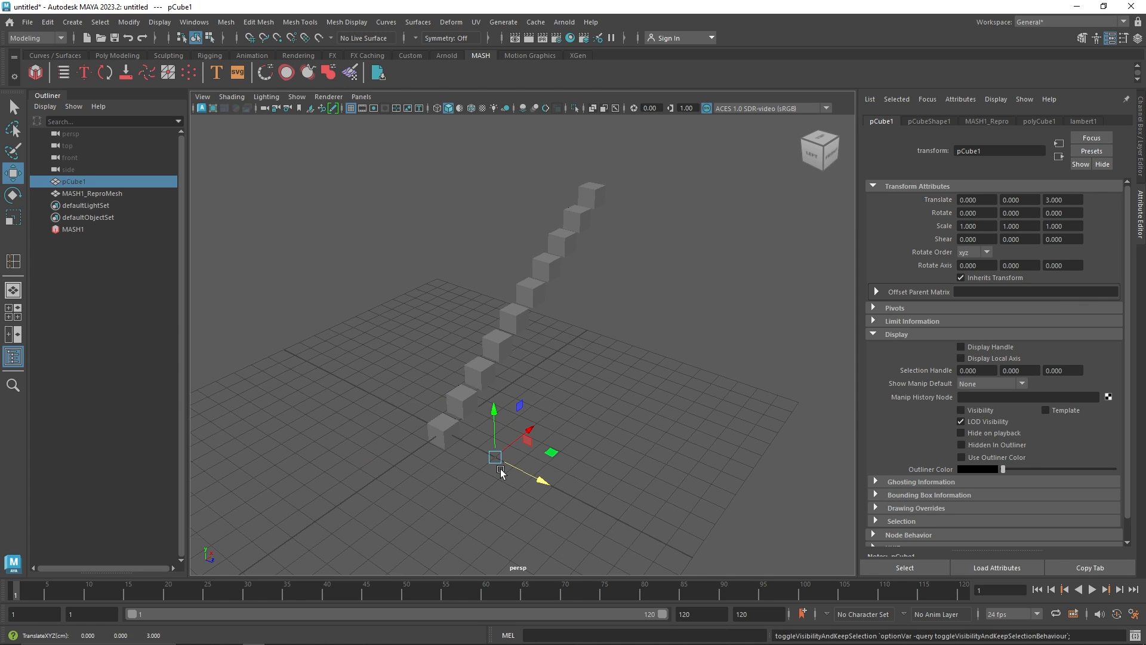
Turn on pCube1's Visibility attribute and reselect the cube
{"action": "left_click", "coordinate": [963, 409]}
{"action": "left_click", "coordinate": [968, 409]}
{"action": "left_click", "coordinate": [969, 408]}
{"action": "middle_click_drag", "start_coordinate": [497, 484], "coordinate": [488, 460], "text": "alt"}
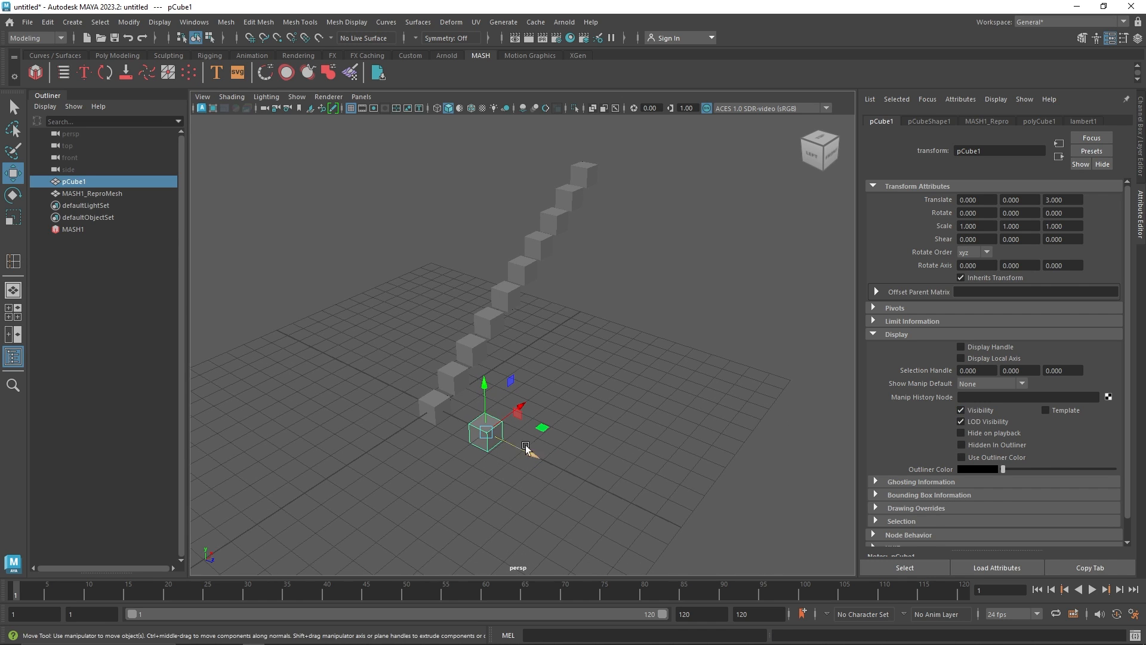
{"action": "left_click", "coordinate": [528, 432]}
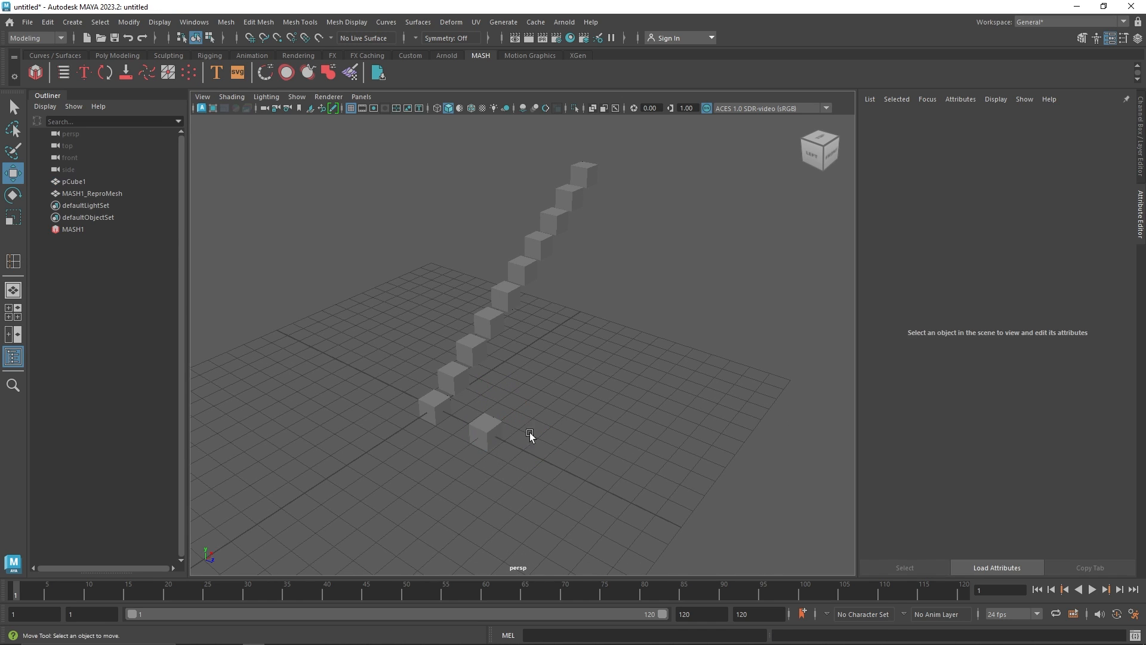
{"action": "left_click", "coordinate": [484, 433]}
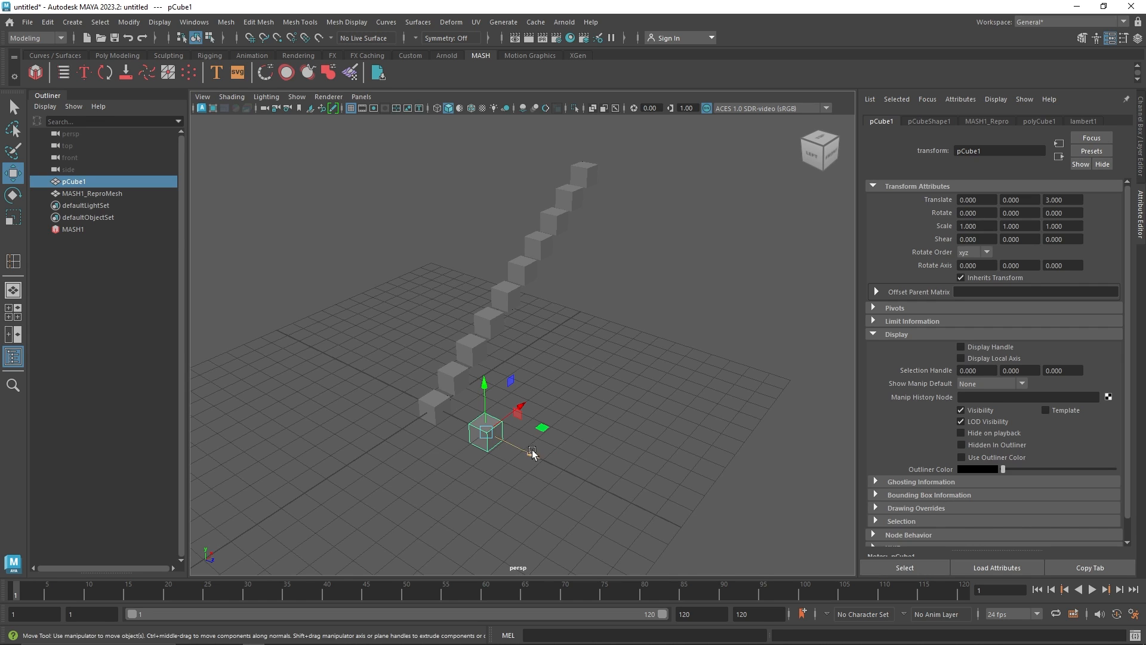
Scale pCube1 to about 0.38 in Y and 5.26 in Z to form flat steps, then hide it
{"action": "key", "text": "x"}
{"action": "left_click_drag", "start_coordinate": [527, 452], "coordinate": [767, 545]}
{"action": "key", "text": "r"}
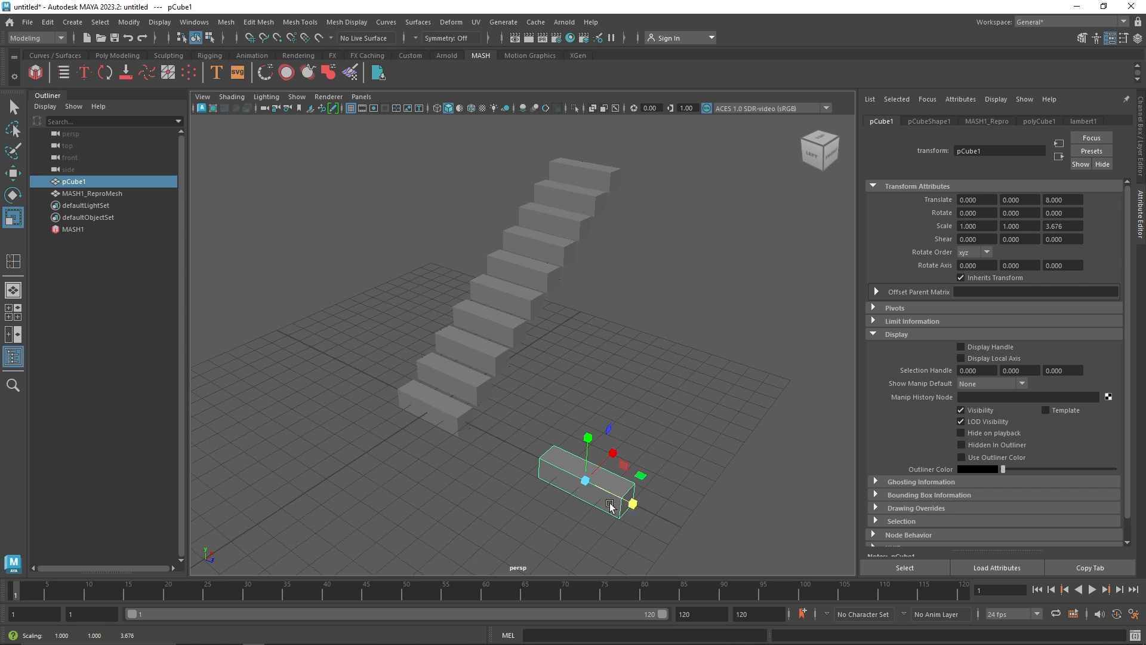
{"action": "left_click_drag", "start_coordinate": [633, 505], "coordinate": [653, 514]}
{"action": "left_click_drag", "start_coordinate": [630, 518], "coordinate": [525, 478], "text": "alt"}
{"action": "left_click_drag", "start_coordinate": [494, 405], "coordinate": [506, 438]}
{"action": "left_click_drag", "start_coordinate": [556, 408], "coordinate": [554, 406]}
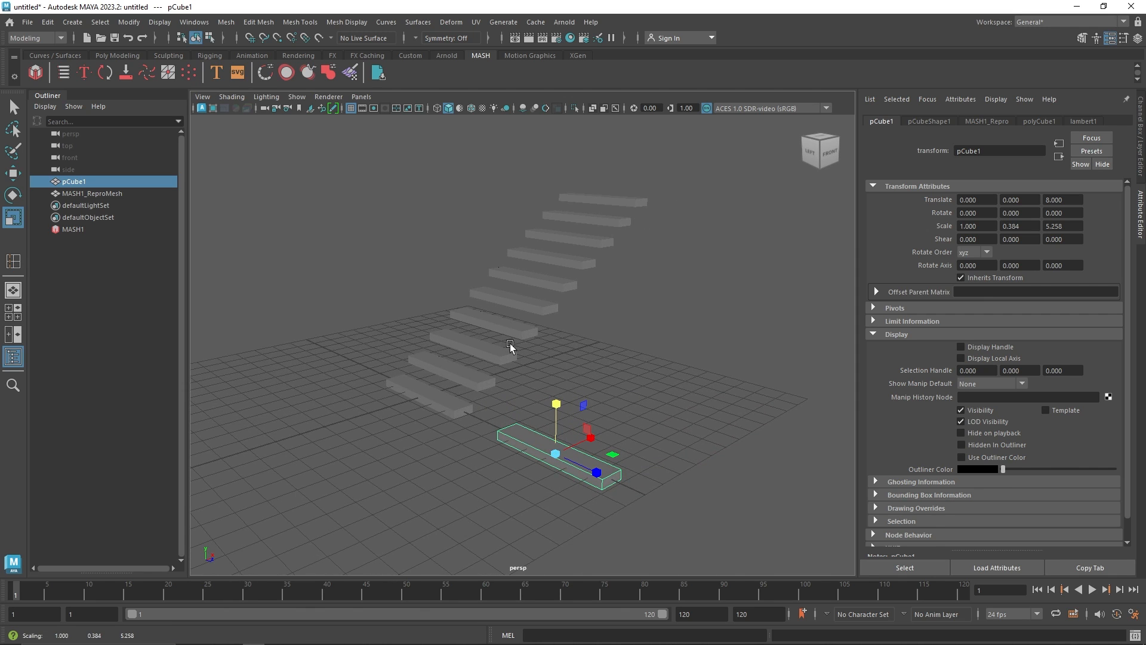
{"action": "key", "text": "ctrl+h"}
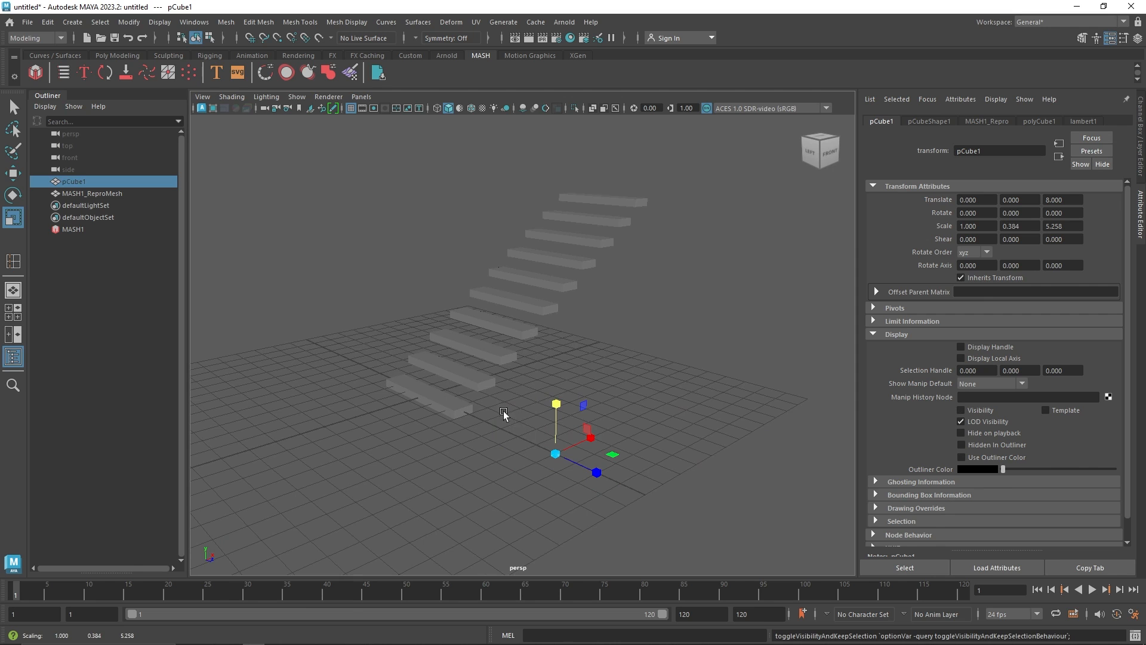
{"action": "left_click_drag", "start_coordinate": [503, 409], "coordinate": [347, 368], "text": "alt"}
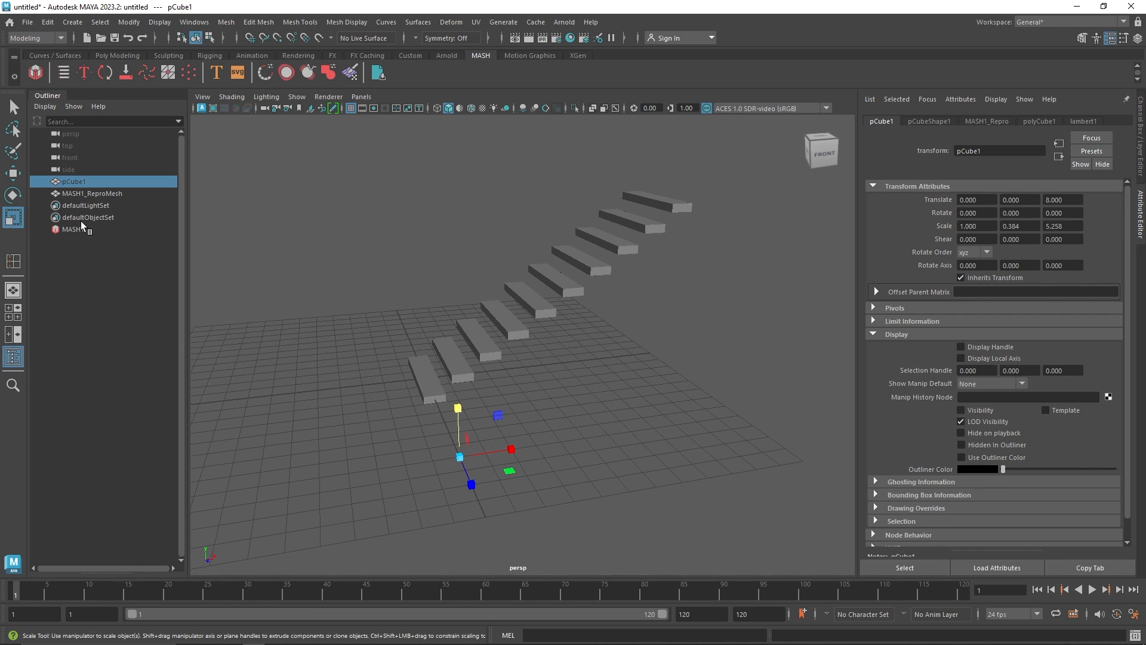
Set MASH1_Distribute's Number of Points to 28, Distance X to about 21.5 and Distance Y to about 10.2
{"action": "left_click", "coordinate": [78, 229]}
{"action": "left_click", "coordinate": [967, 208]}
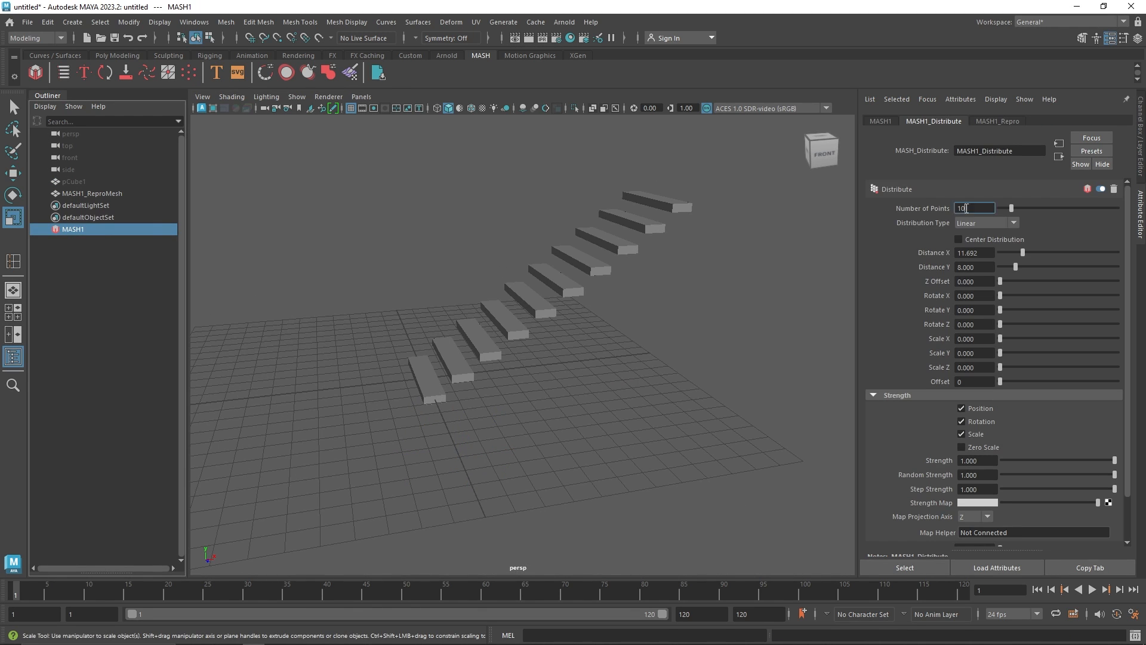
{"action": "type", "text": "2"}
{"action": "left_click", "coordinate": [980, 253]}
{"action": "left_click_drag", "start_coordinate": [1023, 252], "coordinate": [1008, 267]}
{"action": "left_click_drag", "start_coordinate": [701, 286], "coordinate": [492, 294], "text": "alt"}
{"action": "left_click_drag", "start_coordinate": [1013, 208], "coordinate": [1033, 209]}
{"action": "mouse_move", "coordinate": [1020, 253]}
{"action": "left_mouse_down"}
{"action": "mouse_move", "coordinate": [1042, 258]}
{"action": "mouse_move", "coordinate": [1016, 267]}
{"action": "mouse_move", "coordinate": [1042, 253]}
{"action": "mouse_move", "coordinate": [1020, 267]}
{"action": "left_mouse_up"}
{"action": "left_click_drag", "start_coordinate": [392, 232], "coordinate": [579, 272], "text": "alt"}
{"action": "middle_click_drag", "start_coordinate": [579, 271], "coordinate": [589, 322], "text": "alt"}
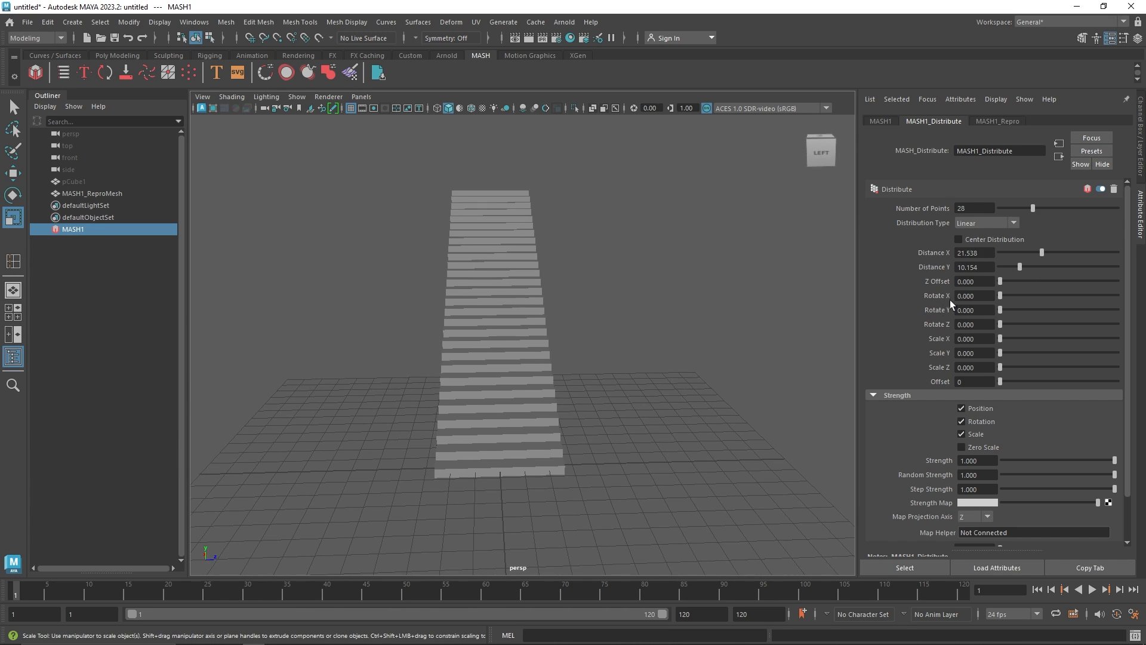
Set the Distribute node's Rotate X to about 110.8 and Rotate Y to about 184.6 to twist the steps
{"action": "mouse_move", "coordinate": [1000, 283]}
{"action": "left_mouse_down"}
{"action": "mouse_move", "coordinate": [1022, 283]}
{"action": "mouse_move", "coordinate": [983, 290]}
{"action": "mouse_move", "coordinate": [1013, 291]}
{"action": "mouse_move", "coordinate": [1001, 284]}
{"action": "left_mouse_up"}
{"action": "left_click_drag", "start_coordinate": [594, 292], "coordinate": [521, 308], "text": "alt"}
{"action": "middle_click_drag", "start_coordinate": [521, 309], "coordinate": [507, 316], "text": "alt"}
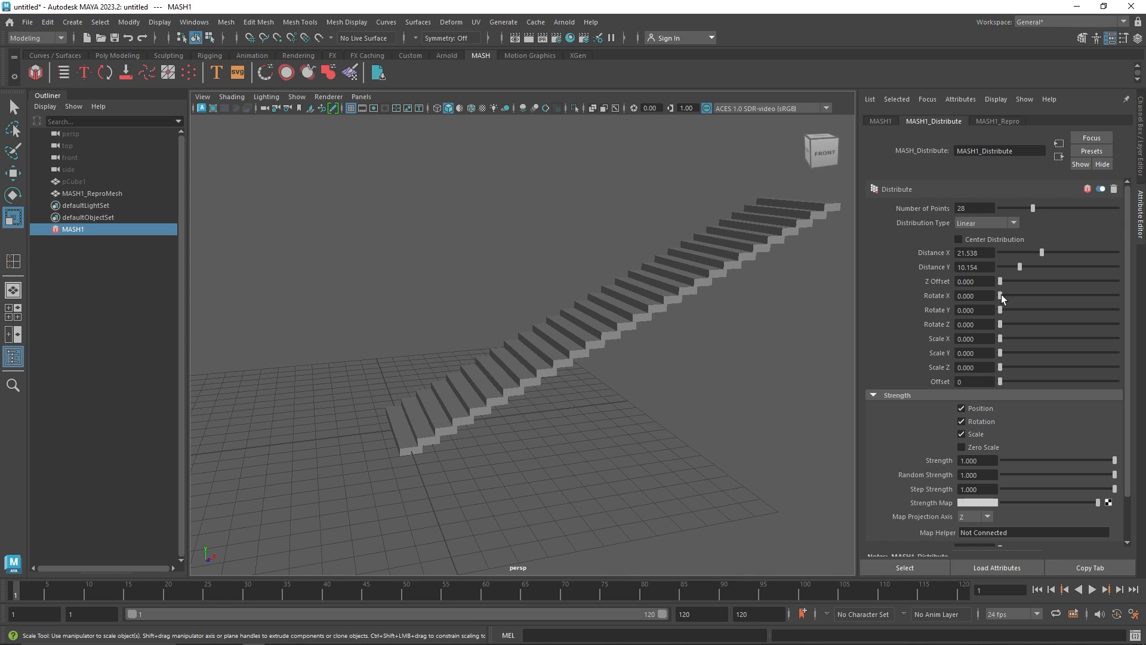
{"action": "left_click_drag", "start_coordinate": [1000, 296], "coordinate": [1026, 298]}
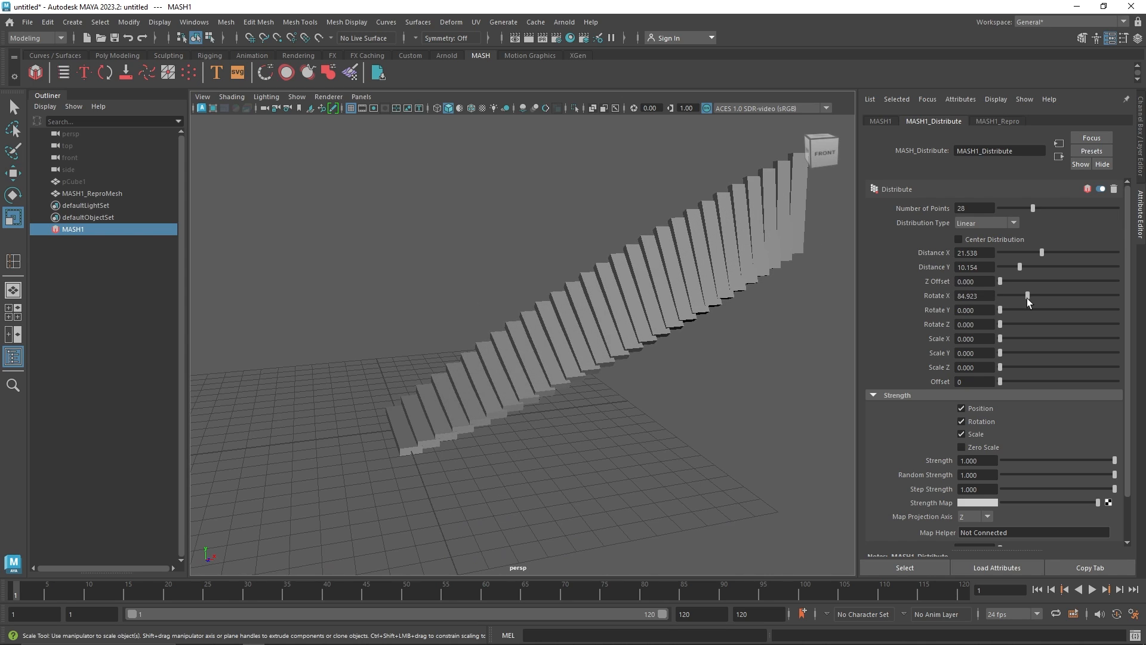
{"action": "left_click_drag", "start_coordinate": [680, 313], "coordinate": [627, 300], "text": "alt"}
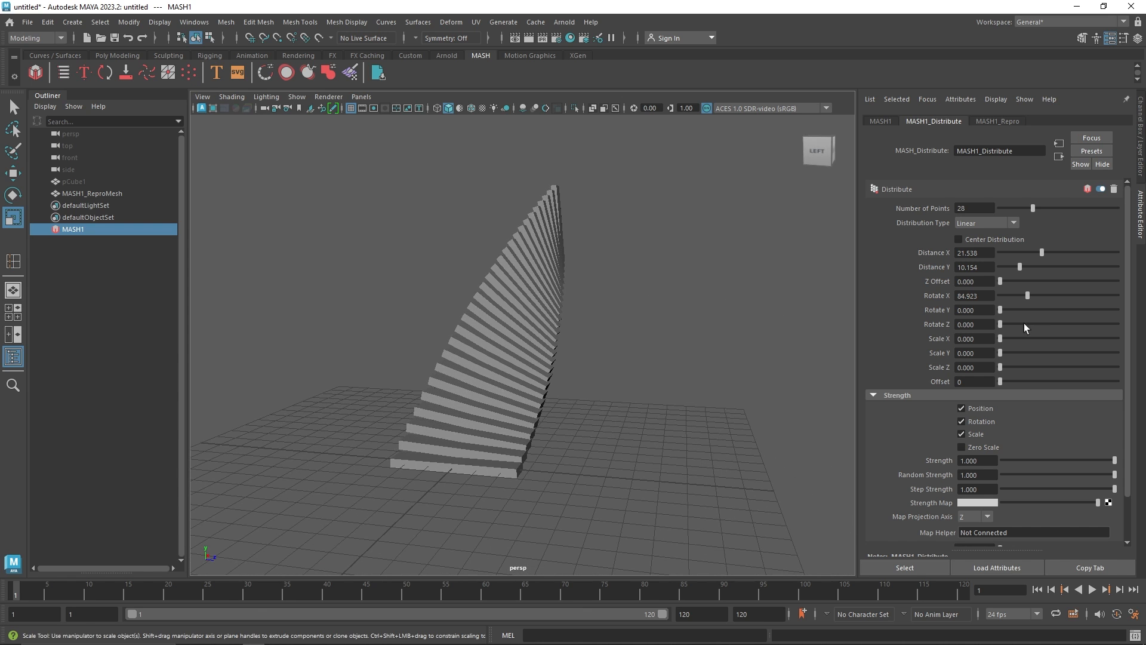
{"action": "left_click_drag", "start_coordinate": [1026, 302], "coordinate": [1143, 311]}
{"action": "left_click_drag", "start_coordinate": [710, 326], "coordinate": [632, 315], "text": "alt"}
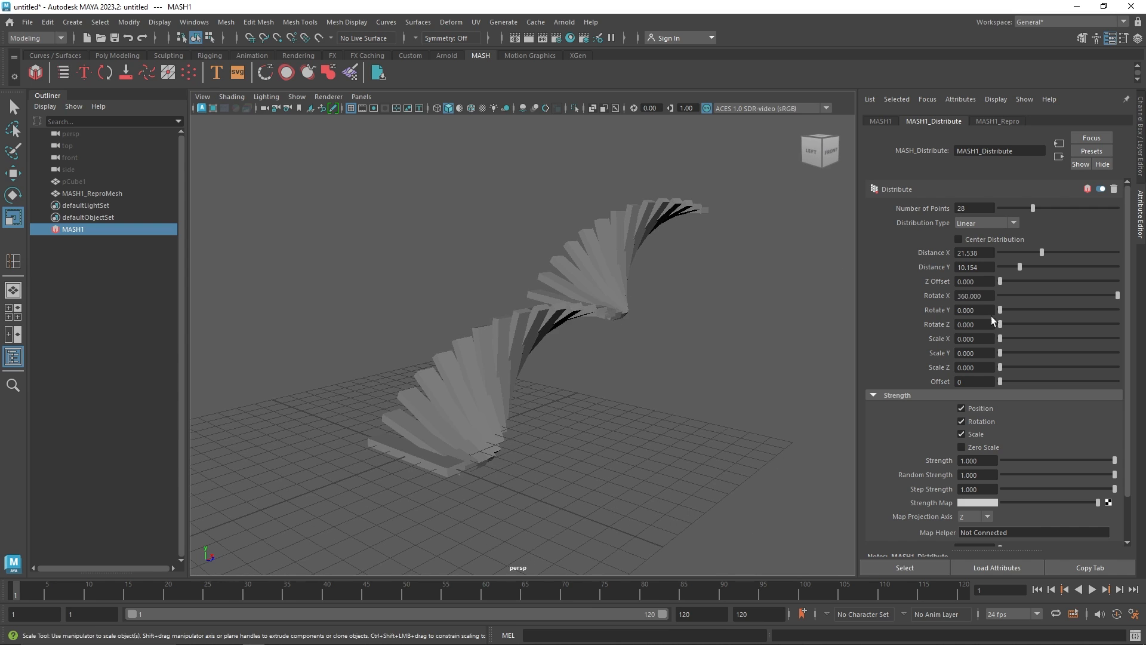
{"action": "left_click", "coordinate": [1034, 297]}
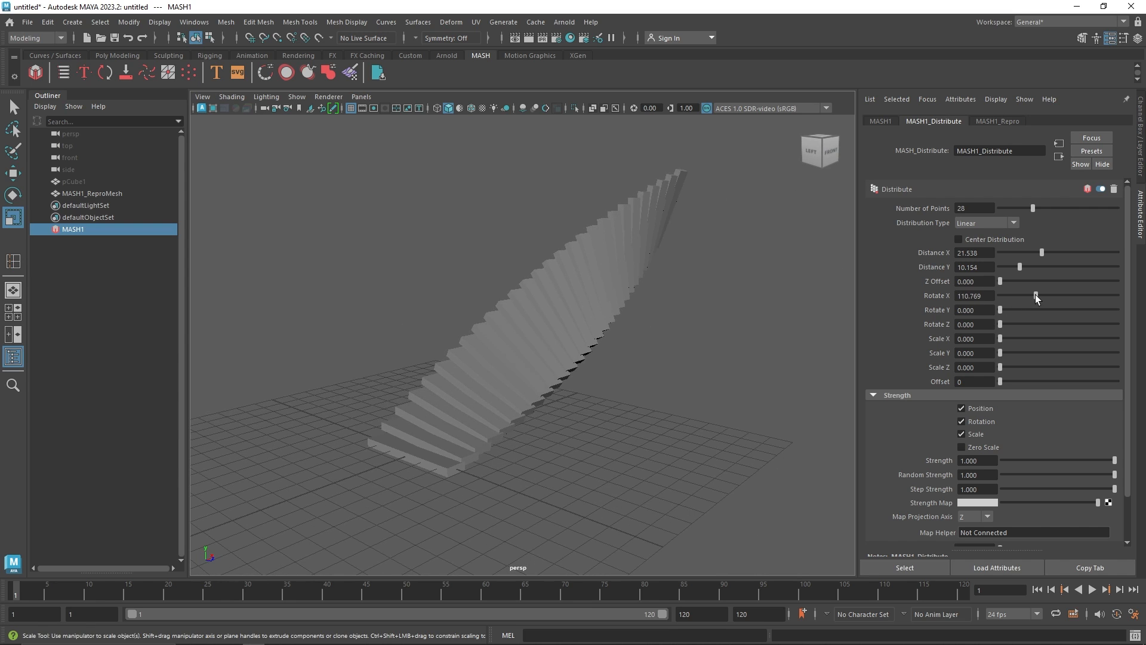
{"action": "left_click_drag", "start_coordinate": [1001, 314], "coordinate": [1060, 311]}
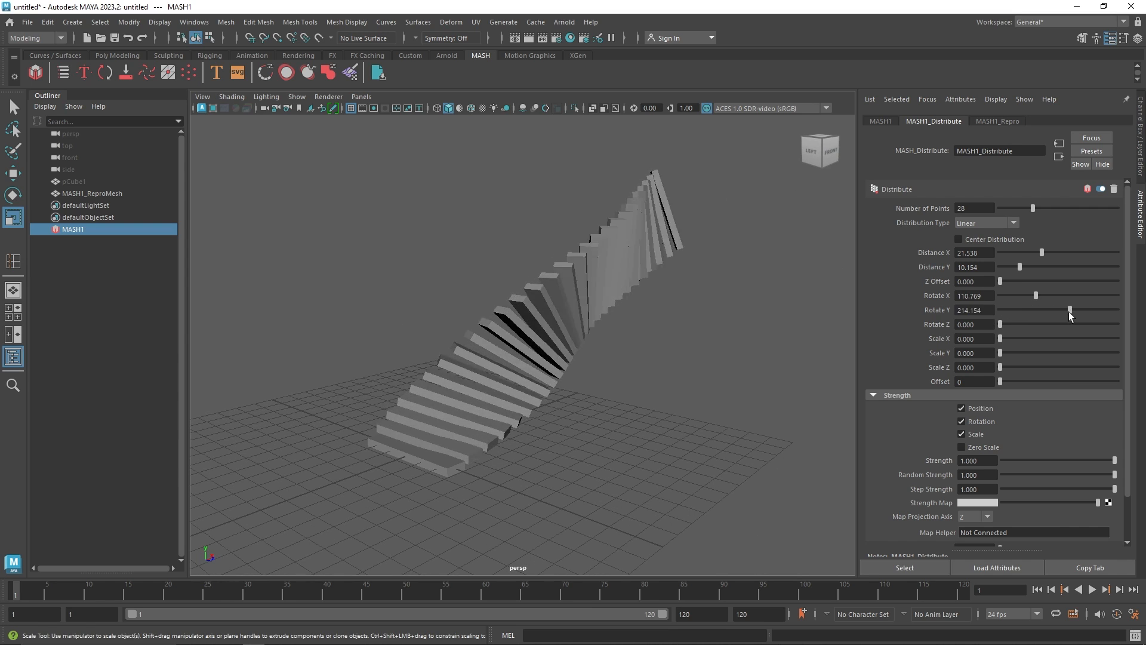
{"action": "left_click_drag", "start_coordinate": [490, 334], "coordinate": [597, 343], "text": "alt"}
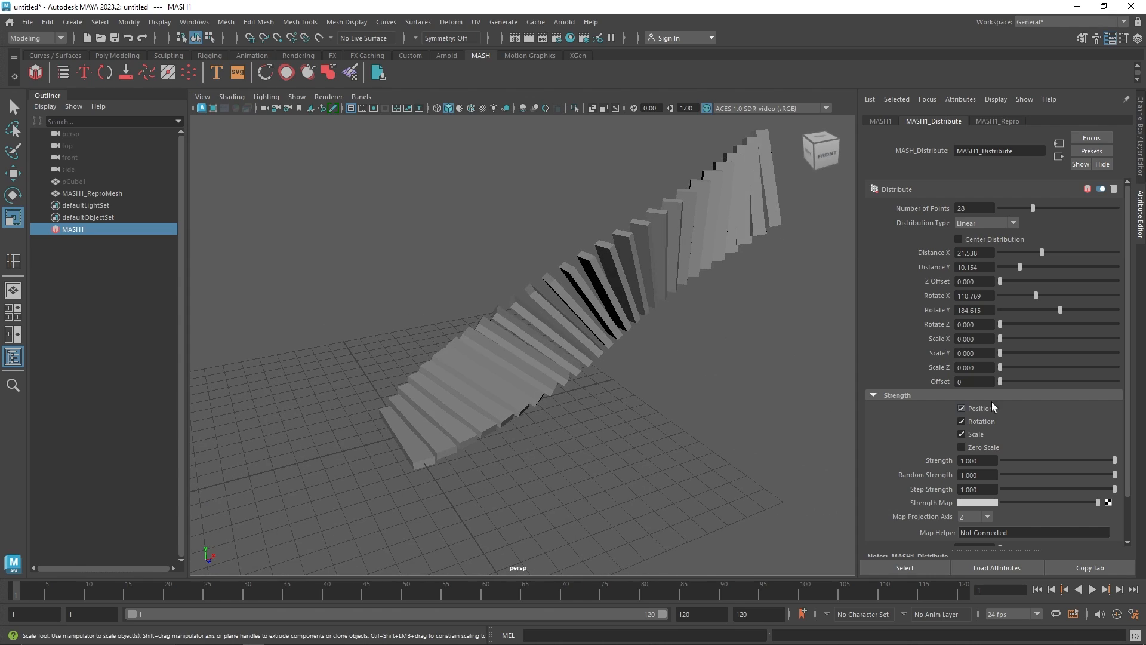
Adjust the Distribute node's Rotate Z, Scale X and Scale Y values
{"action": "left_click_drag", "start_coordinate": [1001, 324], "coordinate": [1117, 326]}
{"action": "left_click_drag", "start_coordinate": [655, 296], "coordinate": [521, 301], "text": "alt"}
{"action": "left_click_drag", "start_coordinate": [478, 296], "coordinate": [955, 323], "text": "alt"}
{"action": "middle_click_drag", "start_coordinate": [572, 332], "coordinate": [479, 330], "text": "alt"}
{"action": "left_click_drag", "start_coordinate": [1000, 339], "coordinate": [1019, 341]}
{"action": "left_click_drag", "start_coordinate": [1001, 353], "coordinate": [950, 367]}
{"action": "type", "text": "111"}
{"action": "left_click", "coordinate": [978, 356]}
{"action": "left_click_drag", "start_coordinate": [591, 327], "coordinate": [462, 385], "text": "alt"}
Select pCube1 and scale it down to about 0.26, 0.10 and 1.35
{"action": "left_click", "coordinate": [74, 181]}
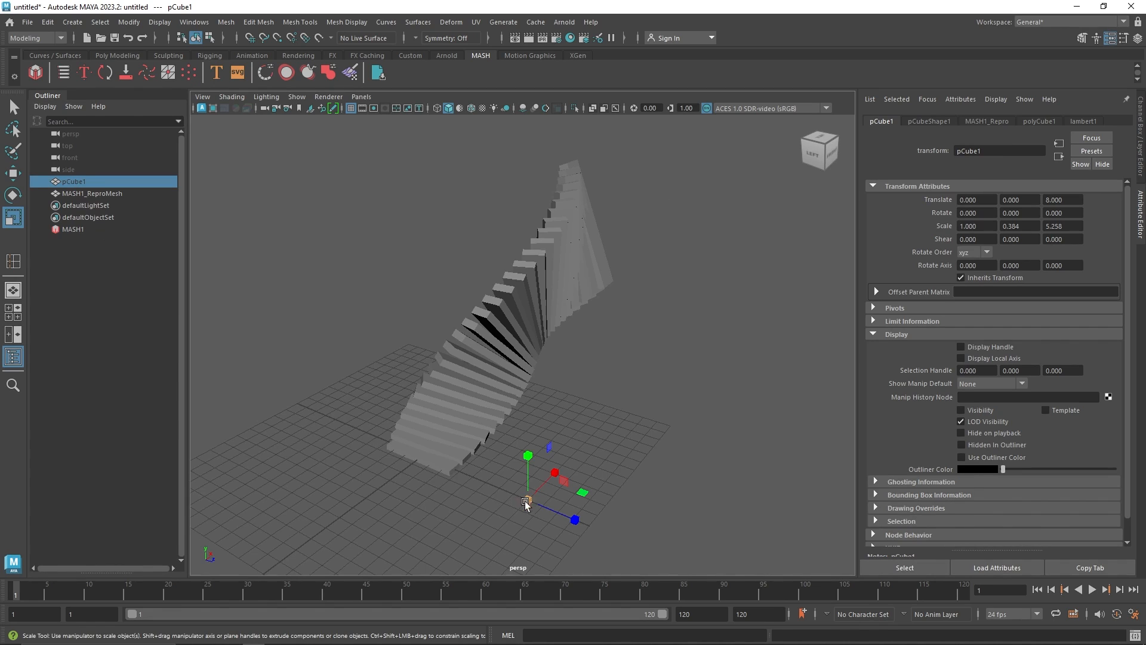
{"action": "left_click_drag", "start_coordinate": [524, 501], "coordinate": [430, 493]}
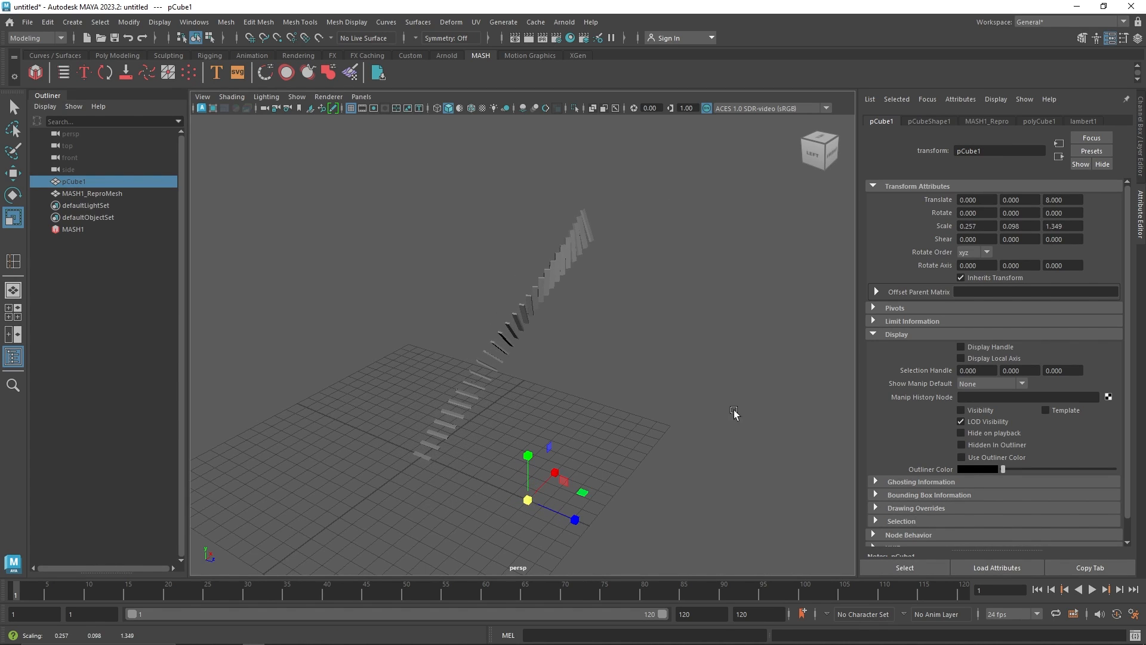
Select MASH1 and set the Distribute node's Scale X, Scale Y and Scale Z to 5
{"action": "left_click", "coordinate": [102, 231]}
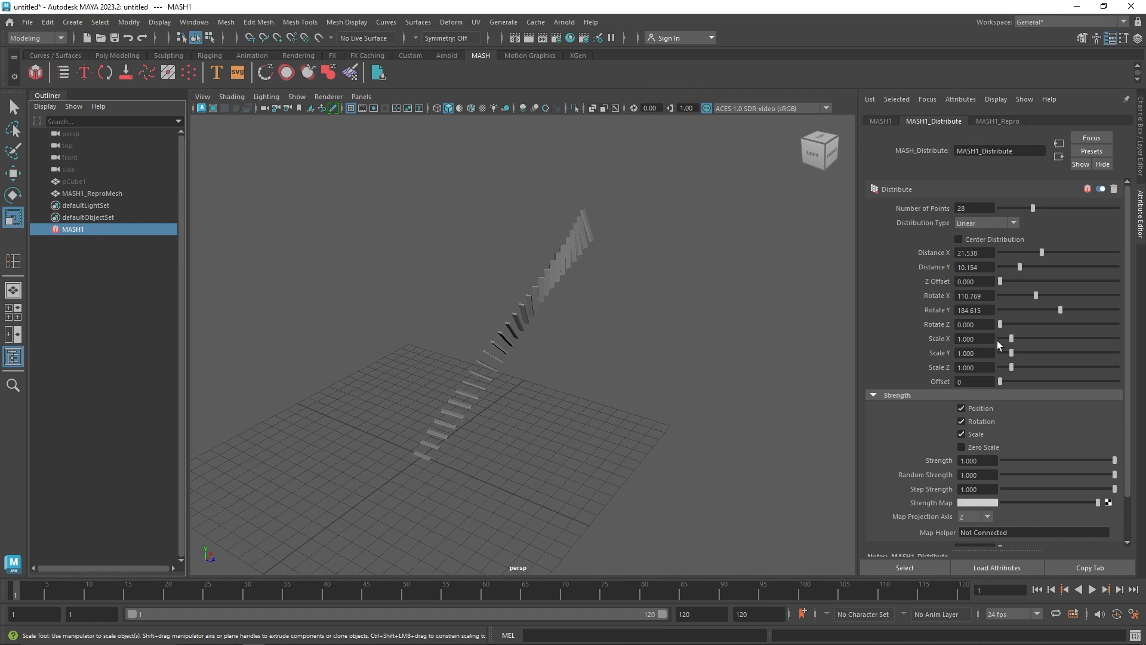
{"action": "left_click", "coordinate": [963, 341]}
{"action": "type", "text": "5"}
{"action": "key", "text": "Tab"}
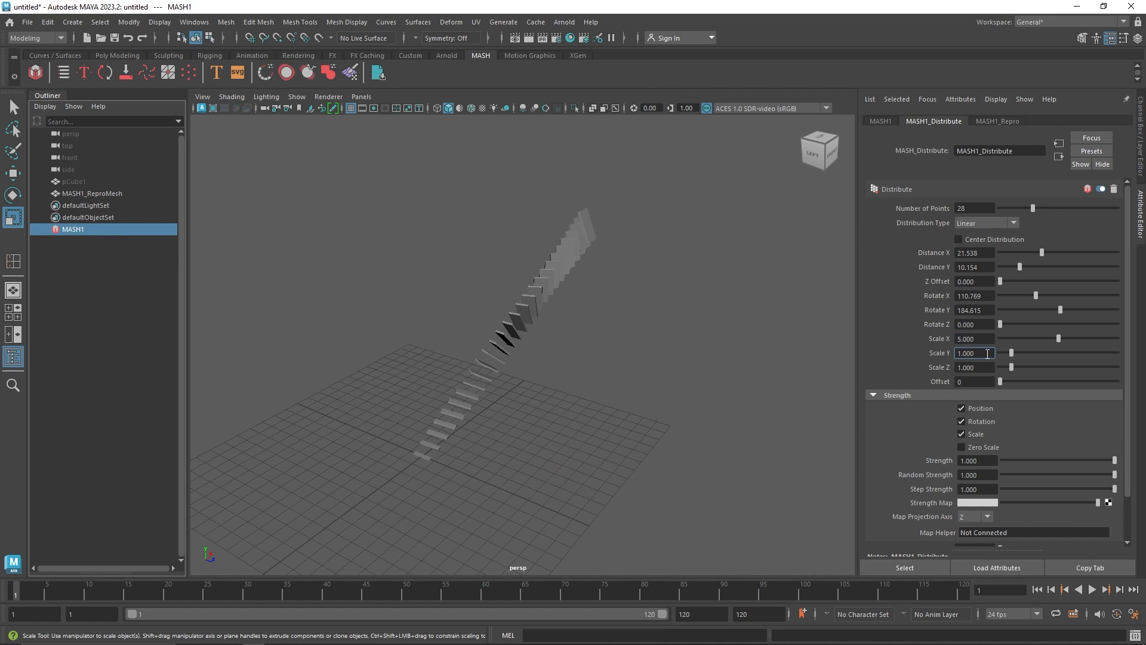
{"action": "type", "text": "5"}
{"action": "key", "text": "Tab"}
{"action": "type", "text": "5"}
{"action": "key", "text": "Tab"}
{"action": "mouse_move", "coordinate": [662, 328]}
{"action": "left_mouse_down", "text": "alt"}
{"action": "mouse_move", "coordinate": [581, 335]}
{"action": "mouse_move", "coordinate": [567, 298]}
{"action": "mouse_move", "coordinate": [642, 318]}
{"action": "left_mouse_up", "text": "alt"}
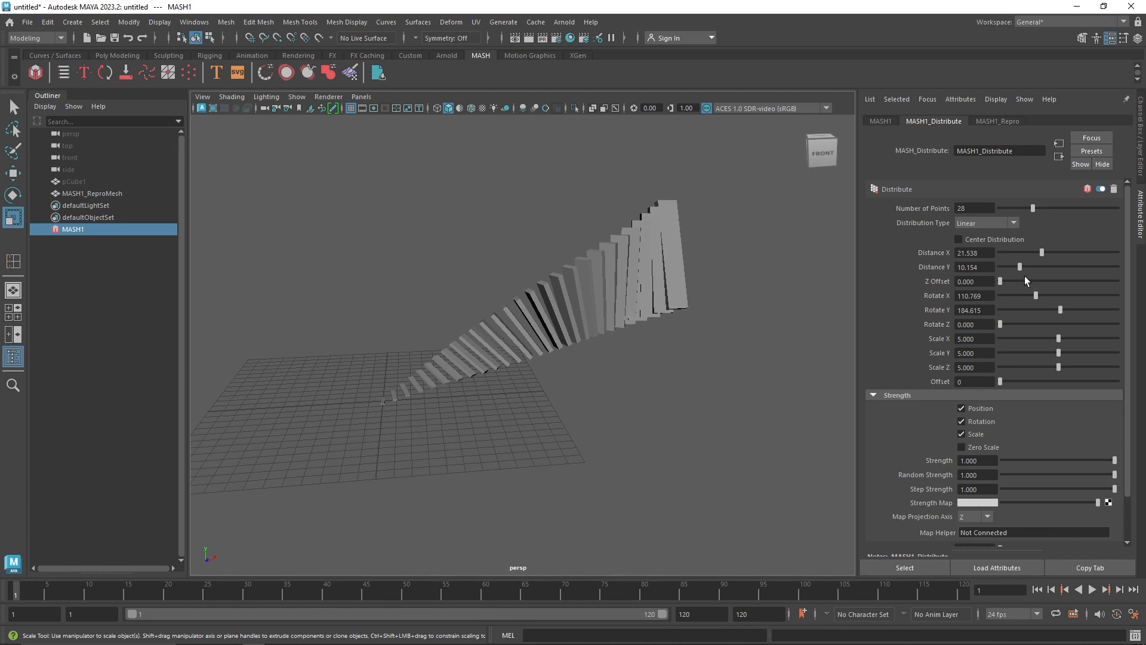
Set the Distribute node's Distance X to 0, Distance Y to about 13.2 and Rotate Z to 360
{"action": "mouse_move", "coordinate": [1039, 251]}
{"action": "left_mouse_down"}
{"action": "mouse_move", "coordinate": [955, 270]}
{"action": "mouse_move", "coordinate": [1025, 268]}
{"action": "left_mouse_up"}
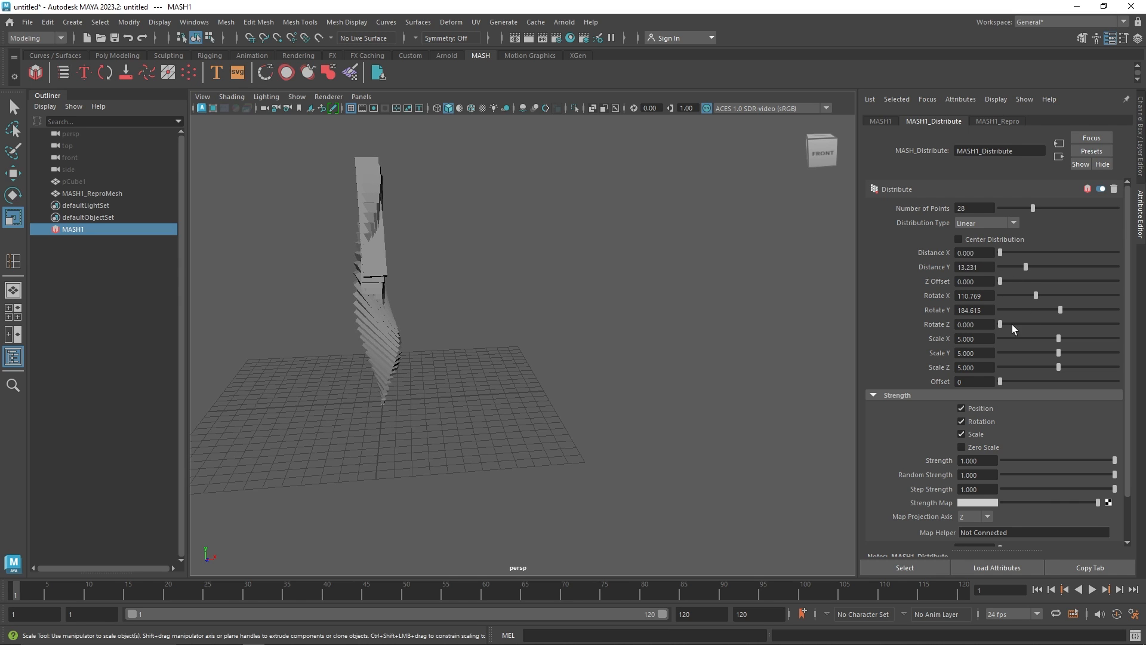
{"action": "left_click_drag", "start_coordinate": [1011, 325], "coordinate": [1118, 323]}
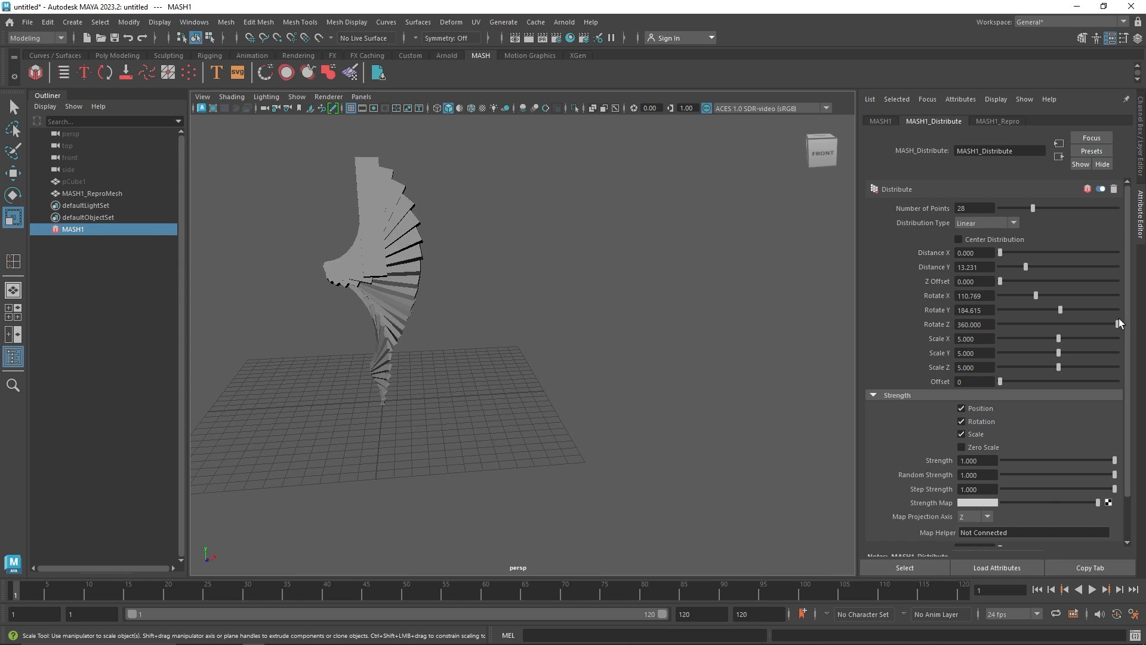
{"action": "left_click_drag", "start_coordinate": [661, 302], "coordinate": [744, 297], "text": "alt"}
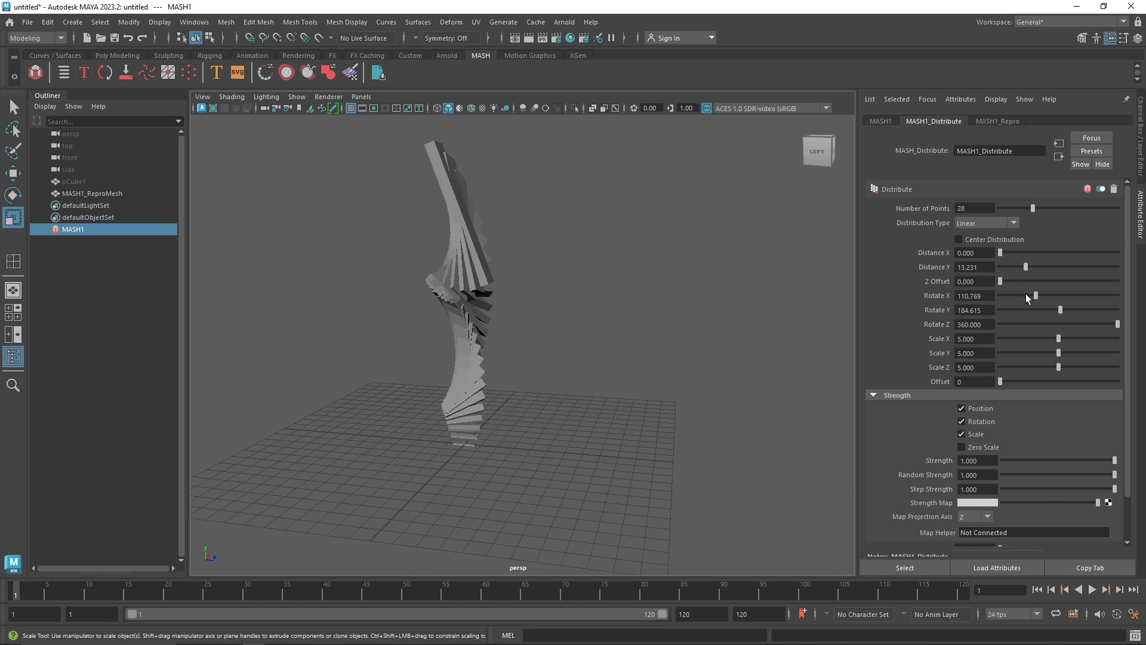
Set the Distribute node's Rotate X to about 245.5 to tighten the twist
{"action": "left_click_drag", "start_coordinate": [1020, 289], "coordinate": [1040, 300]}
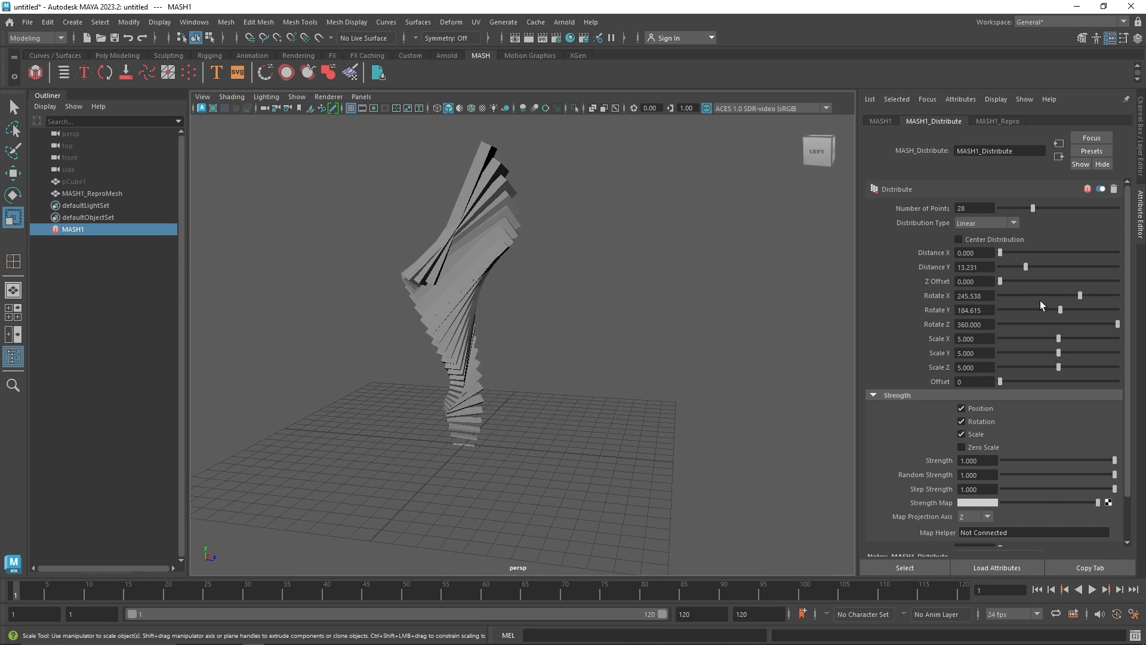
{"action": "left_click_drag", "start_coordinate": [501, 292], "coordinate": [430, 304], "text": "alt"}
{"action": "right_click_drag", "start_coordinate": [430, 304], "coordinate": [499, 353], "text": "alt"}
{"action": "middle_click_drag", "start_coordinate": [499, 353], "coordinate": [564, 352], "text": "alt"}
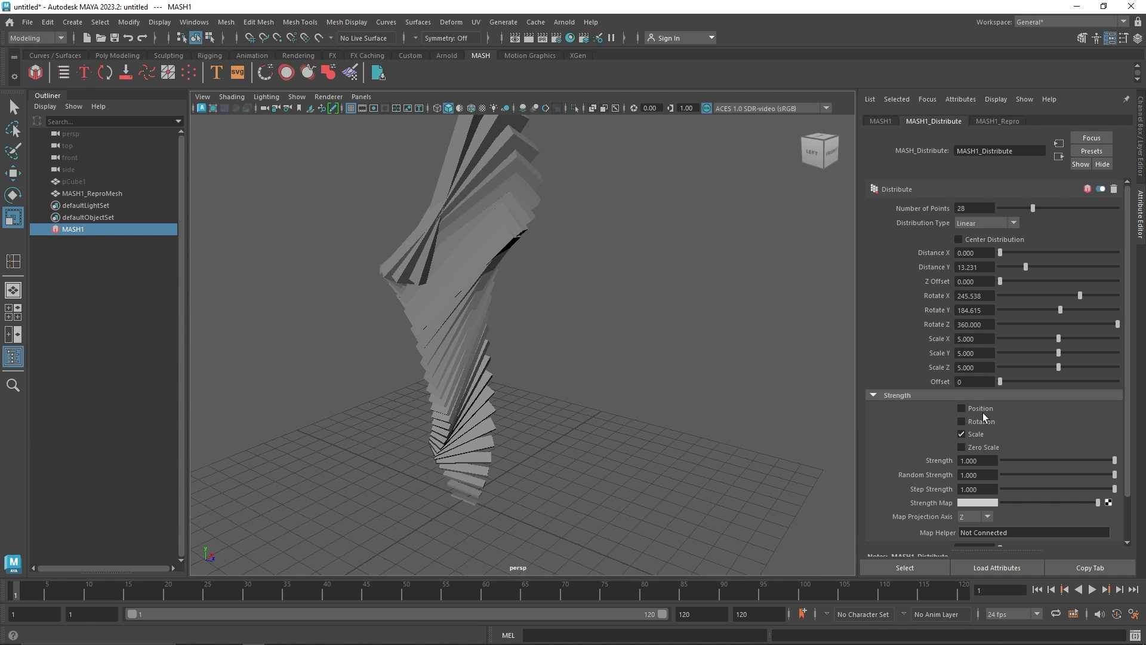
Experiment with the Strength section's Position and Rotation options and the Step Strength value
{"action": "left_click_drag", "start_coordinate": [1102, 461], "coordinate": [1145, 469]}
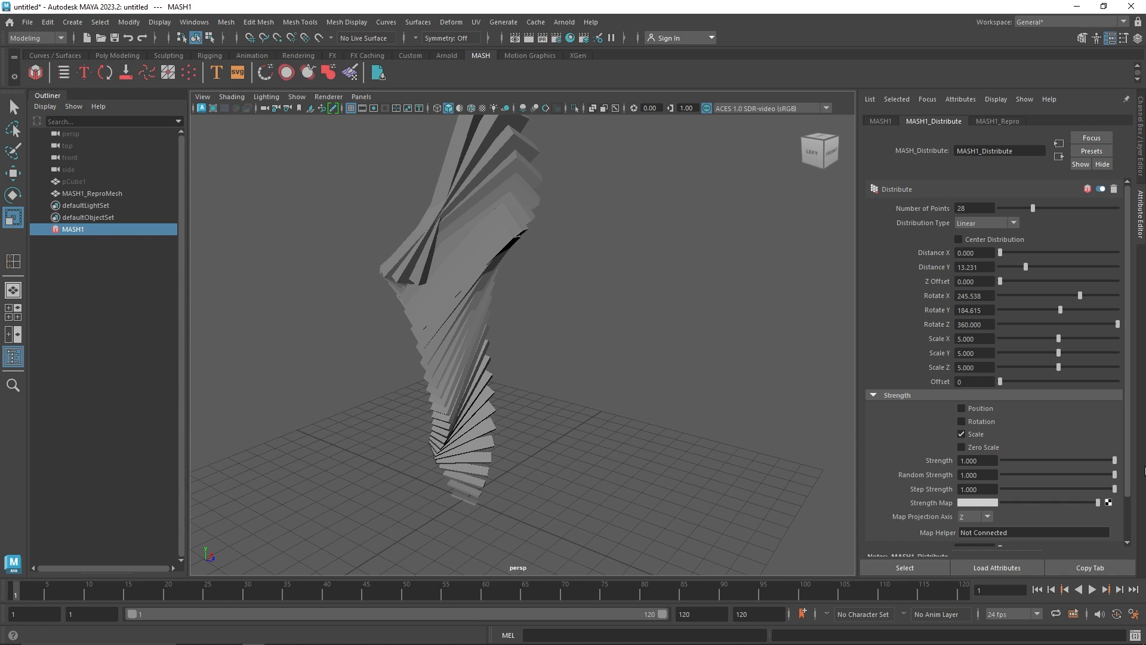
{"action": "left_click", "coordinate": [980, 421]}
{"action": "left_click", "coordinate": [981, 410]}
{"action": "left_click_drag", "start_coordinate": [1069, 460], "coordinate": [1079, 491]}
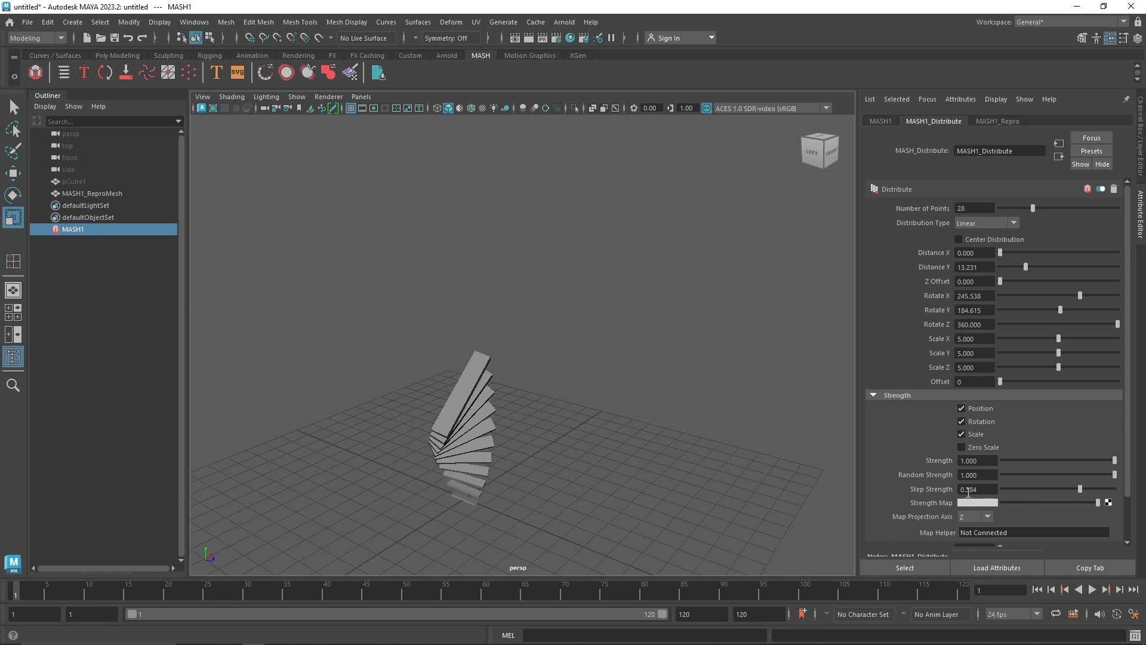
{"action": "left_click_drag", "start_coordinate": [1080, 490], "coordinate": [1115, 490]}
Open the Distribute Bias Ramp editor, set its interpolation to Smooth and add several curve points
{"action": "left_click", "coordinate": [897, 395]}
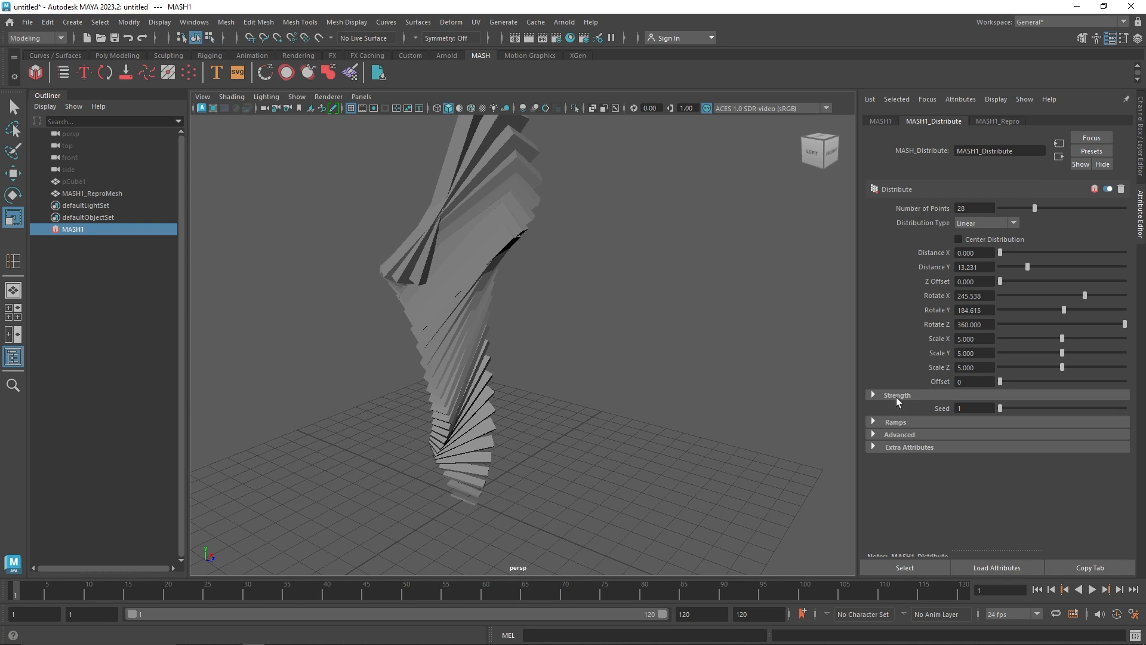
{"action": "left_click", "coordinate": [912, 421]}
{"action": "scroll", "coordinate": [1043, 460], "scroll_direction": "down", "scroll_amount": 2}
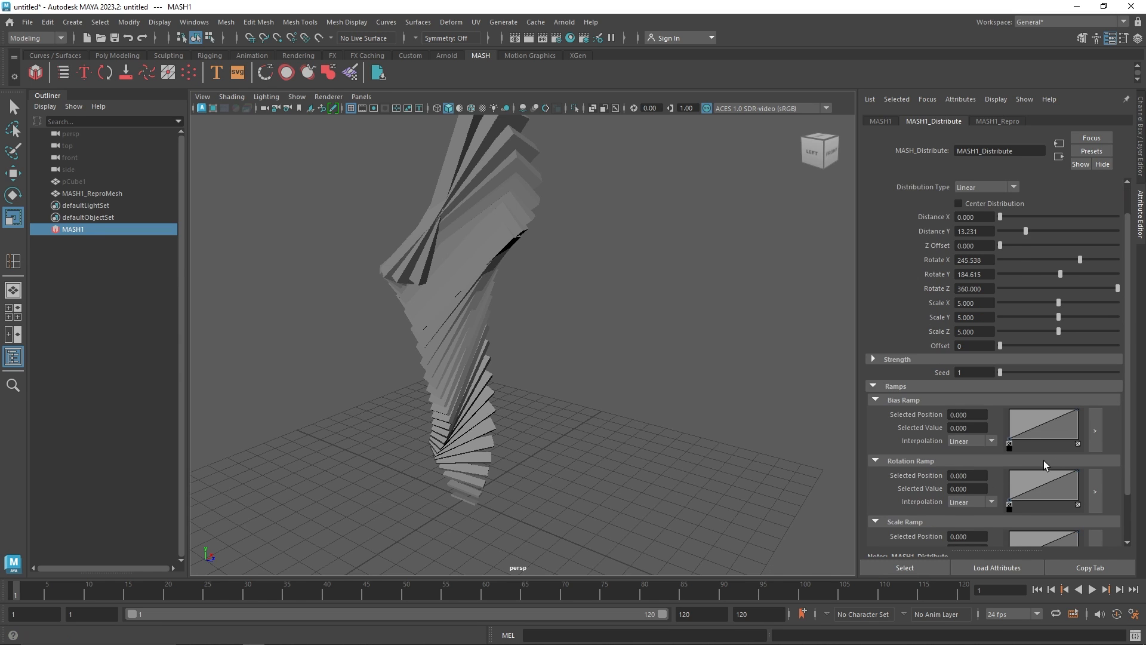
{"action": "left_click", "coordinate": [1095, 431]}
{"action": "mouse_move", "coordinate": [758, 235]}
{"action": "left_mouse_down"}
{"action": "mouse_move", "coordinate": [776, 304]}
{"action": "mouse_move", "coordinate": [773, 231]}
{"action": "left_mouse_up"}
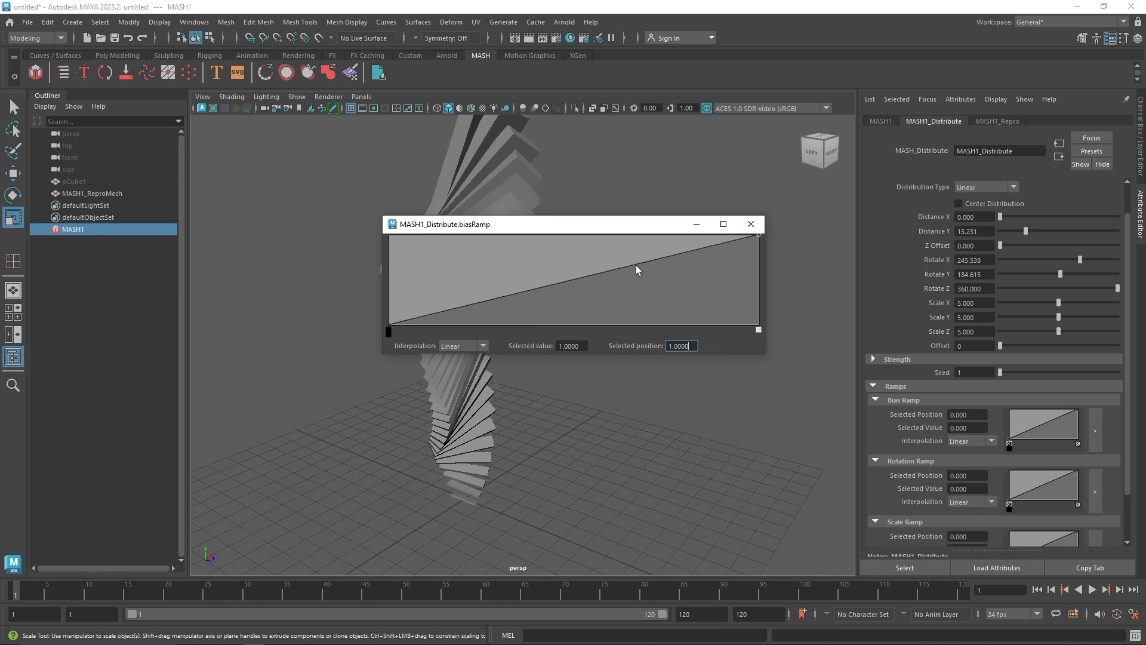
{"action": "left_click", "coordinate": [460, 346]}
{"action": "left_click", "coordinate": [390, 324]}
{"action": "left_click", "coordinate": [464, 347]}
{"action": "left_click", "coordinate": [463, 382]}
{"action": "left_click", "coordinate": [531, 271]}
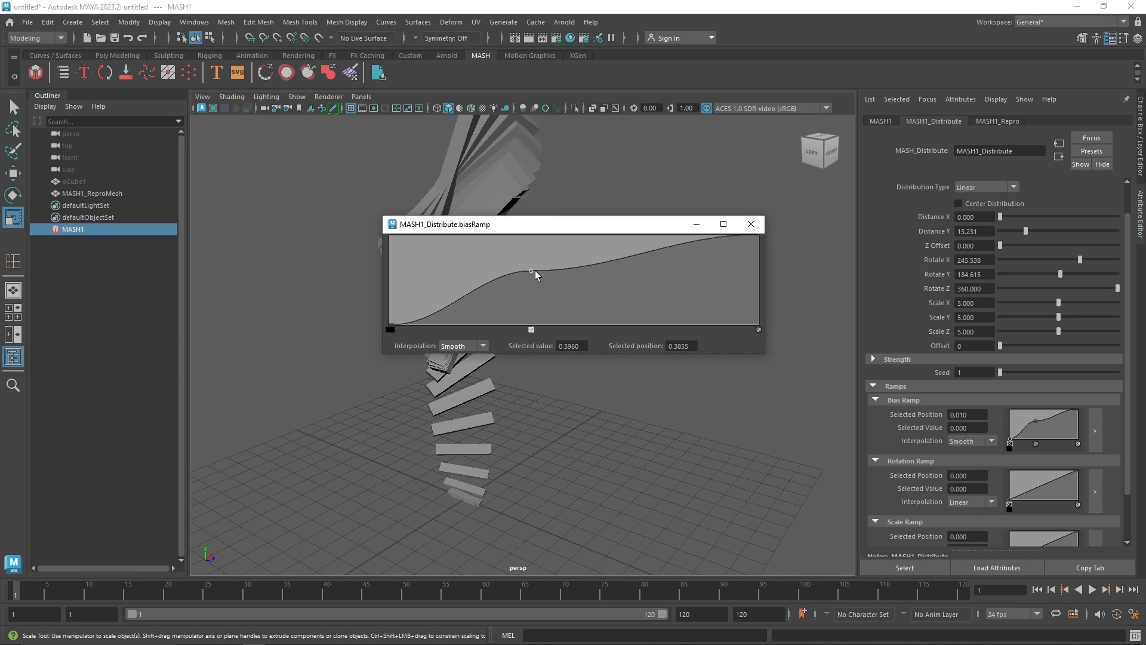
{"action": "left_click", "coordinate": [593, 308]}
{"action": "left_click", "coordinate": [660, 246]}
{"action": "left_click", "coordinate": [714, 291]}
{"action": "left_click", "coordinate": [749, 224]}
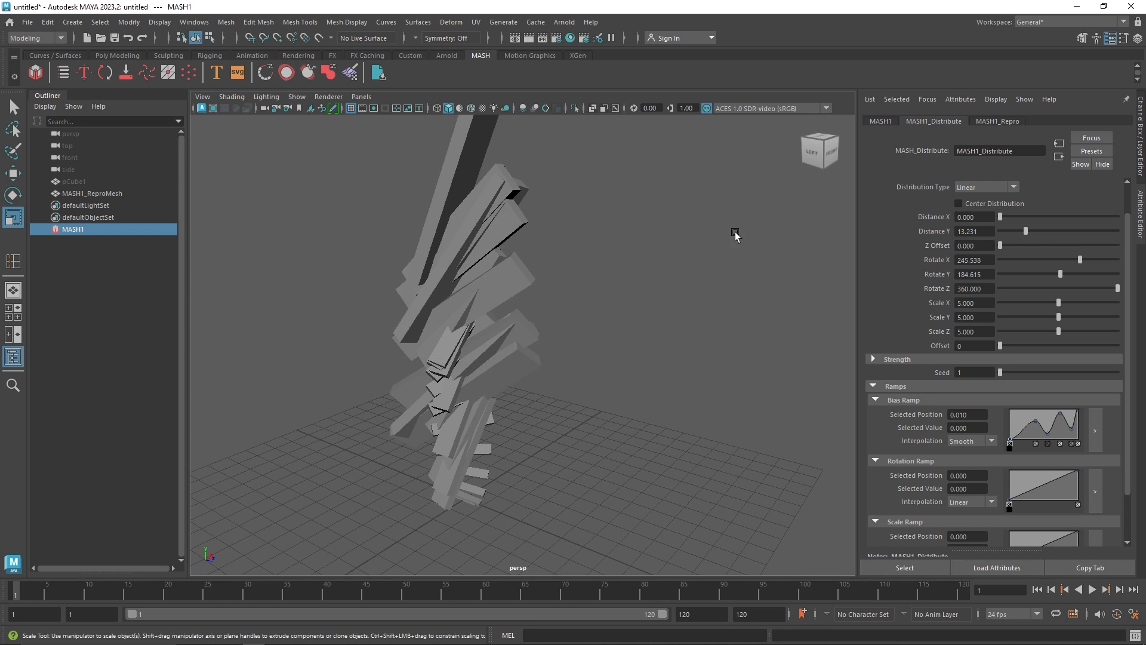
Delete the MASH network from the scene
{"action": "left_click", "coordinate": [897, 384]}
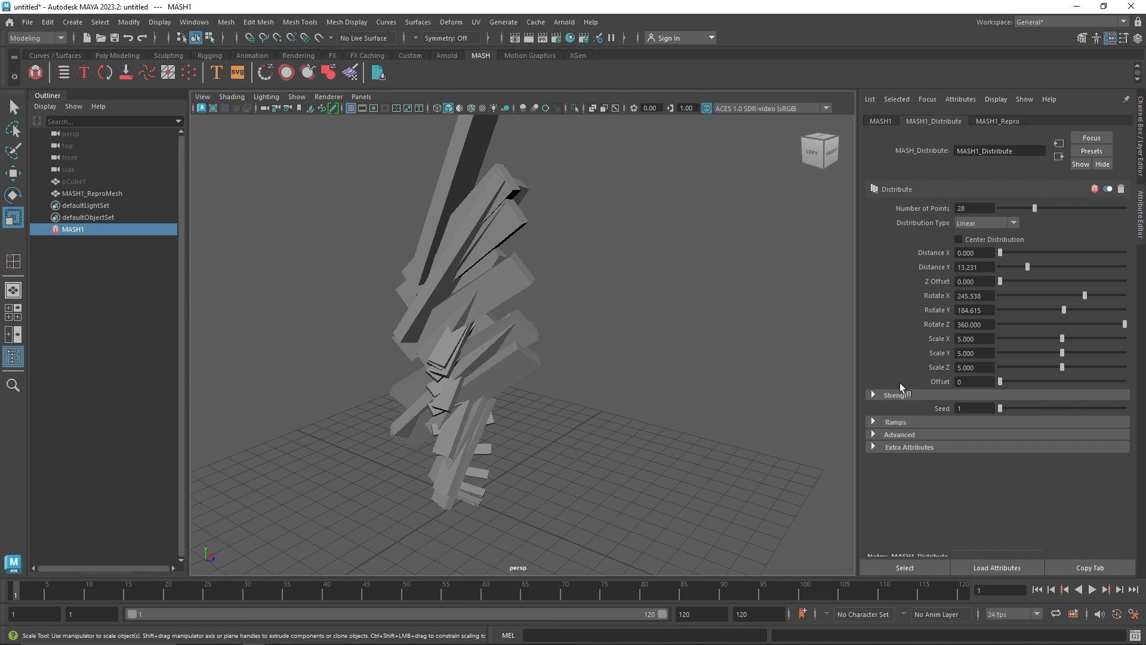
{"action": "left_click", "coordinate": [911, 421]}
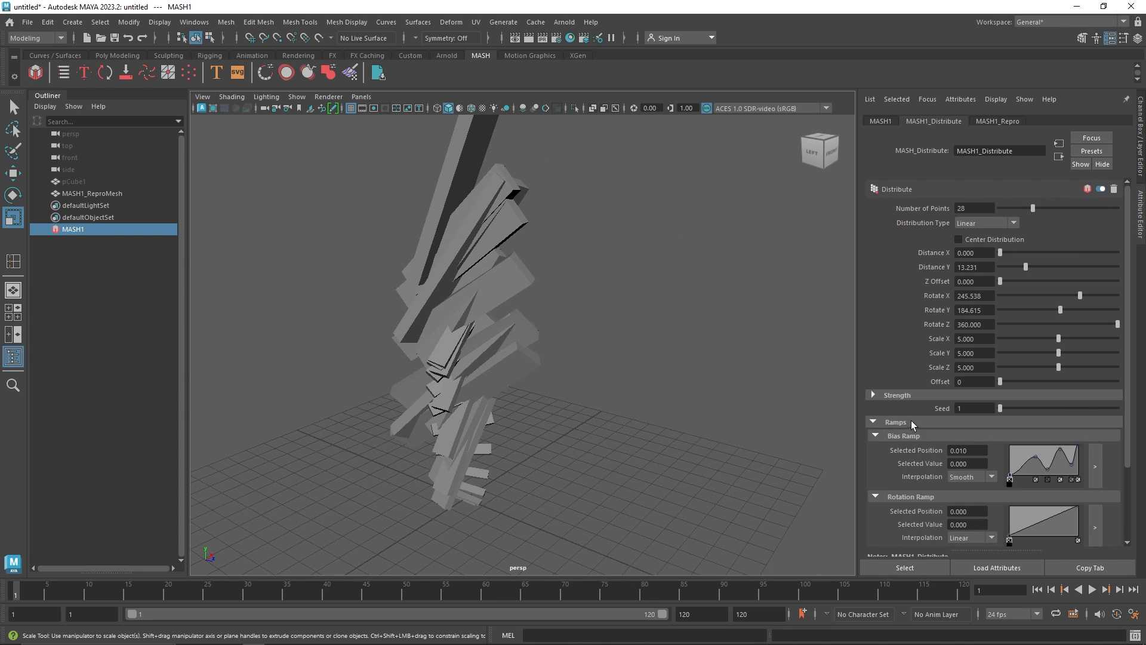
{"action": "left_click", "coordinate": [907, 421]}
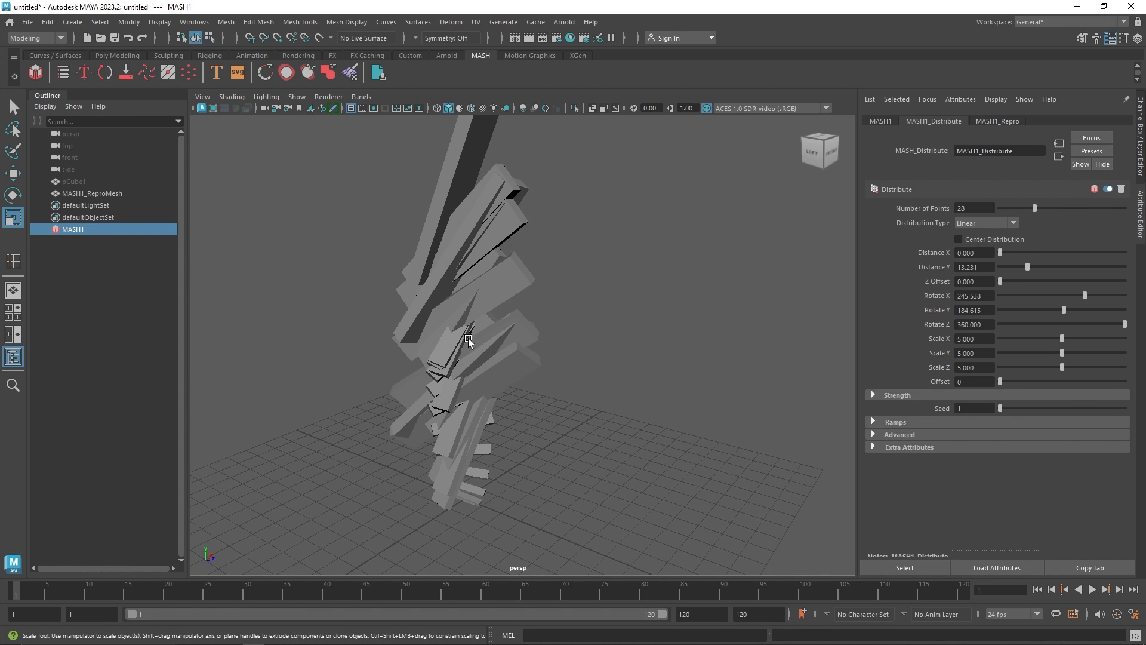
{"action": "left_click_drag", "start_coordinate": [468, 335], "coordinate": [482, 367], "text": "alt"}
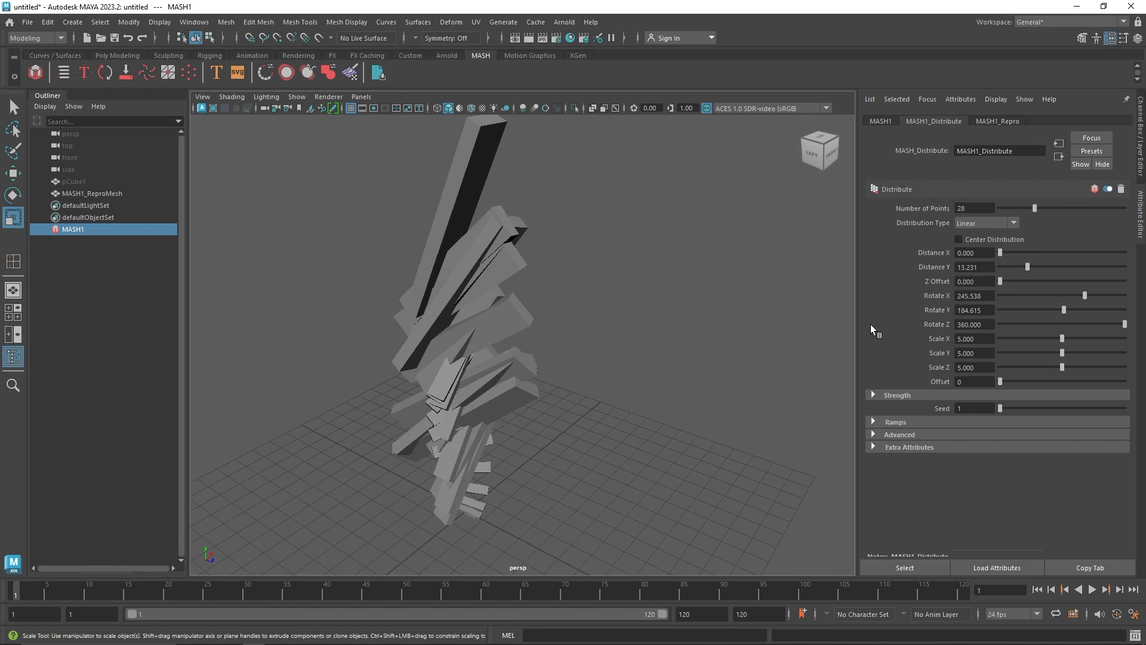
{"action": "left_click", "coordinate": [447, 357]}
{"action": "key", "text": "Delete"}
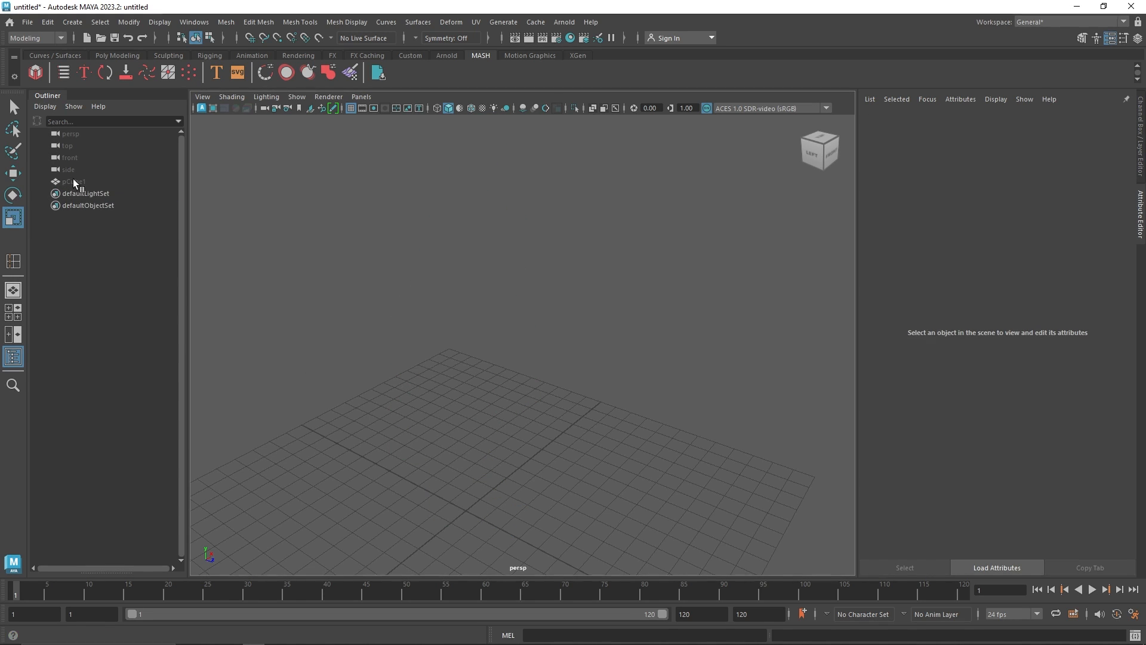
Unhide the hidden pCube1 and delete it
{"action": "left_click", "coordinate": [76, 181]}
{"action": "key", "text": "h"}
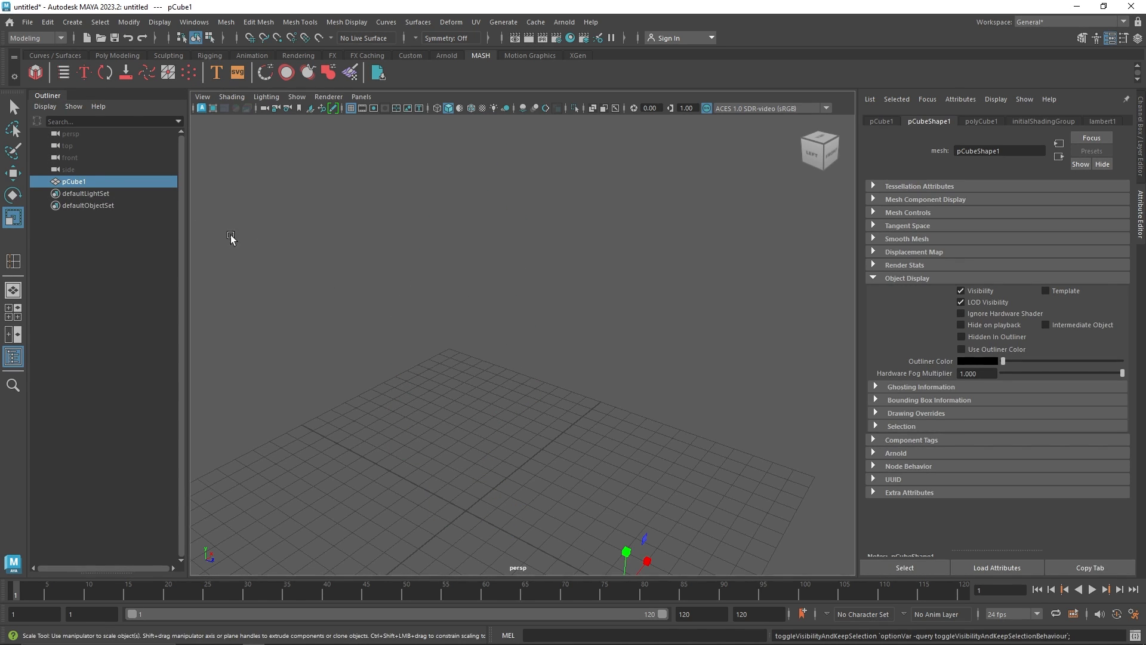
{"action": "scroll", "coordinate": [482, 389], "scroll_direction": "down", "scroll_amount": 2}
{"action": "key", "text": "Delete"}
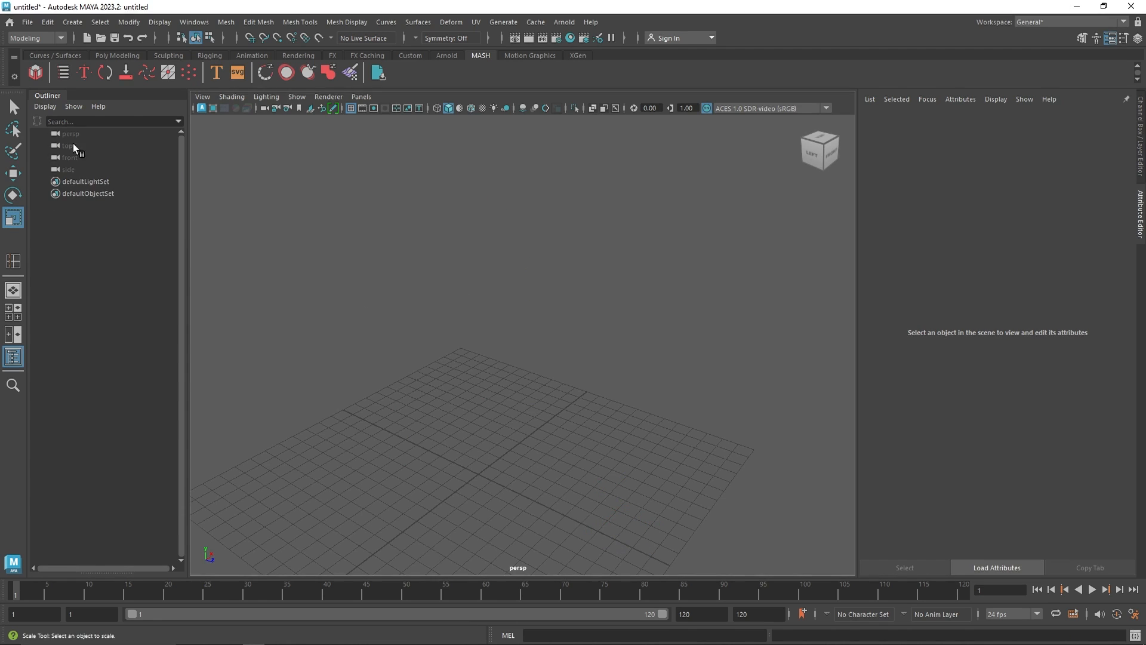
Create a new polygon cube and move it slightly with the Move tool
{"action": "left_click", "coordinate": [117, 55]}
{"action": "left_click", "coordinate": [55, 72]}
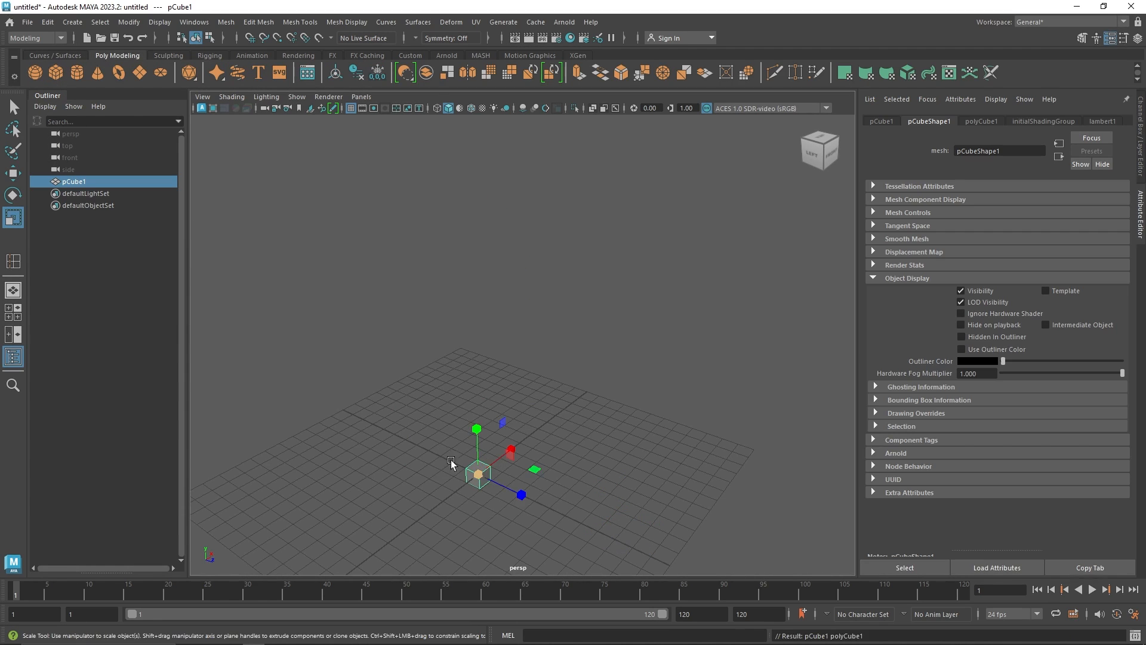
{"action": "scroll", "coordinate": [457, 424], "scroll_direction": "up", "scroll_amount": 4}
{"action": "key", "text": "w"}
{"action": "middle_click_drag", "start_coordinate": [507, 473], "coordinate": [554, 413], "text": "alt"}
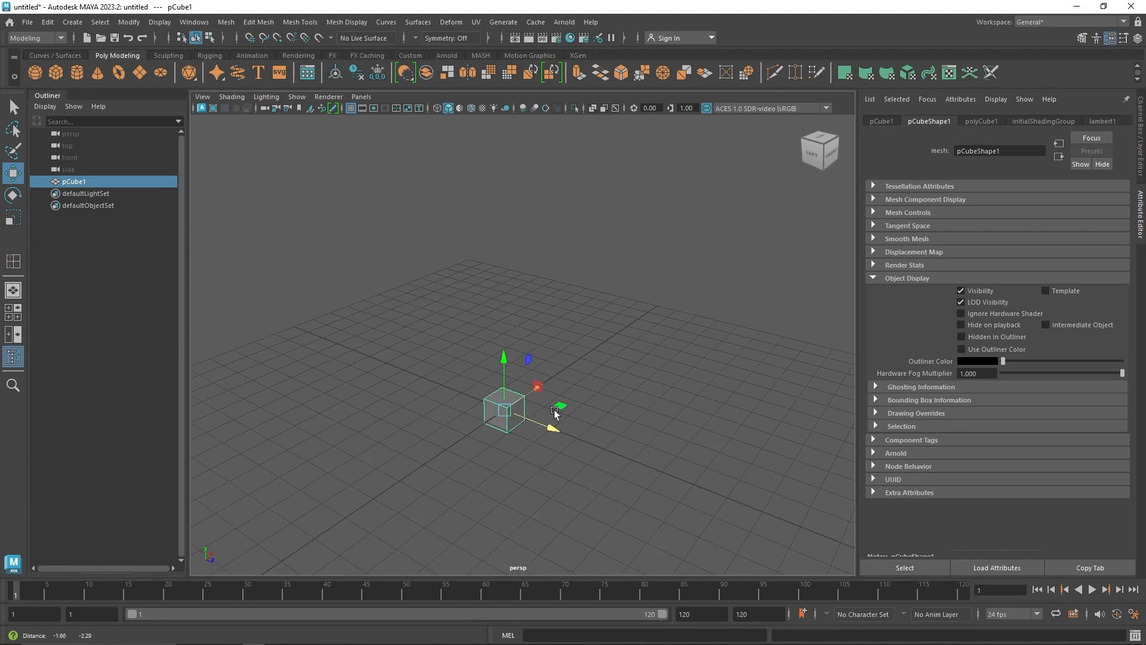
{"action": "left_click_drag", "start_coordinate": [552, 416], "coordinate": [559, 418], "text": "alt"}
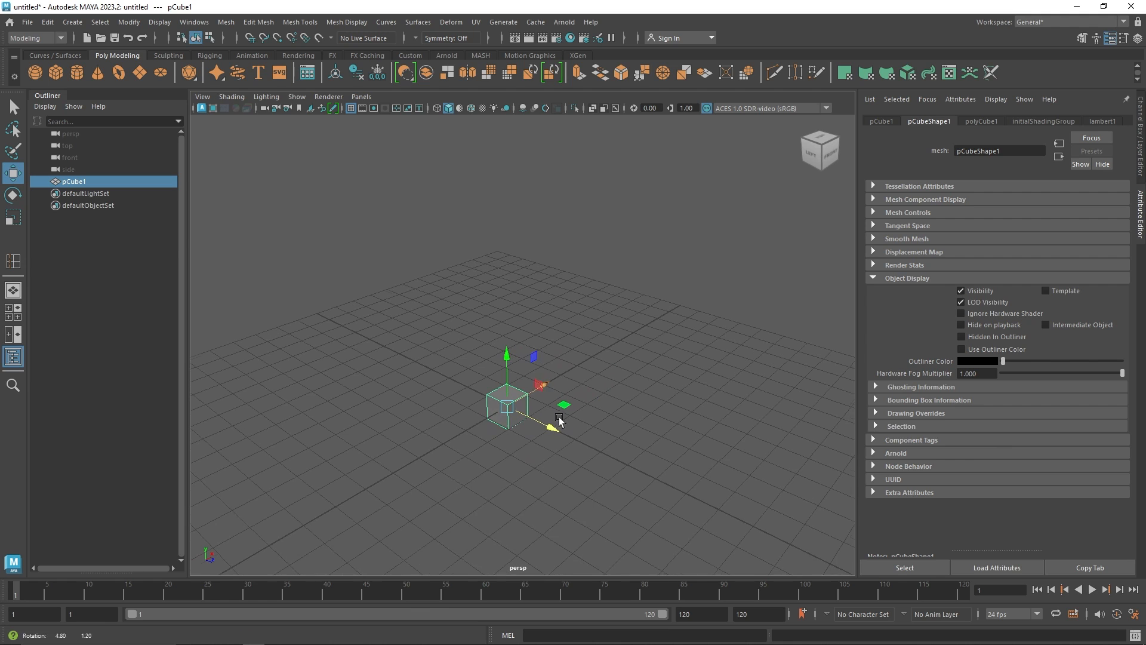
Create a MASH network from the new cube
{"action": "left_click", "coordinate": [484, 56]}
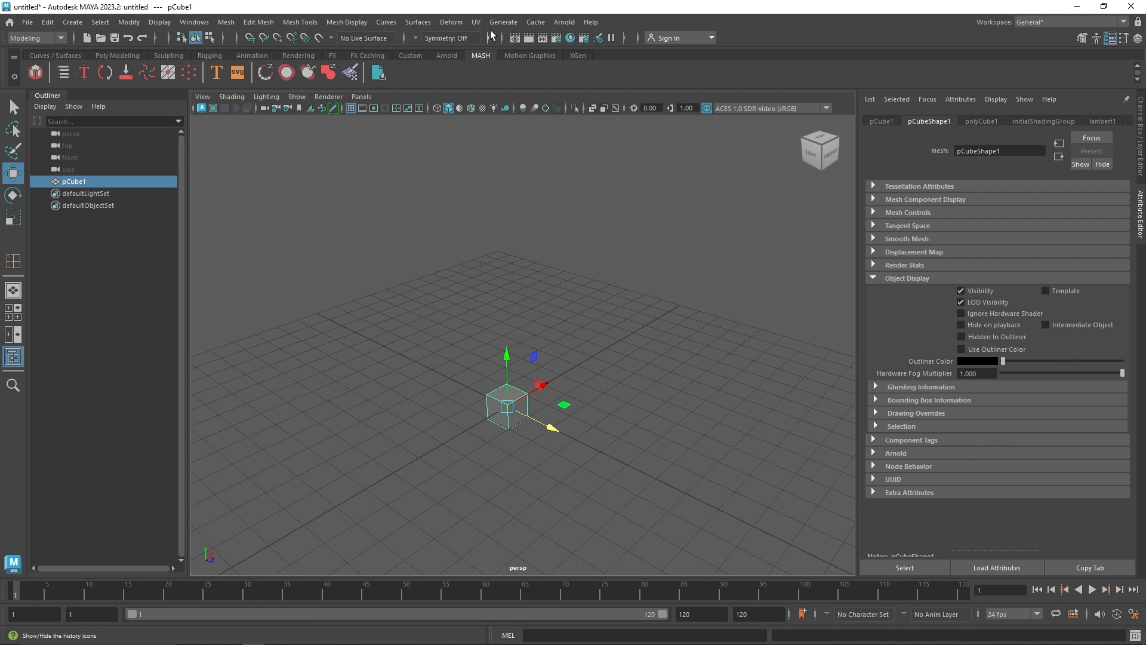
{"action": "left_click", "coordinate": [35, 72]}
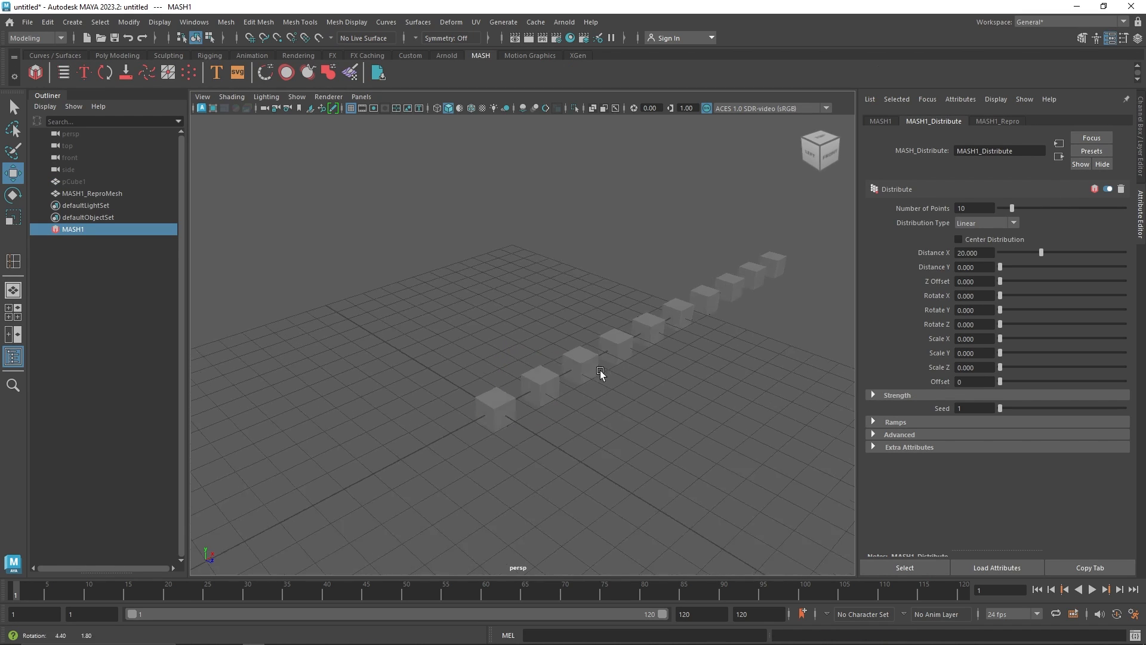
{"action": "left_click_drag", "start_coordinate": [433, 357], "coordinate": [454, 409]}
Set the Distribute node's Distance X to about 22.9, Distance Y to about 19.7 and Z Offset to about 24.3
{"action": "left_click", "coordinate": [73, 229]}
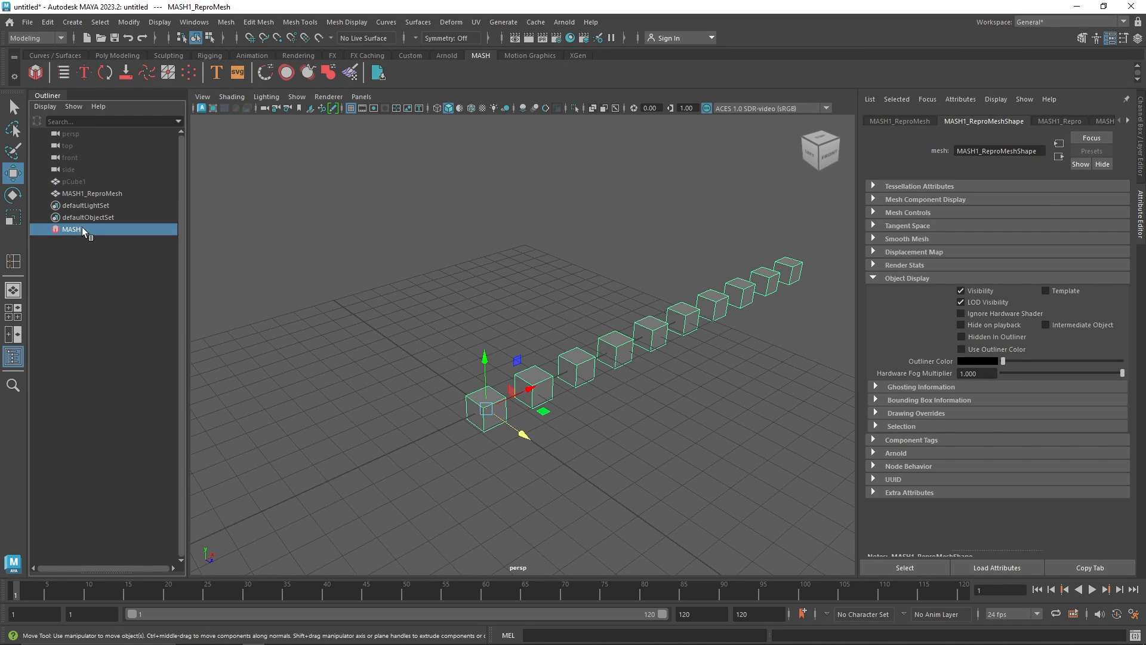
{"action": "left_click_drag", "start_coordinate": [1029, 250], "coordinate": [1040, 269]}
{"action": "left_click_drag", "start_coordinate": [1037, 280], "coordinate": [1049, 282]}
{"action": "left_click_drag", "start_coordinate": [681, 327], "coordinate": [639, 333], "text": "alt"}
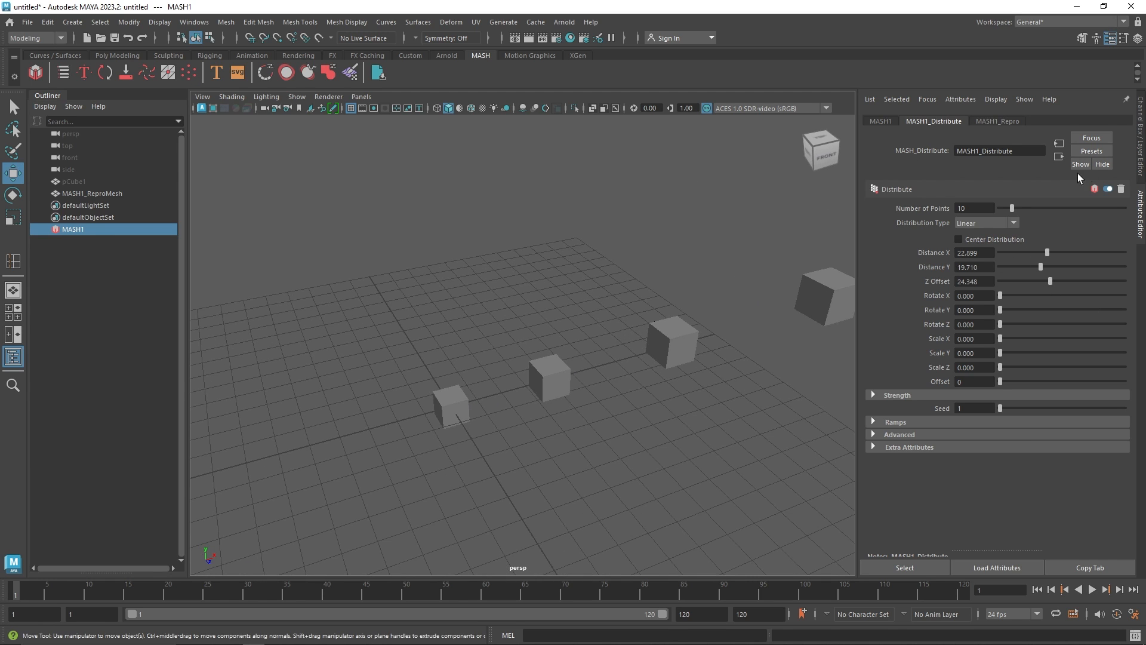
Delete the MASH1 network and the cube
{"action": "left_click", "coordinate": [1092, 152]}
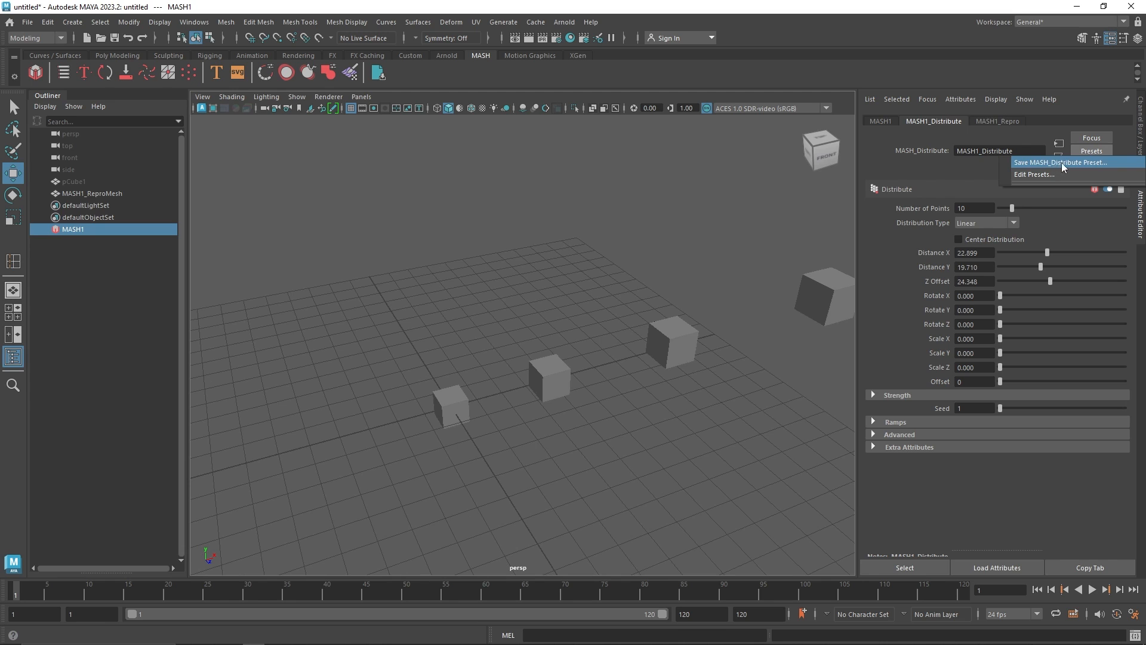
{"action": "left_click", "coordinate": [493, 267]}
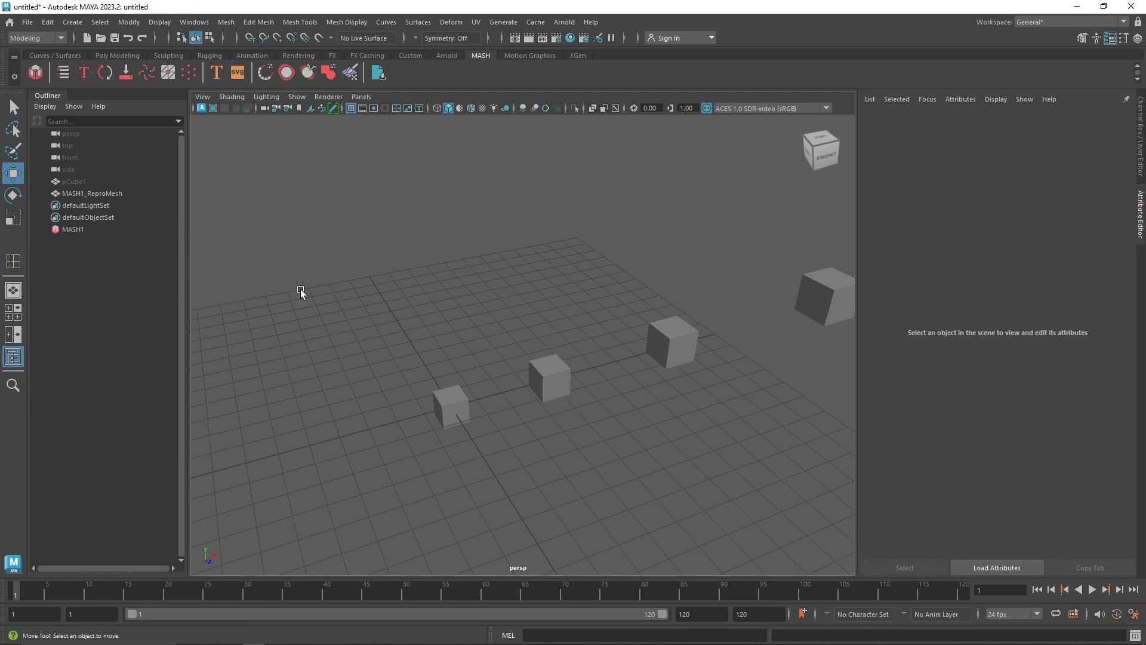
{"action": "left_click", "coordinate": [90, 229]}
{"action": "key", "text": "Delete"}
{"action": "left_click", "coordinate": [84, 181]}
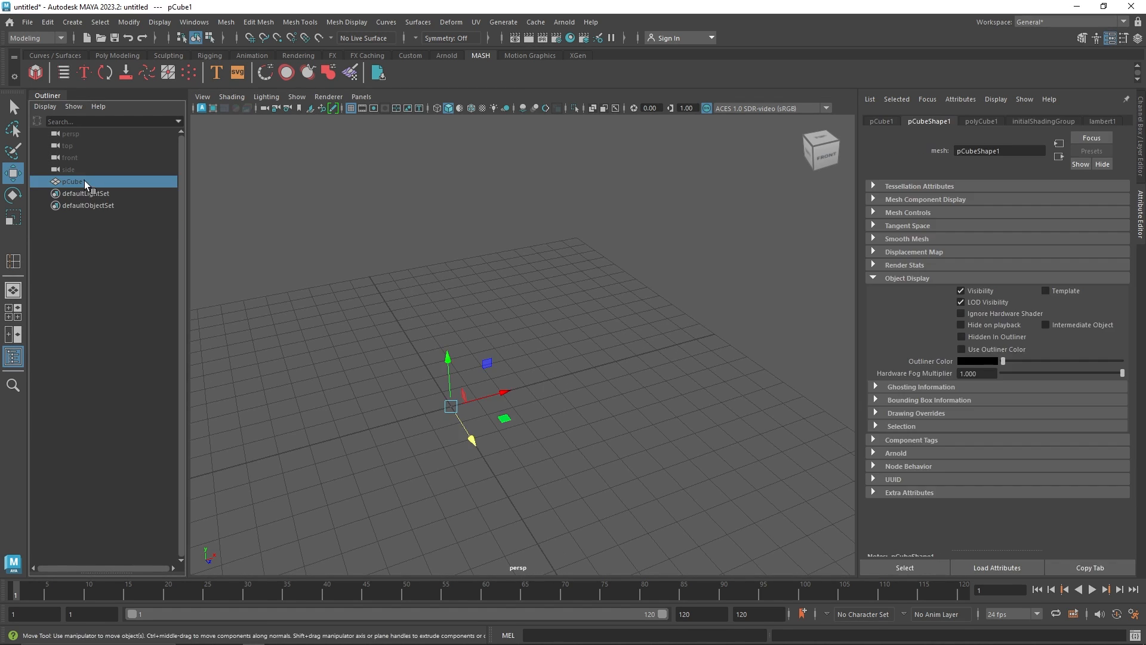
{"action": "key", "text": "Delete"}
Create a polygon cube and switch the menu set to Animation
{"action": "left_click", "coordinate": [106, 55]}
{"action": "left_click", "coordinate": [56, 72]}
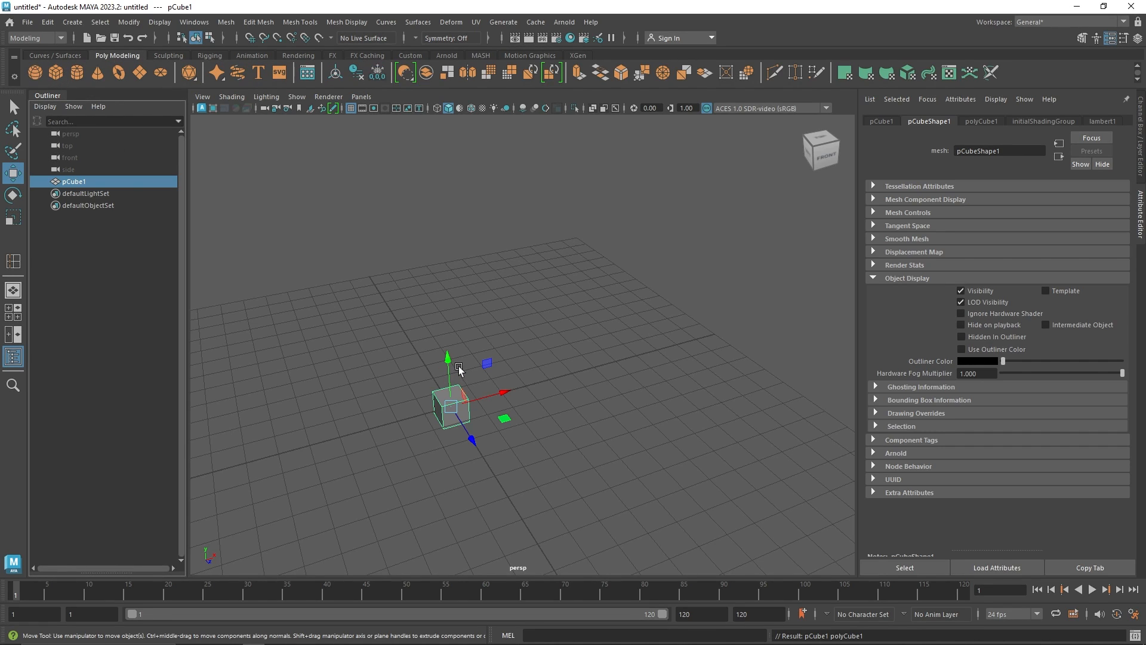
{"action": "left_click", "coordinate": [52, 40]}
{"action": "left_click", "coordinate": [38, 66]}
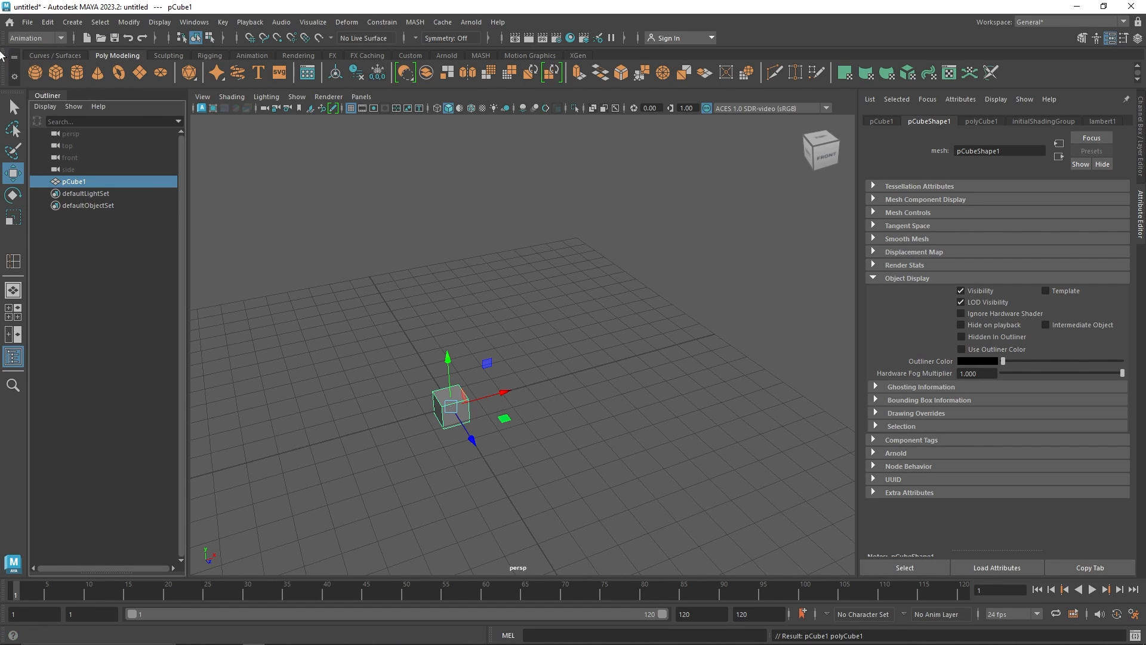
Create a MASH network from the cube with Radial distribution chosen in the MASH options
{"action": "left_click", "coordinate": [413, 23]}
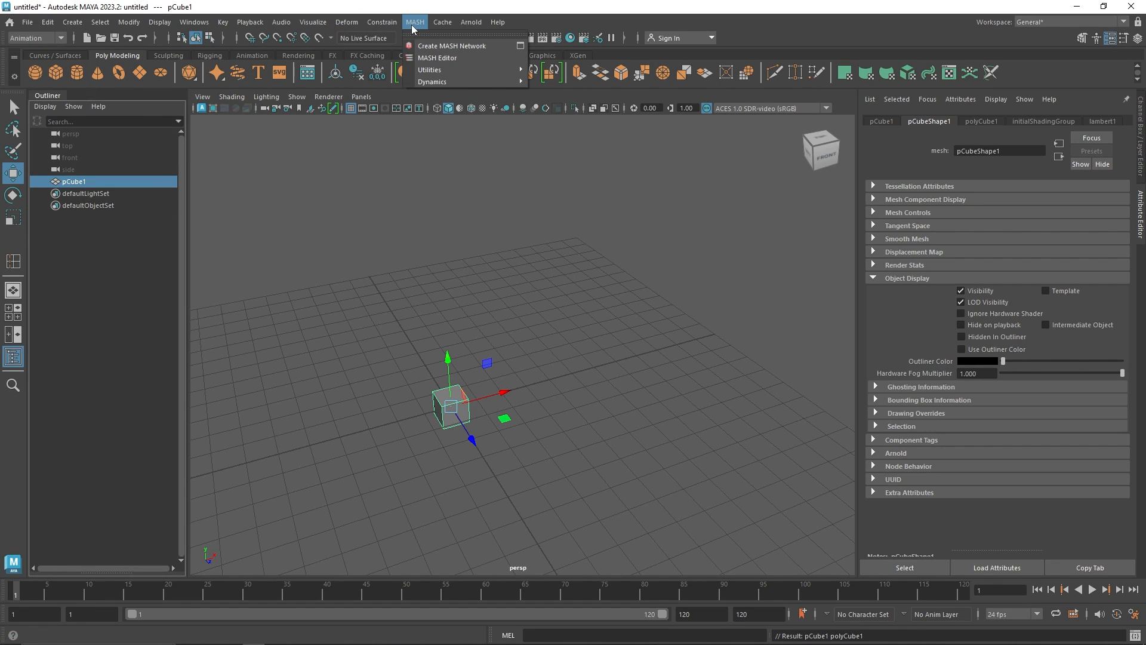
{"action": "left_click", "coordinate": [520, 45]}
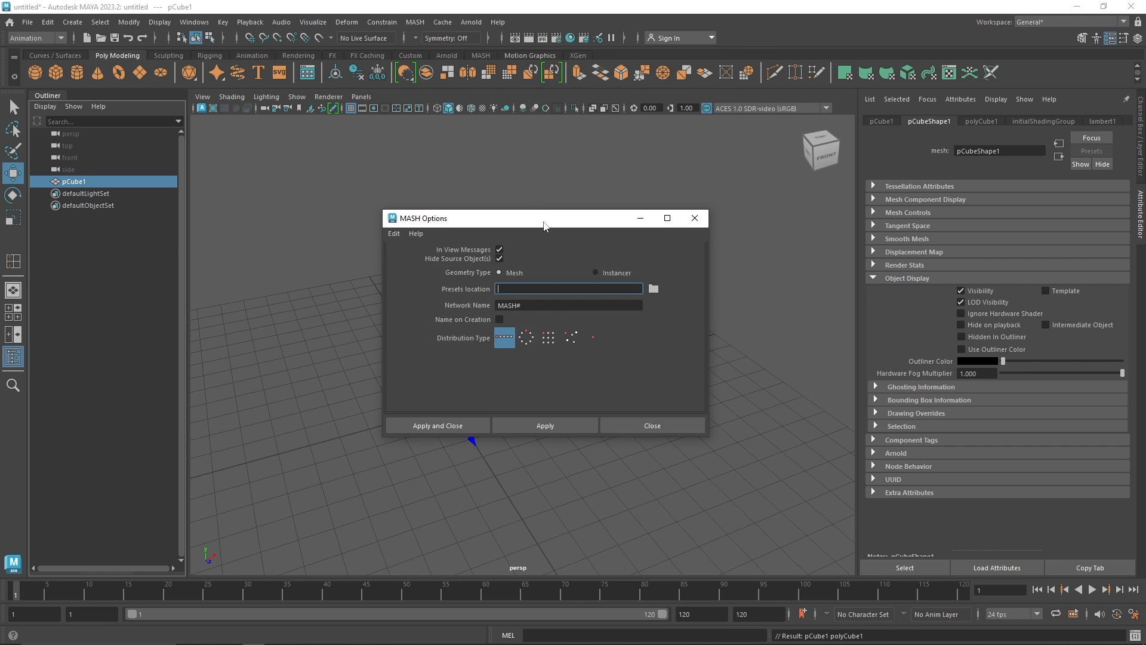
{"action": "left_click_drag", "start_coordinate": [544, 226], "coordinate": [622, 163]}
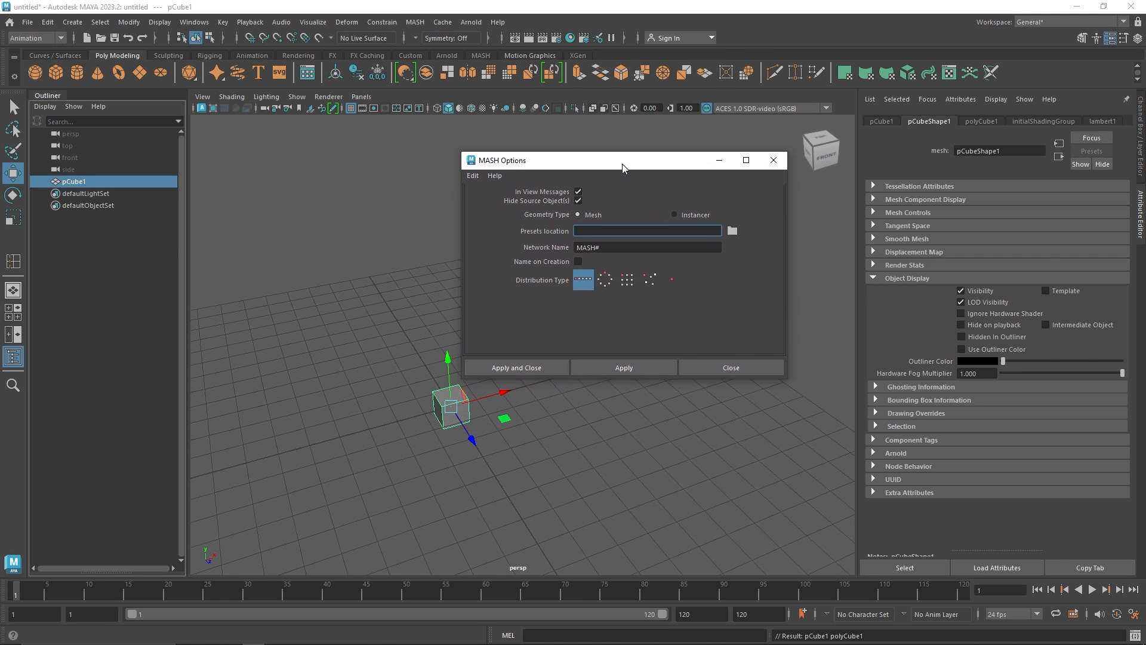
{"action": "left_click", "coordinate": [608, 275]}
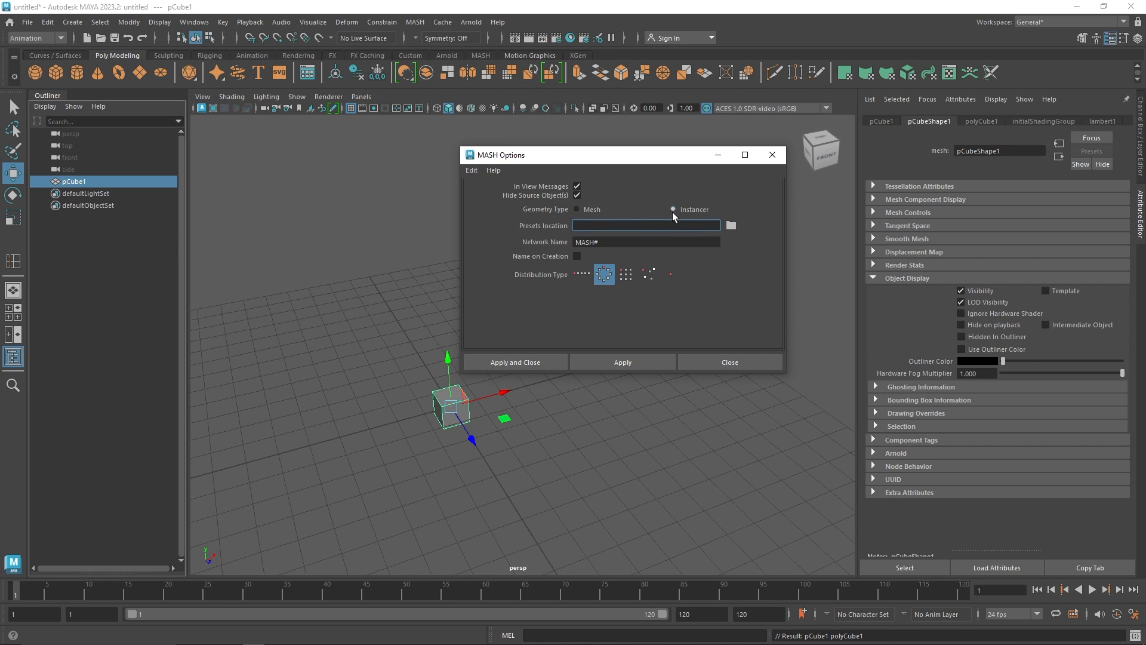
{"action": "left_click", "coordinate": [591, 210]}
{"action": "left_click", "coordinate": [530, 357]}
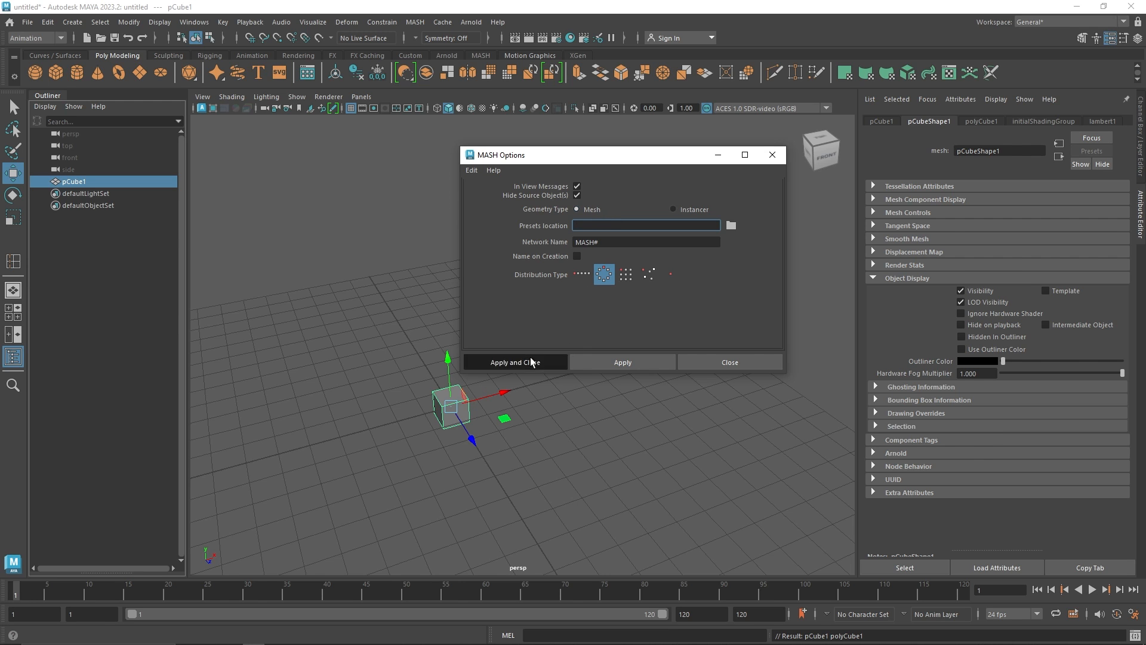
Delete the MASH1 repro mesh and the source cube
{"action": "left_click_drag", "start_coordinate": [473, 388], "coordinate": [495, 382], "text": "alt"}
{"action": "scroll", "coordinate": [539, 376], "scroll_direction": "down", "scroll_amount": 4}
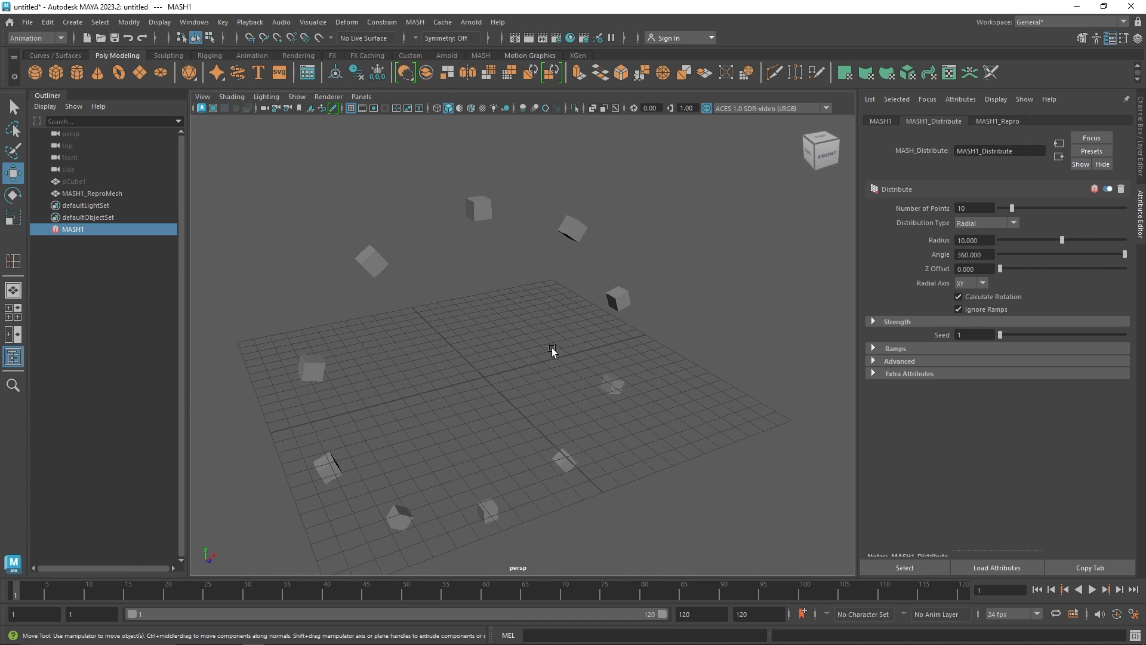
{"action": "left_click", "coordinate": [90, 193]}
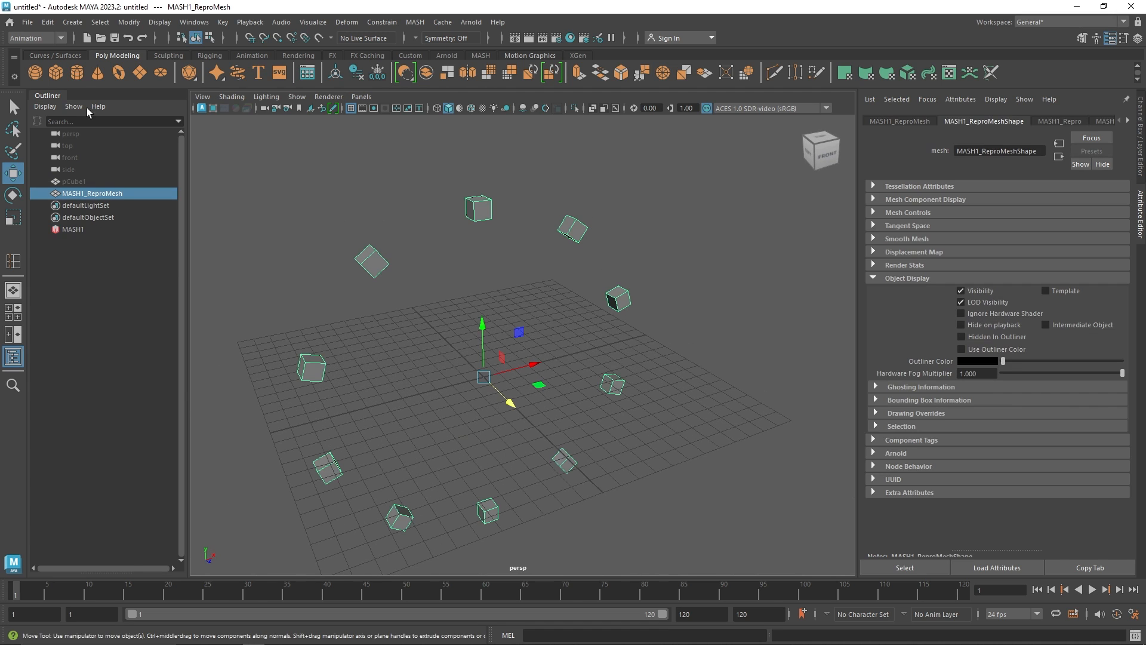
{"action": "key", "text": "Delete"}
{"action": "left_click", "coordinate": [75, 181]}
{"action": "key", "text": "Delete"}
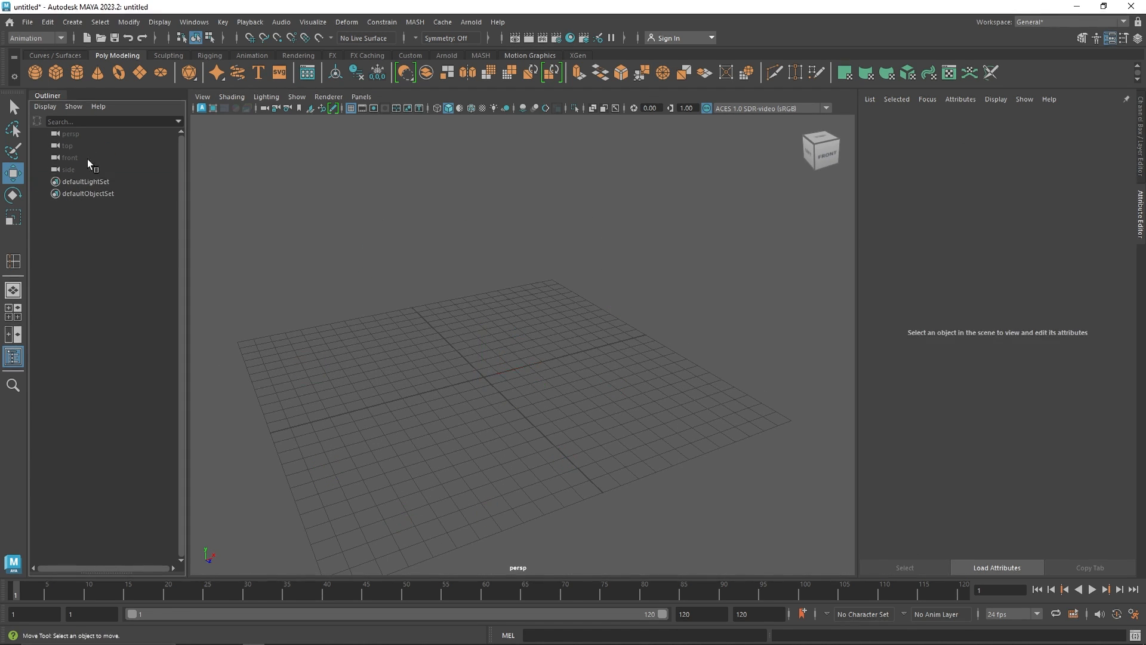
Create another cube and build a MASH network from it
{"action": "left_click", "coordinate": [51, 68]}
{"action": "left_click", "coordinate": [479, 55]}
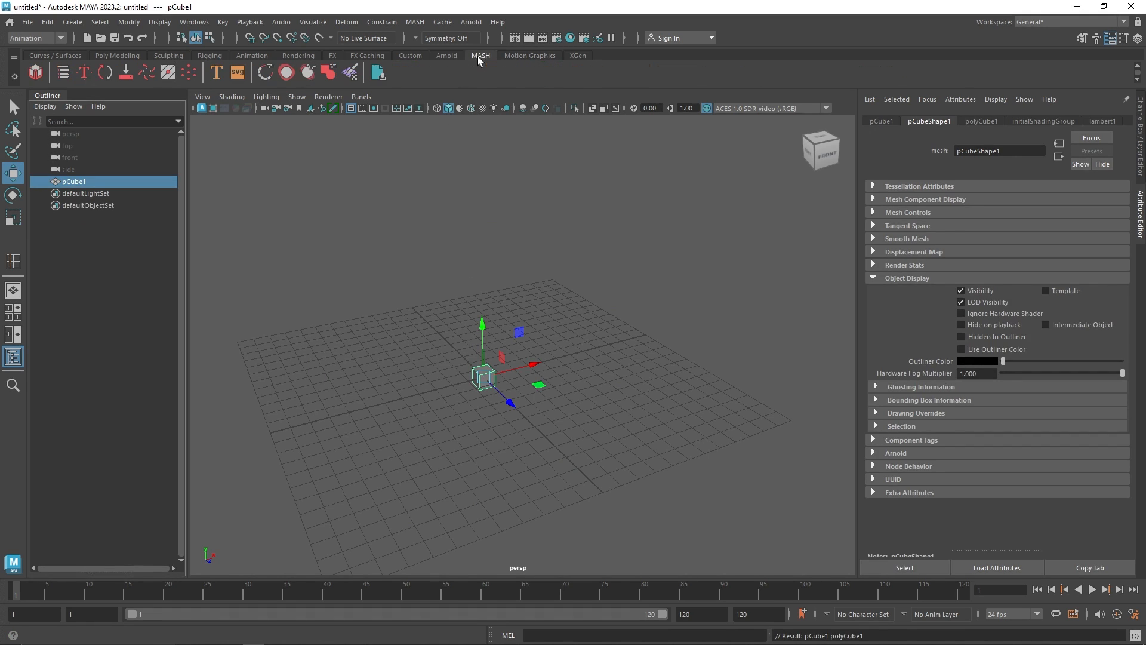
{"action": "left_click", "coordinate": [36, 72]}
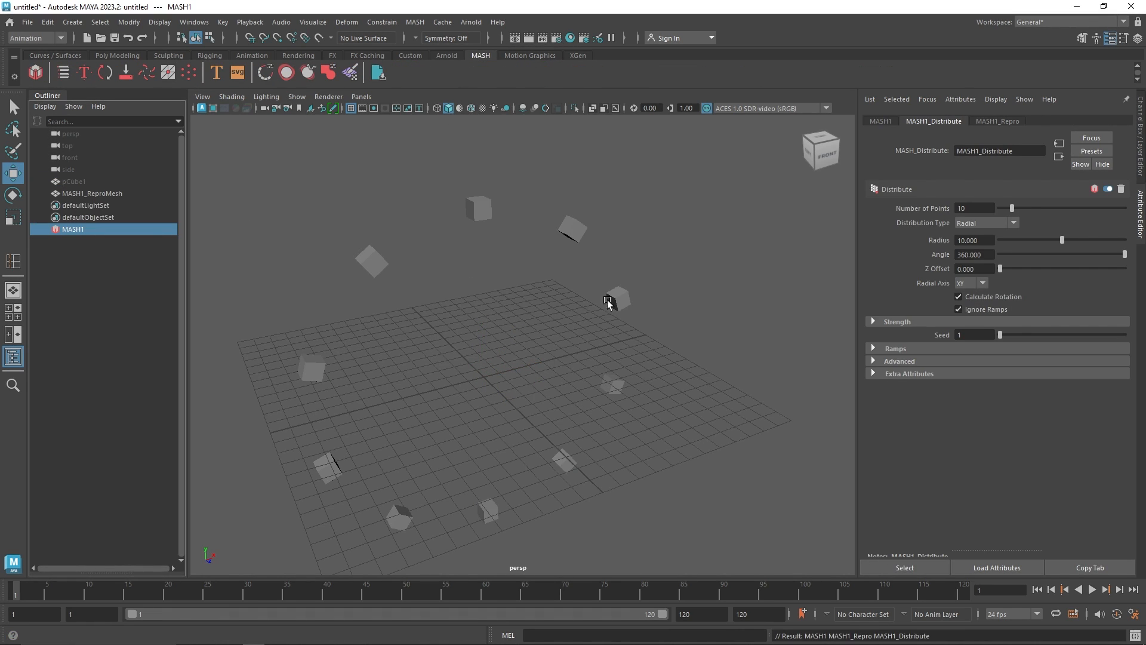
Delete the new MASH network and its cube
{"action": "left_click_drag", "start_coordinate": [758, 283], "coordinate": [559, 354]}
{"action": "key", "text": "Delete"}
{"action": "left_click", "coordinate": [75, 181]}
{"action": "key", "text": "Delete"}
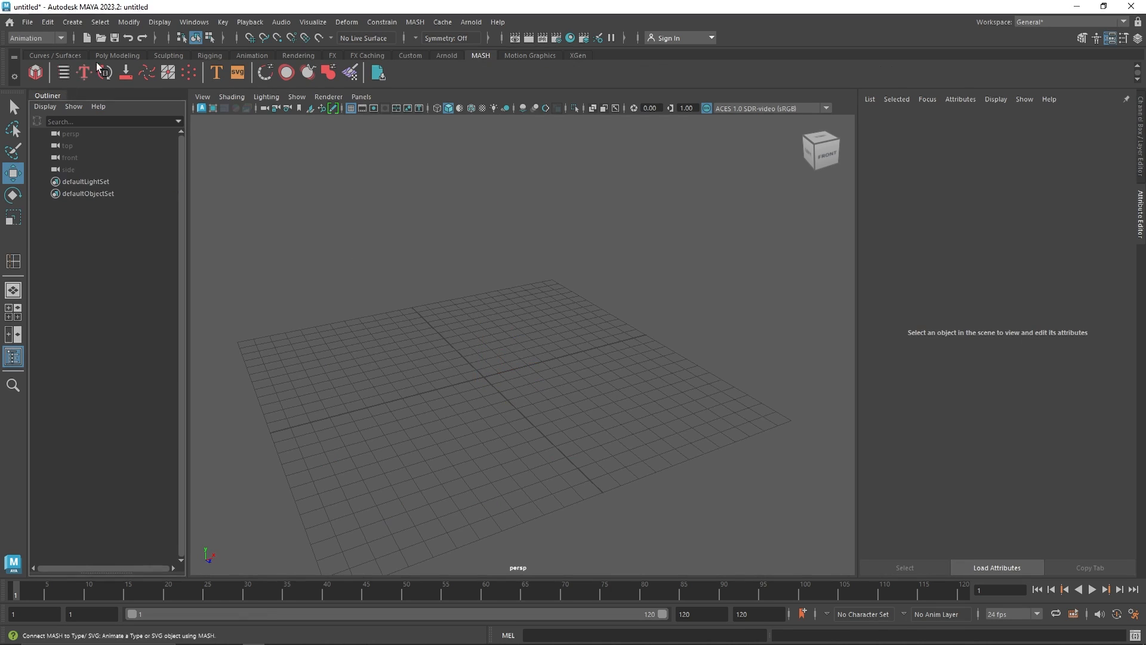
Create a new cube and build a MASH network from it after resetting the MASH options to defaults
{"action": "left_click", "coordinate": [117, 56]}
{"action": "left_click", "coordinate": [55, 72]}
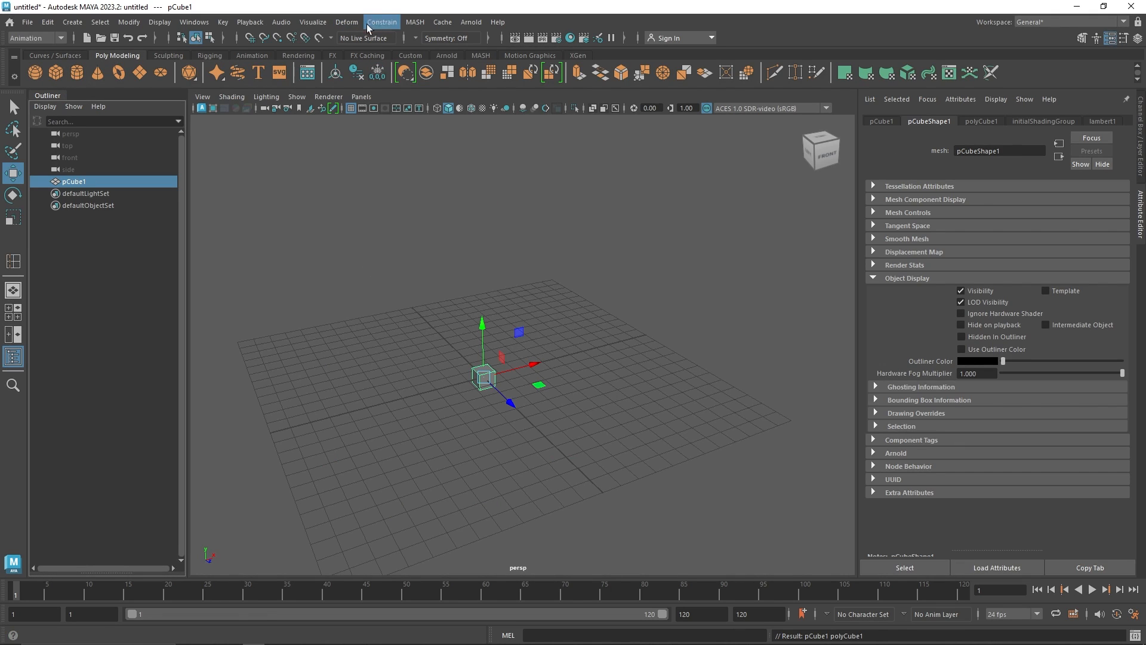
{"action": "left_click", "coordinate": [415, 22]}
{"action": "left_click", "coordinate": [520, 46]}
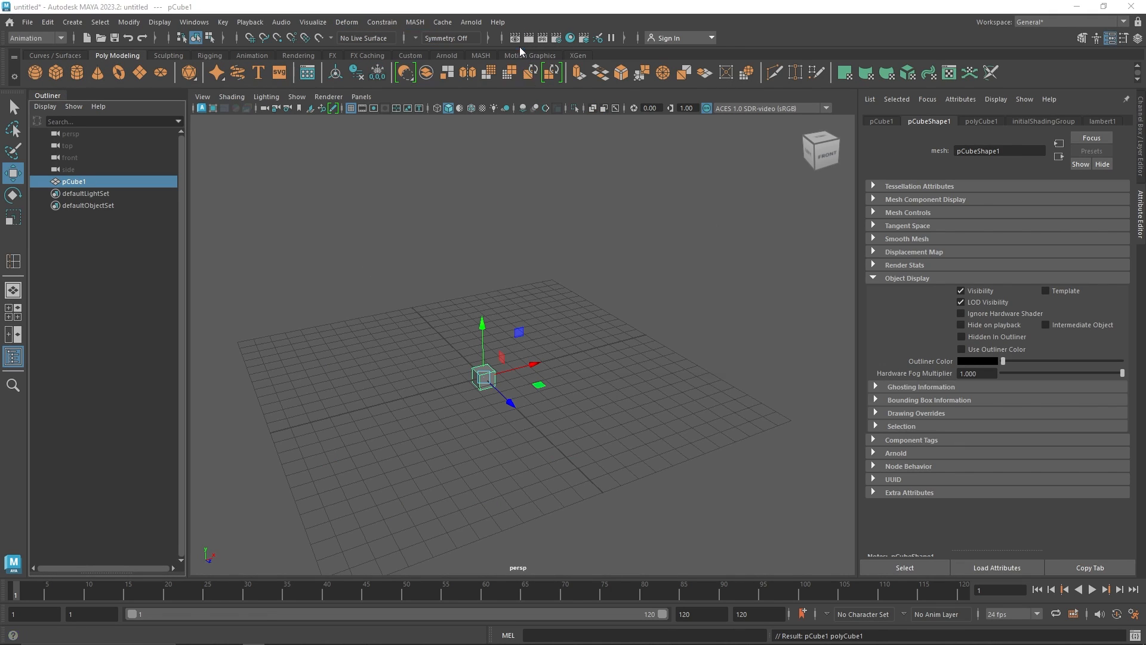
{"action": "left_click", "coordinate": [471, 170]}
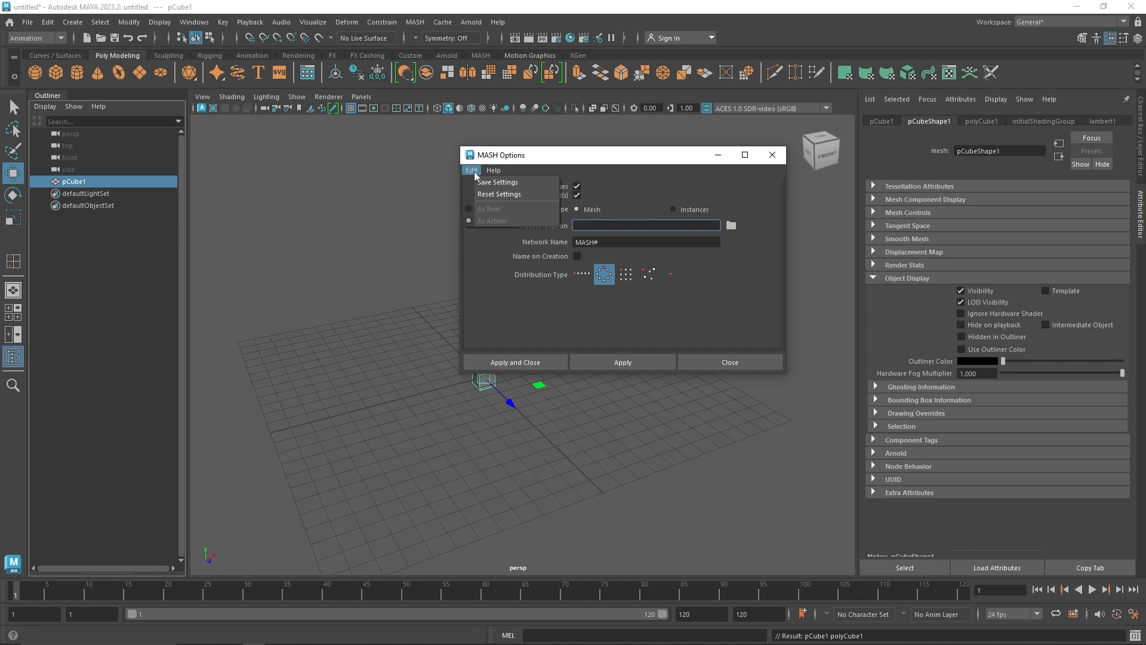
{"action": "left_click", "coordinate": [498, 195]}
{"action": "left_click", "coordinate": [515, 362]}
Set the Distribute node's Number of Points to 12
{"action": "scroll", "coordinate": [676, 377], "scroll_direction": "up", "scroll_amount": 3}
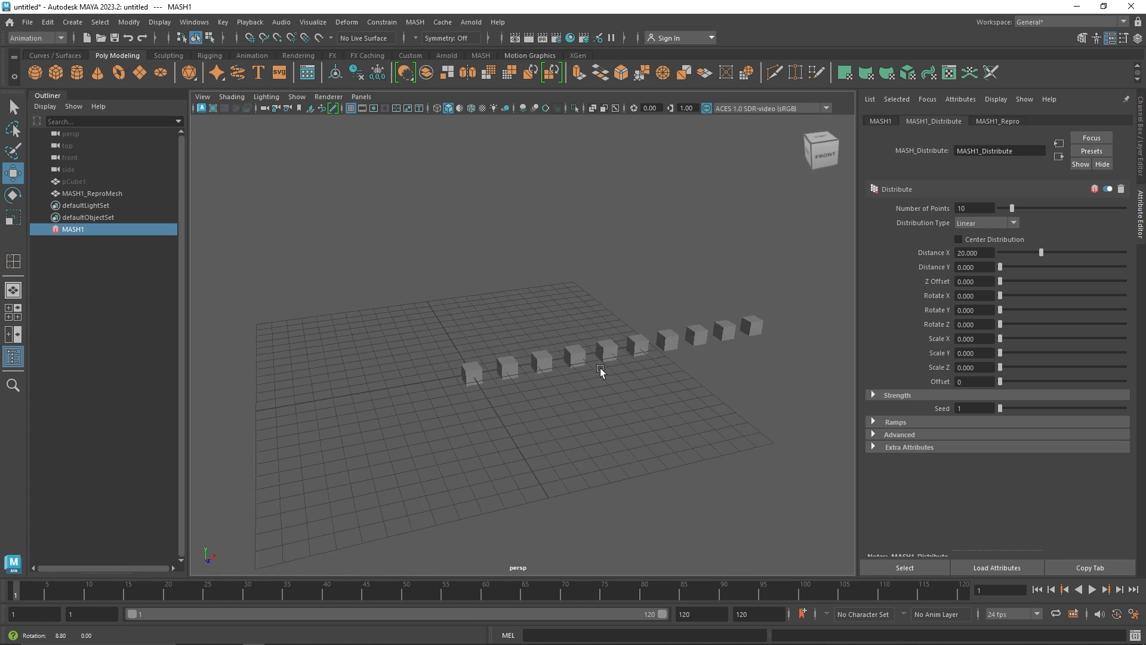
{"action": "scroll", "coordinate": [538, 377], "scroll_direction": "up", "scroll_amount": 3}
{"action": "left_click_drag", "start_coordinate": [552, 383], "coordinate": [590, 383], "text": "alt"}
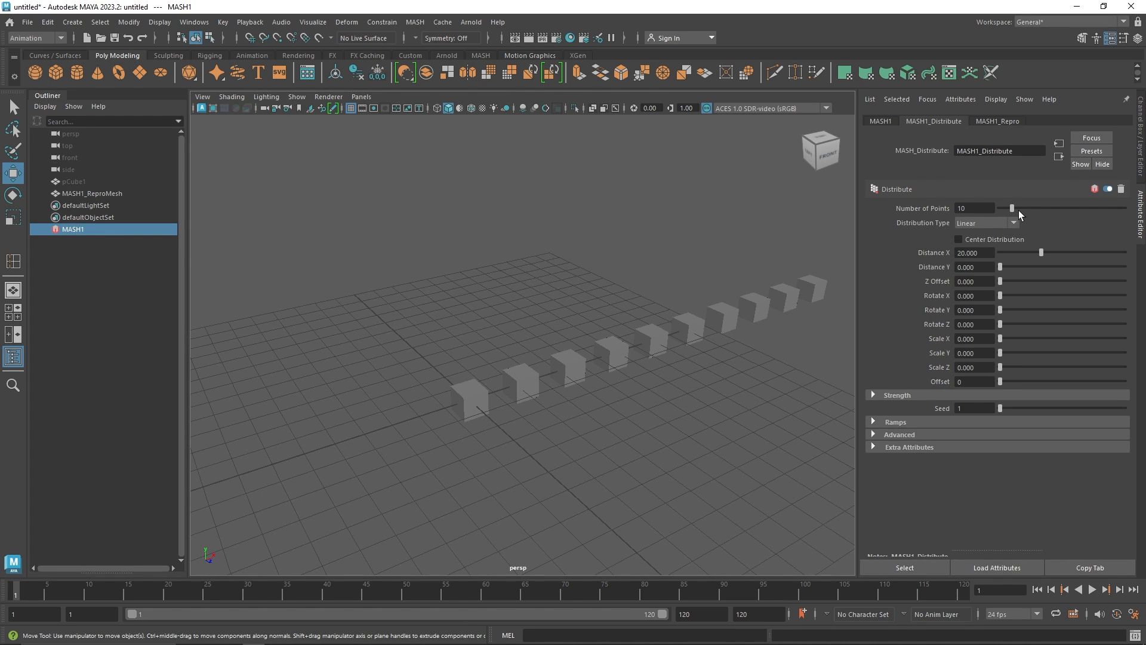
{"action": "left_click_drag", "start_coordinate": [1018, 210], "coordinate": [1021, 209]}
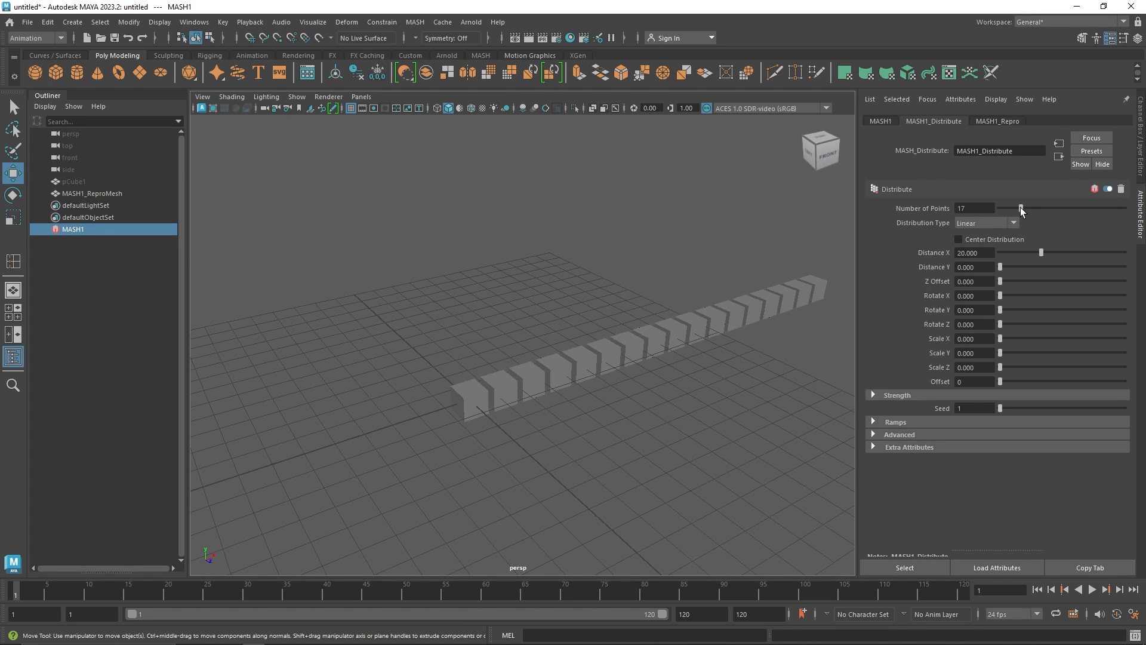
{"action": "double_click", "coordinate": [970, 208]}
{"action": "type", "text": "12"}
{"action": "key", "text": "Tab"}
Turn Center Distribution on and back off
{"action": "left_click_drag", "start_coordinate": [615, 304], "coordinate": [594, 327], "text": "alt"}
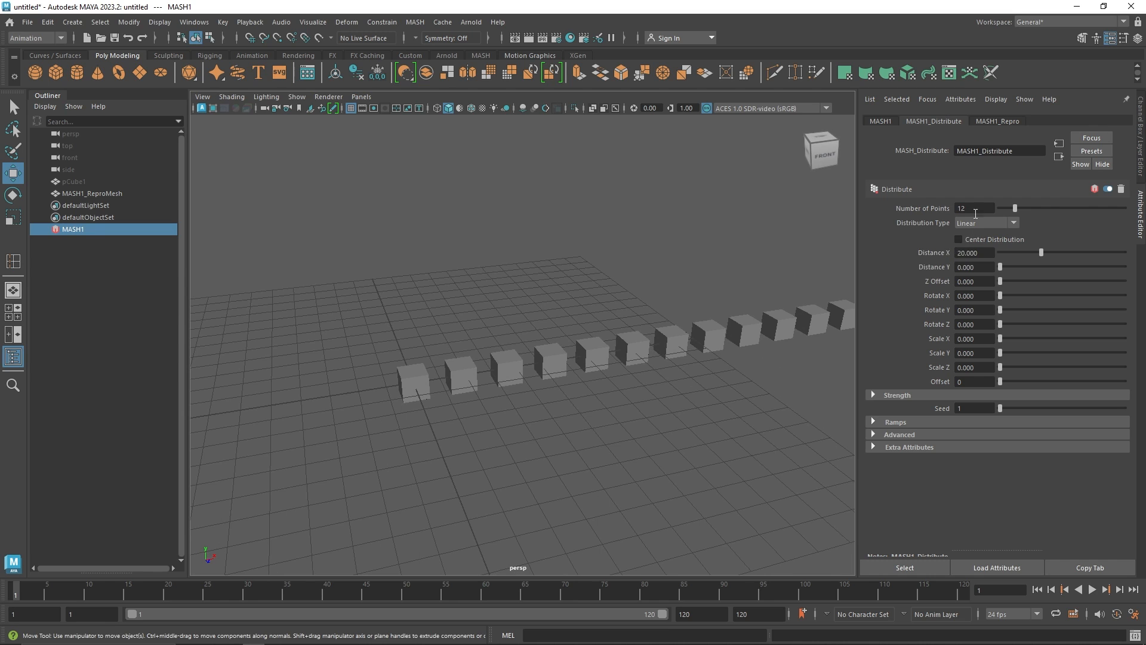
{"action": "left_click", "coordinate": [956, 239]}
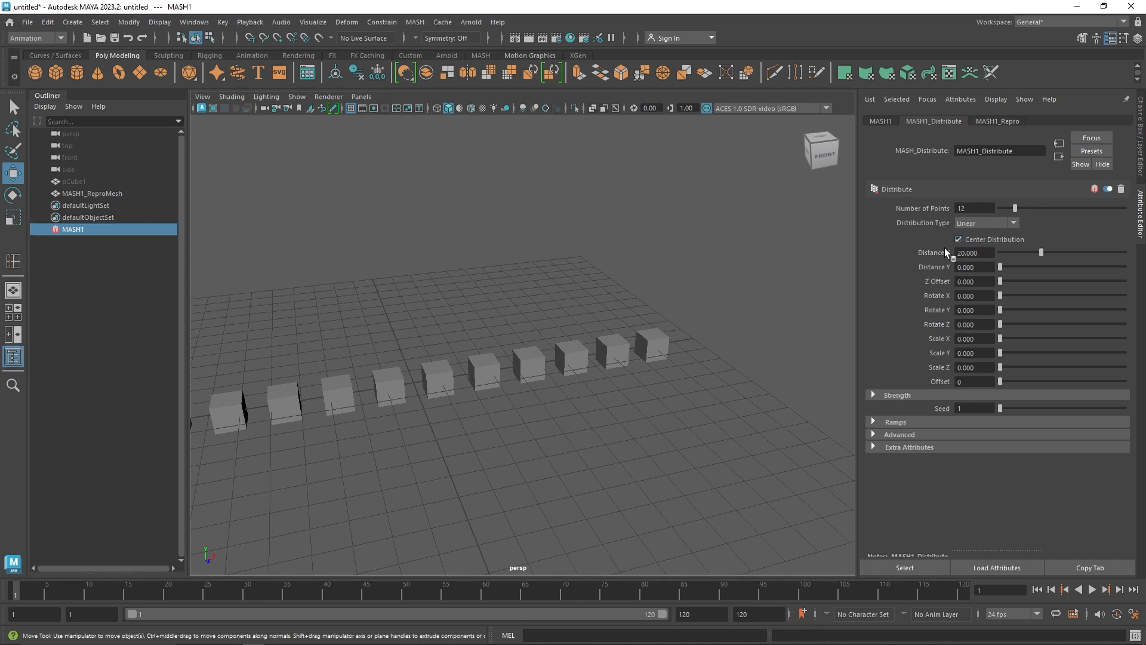
{"action": "left_click_drag", "start_coordinate": [471, 390], "coordinate": [509, 397], "text": "alt"}
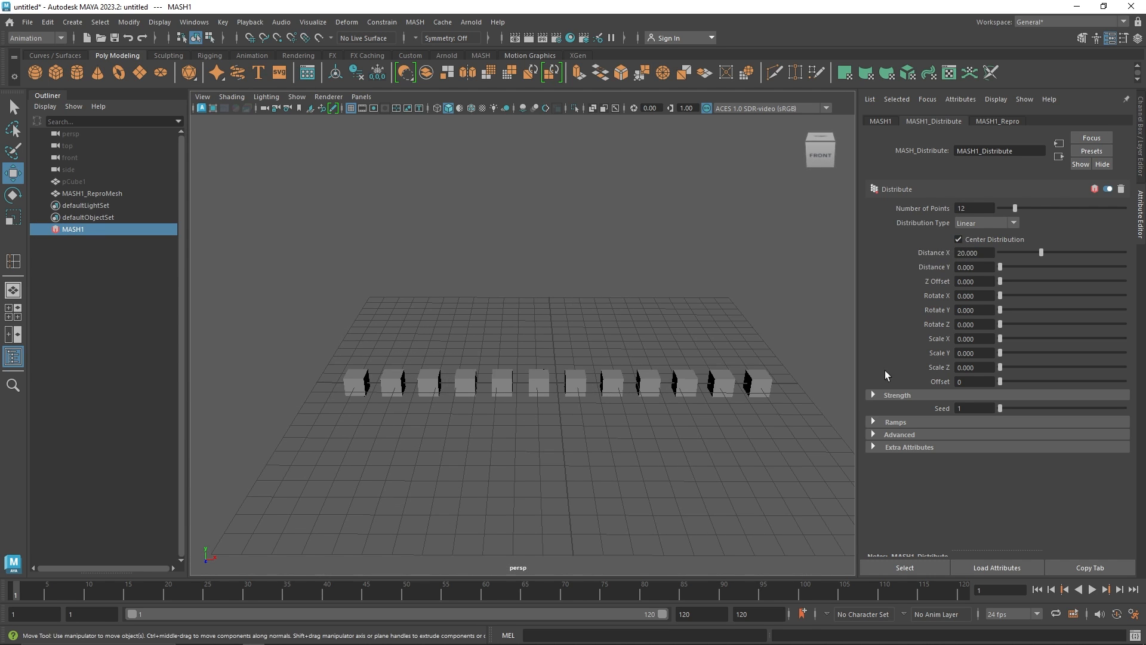
{"action": "left_click", "coordinate": [967, 239]}
{"action": "left_click_drag", "start_coordinate": [645, 348], "coordinate": [568, 348], "text": "alt"}
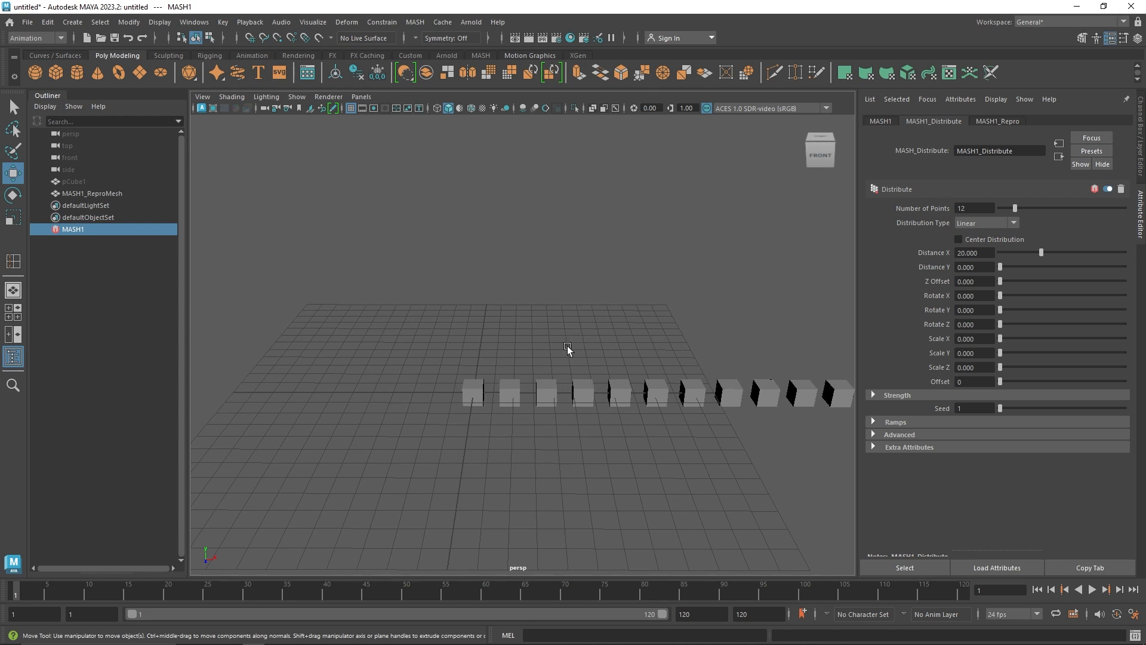
Switch the Distribution Type to Radial and set the radius to about 3.38
{"action": "left_click", "coordinate": [969, 224]}
{"action": "left_click", "coordinate": [973, 246]}
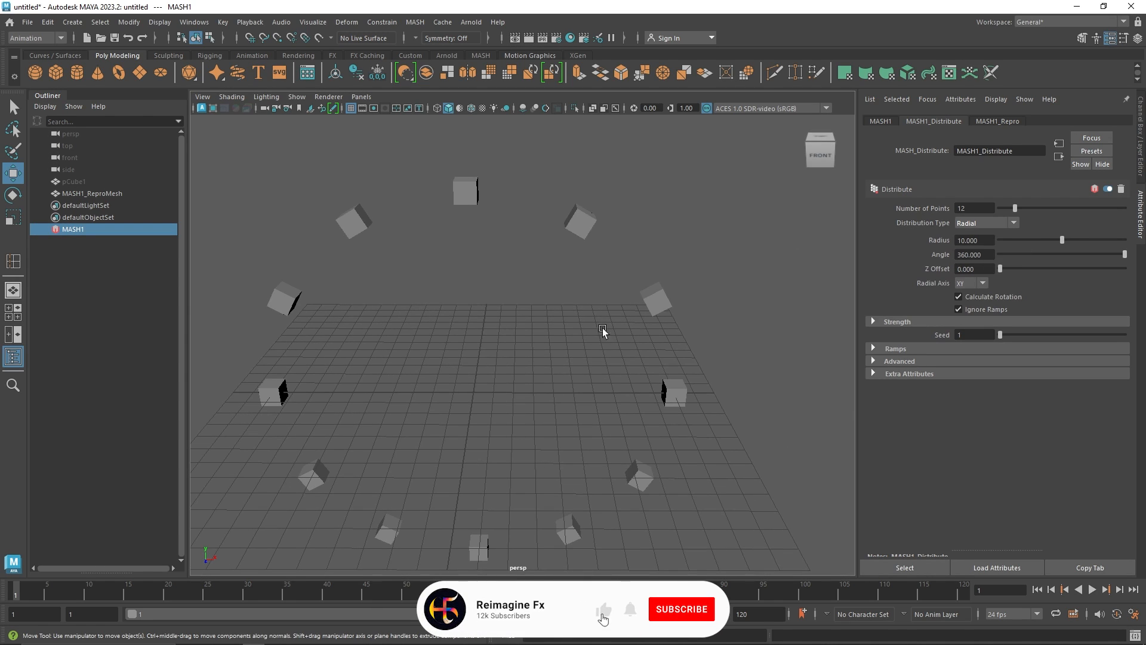
{"action": "left_click_drag", "start_coordinate": [1046, 239], "coordinate": [1020, 245]}
Try adjusting the Angle and Z Offset, returning them to 360 and 0
{"action": "left_click_drag", "start_coordinate": [1124, 255], "coordinate": [1063, 253]}
{"action": "left_click_drag", "start_coordinate": [1088, 258], "coordinate": [1125, 255]}
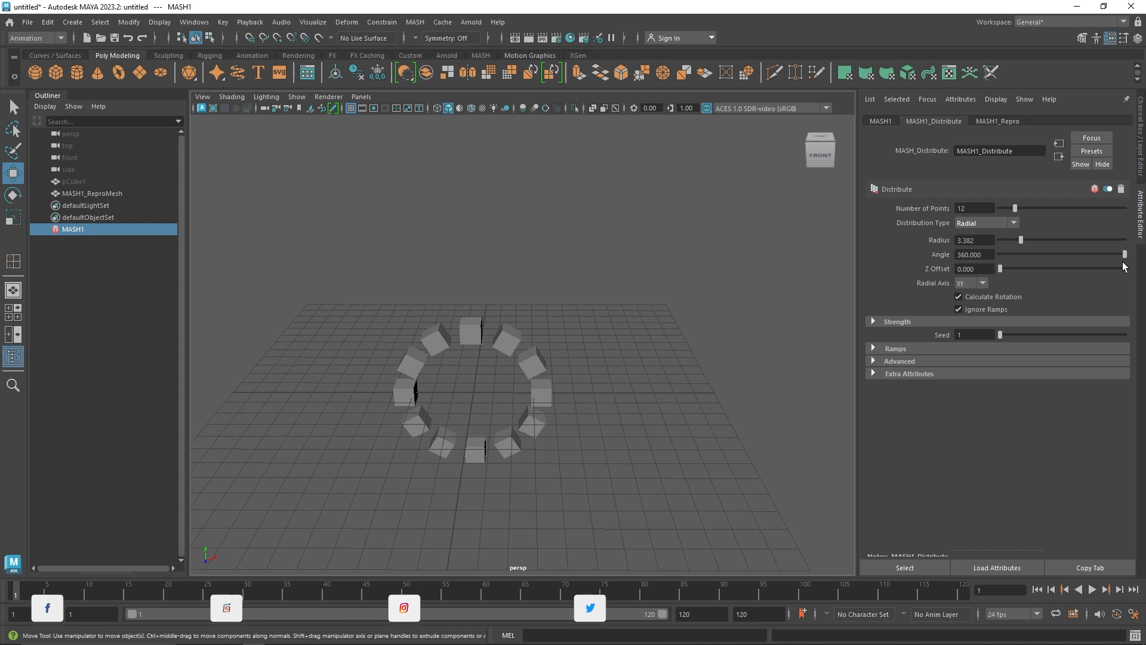
{"action": "left_click_drag", "start_coordinate": [1000, 268], "coordinate": [1034, 270]}
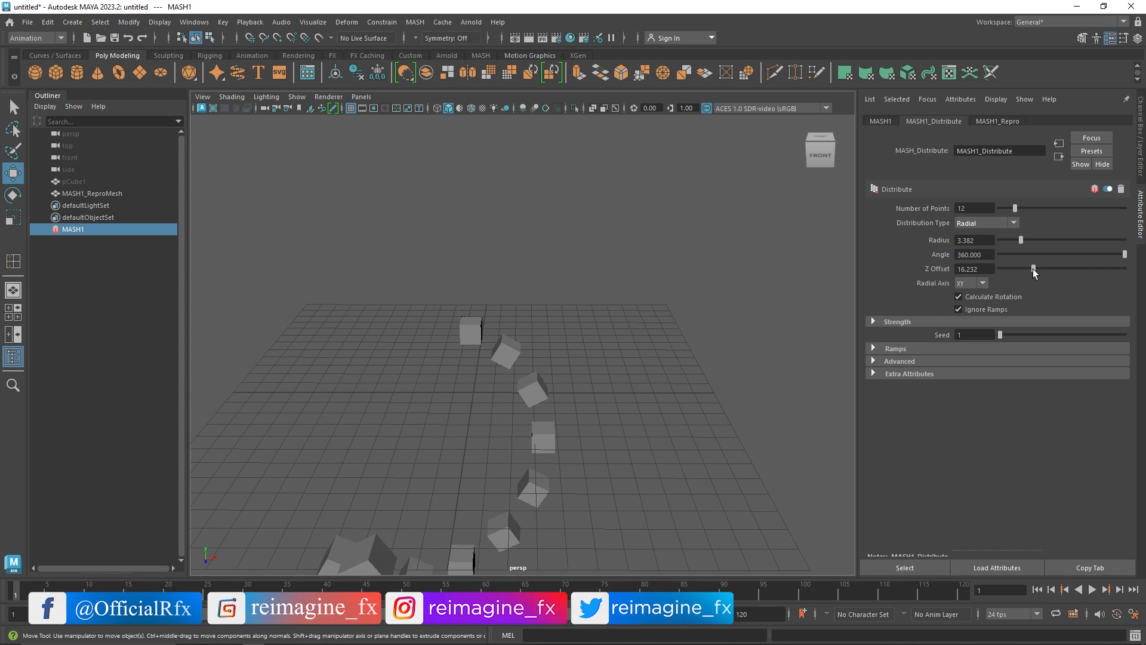
{"action": "left_click_drag", "start_coordinate": [502, 341], "coordinate": [578, 349], "text": "alt"}
{"action": "left_click_drag", "start_coordinate": [1034, 270], "coordinate": [986, 271]}
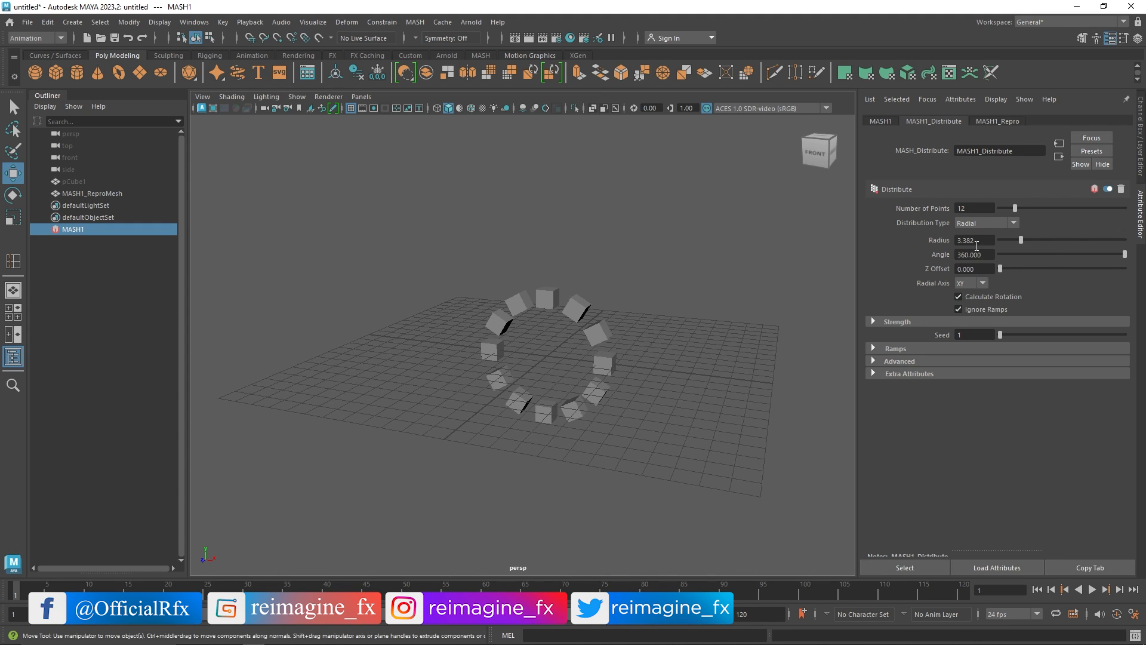
Set the Radial Axis to ZX
{"action": "left_click", "coordinate": [973, 283]}
{"action": "left_click", "coordinate": [967, 299]}
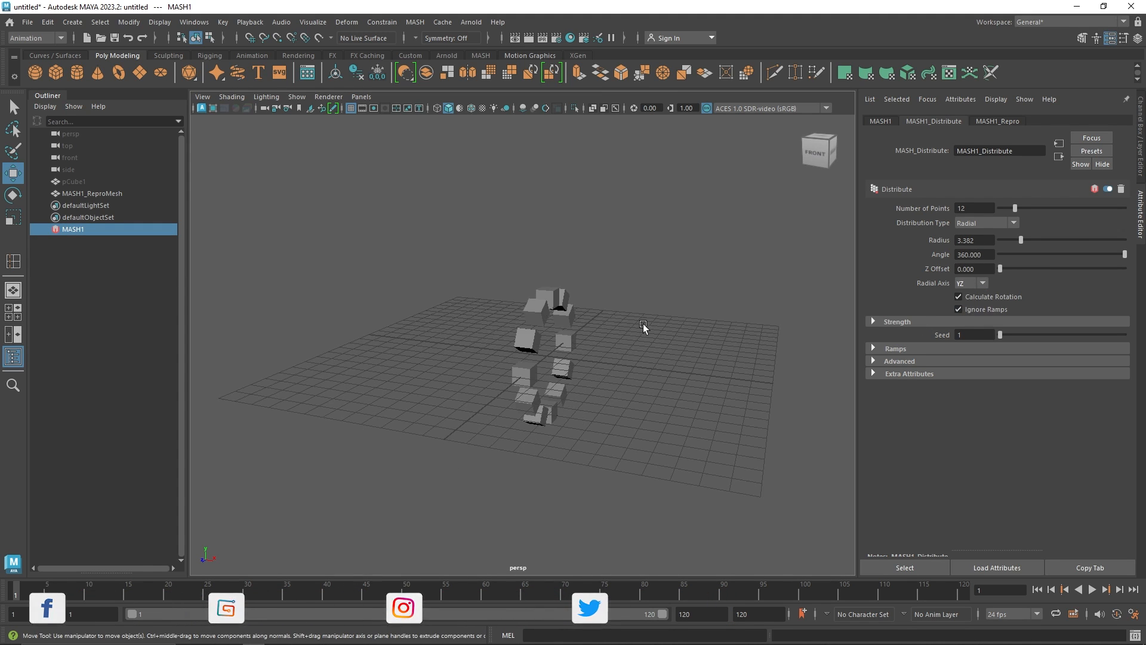
{"action": "left_click_drag", "start_coordinate": [643, 323], "coordinate": [635, 341], "text": "alt"}
{"action": "left_click", "coordinate": [980, 284]}
{"action": "left_click", "coordinate": [961, 320]}
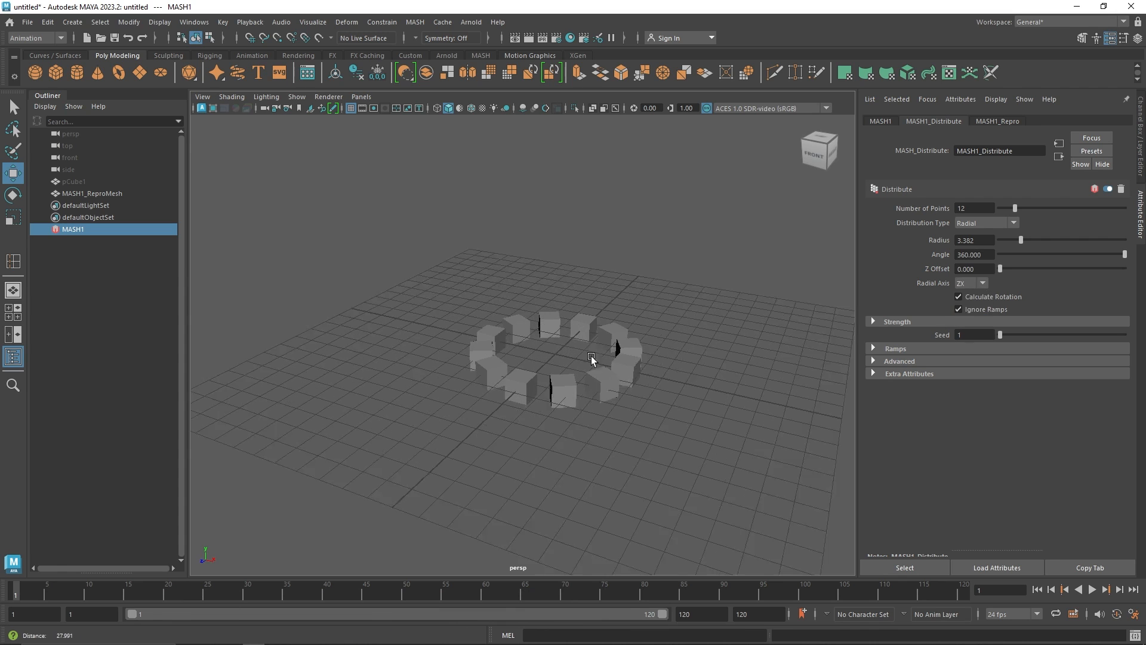
{"action": "scroll", "coordinate": [619, 358], "scroll_direction": "up", "scroll_amount": 3}
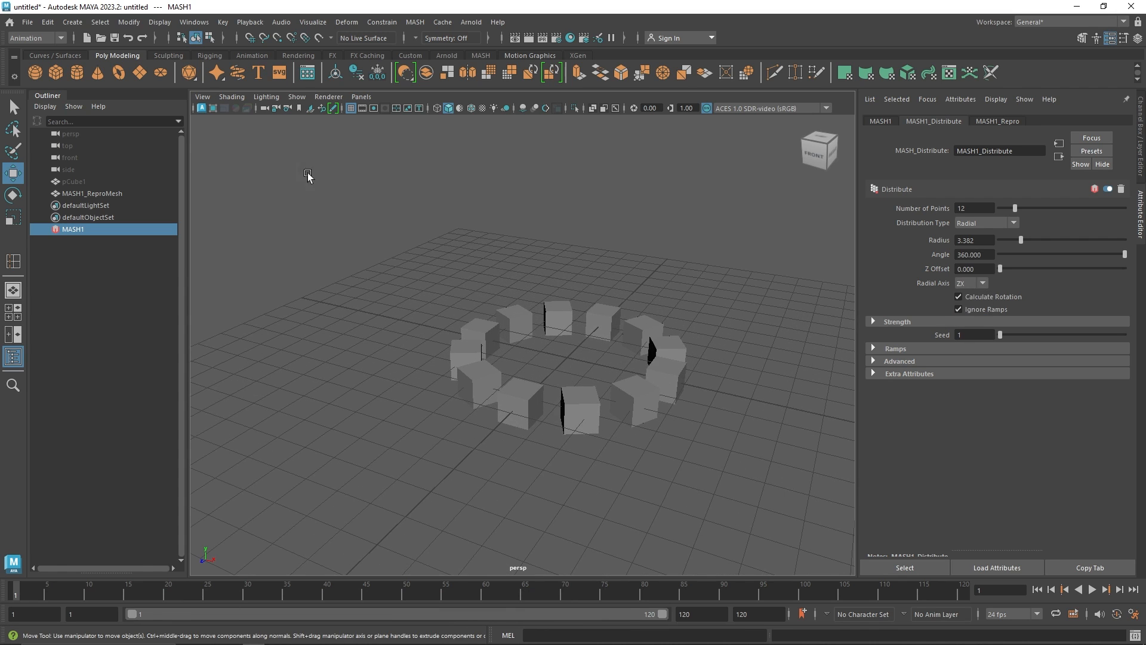
Create a new cube, move it beside the ring and scale it into a long flat slab
{"action": "left_click", "coordinate": [56, 73]}
{"action": "scroll", "coordinate": [541, 370], "scroll_direction": "down", "scroll_amount": 3}
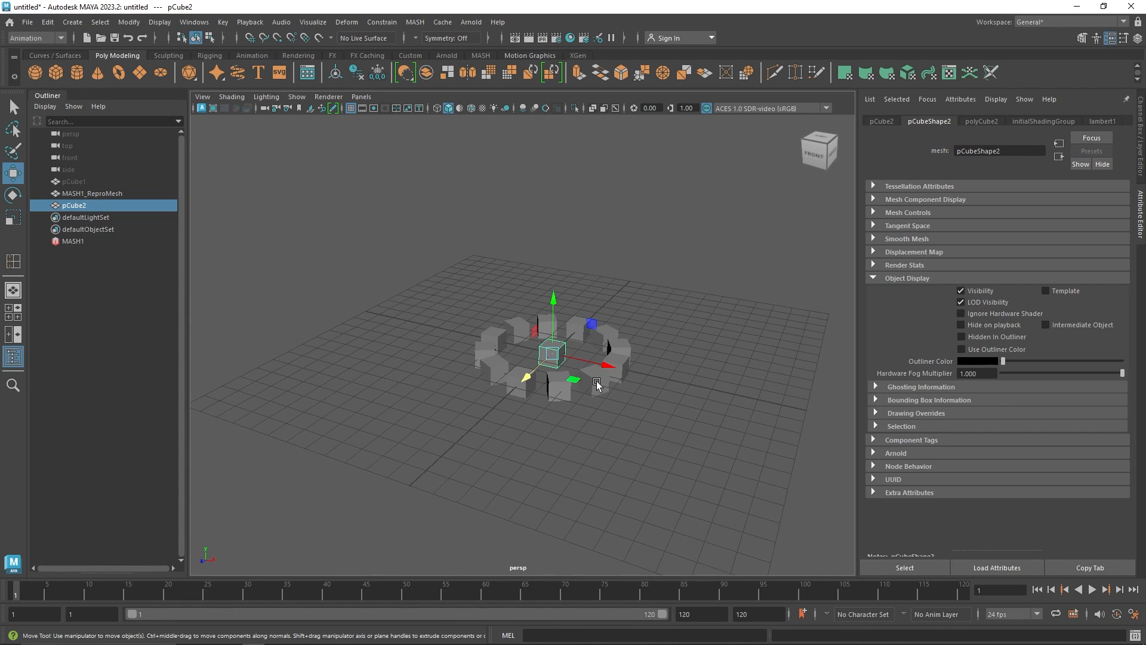
{"action": "left_click_drag", "start_coordinate": [611, 369], "coordinate": [853, 425]}
{"action": "middle_click_drag", "start_coordinate": [755, 462], "coordinate": [570, 458], "text": "alt"}
{"action": "key", "text": "r"}
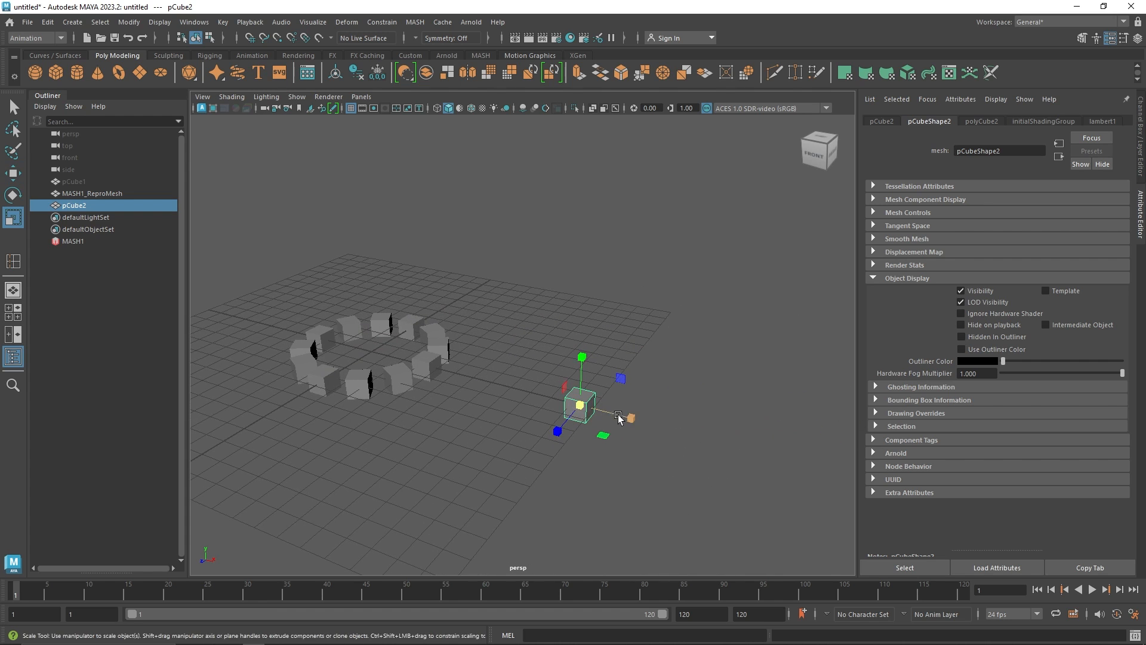
{"action": "left_click_drag", "start_coordinate": [629, 418], "coordinate": [827, 467]}
{"action": "left_click_drag", "start_coordinate": [582, 357], "coordinate": [576, 451]}
{"action": "scroll", "coordinate": [584, 442], "scroll_direction": "up", "scroll_amount": 4}
{"action": "middle_click_drag", "start_coordinate": [683, 408], "coordinate": [613, 378], "text": "alt"}
{"action": "key", "text": "w"}
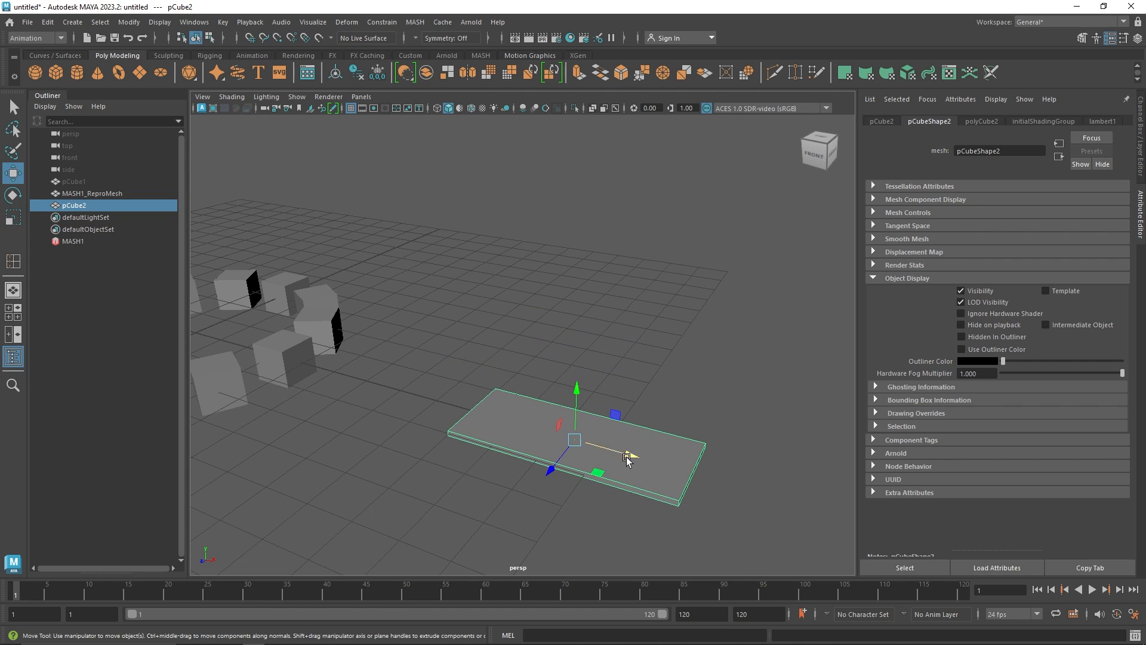
Extrude the slab's top face twice to inset it and sink it slightly into a recessed panel
{"action": "right_click_drag", "start_coordinate": [649, 305], "coordinate": [650, 316]}
{"action": "right_click", "coordinate": [664, 295], "text": "shift"}
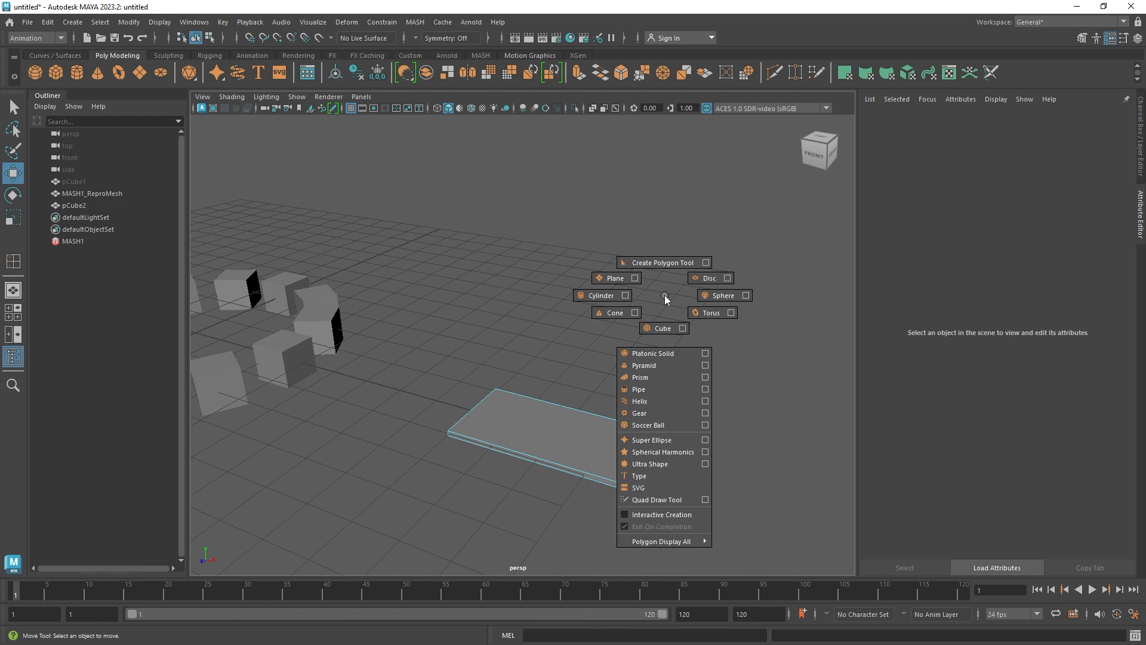
{"action": "left_click", "coordinate": [590, 380]}
{"action": "key", "text": "ctrl+e"}
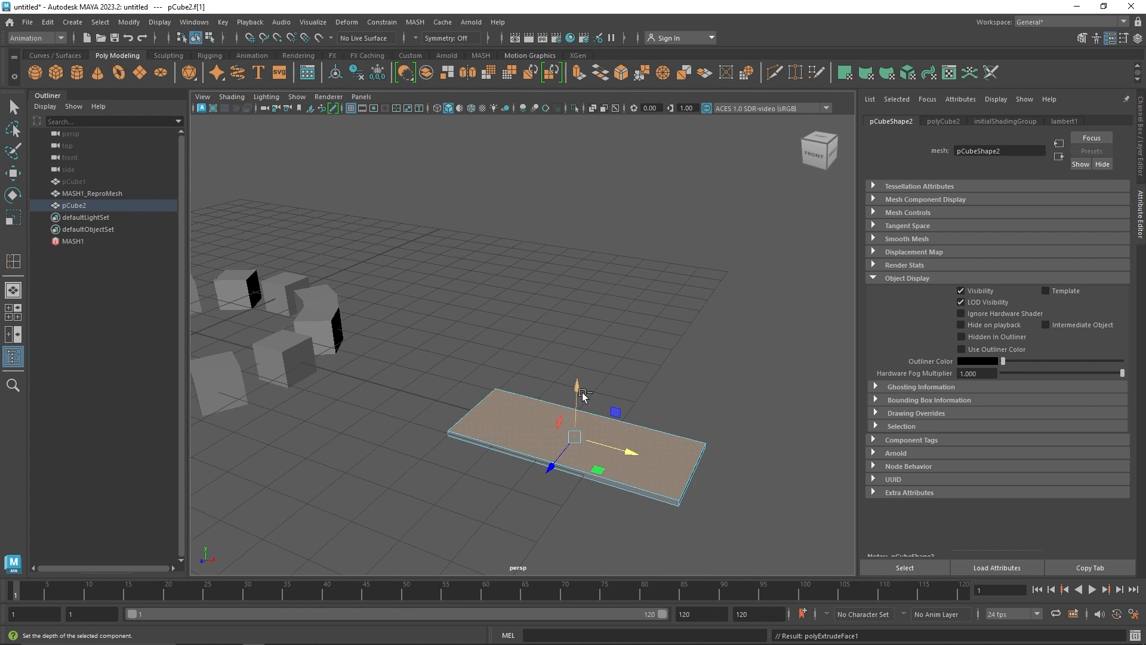
{"action": "left_click", "coordinate": [576, 389]}
{"action": "left_click_drag", "start_coordinate": [575, 437], "coordinate": [573, 412]}
{"action": "key", "text": "ctrl+e"}
{"action": "left_click", "coordinate": [645, 370]}
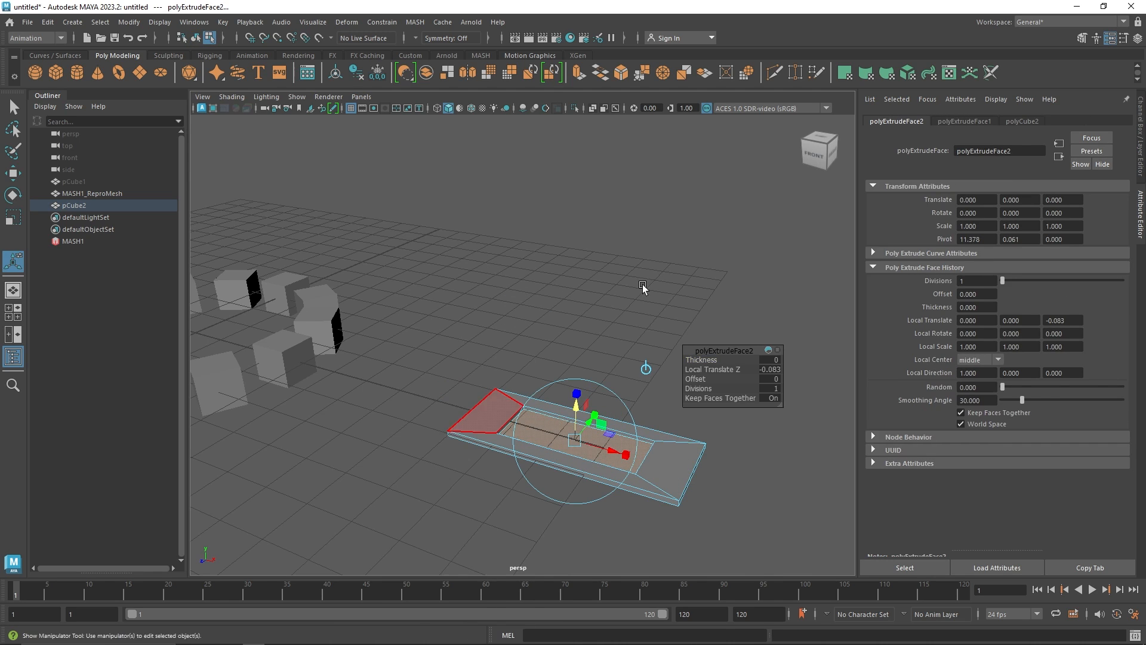
{"action": "mouse_move", "coordinate": [491, 350]}
{"action": "right_mouse_down"}
{"action": "mouse_move", "coordinate": [496, 367]}
{"action": "mouse_move", "coordinate": [496, 339]}
{"action": "right_mouse_up"}
Select the slab's edge faces, extrude them upward into raised trim, and return to object mode
{"action": "left_click", "coordinate": [499, 411]}
{"action": "left_click", "coordinate": [532, 406], "text": "shift"}
{"action": "left_click", "coordinate": [661, 472], "text": "shift"}
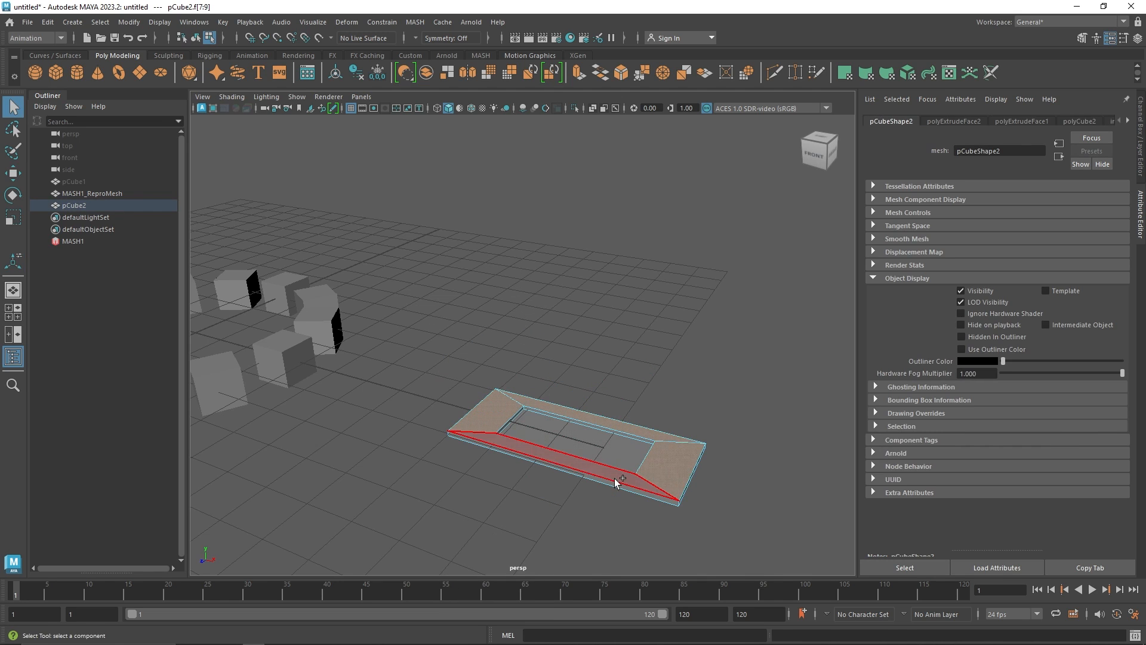
{"action": "key", "text": "ctrl+e"}
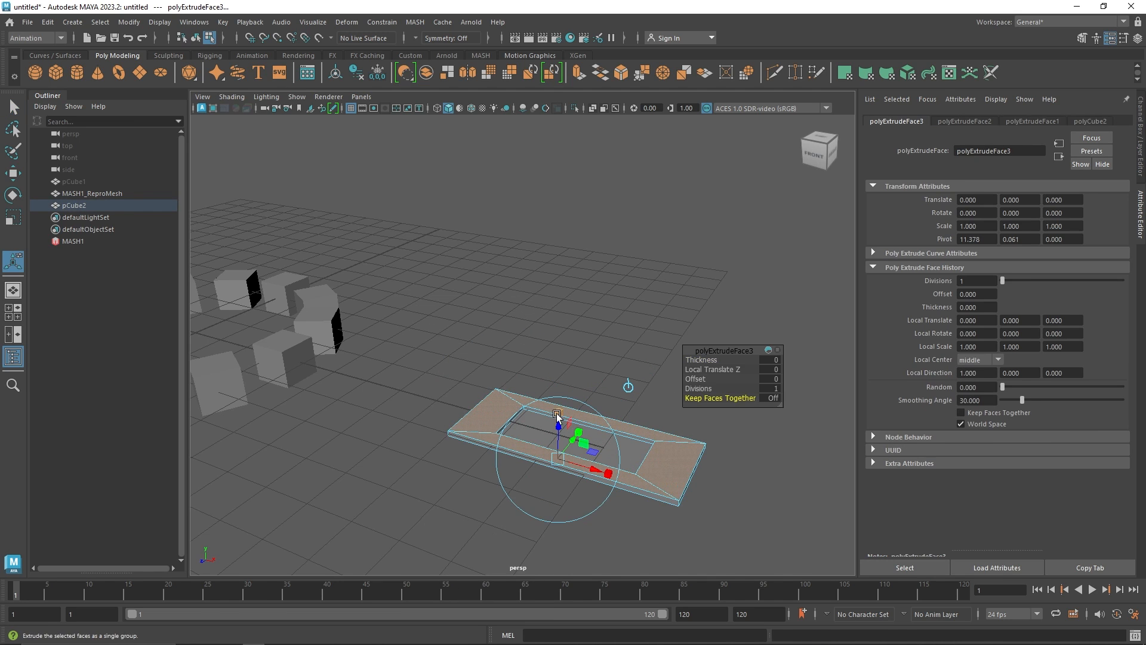
{"action": "left_click_drag", "start_coordinate": [558, 458], "coordinate": [555, 422]}
{"action": "key", "text": "ctrl+e"}
{"action": "key", "text": "F8"}
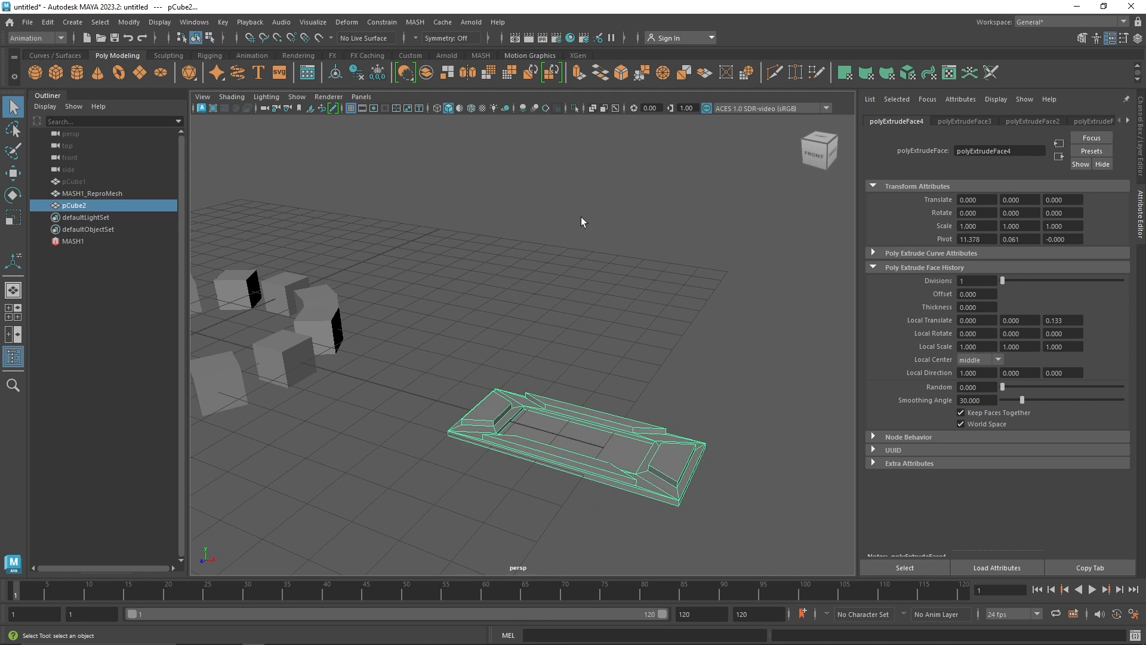
Select the detailed slab and create a new MASH network from it
{"action": "left_click", "coordinate": [581, 217]}
{"action": "left_click", "coordinate": [557, 455]}
{"action": "scroll", "coordinate": [557, 455], "scroll_direction": "down", "scroll_amount": 4}
{"action": "left_click", "coordinate": [481, 55]}
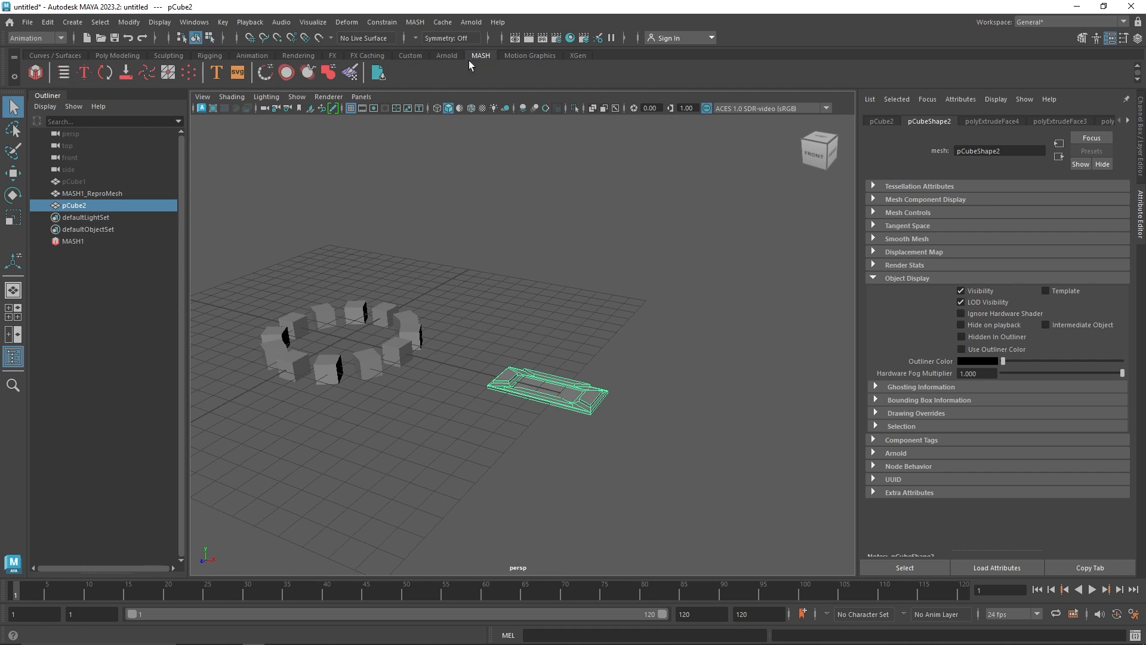
{"action": "left_click", "coordinate": [36, 73]}
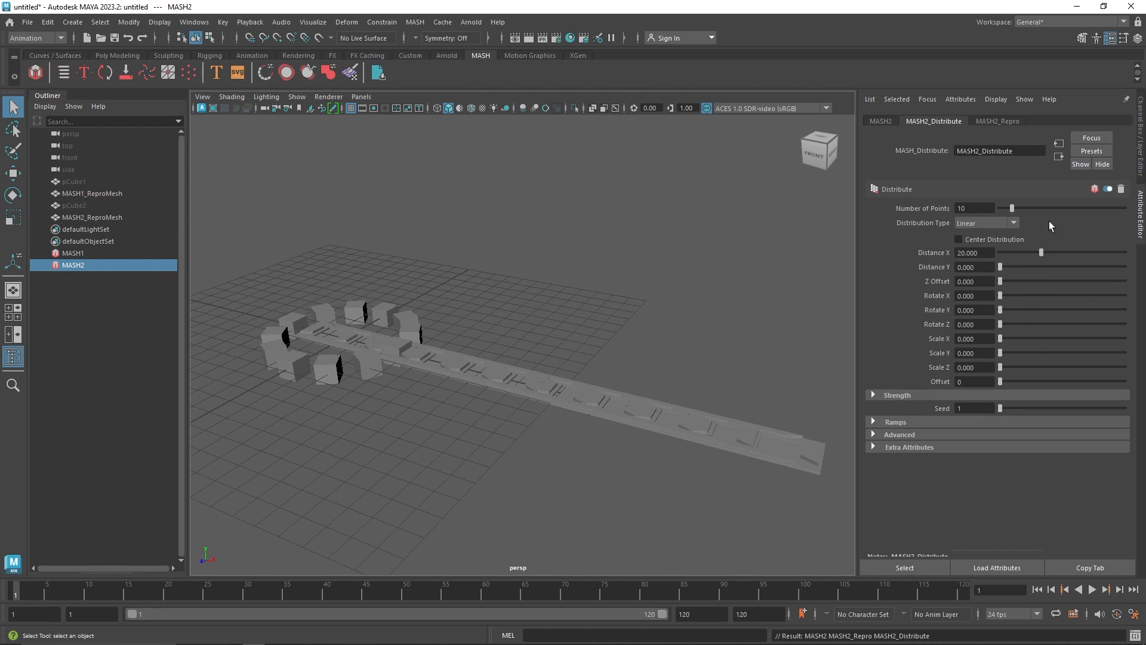
Switch the slab network's Distribution Type to Radial and set the Radial Axis to ZX
{"action": "left_click", "coordinate": [991, 223]}
{"action": "left_click", "coordinate": [992, 240]}
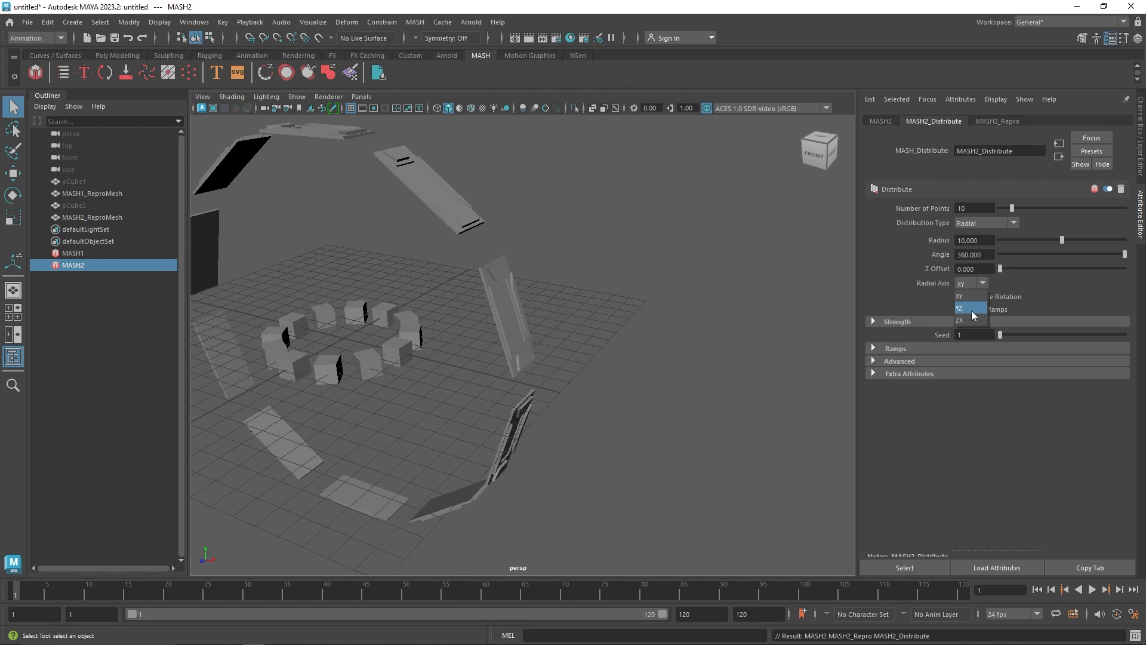
{"action": "left_click", "coordinate": [972, 311]}
{"action": "middle_click_drag", "start_coordinate": [394, 266], "coordinate": [590, 302], "text": "alt"}
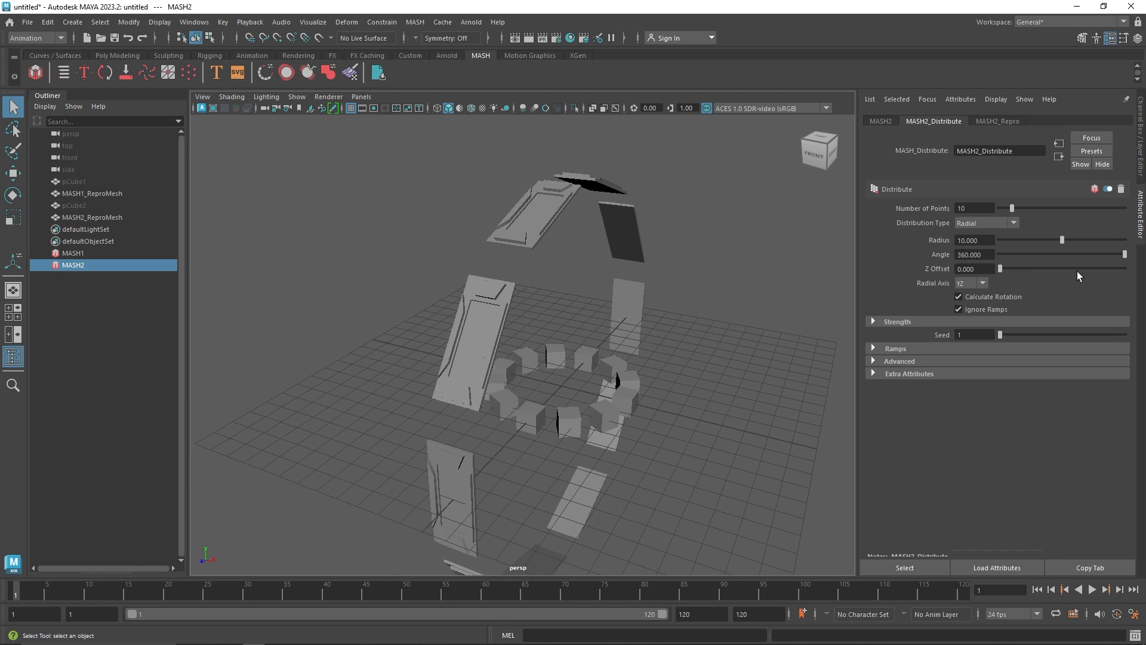
{"action": "mouse_move", "coordinate": [1124, 254]}
{"action": "left_mouse_down"}
{"action": "mouse_move", "coordinate": [1076, 253]}
{"action": "mouse_move", "coordinate": [1142, 241]}
{"action": "left_mouse_up"}
{"action": "left_click", "coordinate": [970, 318]}
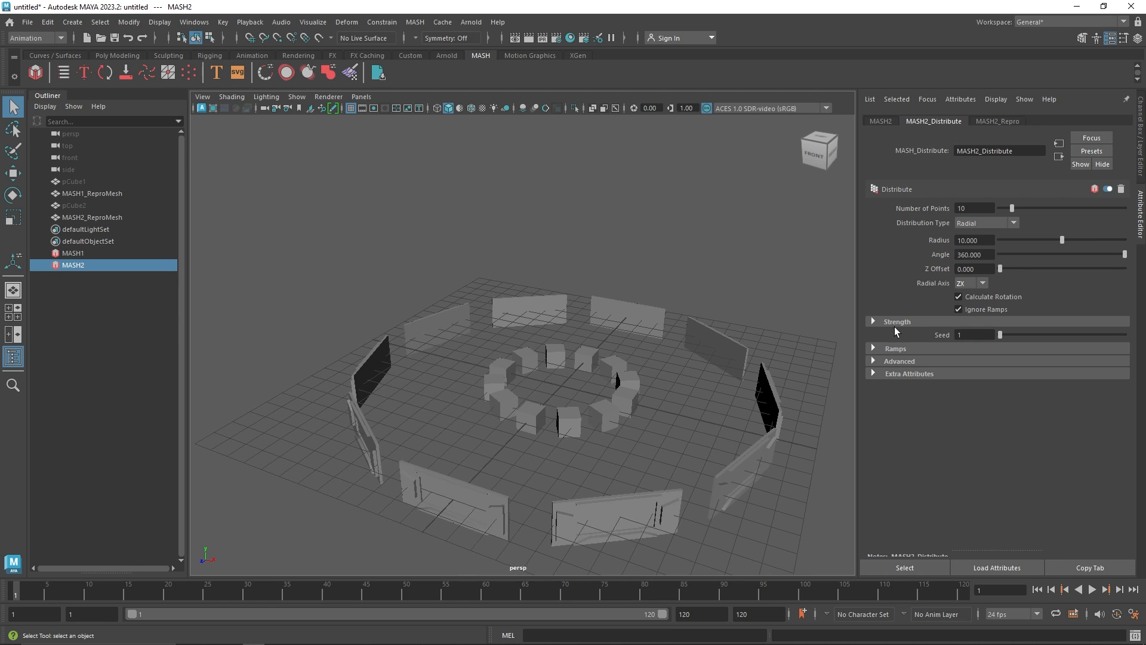
Reduce the slab ring's radius to about 7.92
{"action": "left_click_drag", "start_coordinate": [649, 370], "coordinate": [640, 340], "text": "alt"}
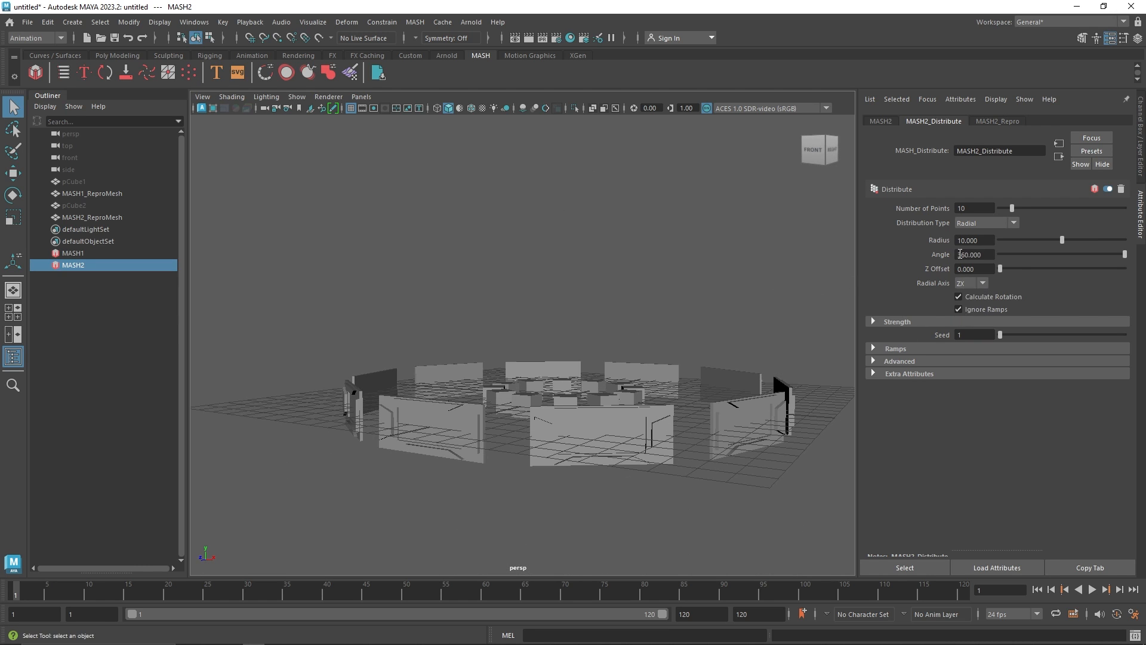
{"action": "mouse_move", "coordinate": [1062, 240]}
{"action": "left_mouse_down"}
{"action": "mouse_move", "coordinate": [1027, 241]}
{"action": "mouse_move", "coordinate": [1048, 246]}
{"action": "left_mouse_up"}
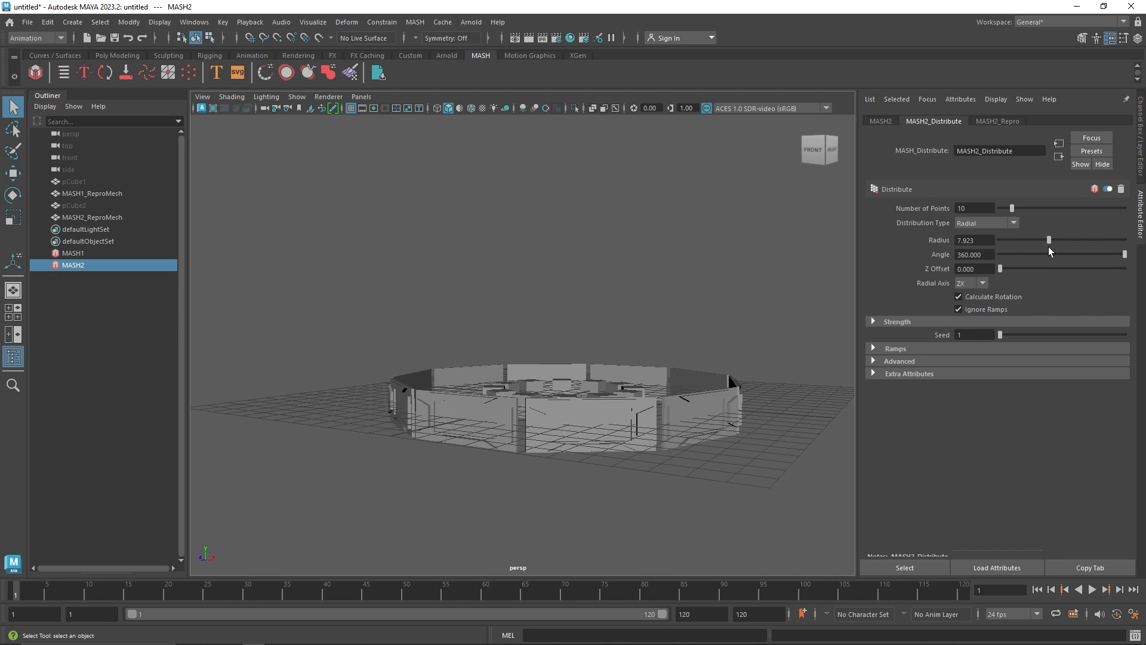
{"action": "left_click_drag", "start_coordinate": [684, 382], "coordinate": [434, 402], "text": "alt"}
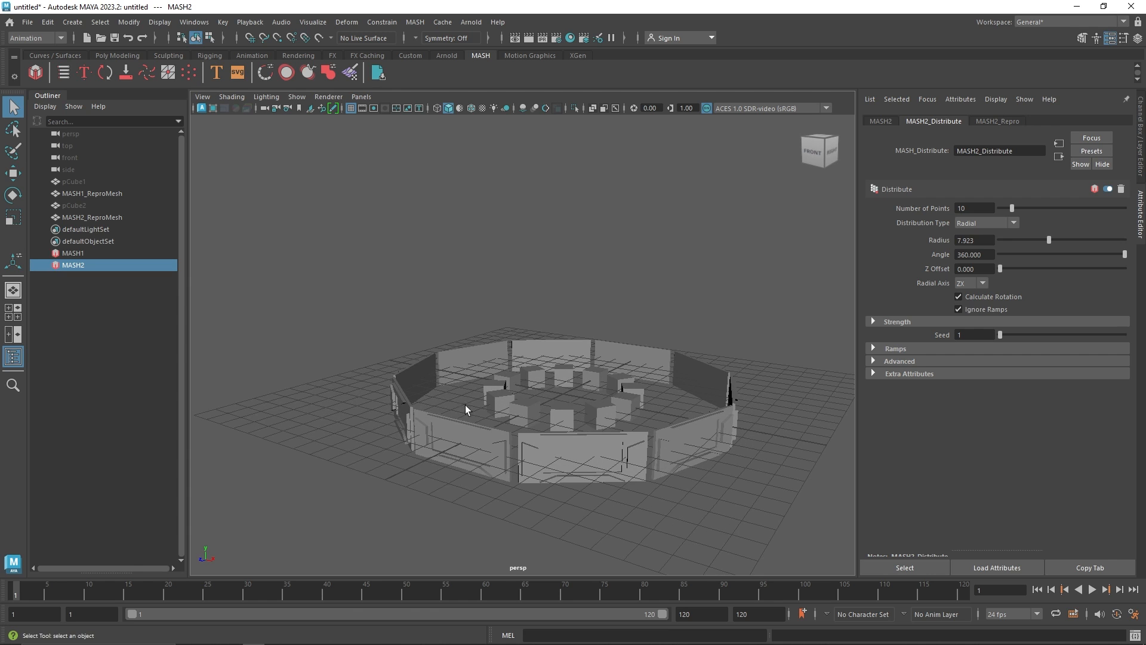
Delete the slab MASH network and the slab object
{"action": "left_click", "coordinate": [416, 370]}
{"action": "key", "text": "Delete"}
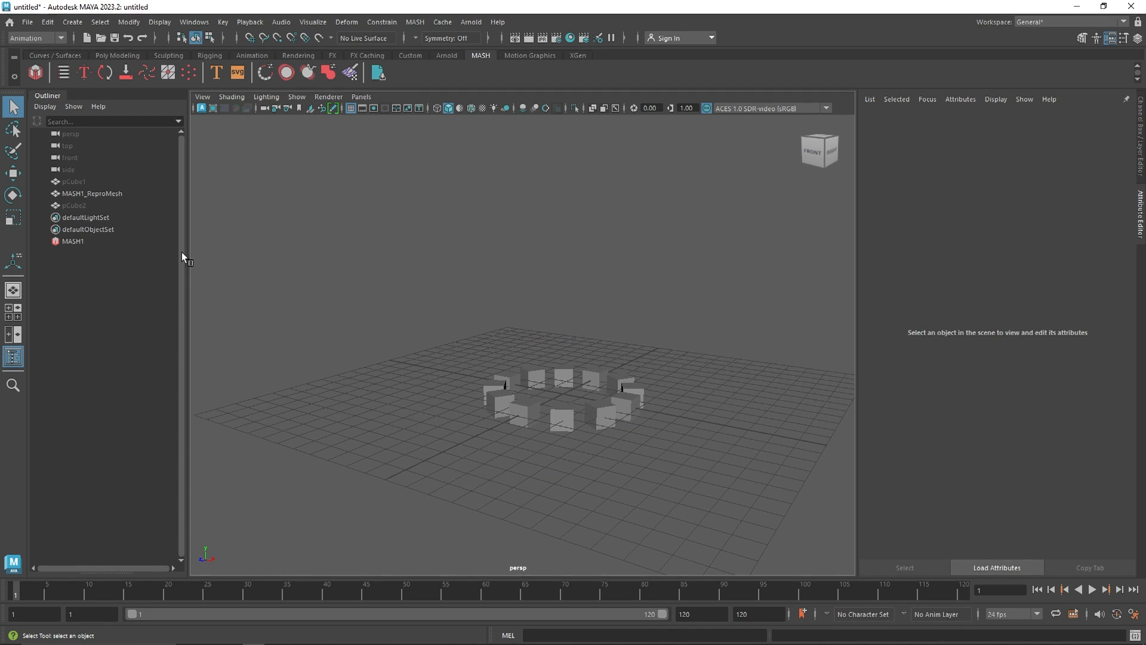
{"action": "left_click", "coordinate": [94, 204]}
{"action": "key", "text": "Delete"}
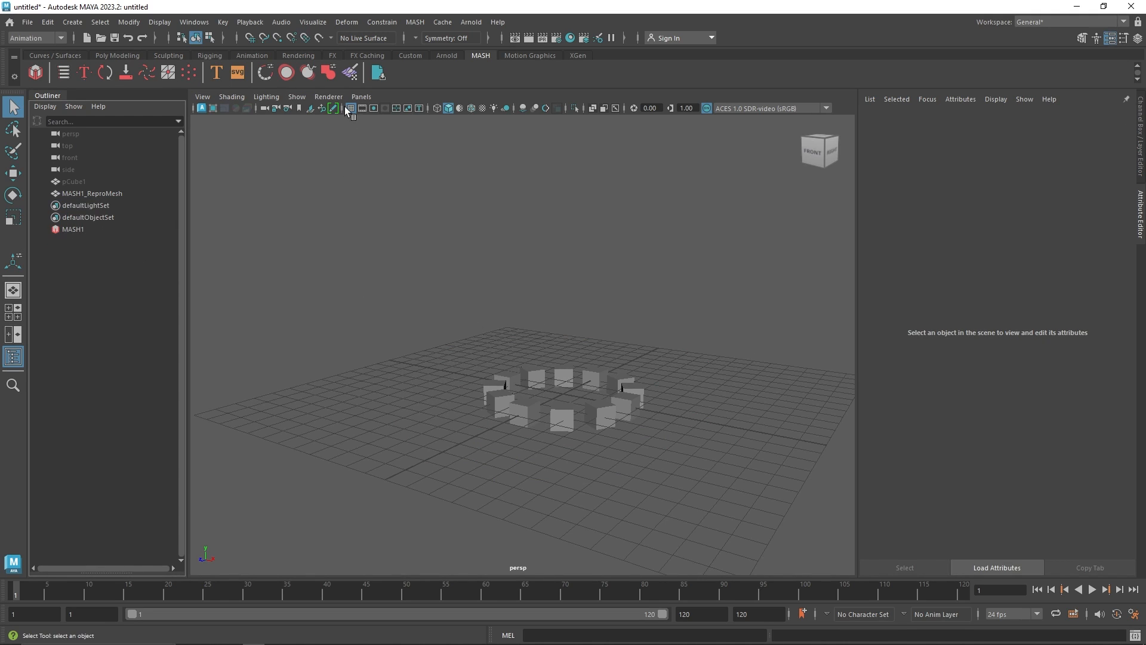
Select the cube ring, frame it in the view and open its Distribute settings
{"action": "left_click", "coordinate": [540, 424]}
{"action": "key", "text": "f"}
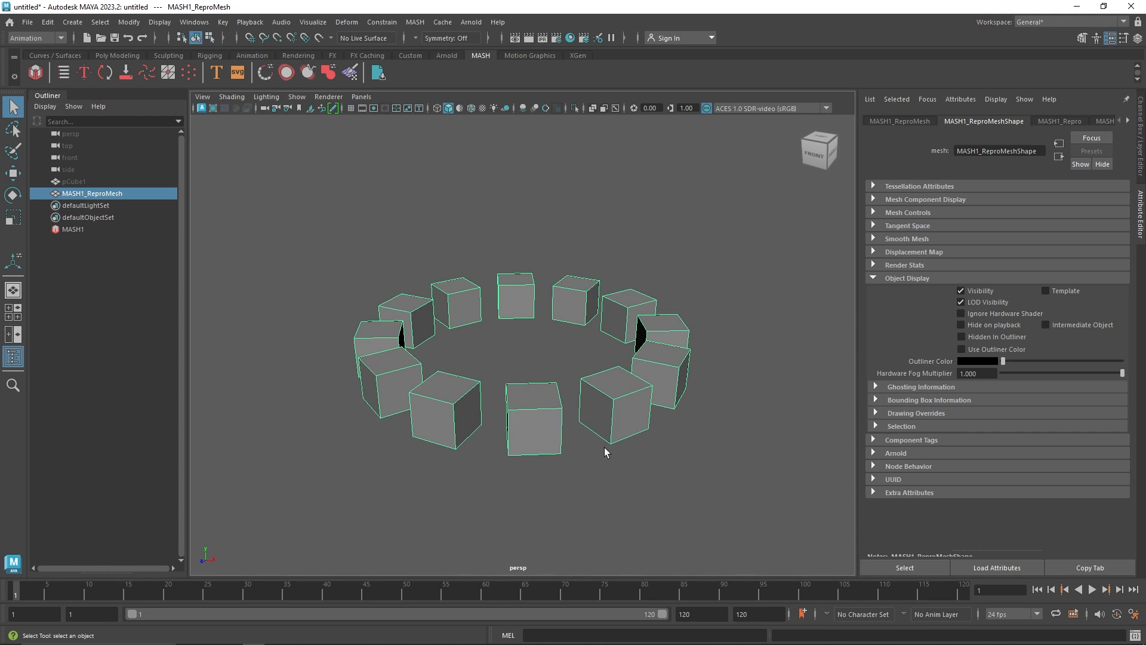
{"action": "left_click", "coordinate": [148, 231]}
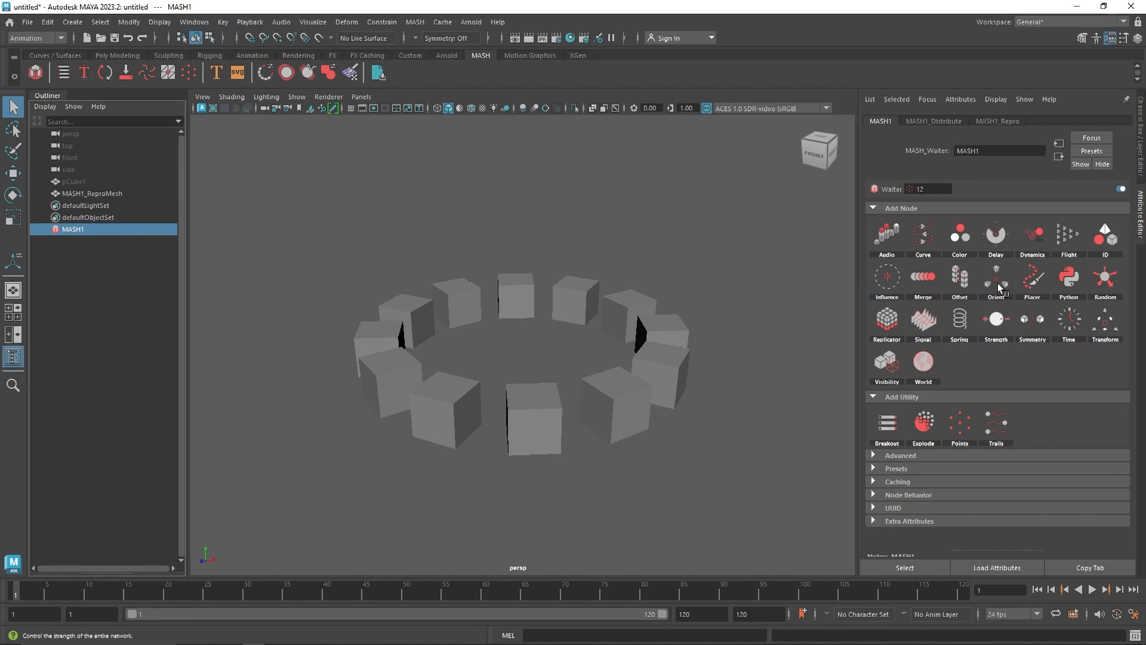
{"action": "left_click", "coordinate": [935, 121]}
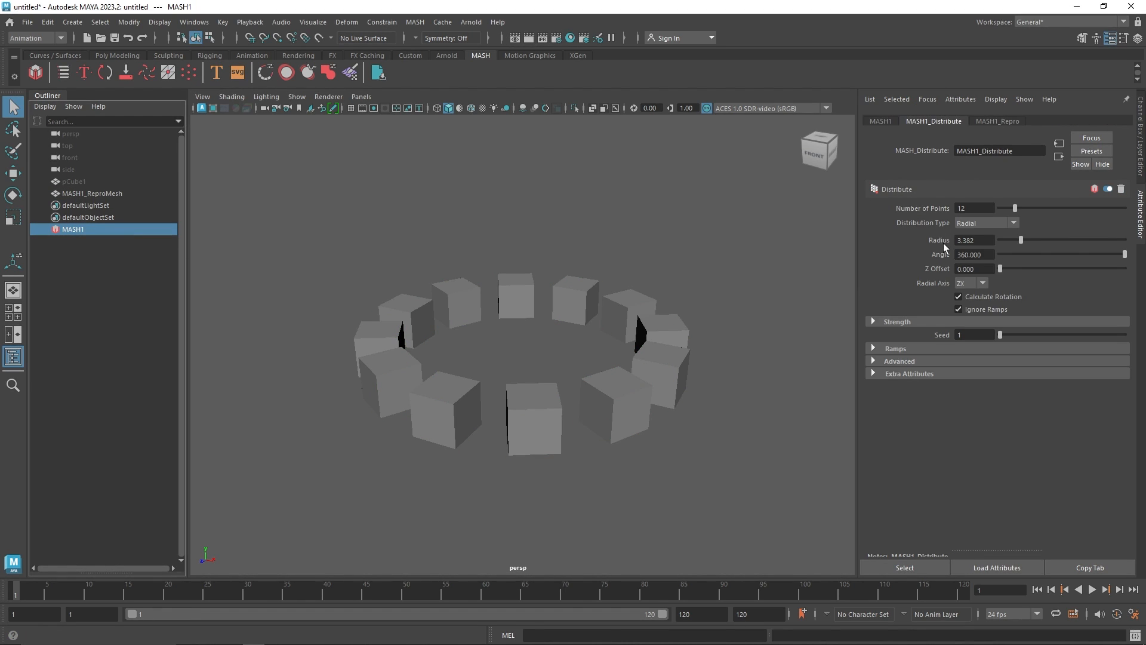
Try the XY Radial Axis and toggling Calculate Rotation, returning to ZX with rotation on
{"action": "left_click", "coordinate": [976, 309]}
{"action": "left_click", "coordinate": [976, 282]}
{"action": "left_click", "coordinate": [965, 296]}
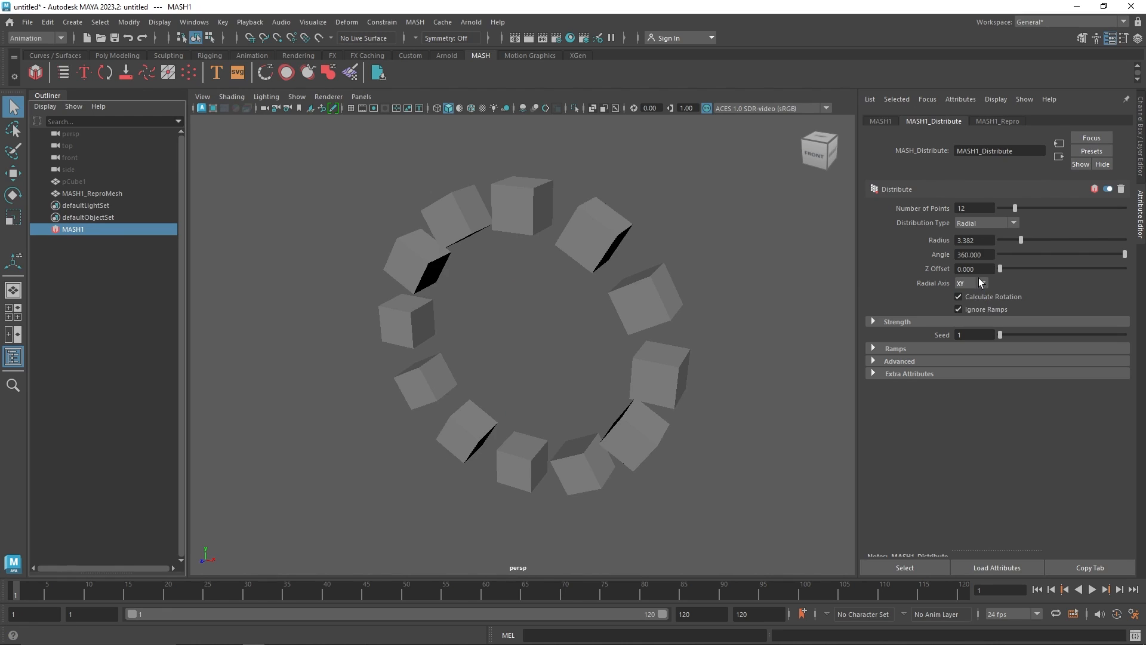
{"action": "left_click", "coordinate": [973, 322]}
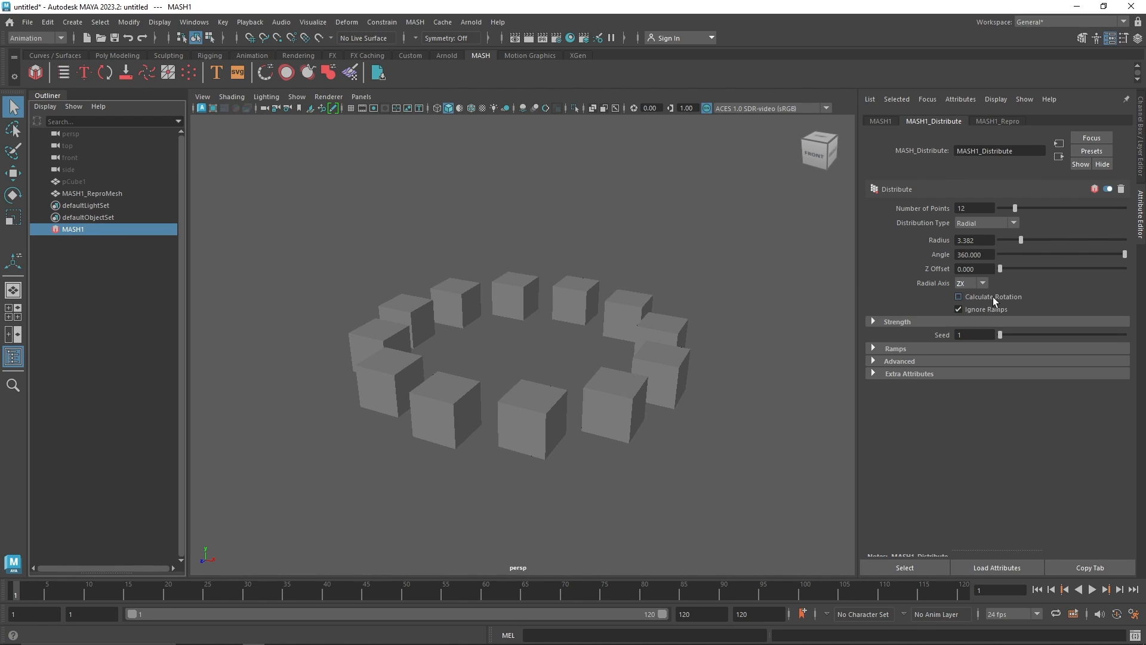
{"action": "left_click", "coordinate": [994, 296]}
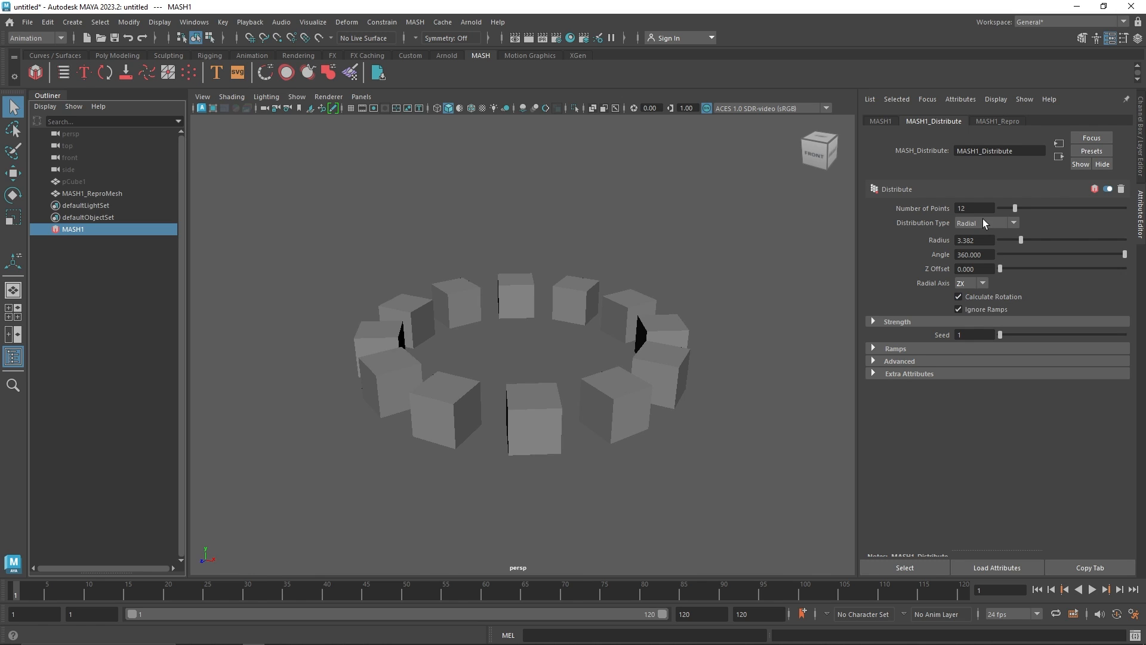
Switch the cube network's Distribution Type to Spherical and raise Number of Points to 100
{"action": "left_click", "coordinate": [983, 222]}
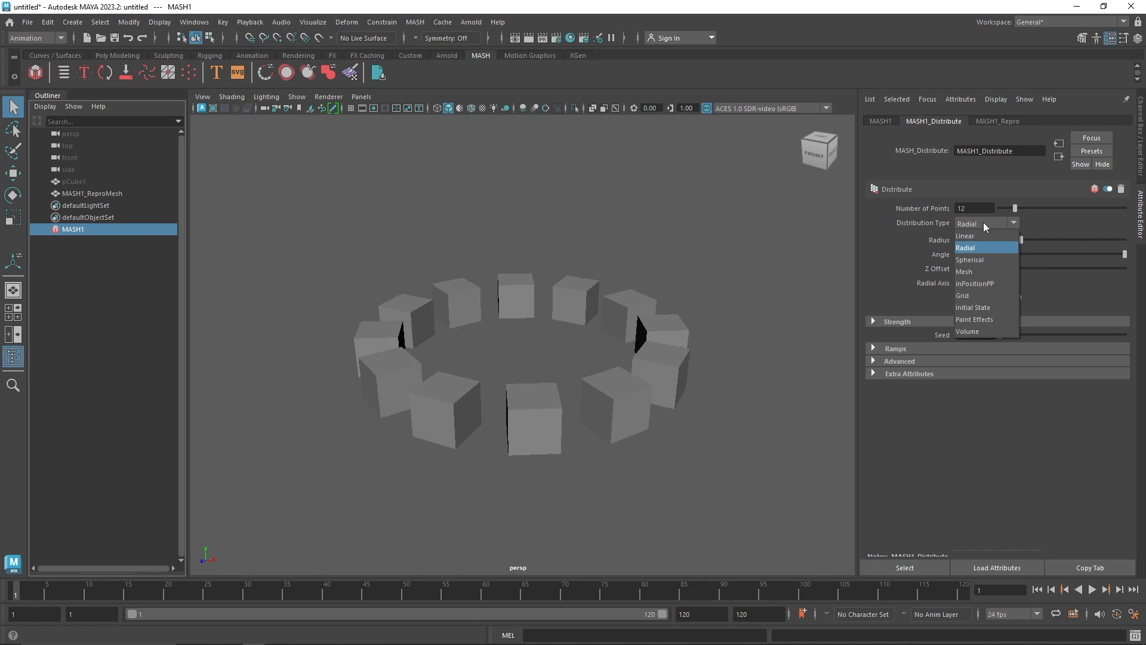
{"action": "left_click", "coordinate": [979, 261]}
{"action": "scroll", "coordinate": [570, 341], "scroll_direction": "down", "scroll_amount": 3}
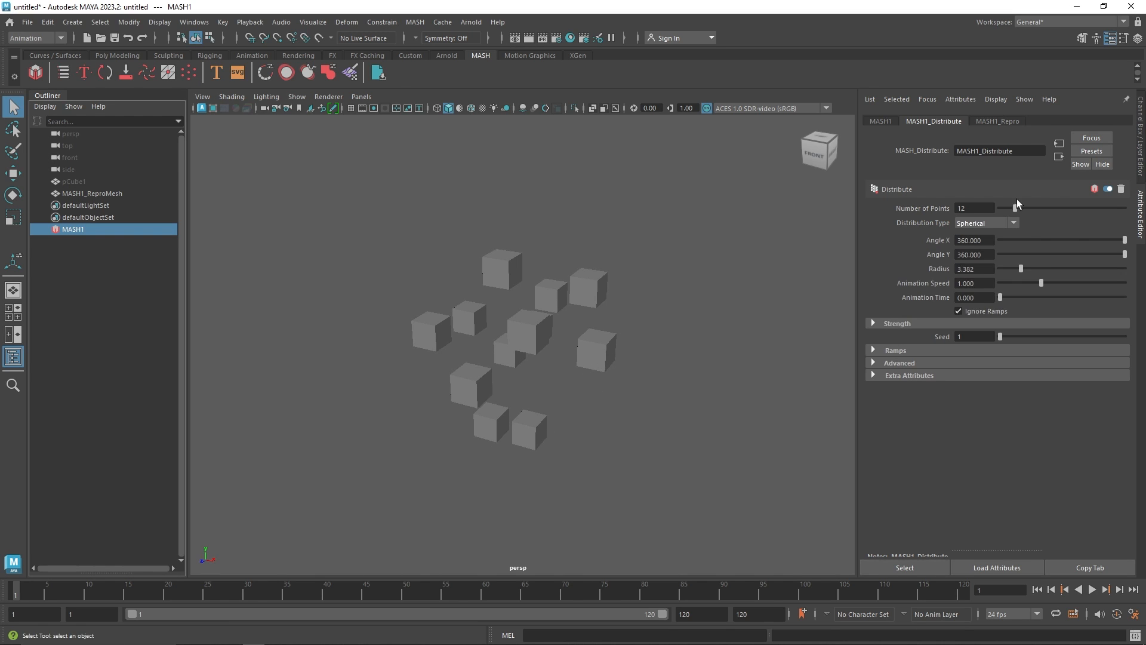
{"action": "left_click_drag", "start_coordinate": [1018, 203], "coordinate": [1143, 220]}
{"action": "left_click_drag", "start_coordinate": [584, 256], "coordinate": [553, 283], "text": "alt"}
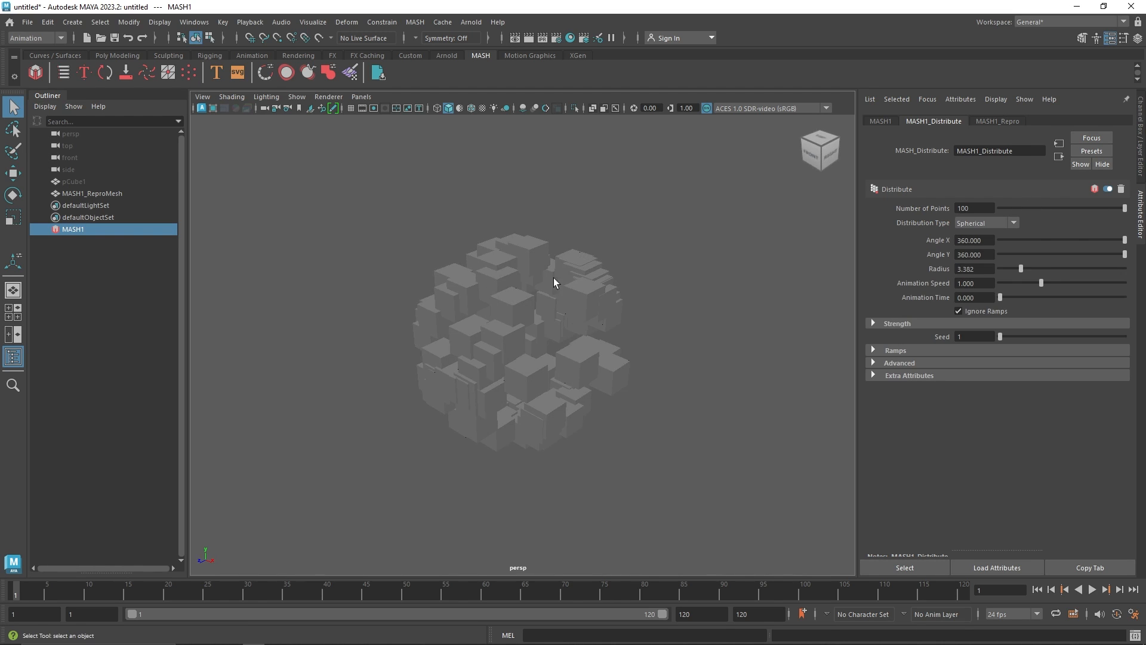
Set the spherical radius to about 6.86 and the Number of Points to 200
{"action": "mouse_move", "coordinate": [1021, 268]}
{"action": "left_mouse_down"}
{"action": "mouse_move", "coordinate": [1051, 269]}
{"action": "mouse_move", "coordinate": [1041, 270]}
{"action": "left_mouse_up"}
{"action": "left_click_drag", "start_coordinate": [621, 322], "coordinate": [496, 327], "text": "alt"}
{"action": "type", "text": "2"}
{"action": "key", "text": "Tab"}
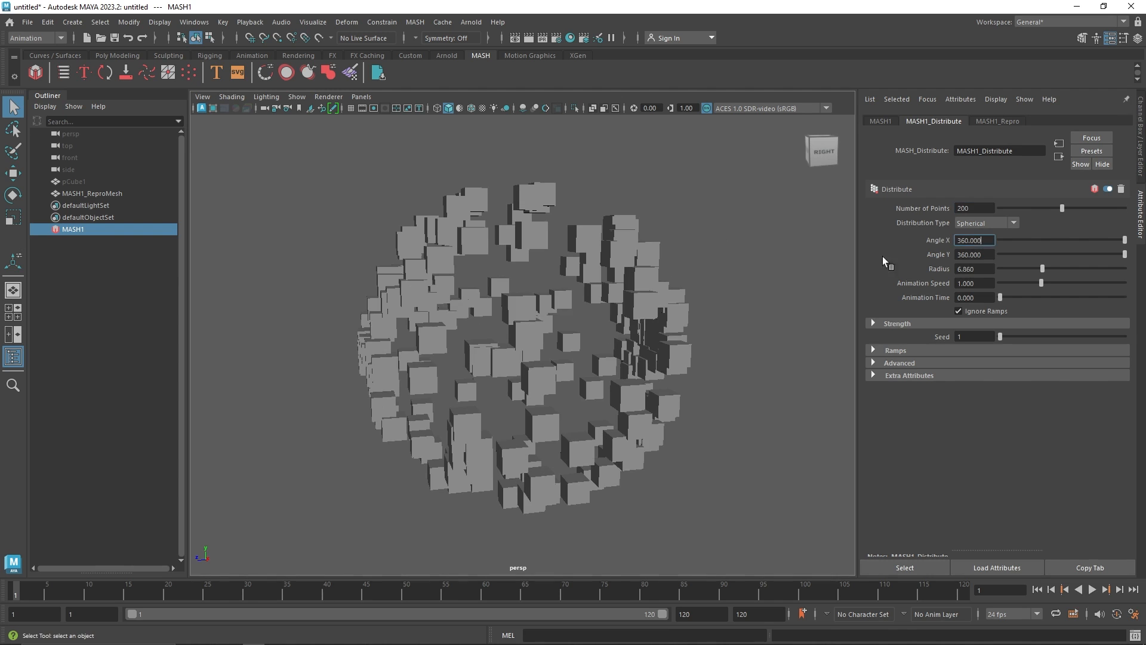
Lower the spherical radius to about 6.37
{"action": "left_click_drag", "start_coordinate": [528, 263], "coordinate": [660, 288], "text": "alt"}
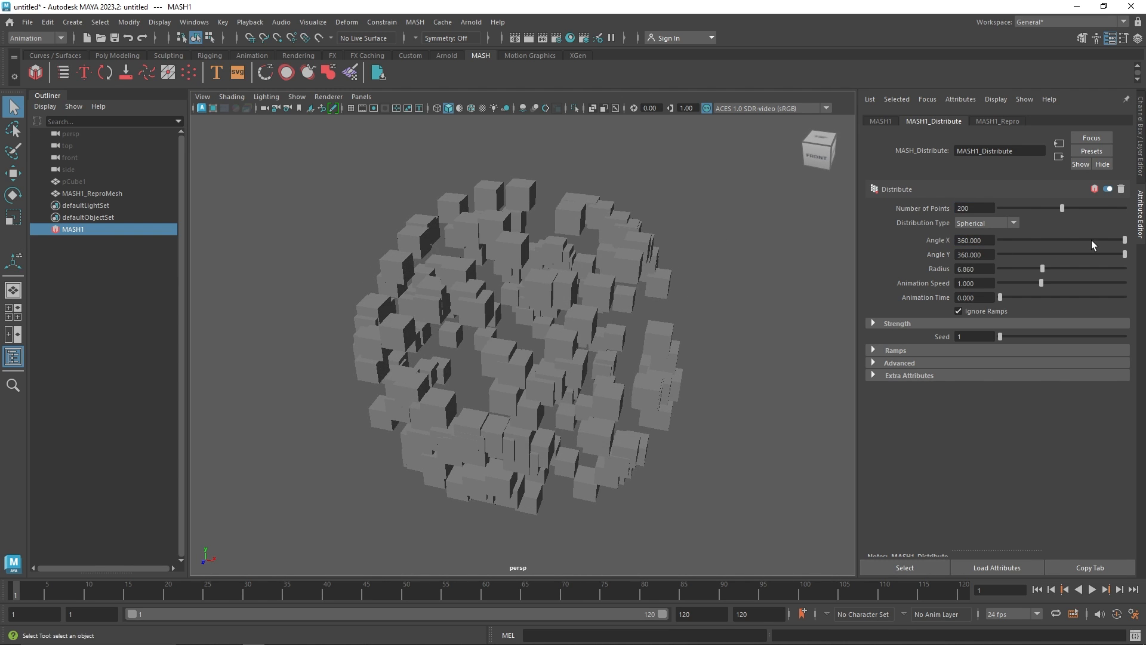
{"action": "left_click_drag", "start_coordinate": [1093, 242], "coordinate": [1136, 240]}
{"action": "left_click_drag", "start_coordinate": [518, 272], "coordinate": [489, 256], "text": "alt"}
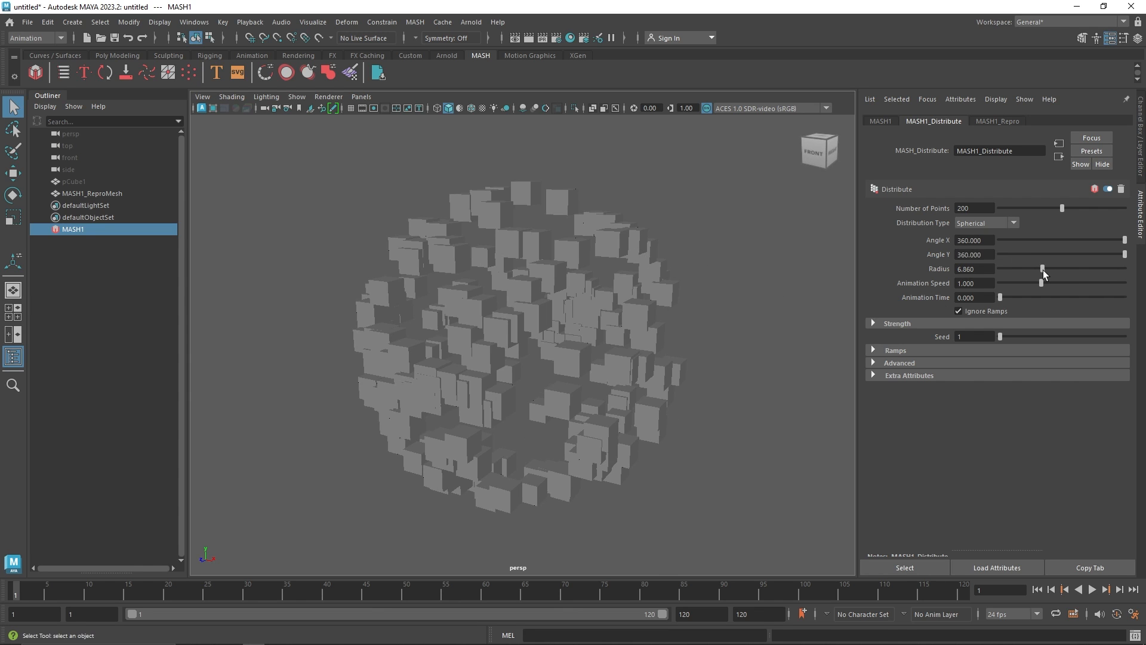
{"action": "mouse_move", "coordinate": [1046, 265]}
{"action": "left_mouse_down"}
{"action": "mouse_move", "coordinate": [1007, 277]}
{"action": "mouse_move", "coordinate": [1041, 272]}
{"action": "left_mouse_up"}
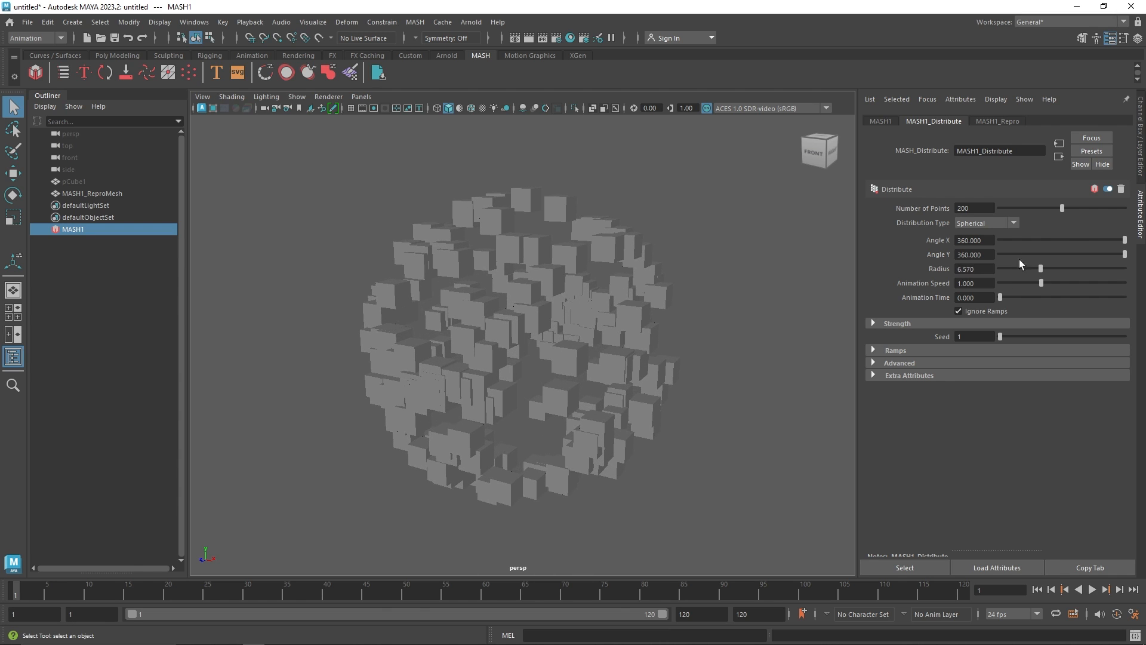
Switch the Distribution Type to Mesh
{"action": "left_click", "coordinate": [988, 225]}
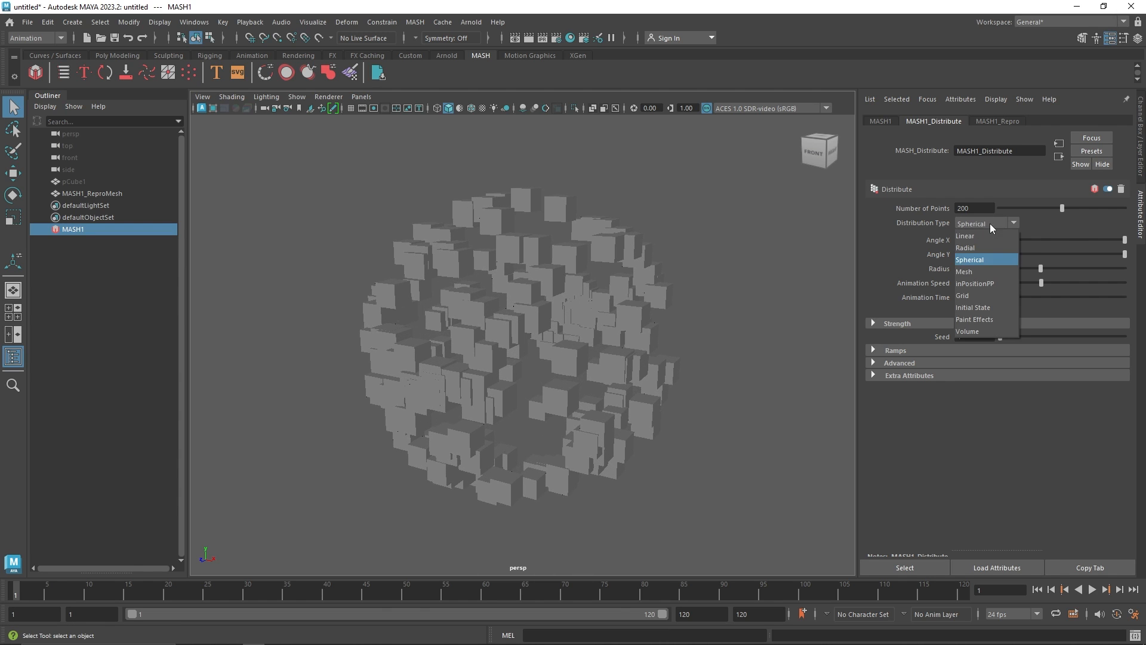
{"action": "left_click", "coordinate": [980, 273]}
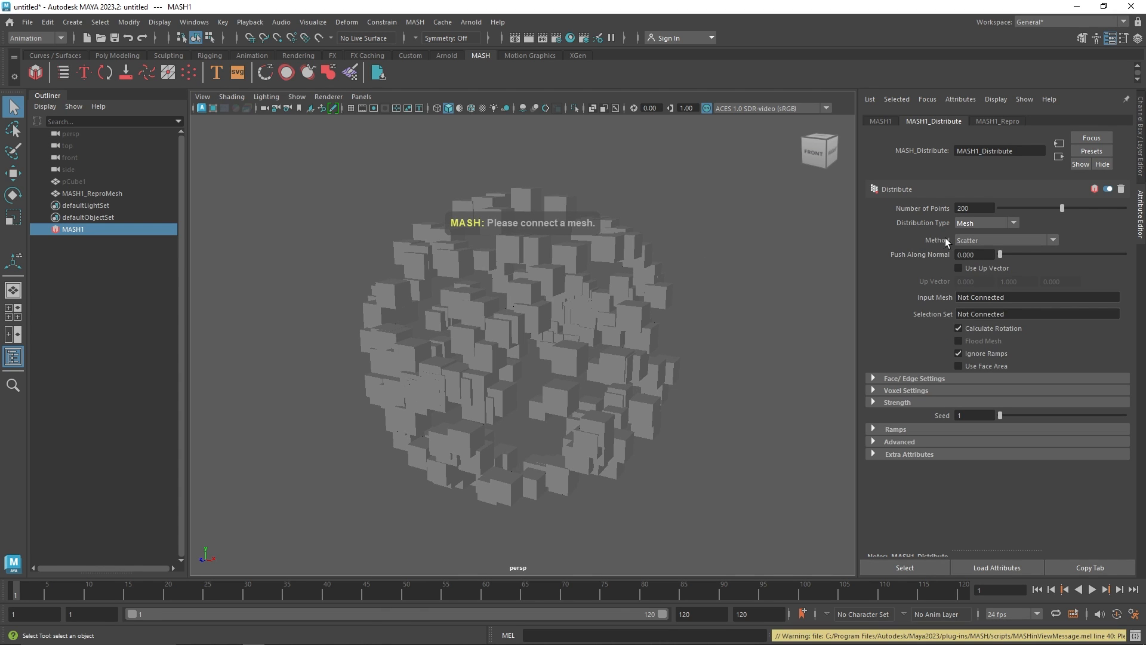
Delete the cube MASH network and the original cube
{"action": "left_click", "coordinate": [512, 289]}
{"action": "key", "text": "Delete"}
{"action": "left_click", "coordinate": [74, 181]}
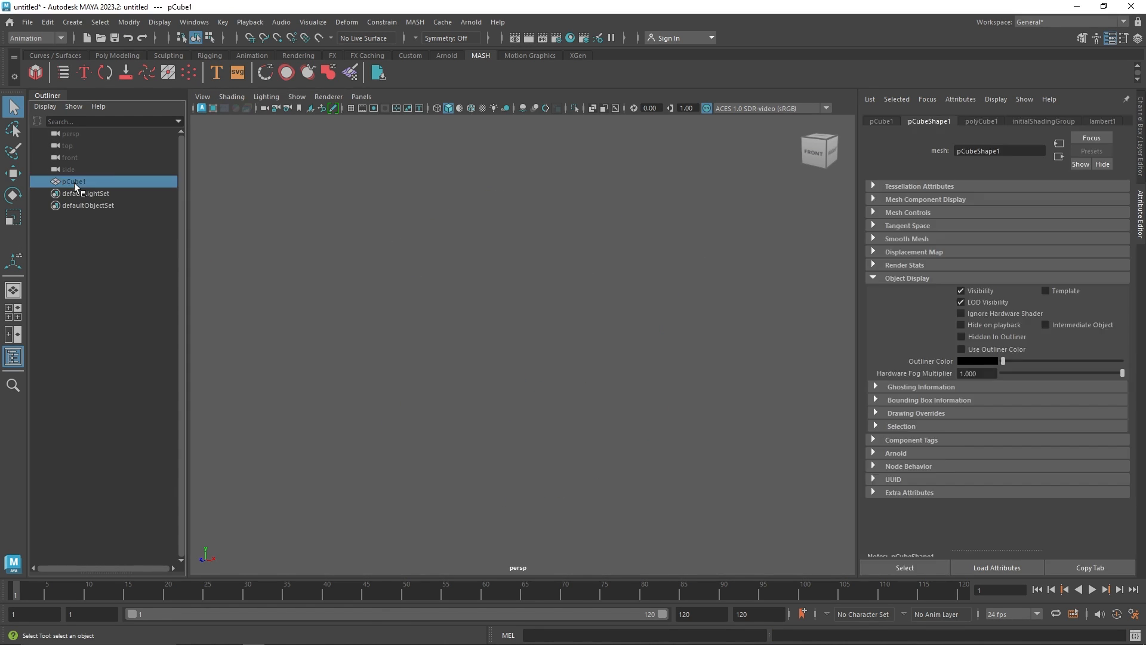
{"action": "key", "text": "Delete"}
Create a polygon cylinder and scale it vertically to about 4 times its height
{"action": "left_click", "coordinate": [116, 56]}
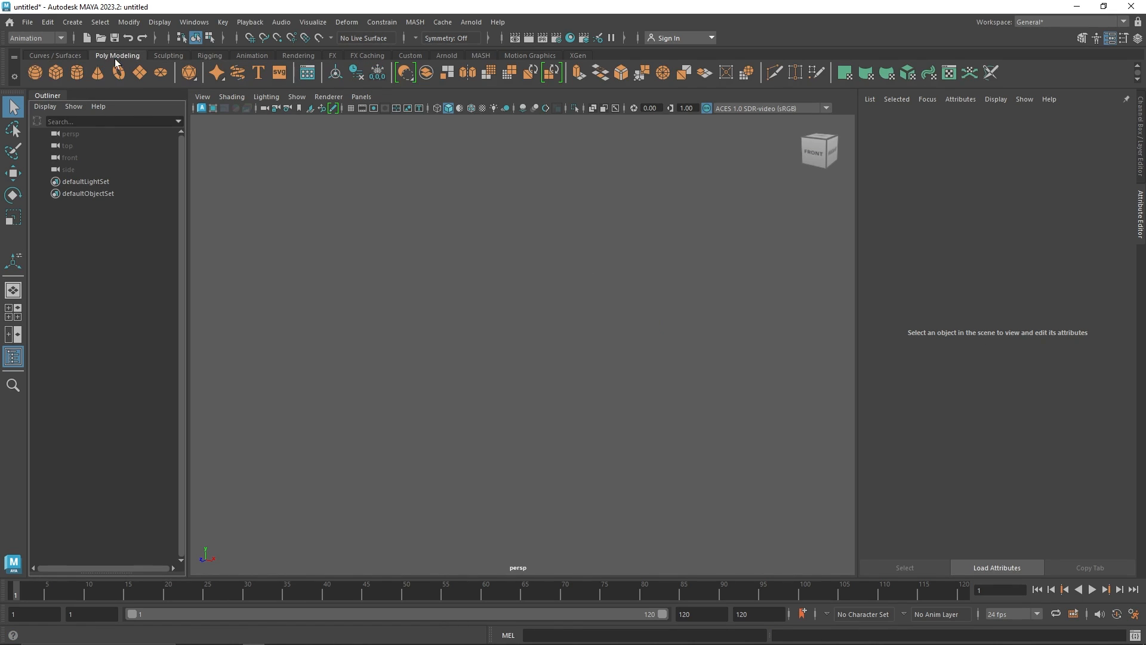
{"action": "left_click", "coordinate": [76, 74]}
{"action": "key", "text": "r"}
{"action": "left_click_drag", "start_coordinate": [520, 288], "coordinate": [521, 154]}
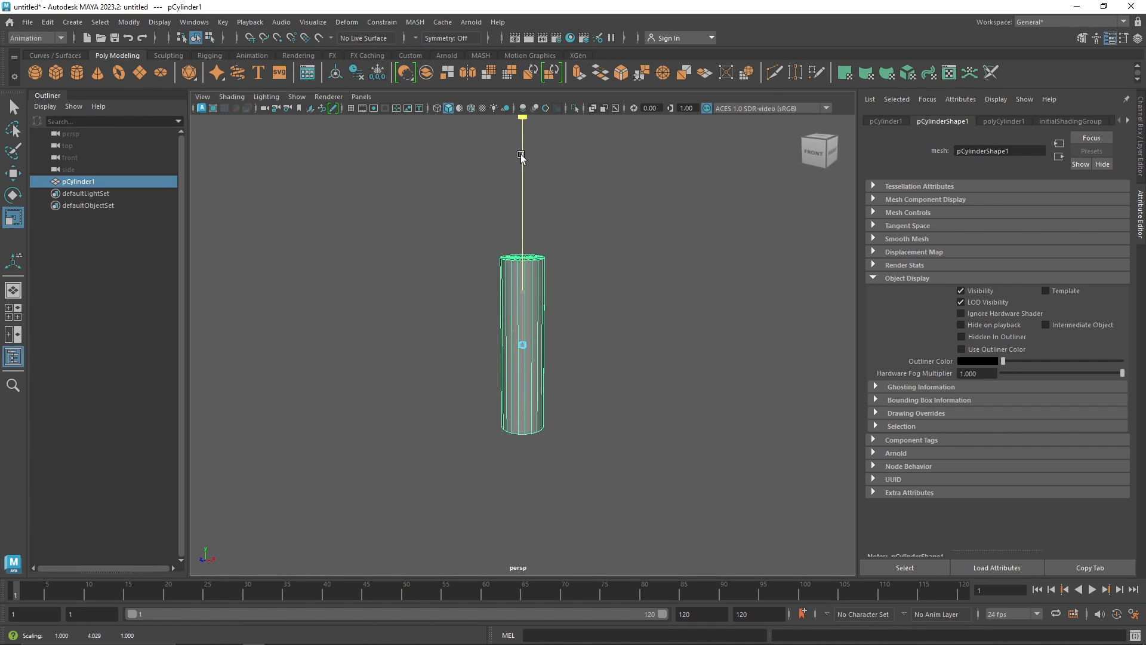
{"action": "left_click_drag", "start_coordinate": [521, 292], "coordinate": [522, 305]}
{"action": "left_click", "coordinate": [568, 338]}
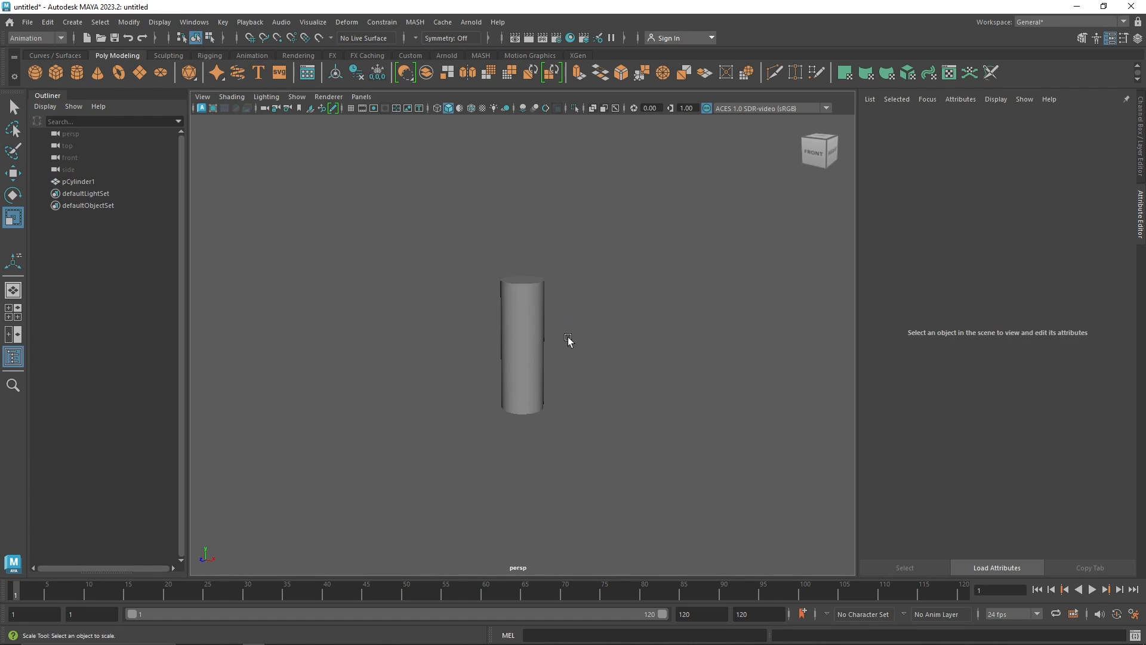
Delete the cylinder, create a polygon sphere and scale it up uniformly to about 4.56
{"action": "left_click", "coordinate": [521, 341]}
{"action": "key", "text": "Delete"}
{"action": "left_click", "coordinate": [35, 73]}
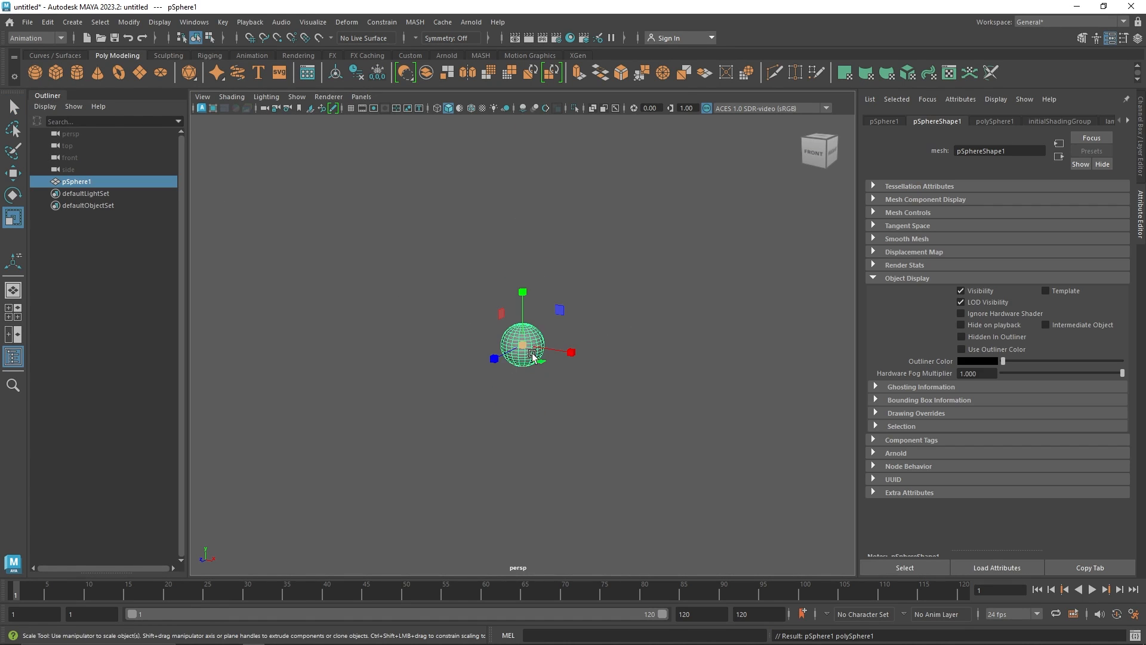
{"action": "left_click_drag", "start_coordinate": [523, 345], "coordinate": [669, 363]}
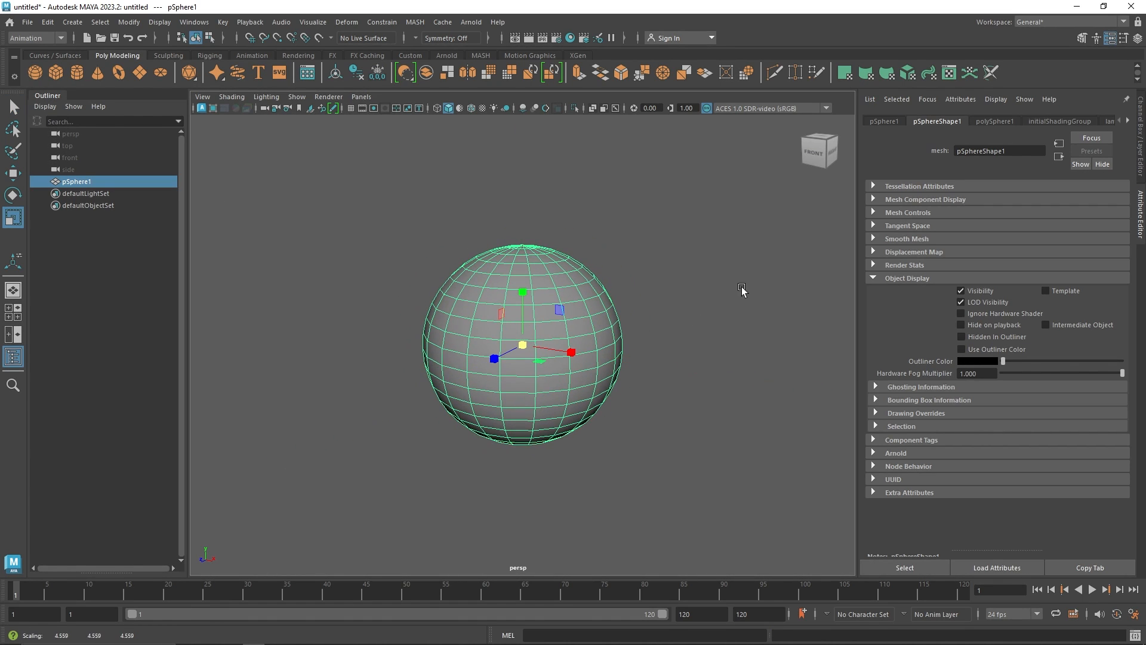
{"action": "left_click", "coordinate": [883, 121]}
{"action": "scroll", "coordinate": [643, 275], "scroll_direction": "down", "scroll_amount": 2}
{"action": "left_click_drag", "start_coordinate": [642, 276], "coordinate": [610, 297], "text": "alt"}
{"action": "left_click", "coordinate": [548, 235]}
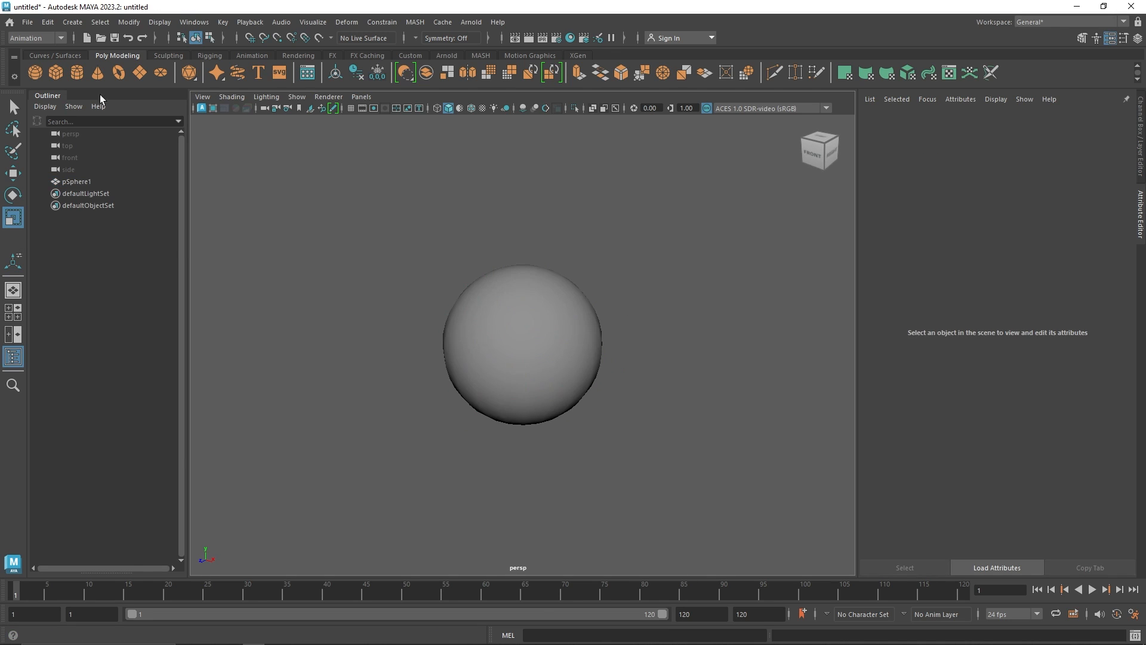
{"action": "left_click", "coordinate": [33, 73]}
{"action": "key", "text": "w"}
{"action": "left_click_drag", "start_coordinate": [523, 336], "coordinate": [554, 225]}
{"action": "key", "text": "r"}
{"action": "left_click", "coordinate": [538, 237]}
{"action": "left_click", "coordinate": [526, 317]}
{"action": "key", "text": "Delete"}
Create a polygon cube, move it above the sphere and extrude its top face into a tapered point
{"action": "left_click", "coordinate": [59, 72]}
{"action": "key", "text": "w"}
{"action": "left_click_drag", "start_coordinate": [522, 313], "coordinate": [532, 163]}
{"action": "right_click_drag", "start_coordinate": [541, 159], "coordinate": [541, 192]}
{"action": "left_click", "coordinate": [525, 184]}
{"action": "left_click_drag", "start_coordinate": [521, 169], "coordinate": [521, 146], "text": "shift"}
{"action": "key", "text": "r"}
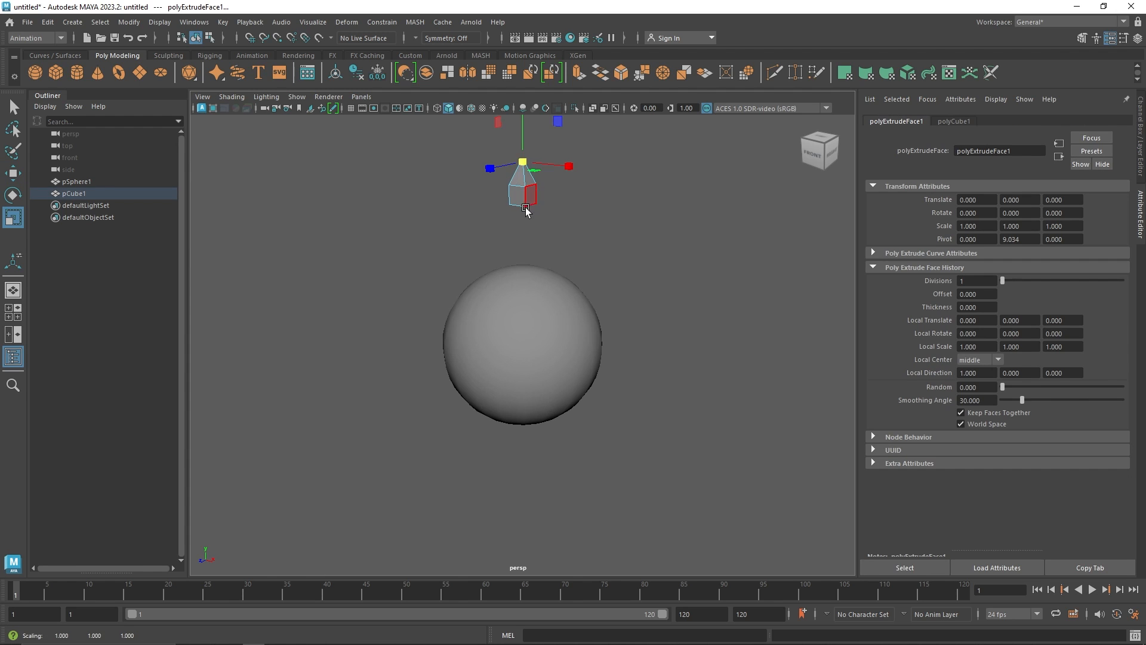
Extrude and taper the cube's bottom face into a second point to form a crystal, then select the whole object
{"action": "mouse_move", "coordinate": [526, 210]}
{"action": "left_mouse_down", "text": "alt"}
{"action": "mouse_move", "coordinate": [524, 192]}
{"action": "mouse_move", "coordinate": [514, 231]}
{"action": "mouse_move", "coordinate": [517, 208]}
{"action": "left_mouse_up", "text": "alt"}
{"action": "left_click", "coordinate": [524, 201]}
{"action": "key", "text": "w"}
{"action": "key", "text": "r"}
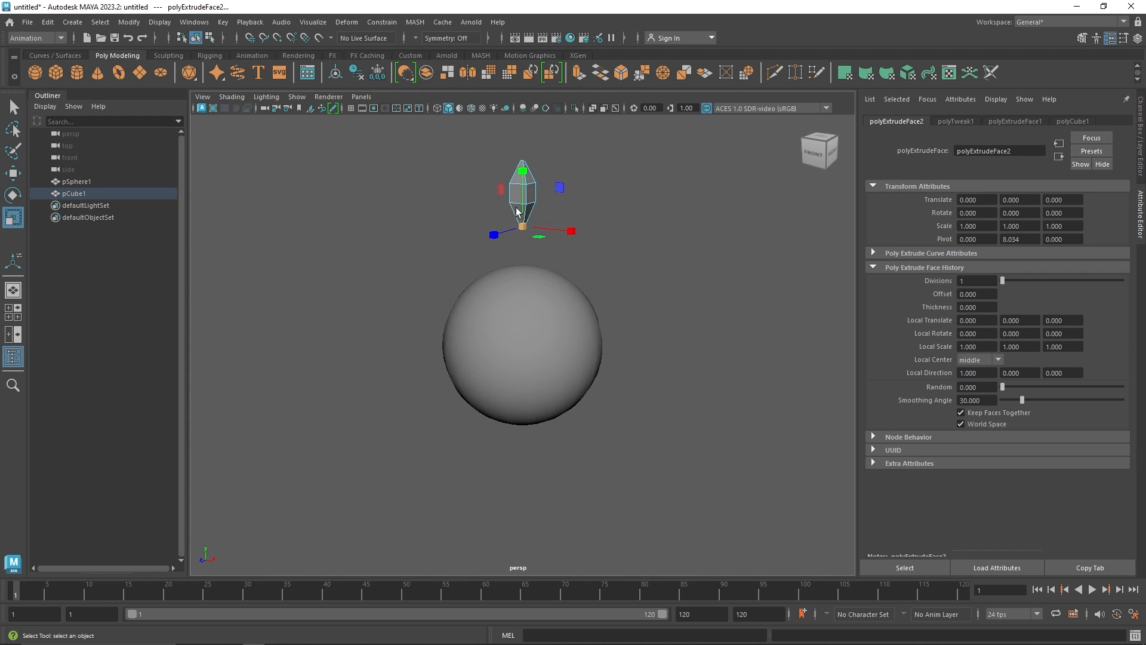
{"action": "key", "text": "q"}
{"action": "right_click_drag", "start_coordinate": [516, 208], "coordinate": [623, 120]}
{"action": "left_click", "coordinate": [623, 119]}
{"action": "left_click_drag", "start_coordinate": [623, 119], "coordinate": [374, 212]}
{"action": "key", "text": "w"}
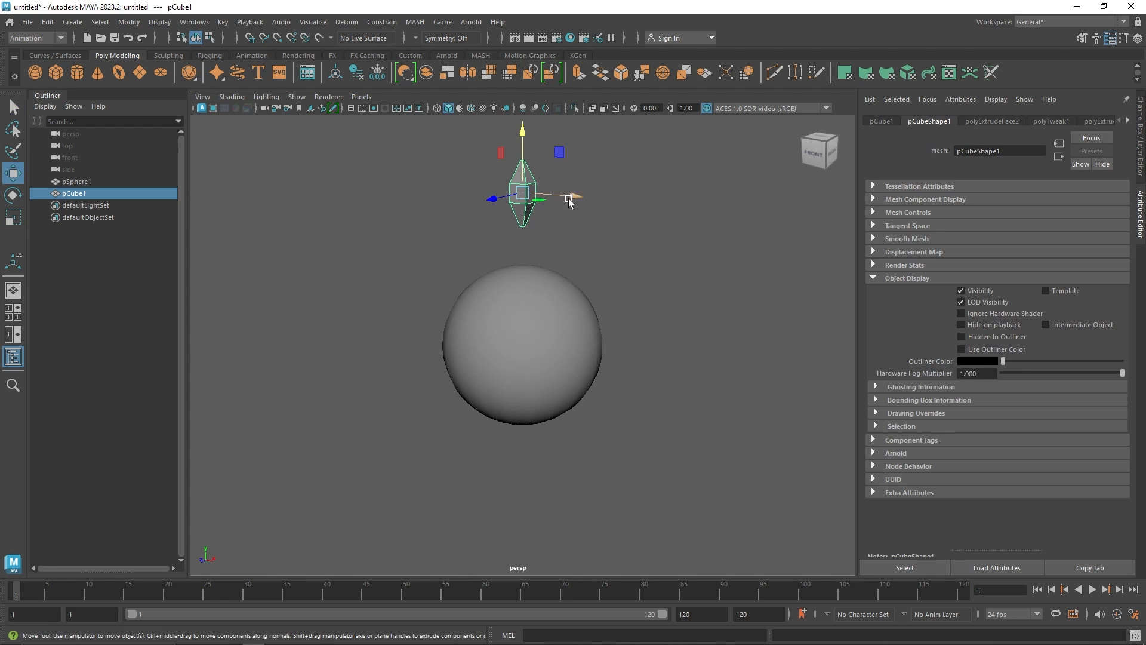
Create a MASH network from the crystal and set its Distribution Type to Mesh
{"action": "left_click", "coordinate": [481, 55]}
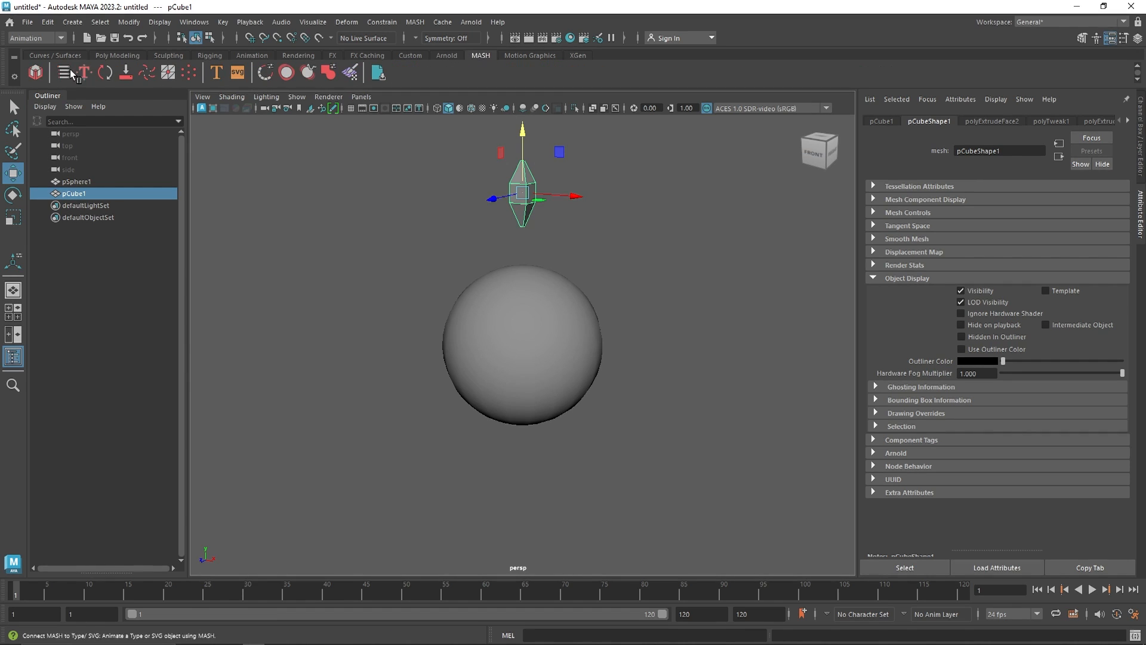
{"action": "left_click", "coordinate": [36, 72]}
{"action": "left_click", "coordinate": [988, 224]}
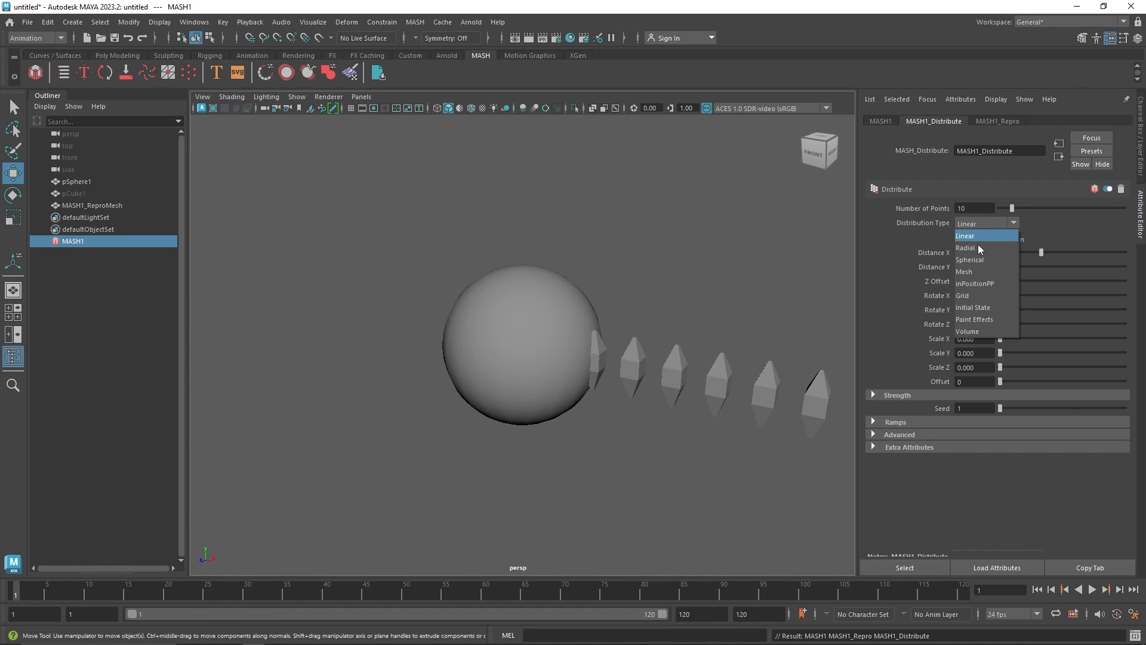
{"action": "left_click", "coordinate": [975, 271]}
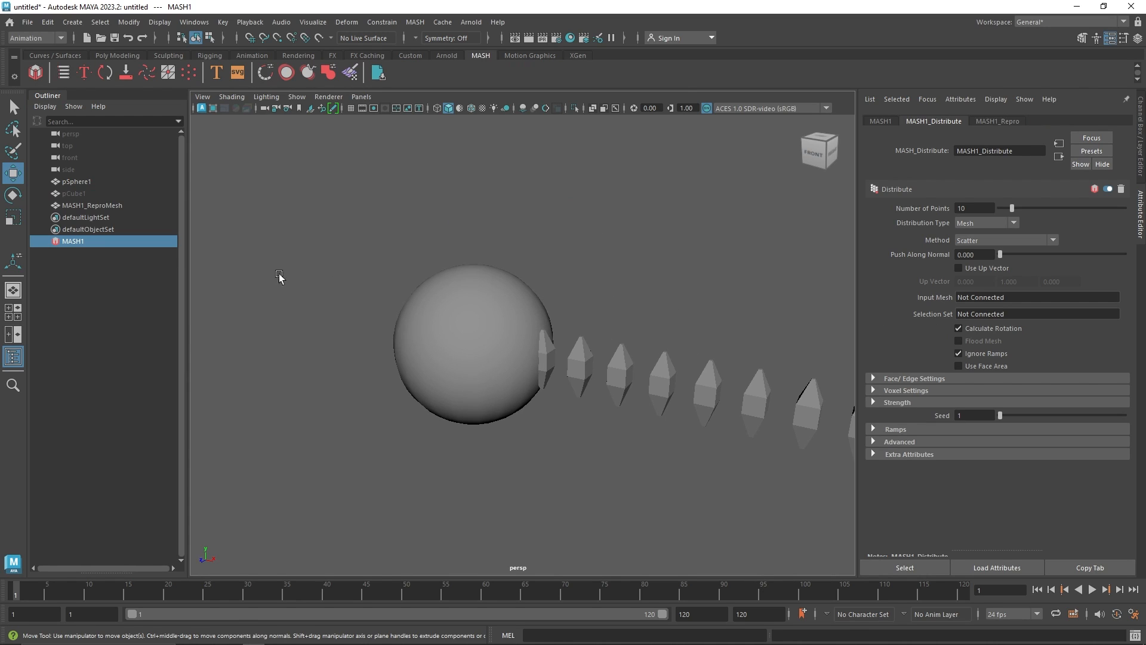
Connect pSphere1 as the distribution's Input Mesh
{"action": "left_click_drag", "start_coordinate": [64, 180], "coordinate": [73, 180]}
{"action": "middle_click_drag", "start_coordinate": [70, 182], "coordinate": [423, 264]}
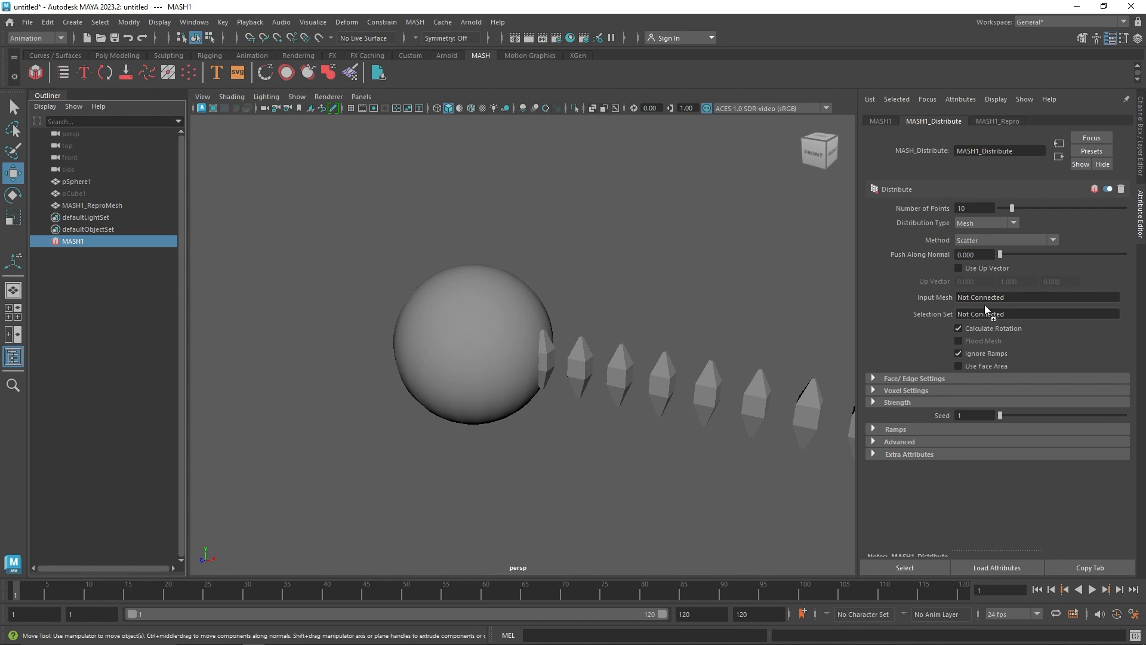
{"action": "middle_click_drag", "start_coordinate": [987, 301], "coordinate": [989, 297]}
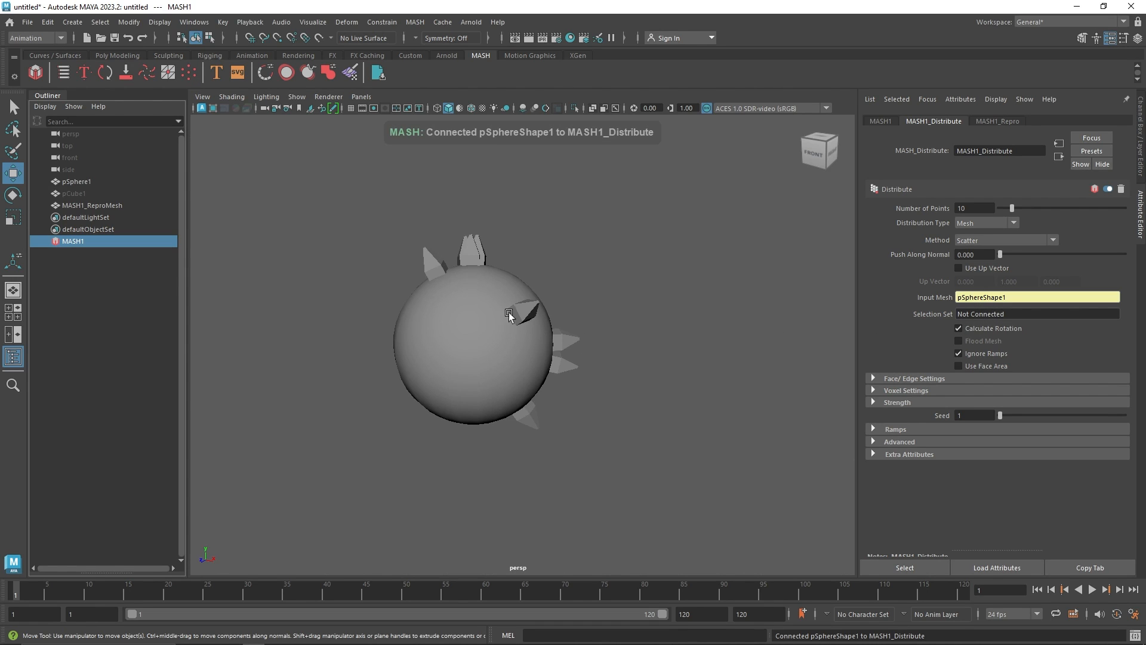
Select the sphere and scale it up uniformly to about 5.37
{"action": "mouse_move", "coordinate": [508, 313]}
{"action": "left_mouse_down", "text": "alt"}
{"action": "mouse_move", "coordinate": [477, 320]}
{"action": "mouse_move", "coordinate": [380, 300]}
{"action": "mouse_move", "coordinate": [676, 323]}
{"action": "mouse_move", "coordinate": [514, 310]}
{"action": "left_mouse_up", "text": "alt"}
{"action": "left_click", "coordinate": [475, 322]}
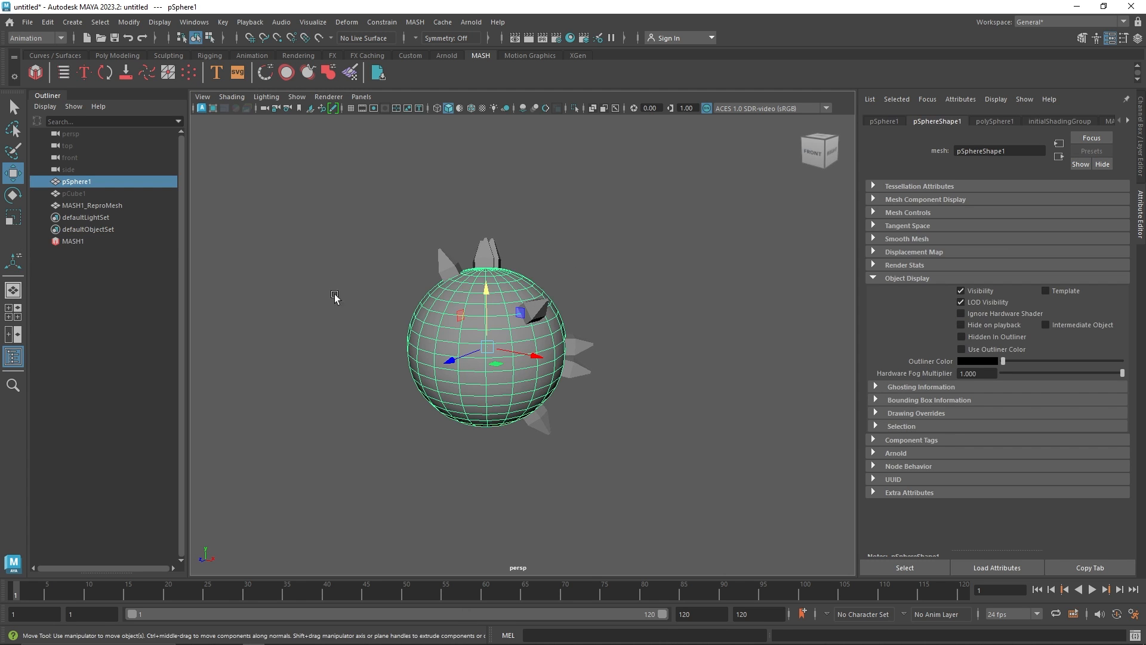
{"action": "key", "text": "r"}
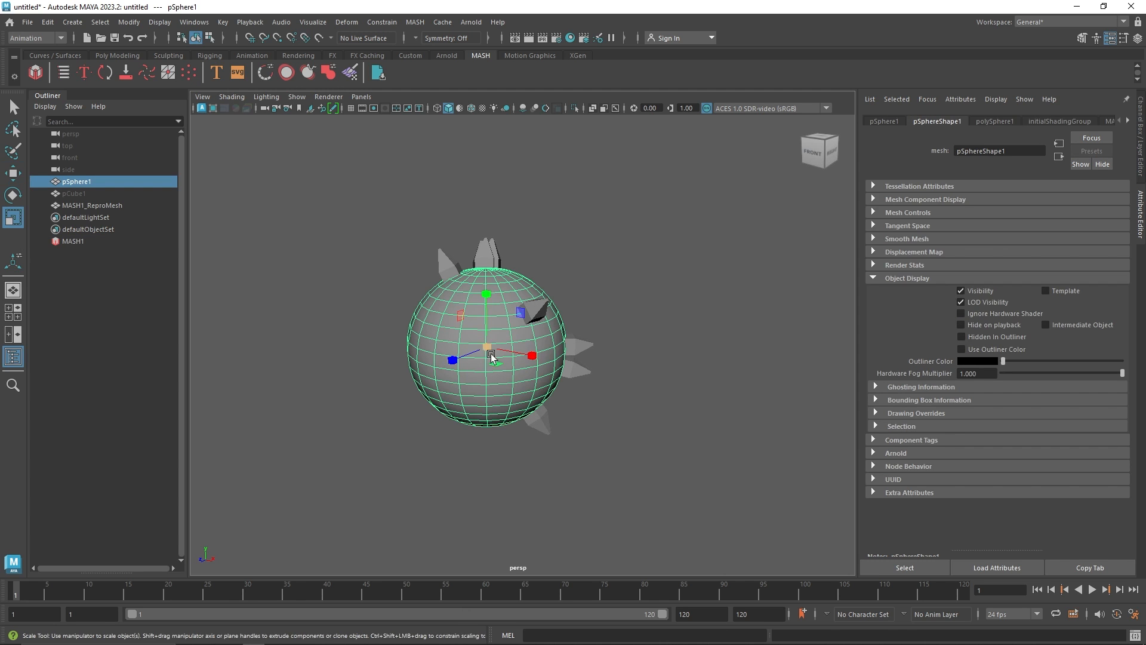
{"action": "left_click_drag", "start_coordinate": [486, 347], "coordinate": [508, 351]}
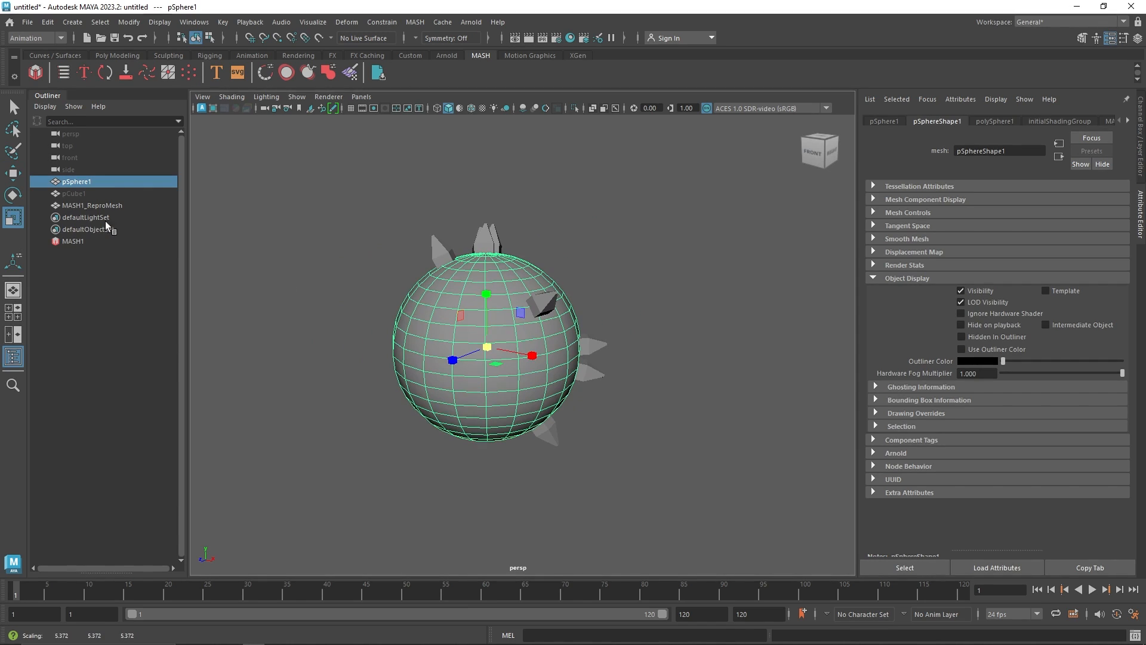
Select the crystal cube and scale it down uniformly to about 0.77
{"action": "left_click", "coordinate": [84, 194]}
{"action": "left_click_drag", "start_coordinate": [485, 196], "coordinate": [455, 216]}
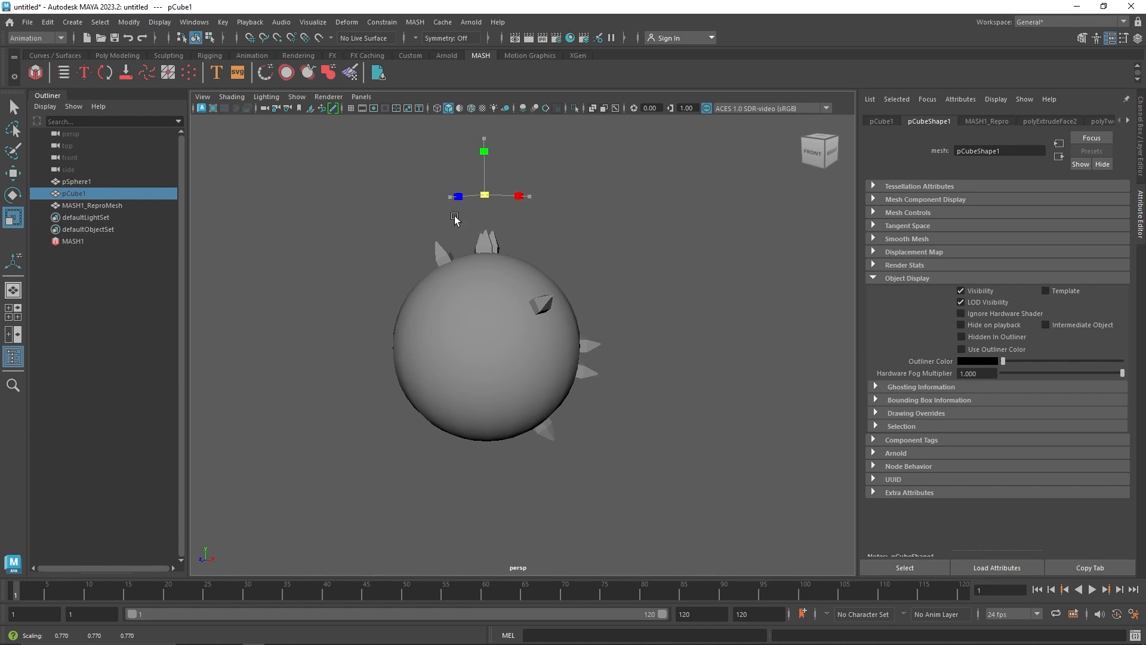
Select the MASH network and set the Number of Points to 28
{"action": "left_click", "coordinate": [73, 241]}
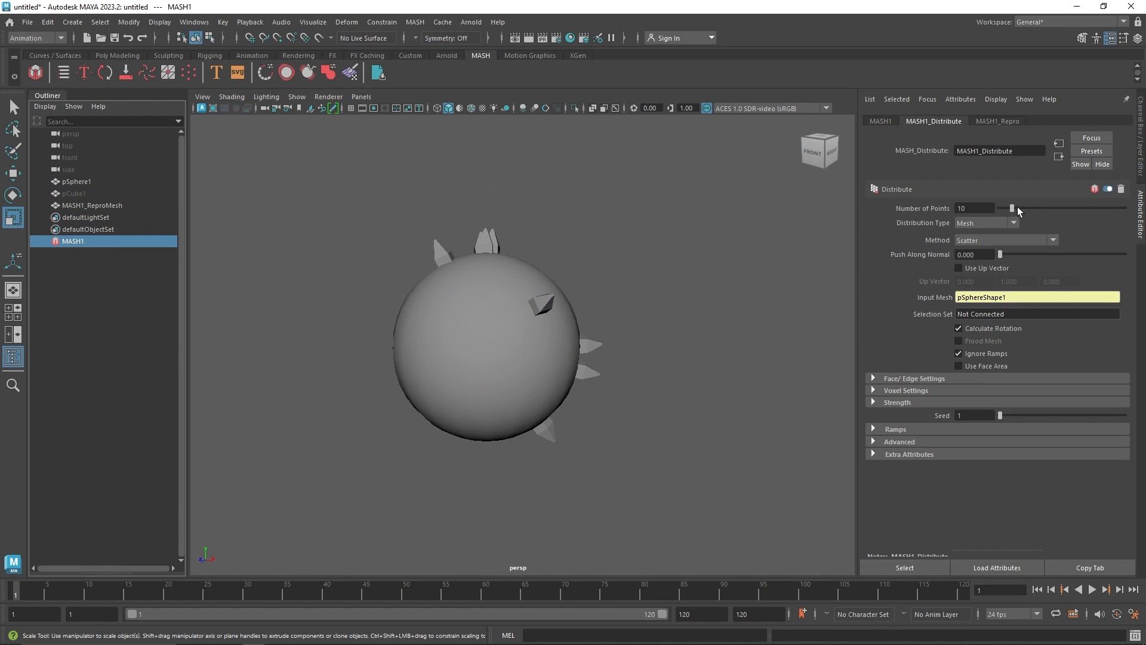
{"action": "left_click_drag", "start_coordinate": [1019, 212], "coordinate": [1133, 218]}
{"action": "left_click_drag", "start_coordinate": [644, 327], "coordinate": [557, 336], "text": "alt"}
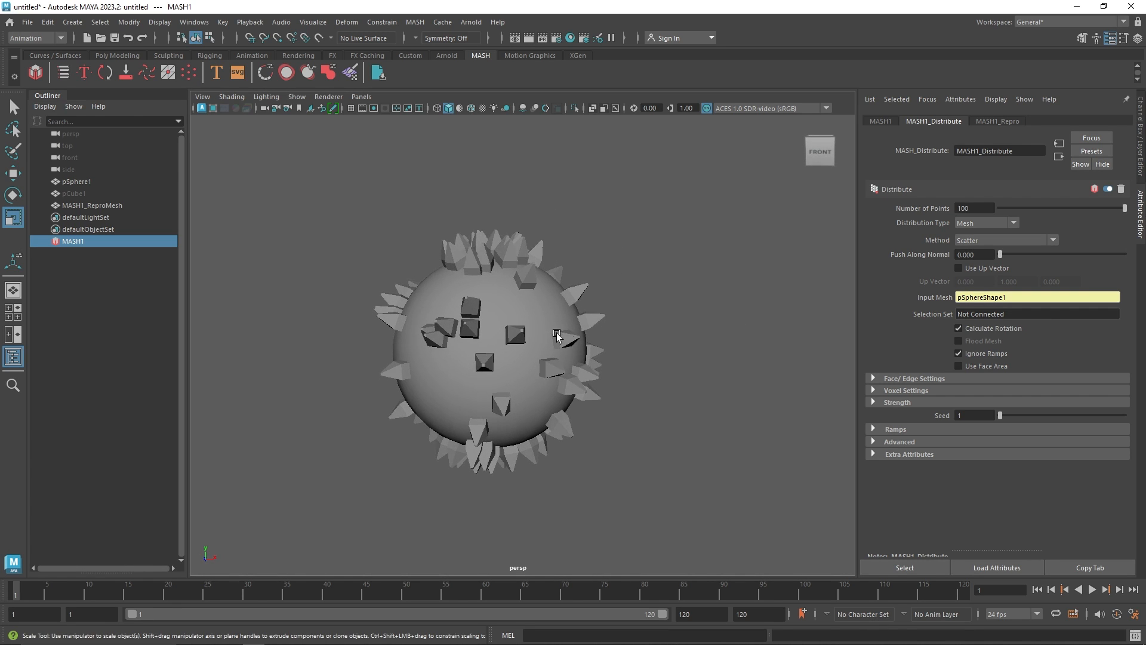
{"action": "left_click_drag", "start_coordinate": [1055, 207], "coordinate": [1037, 208]}
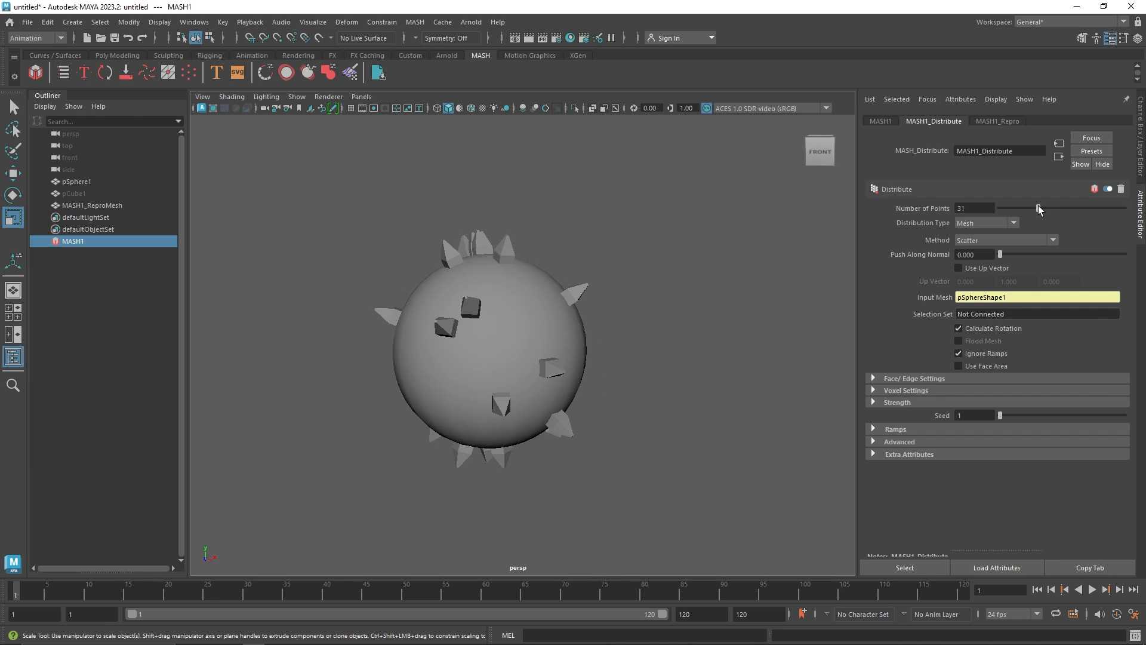
Switch the distribution Method to Vertex and raise the Number of Points to 100
{"action": "left_click", "coordinate": [972, 240]}
{"action": "left_click", "coordinate": [986, 264]}
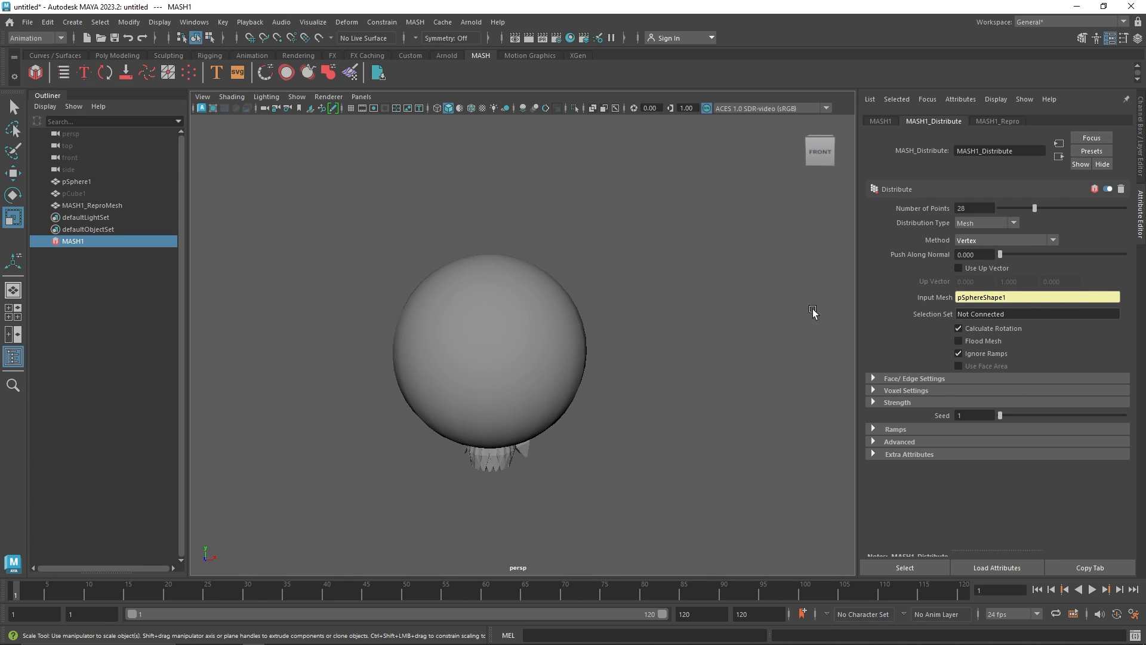
{"action": "left_click_drag", "start_coordinate": [1035, 208], "coordinate": [1113, 209]}
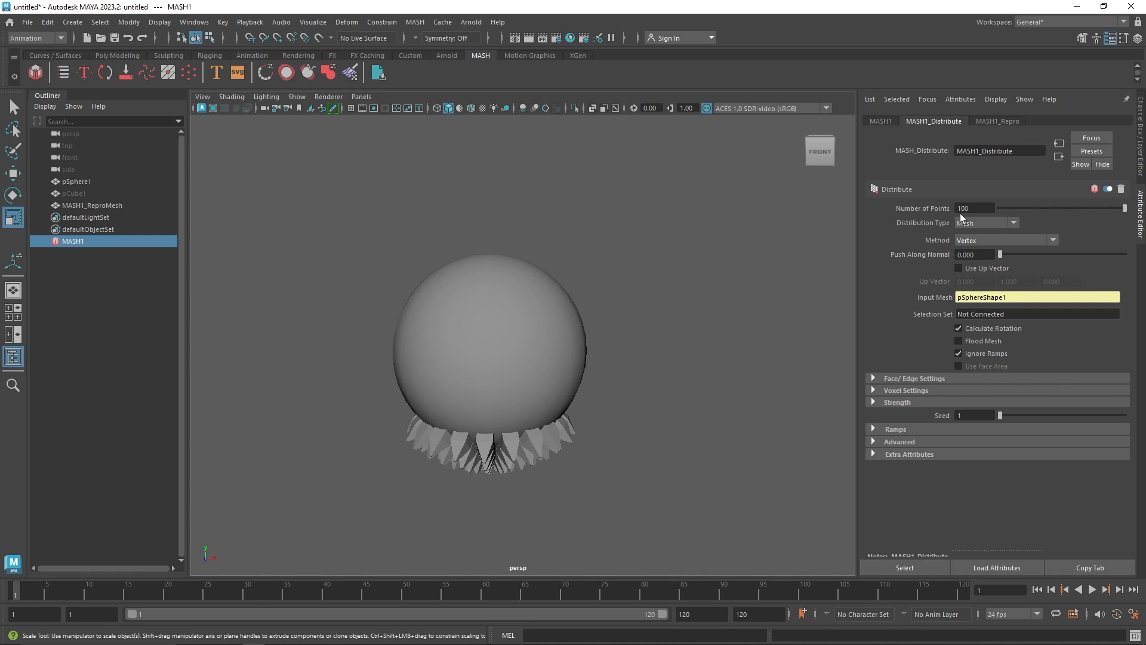
Show wireframe on shaded in the viewport and enable Flood Mesh
{"action": "left_click_drag", "start_coordinate": [583, 345], "coordinate": [435, 322], "text": "alt"}
{"action": "left_click", "coordinate": [471, 108]}
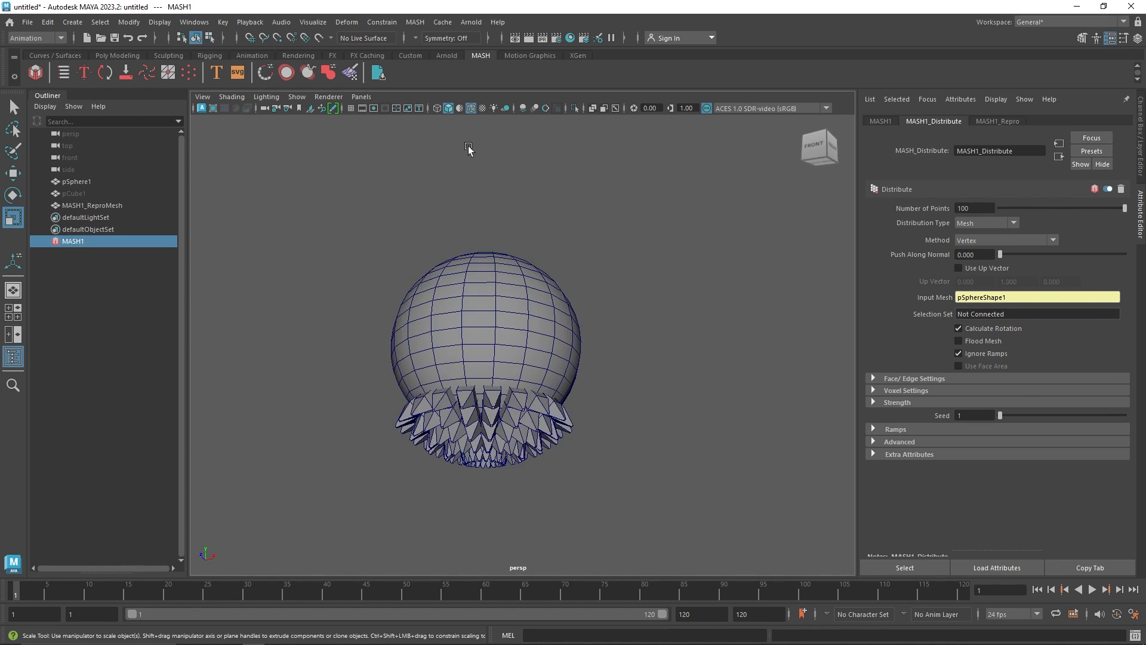
{"action": "left_click_drag", "start_coordinate": [472, 263], "coordinate": [477, 285], "text": "alt"}
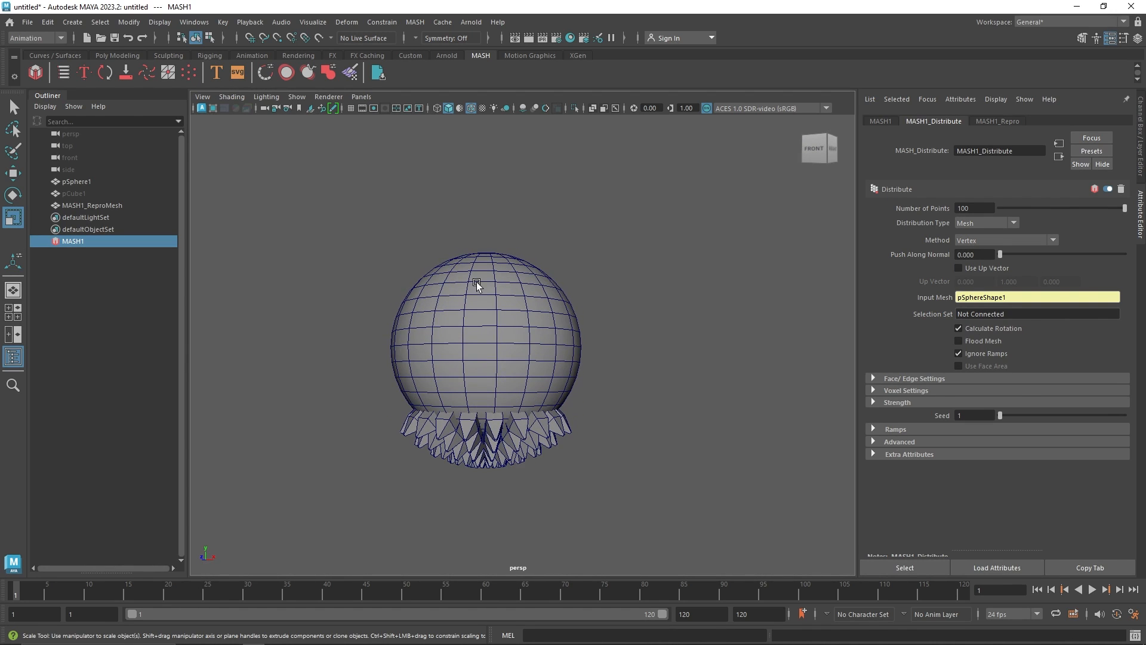
{"action": "left_click", "coordinate": [983, 342]}
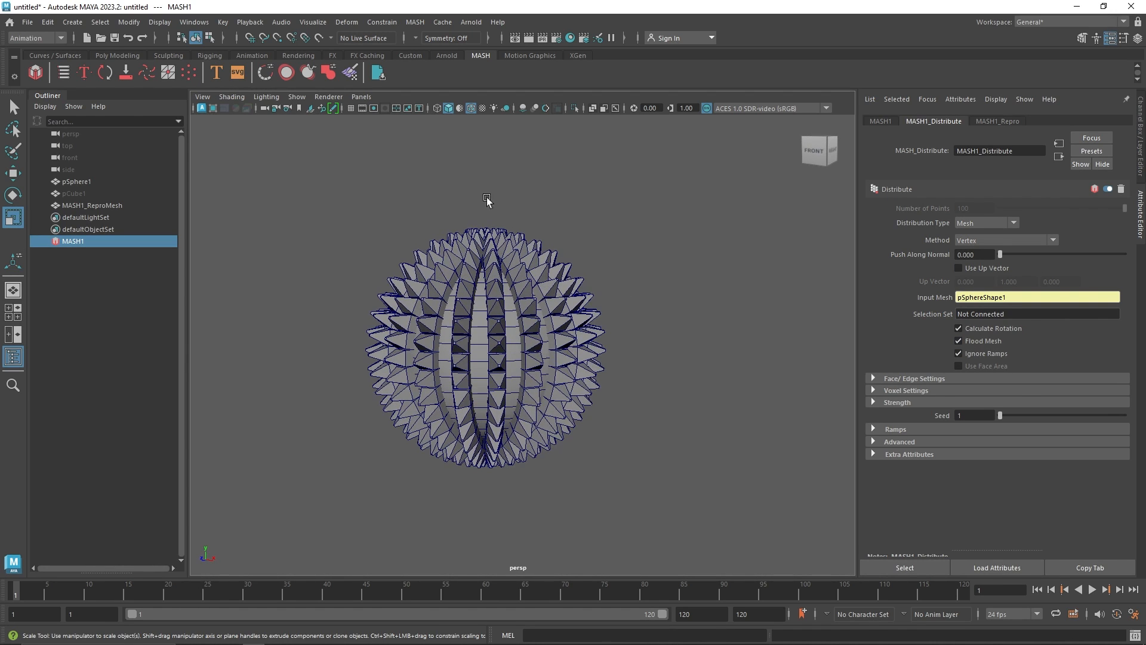
Turn off wireframe on shaded and switch the distribution Method to Face Centre
{"action": "left_click", "coordinate": [471, 108]}
{"action": "mouse_move", "coordinate": [537, 230]}
{"action": "left_mouse_down", "text": "alt"}
{"action": "mouse_move", "coordinate": [534, 317]}
{"action": "mouse_move", "coordinate": [403, 285]}
{"action": "left_mouse_up", "text": "alt"}
{"action": "left_click", "coordinate": [982, 240]}
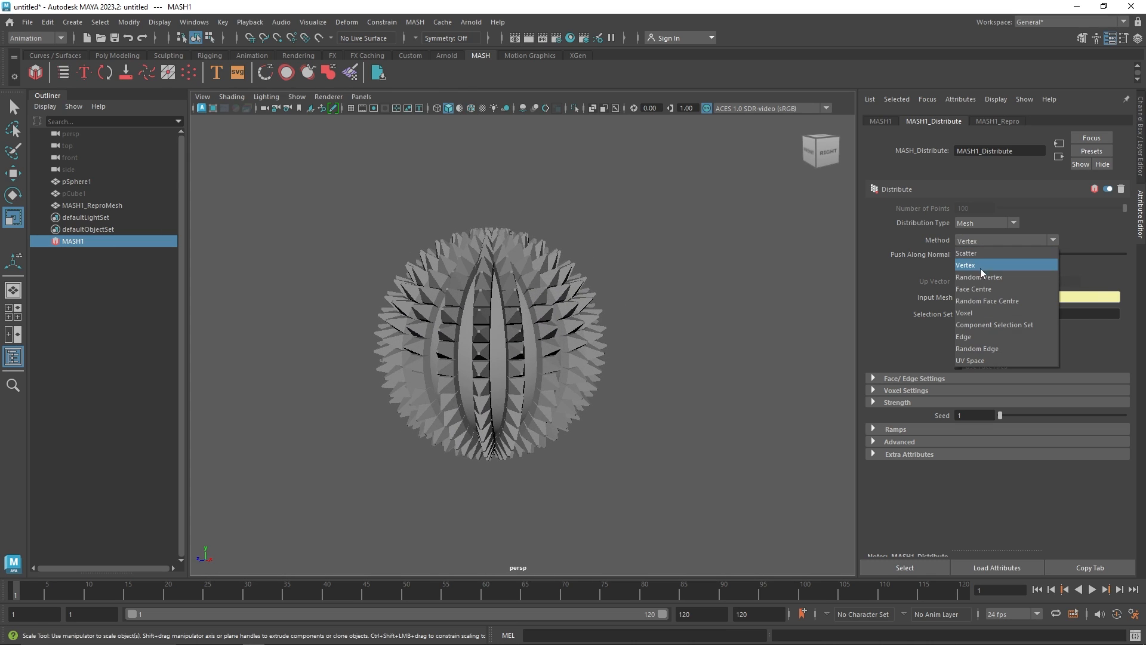
{"action": "left_click", "coordinate": [980, 269]}
{"action": "left_click", "coordinate": [992, 289]}
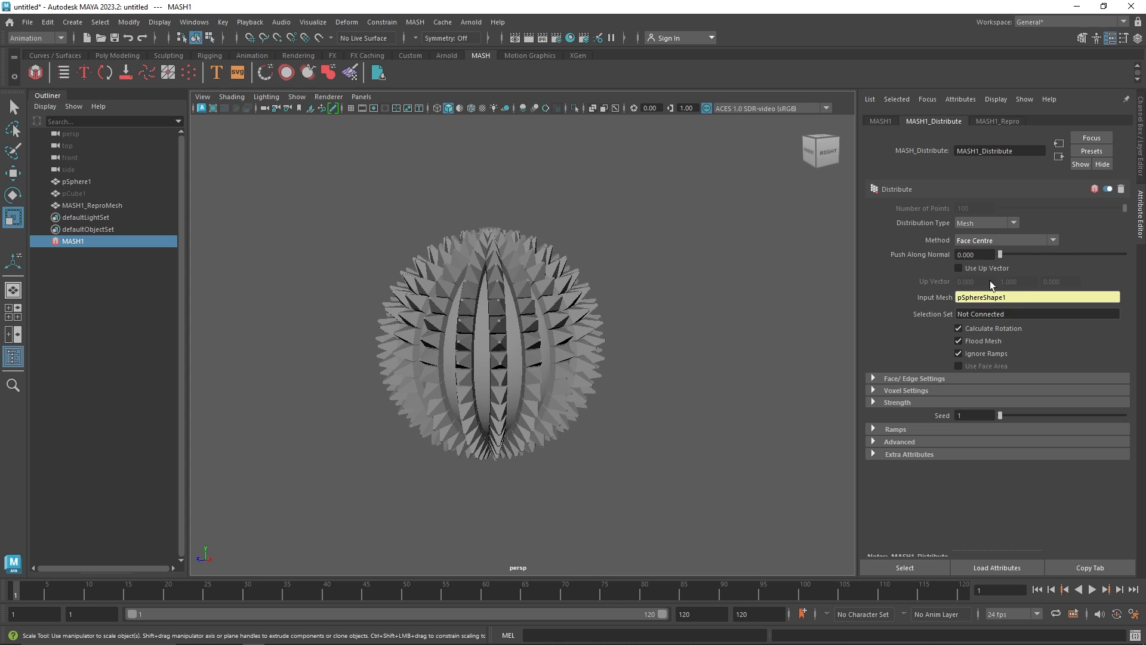
Switch the distribution Method to Random Face Centre
{"action": "left_click", "coordinate": [1000, 242]}
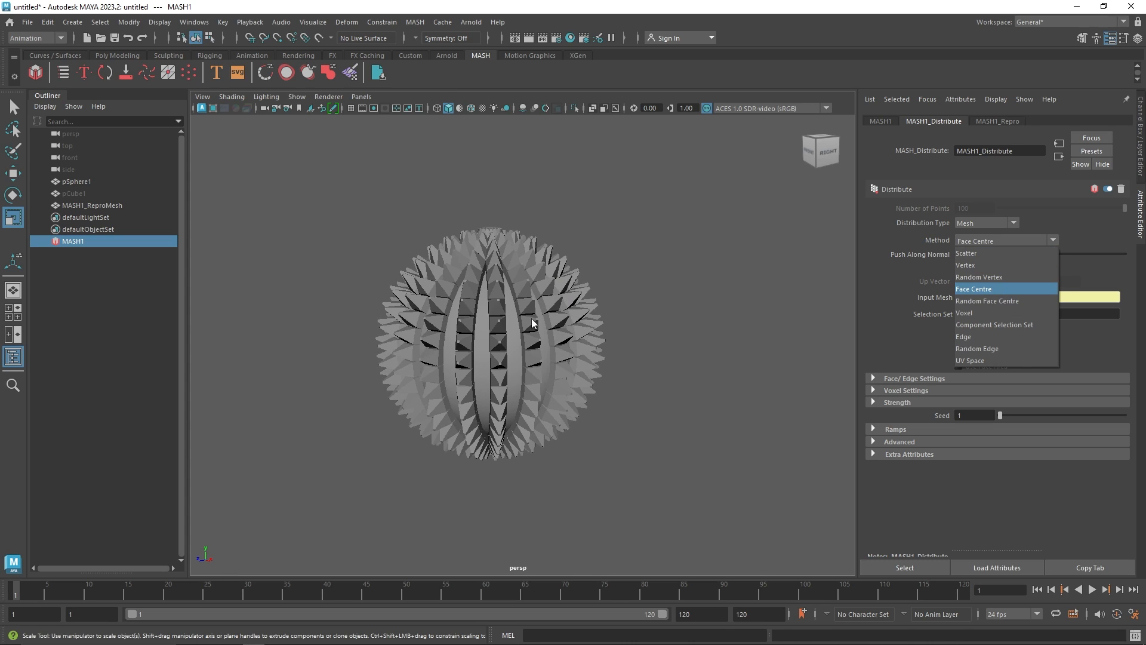
{"action": "left_click", "coordinate": [1001, 300]}
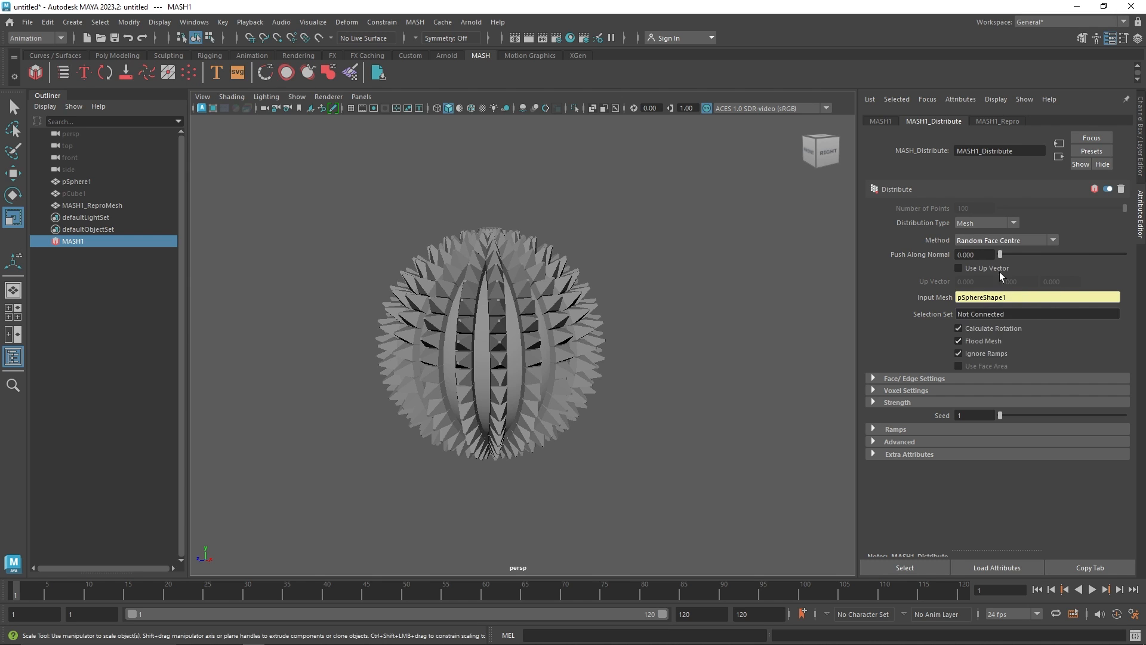
Switch the distribution Method to Voxel
{"action": "left_click", "coordinate": [1006, 240]}
{"action": "left_click", "coordinate": [1003, 313]}
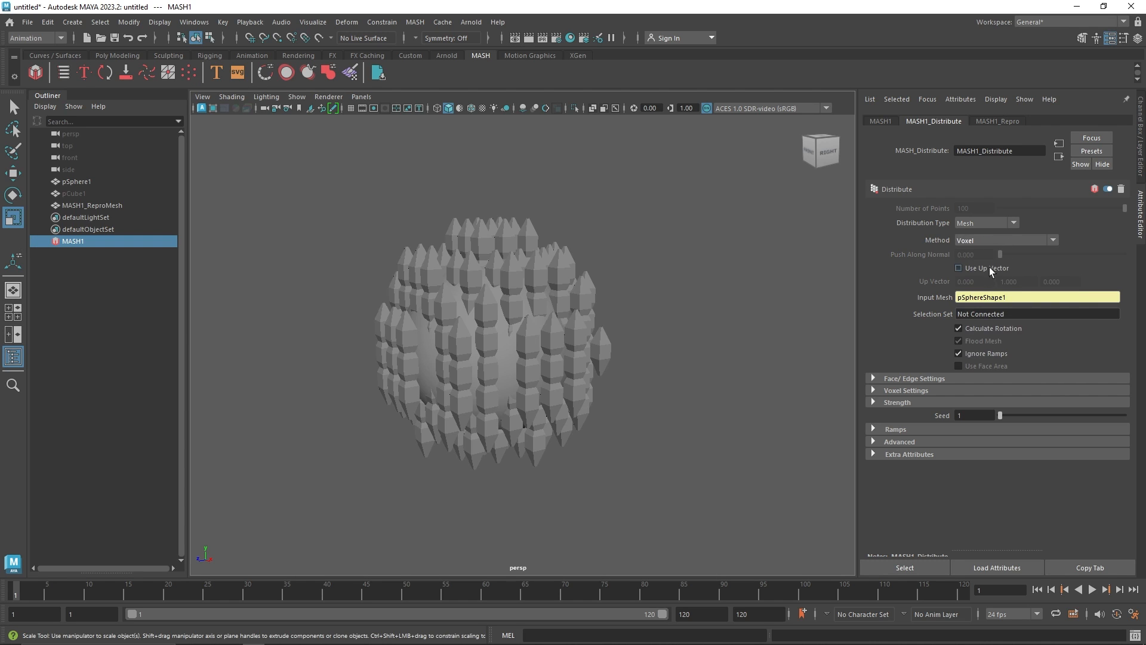
{"action": "left_click_drag", "start_coordinate": [600, 114], "coordinate": [617, 301], "text": "alt"}
{"action": "left_click", "coordinate": [592, 108]}
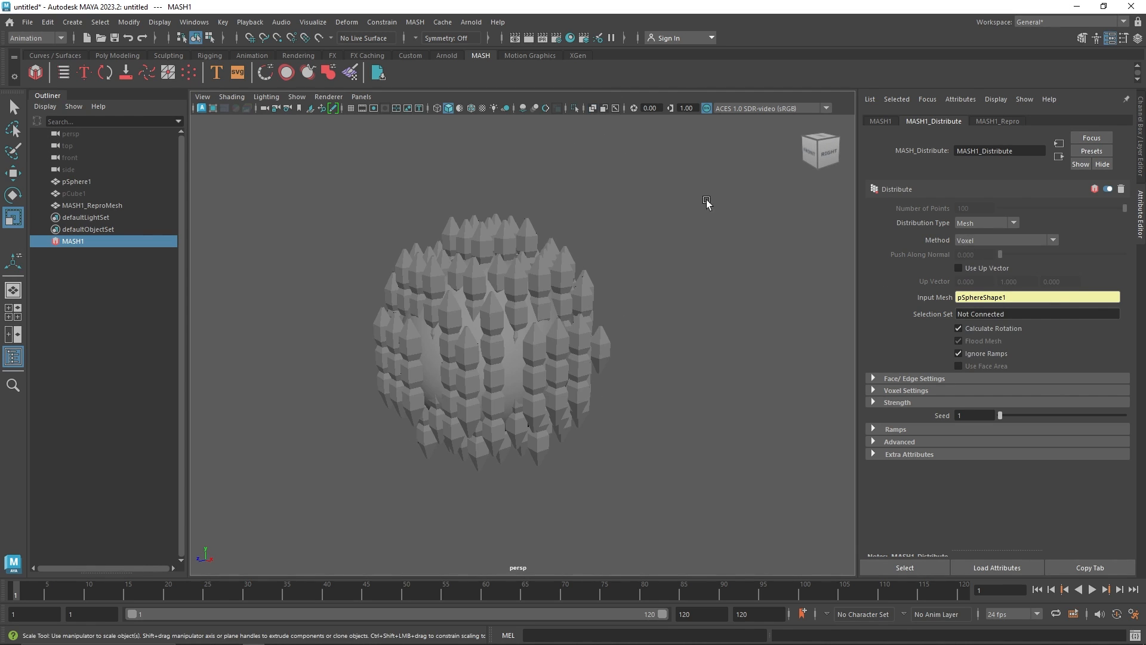
Switch the distribution Method to Edge
{"action": "left_click", "coordinate": [996, 243]}
{"action": "left_click", "coordinate": [983, 335]}
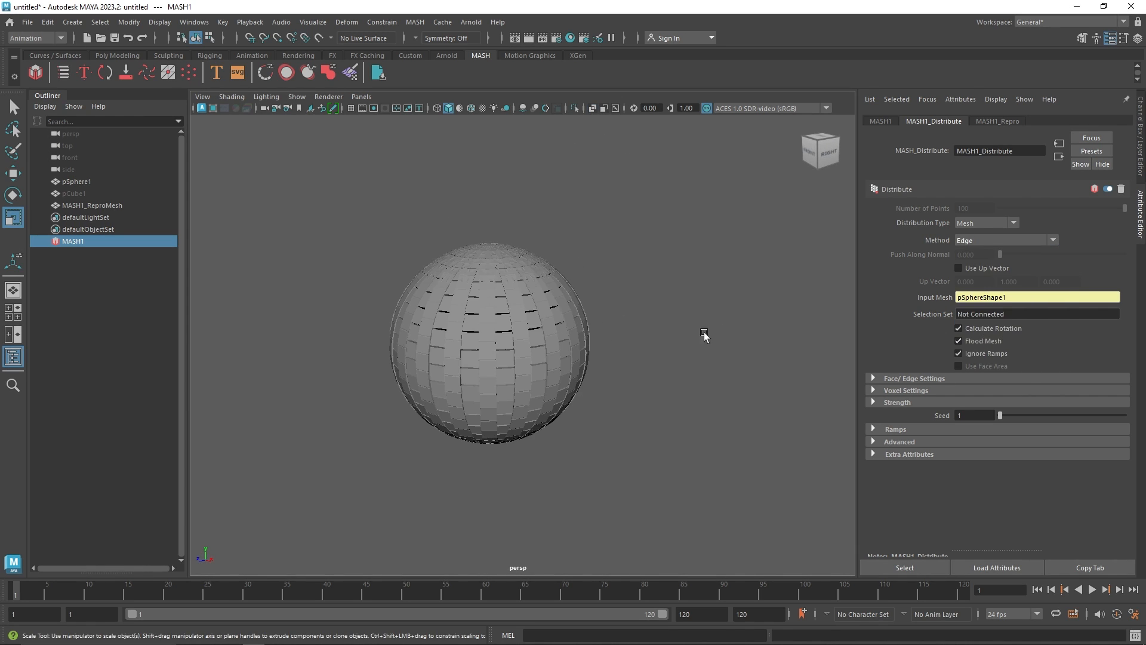
{"action": "left_click_drag", "start_coordinate": [634, 346], "coordinate": [616, 343], "text": "alt"}
{"action": "scroll", "coordinate": [537, 348], "scroll_direction": "up", "scroll_amount": 6}
{"action": "left_click_drag", "start_coordinate": [489, 324], "coordinate": [535, 309], "text": "alt"}
Enable scaling in the Face/Edge Settings with a Scale Multiplier of about 0.33
{"action": "left_click", "coordinate": [909, 379]}
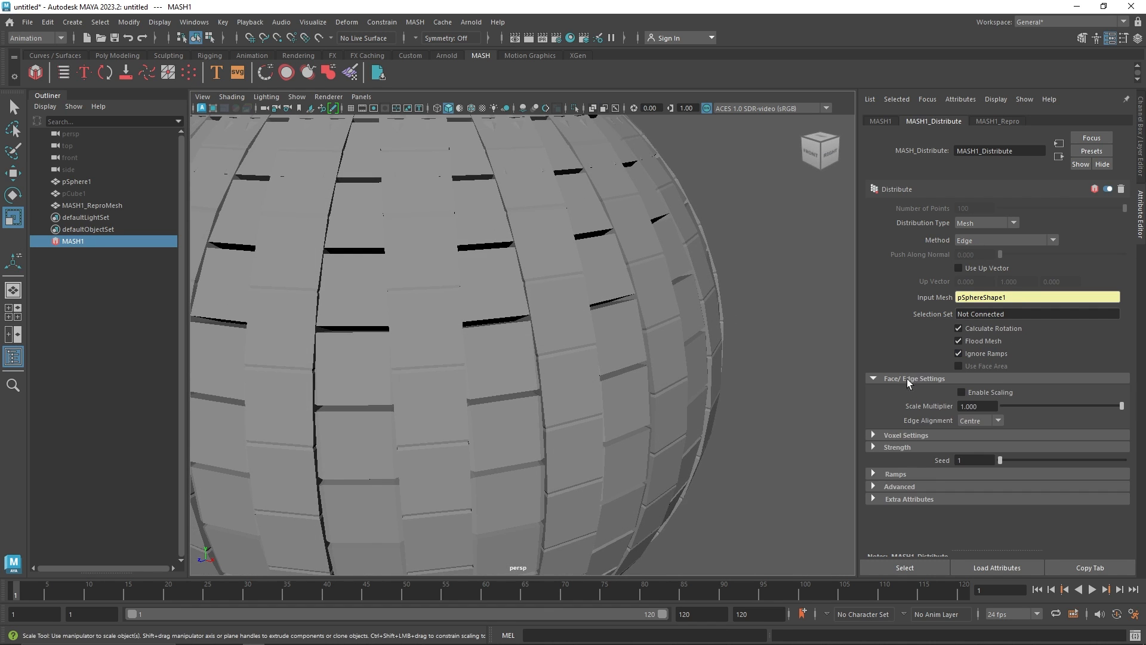
{"action": "left_click_drag", "start_coordinate": [1122, 405], "coordinate": [1042, 407]}
{"action": "left_click", "coordinate": [992, 391]}
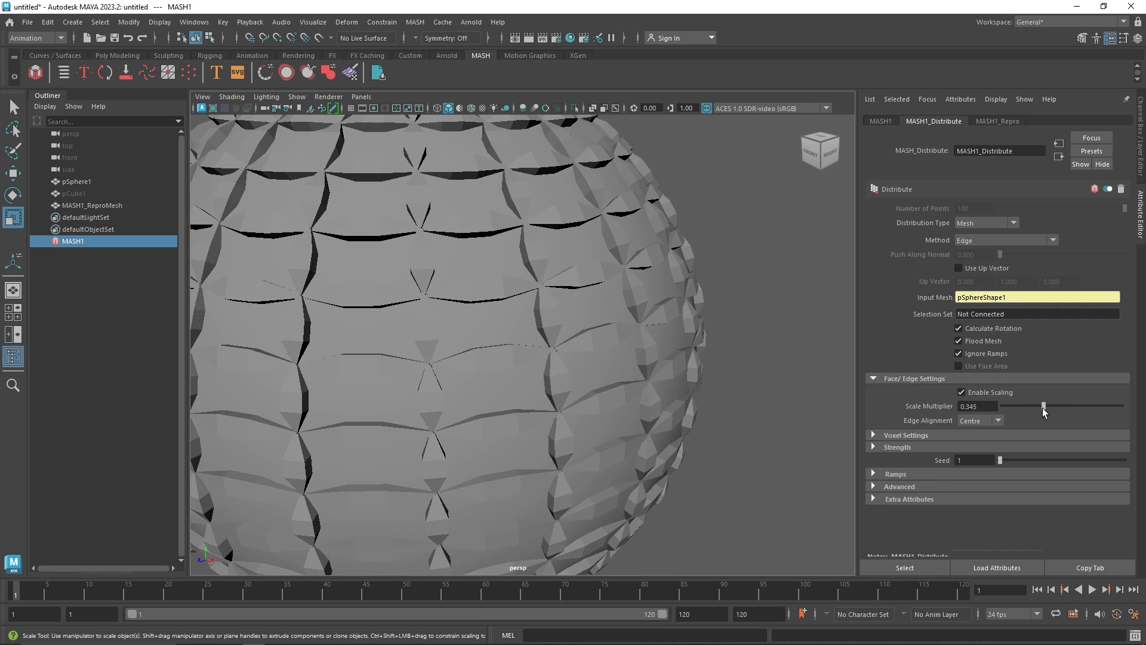
Switch the distribution Method to UV Space
{"action": "scroll", "coordinate": [507, 315], "scroll_direction": "down", "scroll_amount": 5}
{"action": "left_click_drag", "start_coordinate": [507, 315], "coordinate": [722, 302], "text": "alt"}
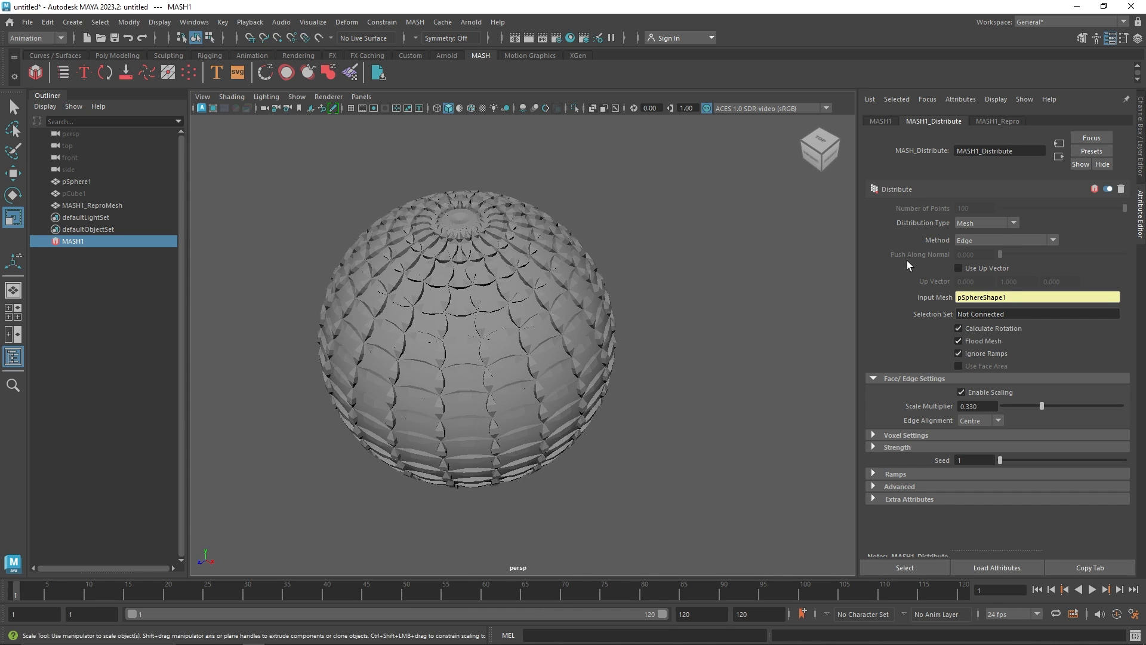
{"action": "left_click", "coordinate": [994, 241]}
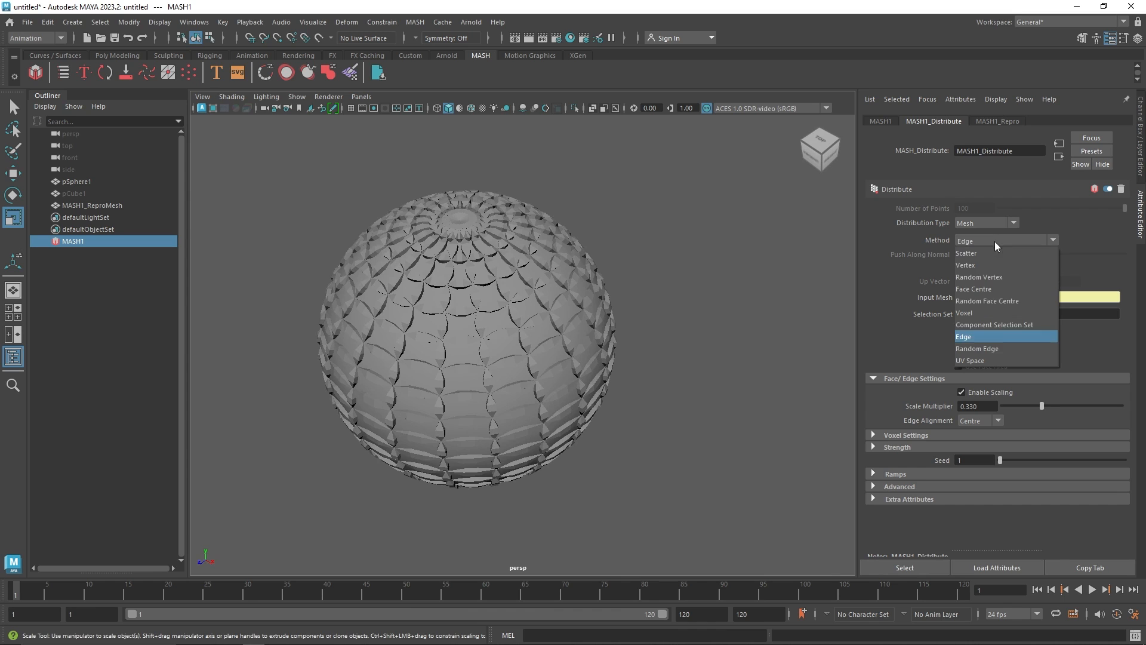
{"action": "left_click", "coordinate": [989, 360]}
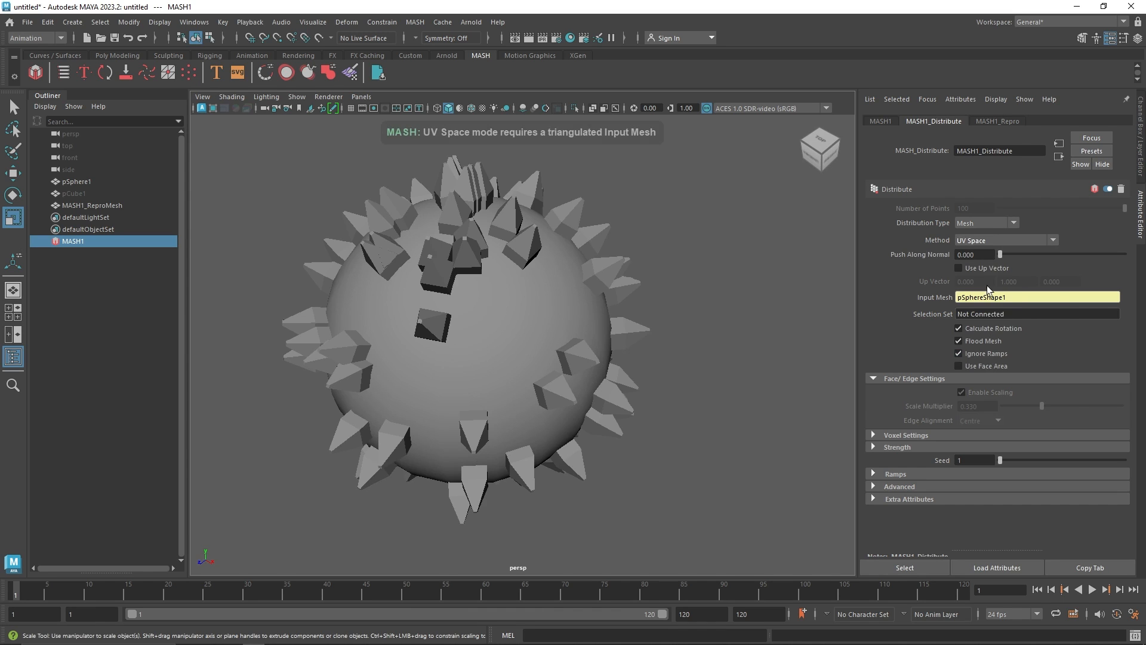
Switch the distribution Method to Random Edge
{"action": "left_click", "coordinate": [982, 240]}
{"action": "left_click", "coordinate": [984, 348]}
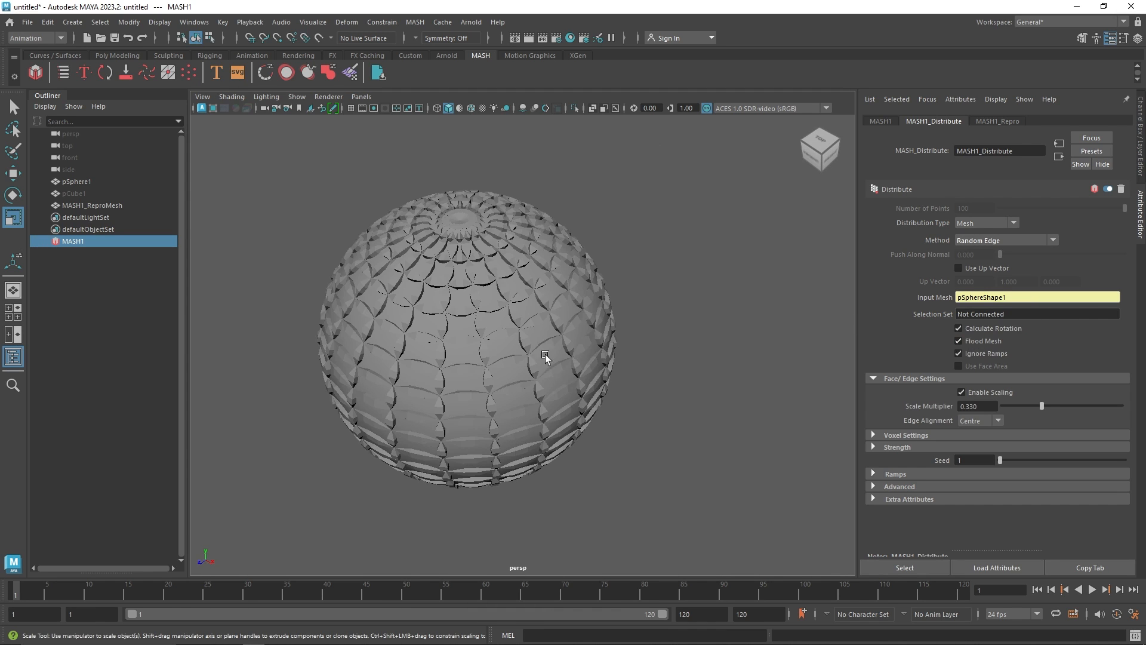
Disable Flood Mesh and set the Face/Edge Scale Multiplier to 1.0
{"action": "left_click_drag", "start_coordinate": [545, 357], "coordinate": [573, 286], "text": "alt"}
{"action": "left_click", "coordinate": [958, 341]}
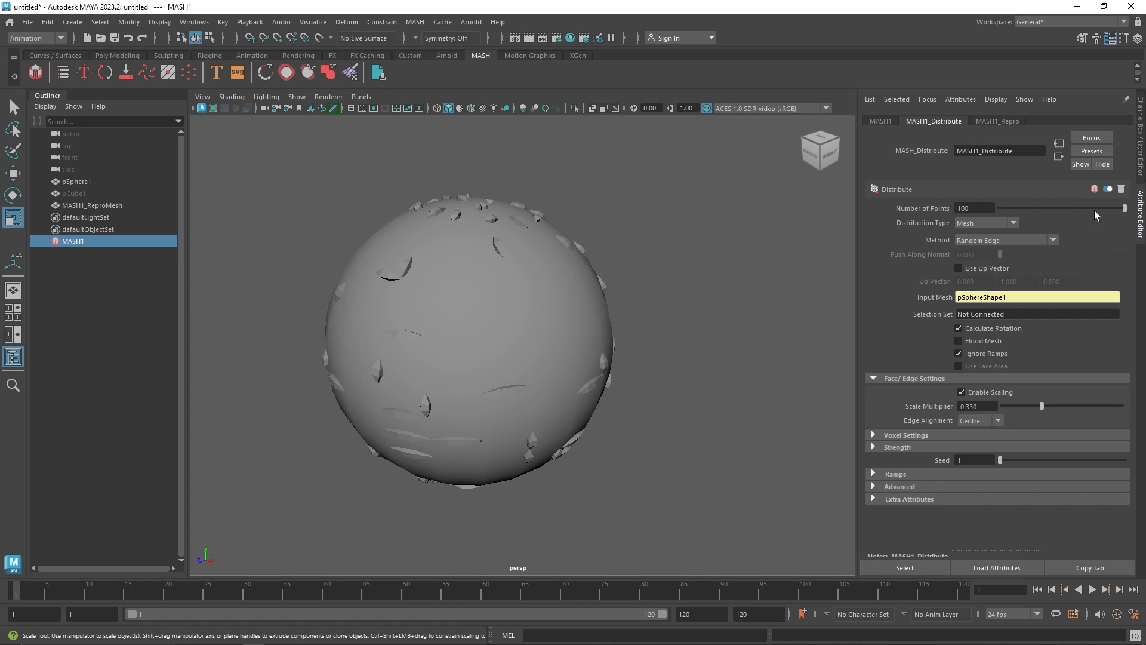
{"action": "mouse_move", "coordinate": [1124, 209]}
{"action": "left_mouse_down"}
{"action": "mouse_move", "coordinate": [1011, 214]}
{"action": "mouse_move", "coordinate": [1139, 220]}
{"action": "left_mouse_up"}
{"action": "left_click_drag", "start_coordinate": [1039, 405], "coordinate": [1126, 406]}
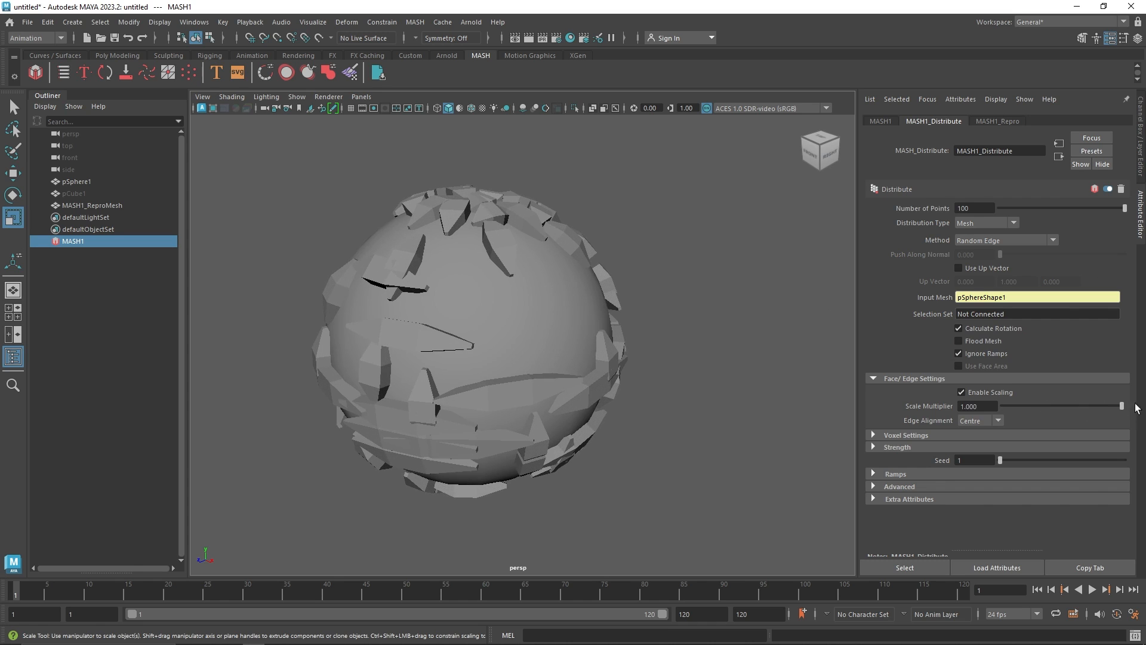
Switch the distribution Method to Voxel and set the Voxel Size to about 1.68
{"action": "left_click", "coordinate": [91, 194]}
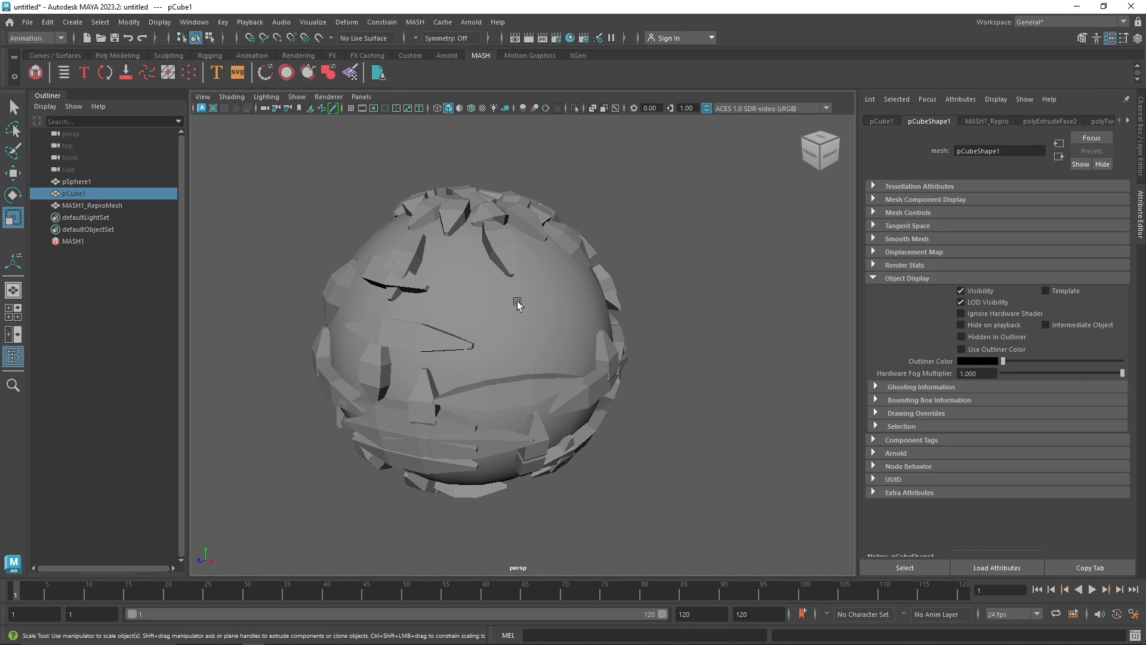
{"action": "left_click", "coordinate": [88, 241]}
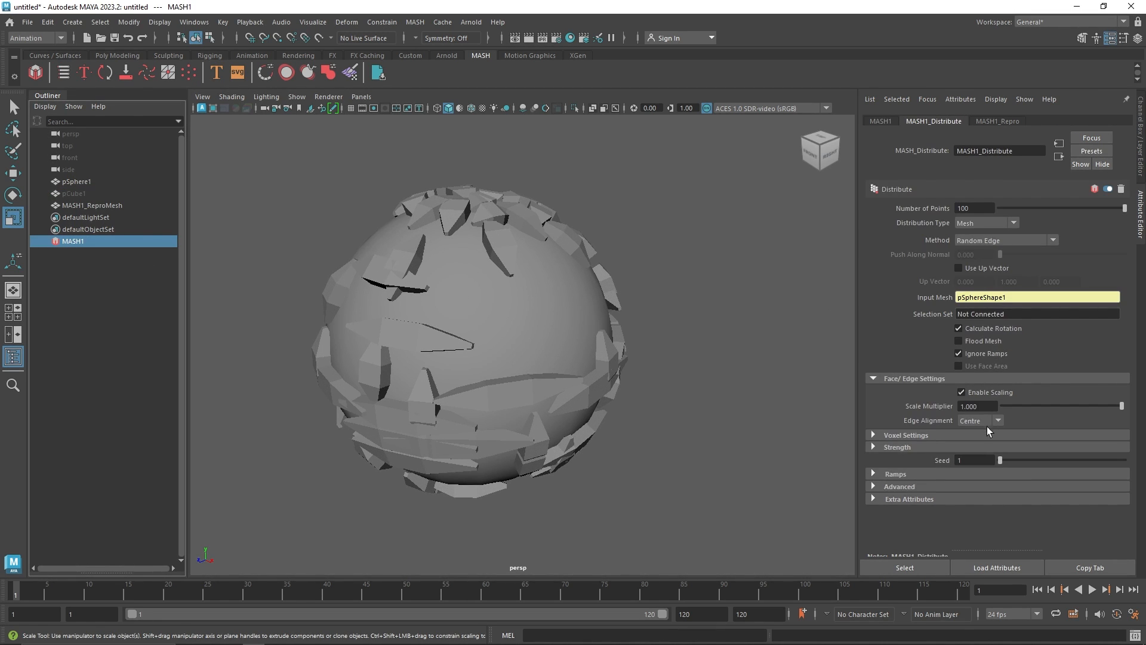
{"action": "left_click", "coordinate": [942, 435]}
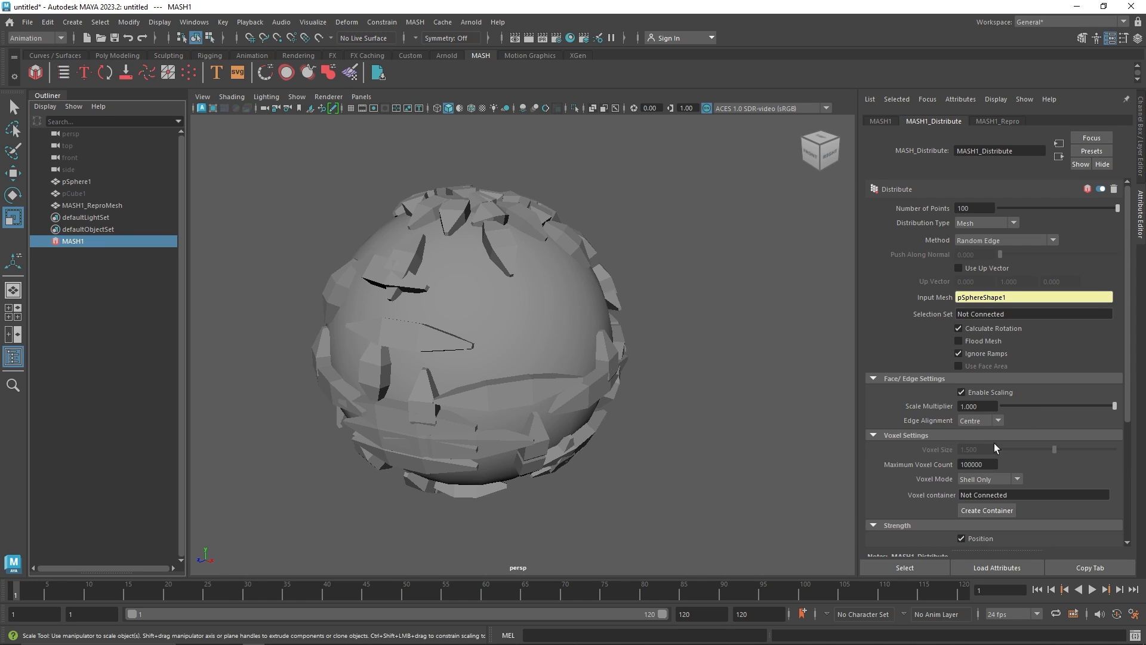
{"action": "left_click", "coordinate": [980, 223]}
{"action": "left_click", "coordinate": [926, 236]}
{"action": "left_click", "coordinate": [993, 240]}
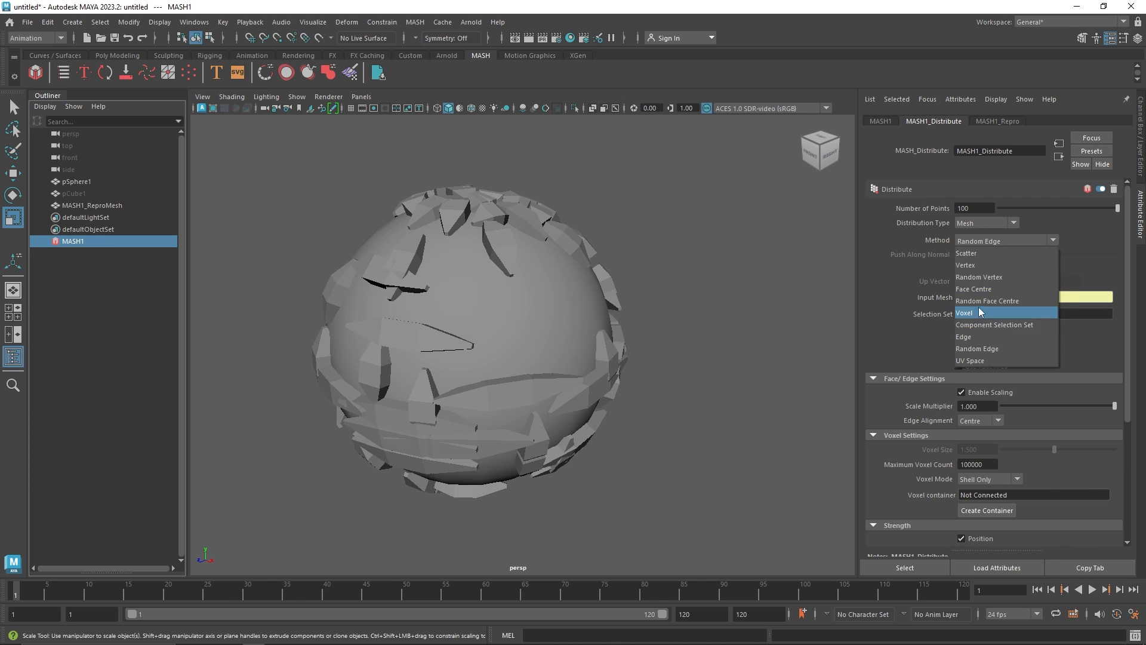
{"action": "left_click", "coordinate": [991, 323]}
{"action": "mouse_move", "coordinate": [1055, 449]}
{"action": "left_mouse_down"}
{"action": "mouse_move", "coordinate": [1086, 449]}
{"action": "mouse_move", "coordinate": [1023, 454]}
{"action": "mouse_move", "coordinate": [1062, 452]}
{"action": "left_mouse_up"}
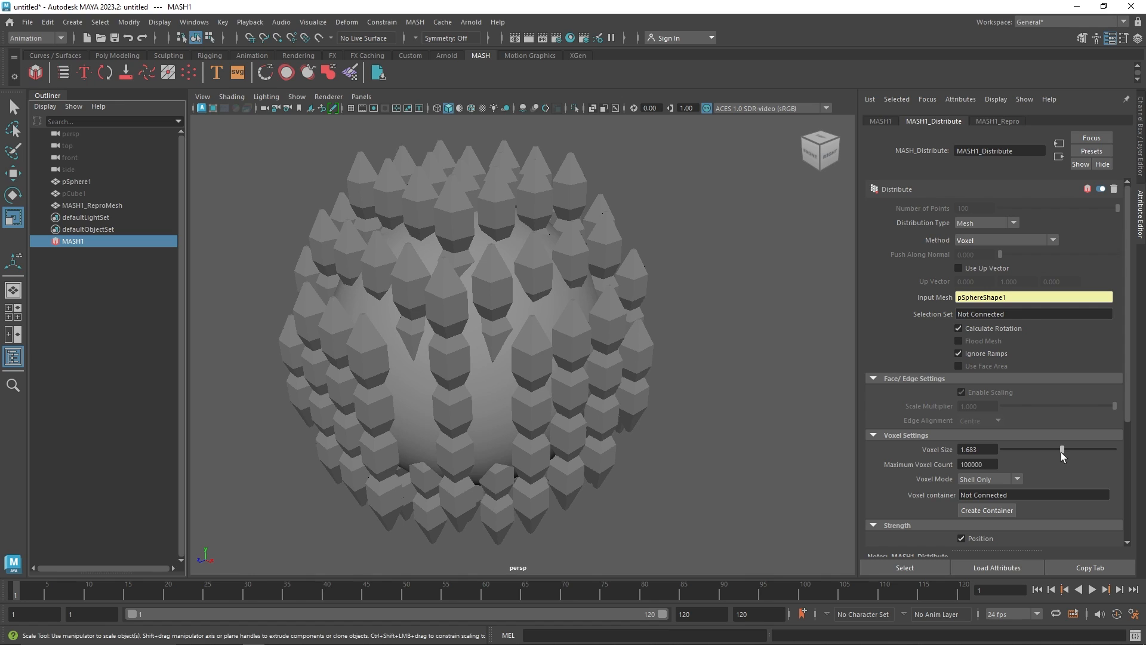
Delete the MASH network, the cube and the sphere to clear the scene
{"action": "left_click", "coordinate": [991, 240]}
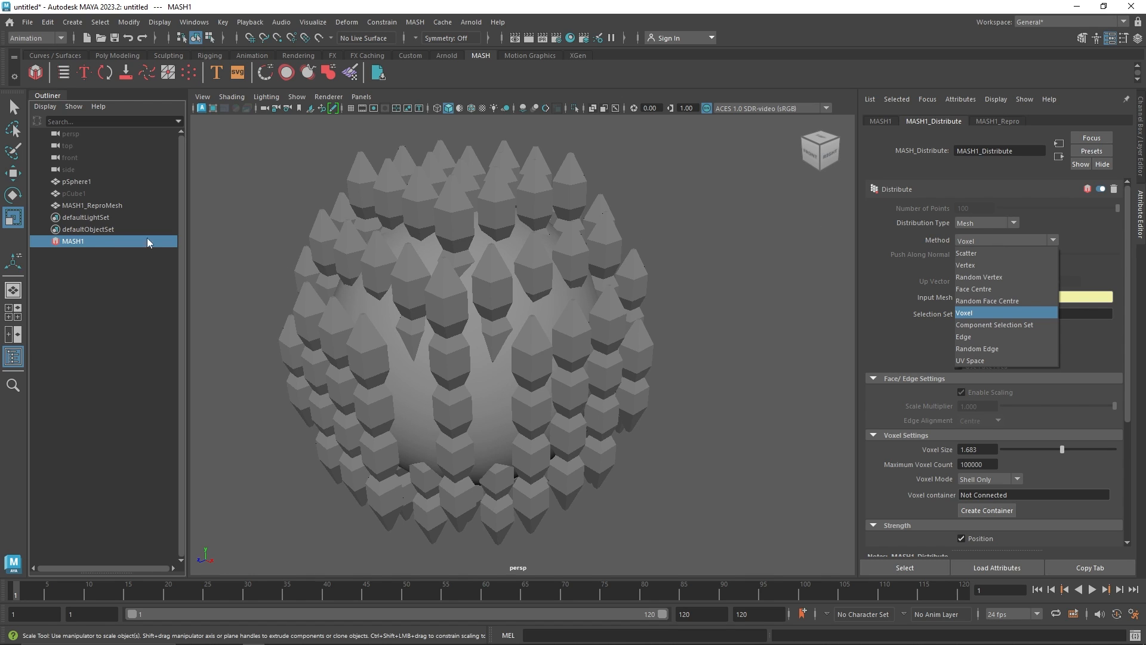
{"action": "left_click", "coordinate": [89, 240]}
{"action": "key", "text": "Delete"}
{"action": "left_click", "coordinate": [92, 206]}
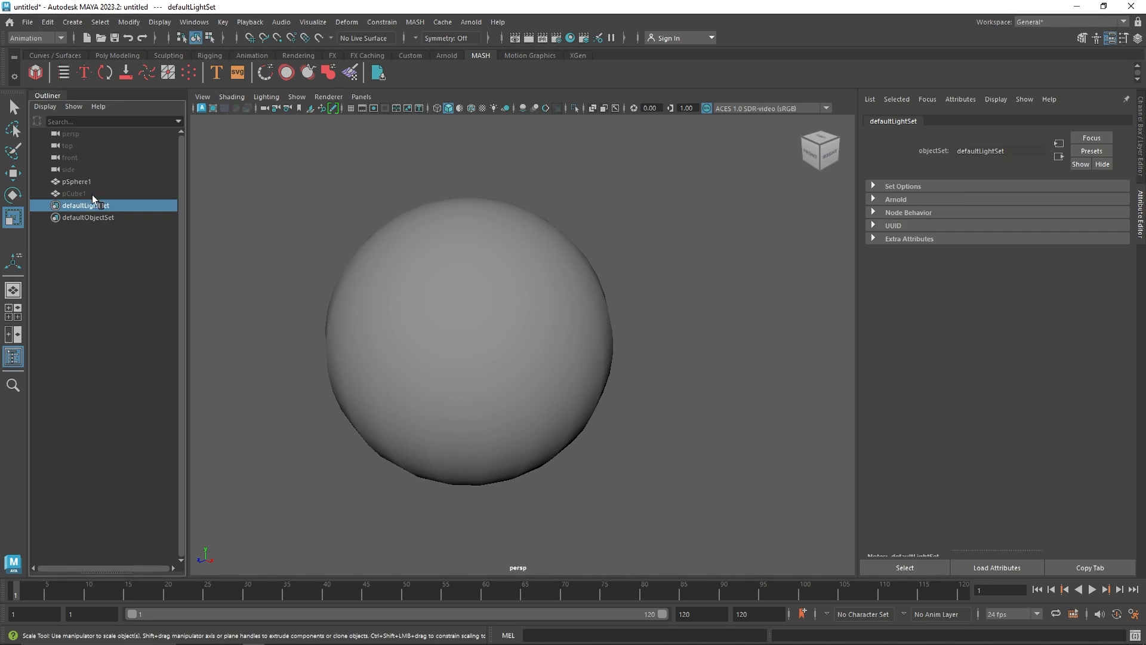
{"action": "left_click", "coordinate": [91, 195]}
{"action": "key", "text": "Delete"}
{"action": "left_click", "coordinate": [85, 180]}
{"action": "key", "text": "Delete"}
Create a polygon cube and build a new MASH network from it
{"action": "left_click", "coordinate": [117, 55]}
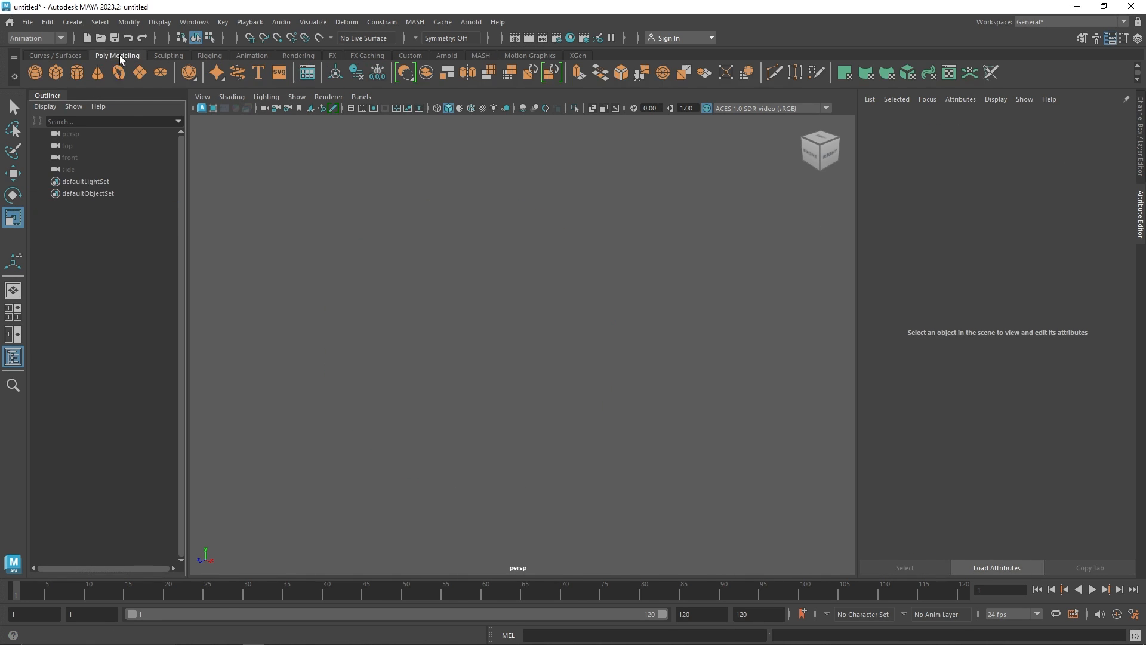
{"action": "left_click", "coordinate": [56, 73]}
{"action": "left_click", "coordinate": [481, 55]}
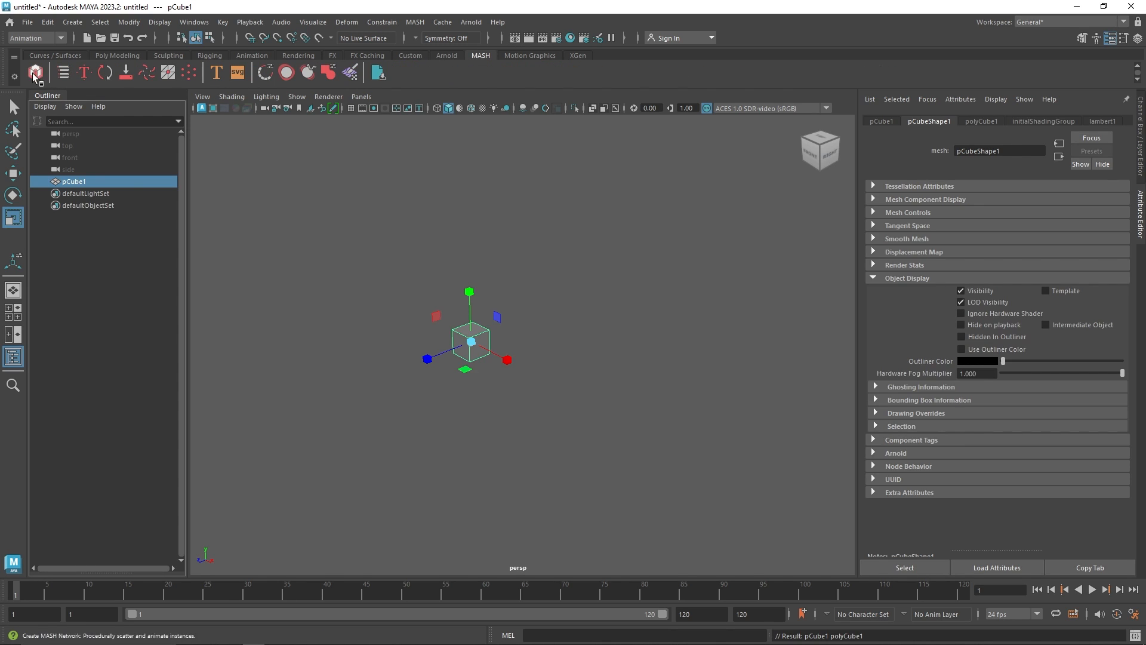
{"action": "left_click", "coordinate": [35, 72]}
Set the network's Distribution Type to inPositionPP
{"action": "left_click", "coordinate": [976, 224]}
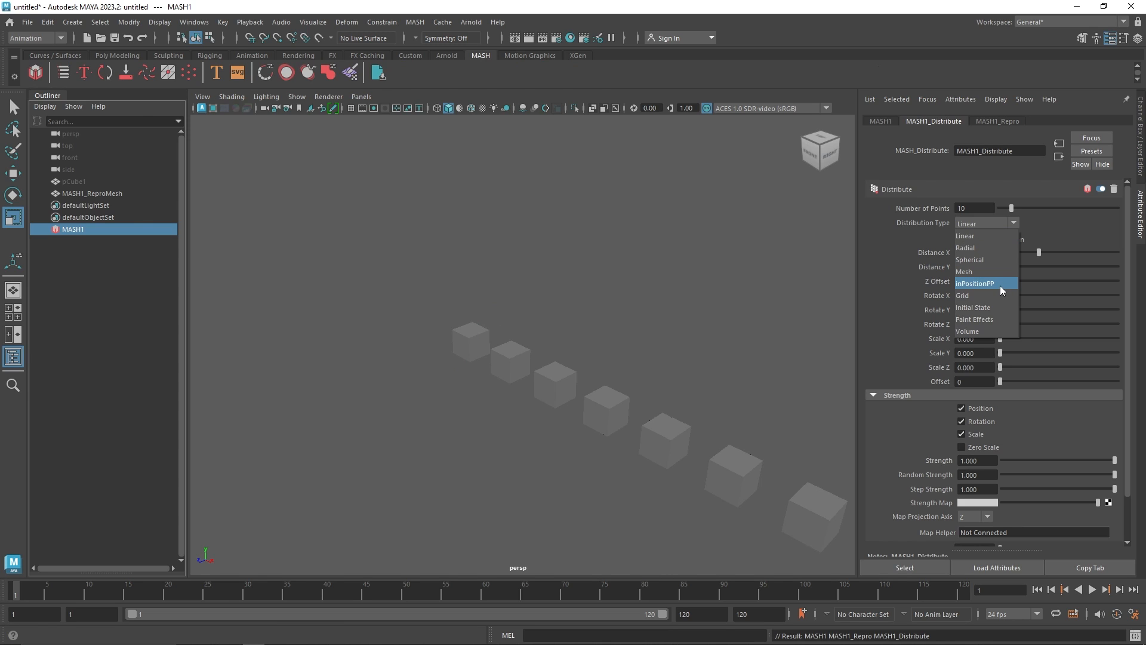
{"action": "left_click_drag", "start_coordinate": [595, 358], "coordinate": [509, 366], "text": "alt"}
{"action": "left_click", "coordinate": [983, 227]}
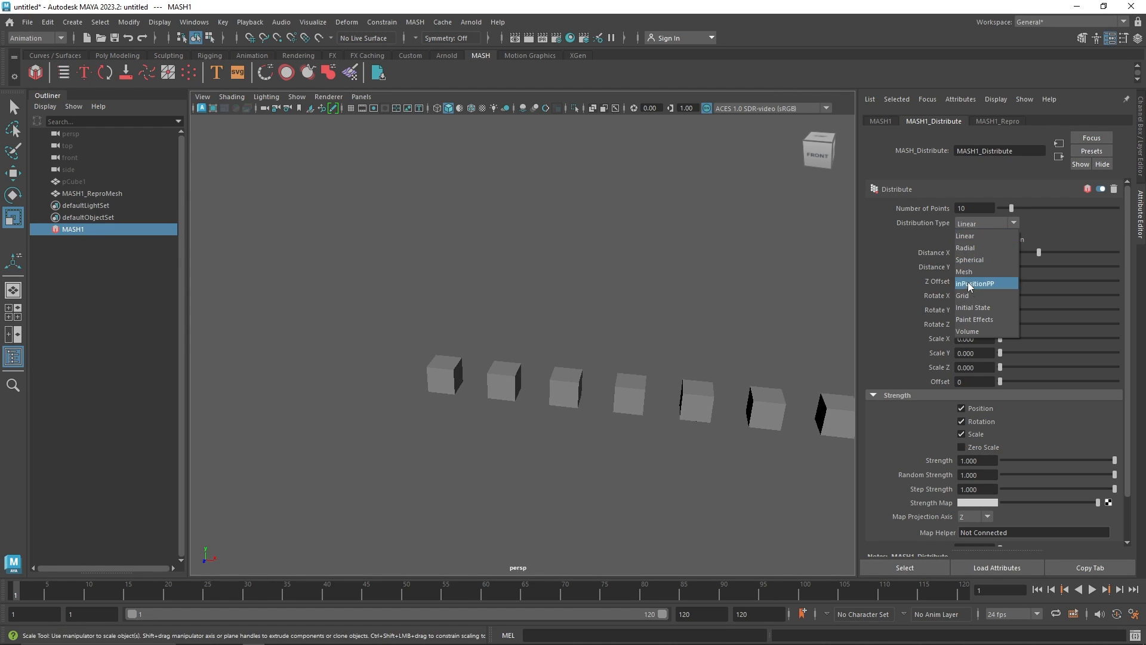
{"action": "left_click", "coordinate": [989, 281]}
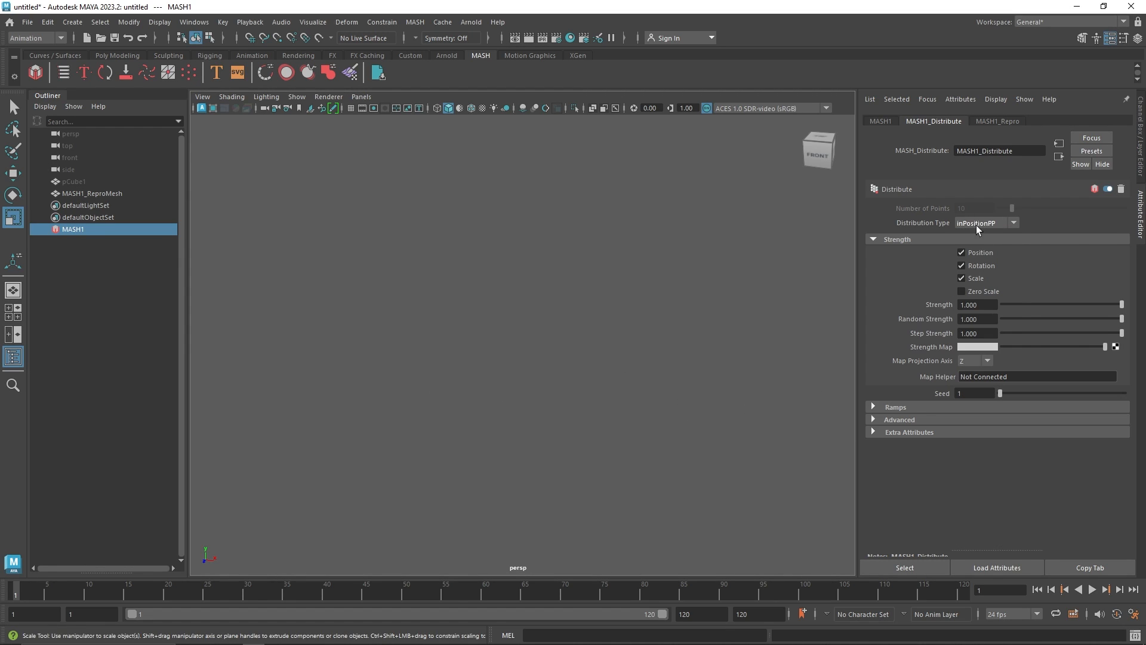
Change the Distribution Type to Spherical
{"action": "left_click", "coordinate": [980, 227]}
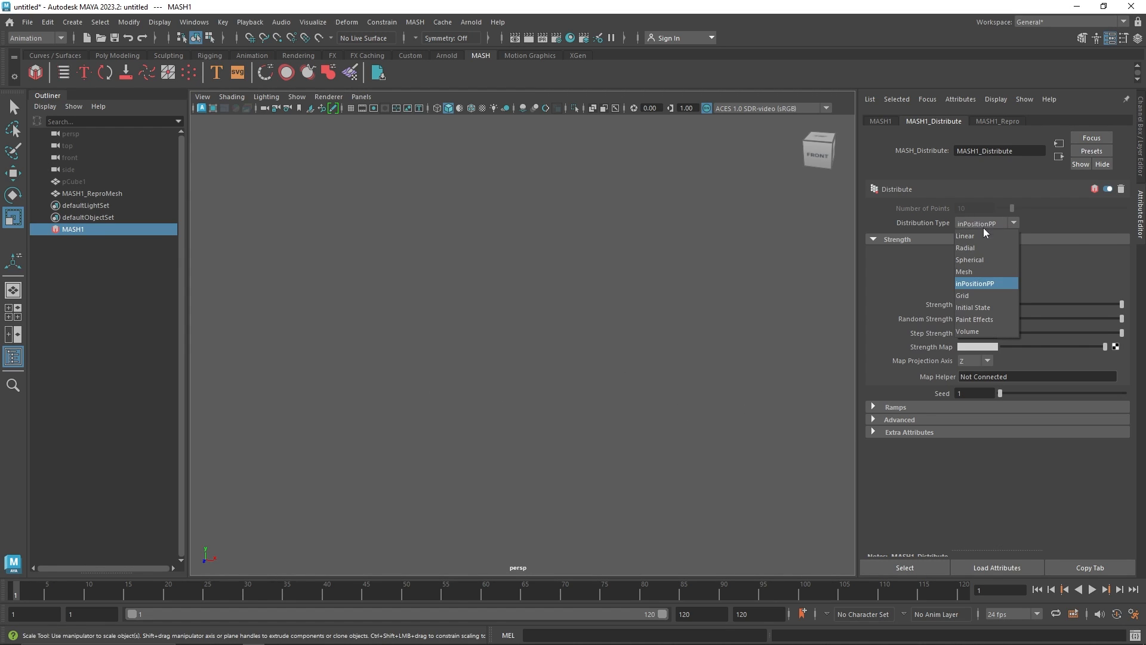
{"action": "left_click", "coordinate": [987, 260]}
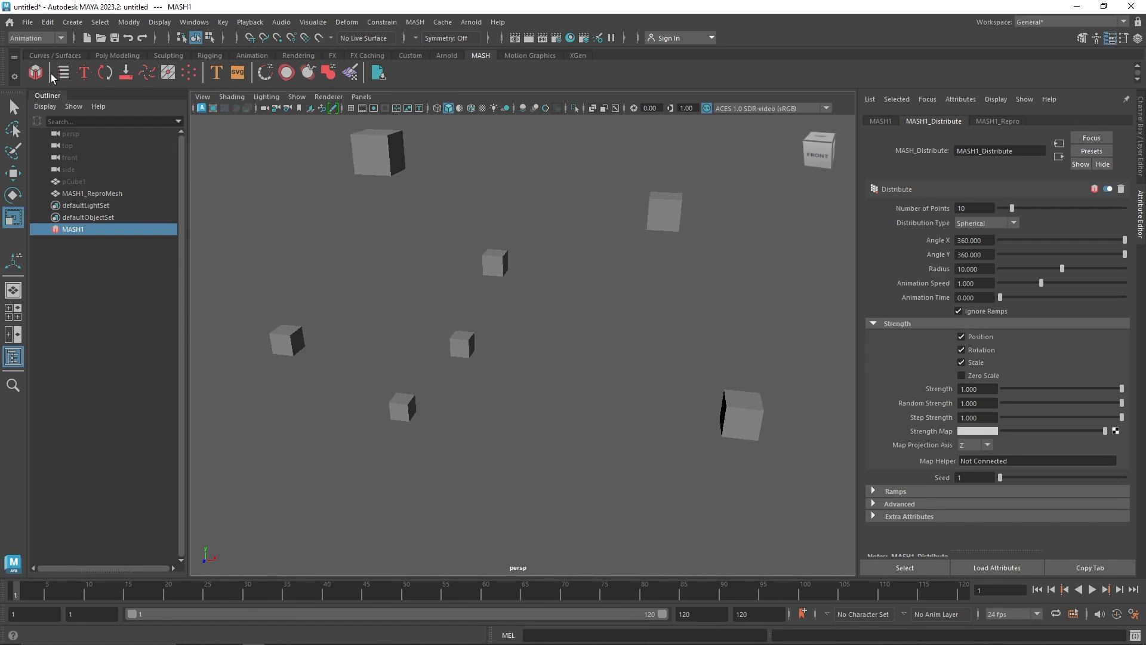
Delete the cube together with its MASH network
{"action": "left_click", "coordinate": [89, 183]}
{"action": "key", "text": "Delete"}
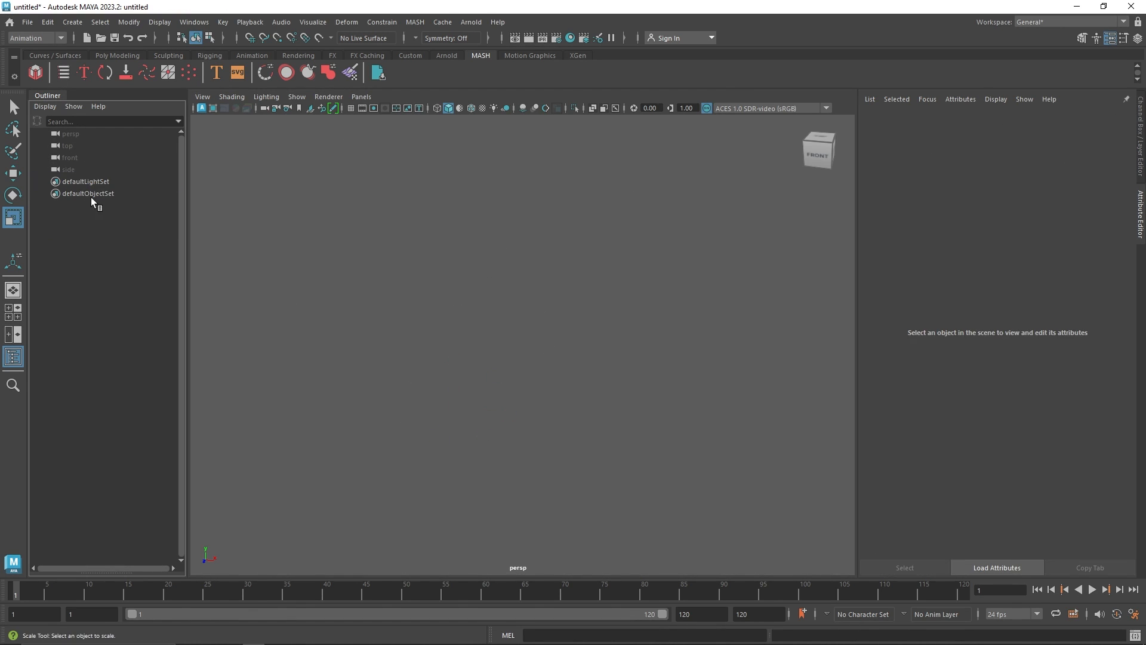
{"action": "left_click", "coordinate": [91, 191]}
{"action": "left_click", "coordinate": [90, 170]}
Create a polygon sphere and build a new MASH network from it
{"action": "left_click", "coordinate": [114, 55]}
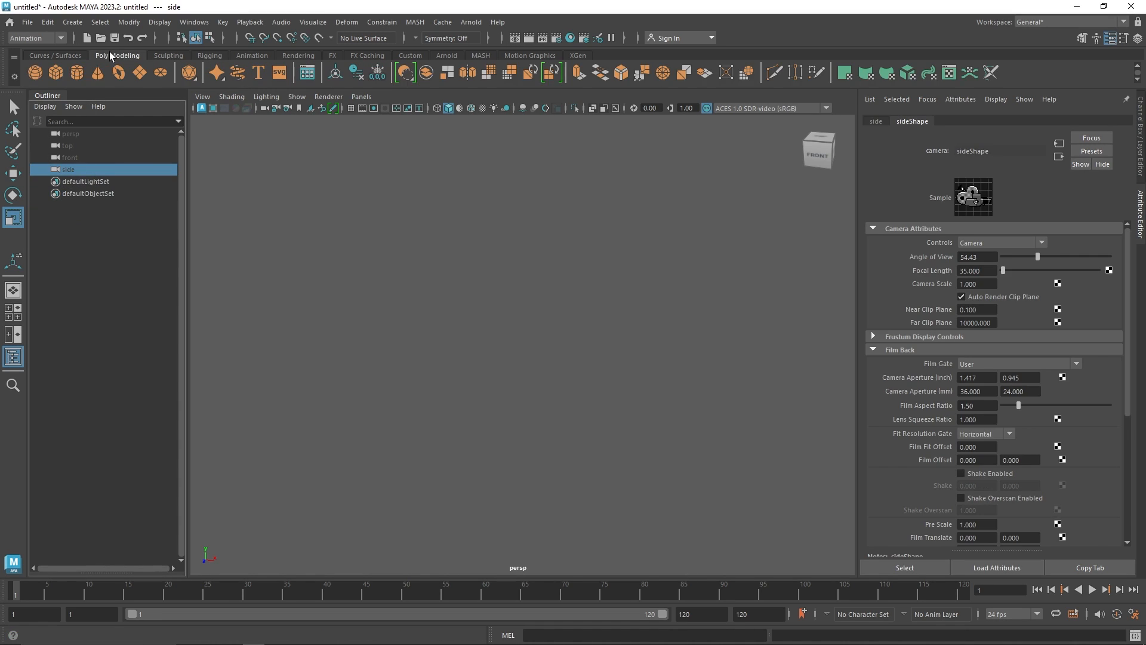
{"action": "left_click", "coordinate": [40, 74]}
{"action": "mouse_move", "coordinate": [573, 366]}
{"action": "left_mouse_down", "text": "alt"}
{"action": "mouse_move", "coordinate": [529, 382]}
{"action": "mouse_move", "coordinate": [567, 364]}
{"action": "left_mouse_up", "text": "alt"}
{"action": "left_click", "coordinate": [481, 55]}
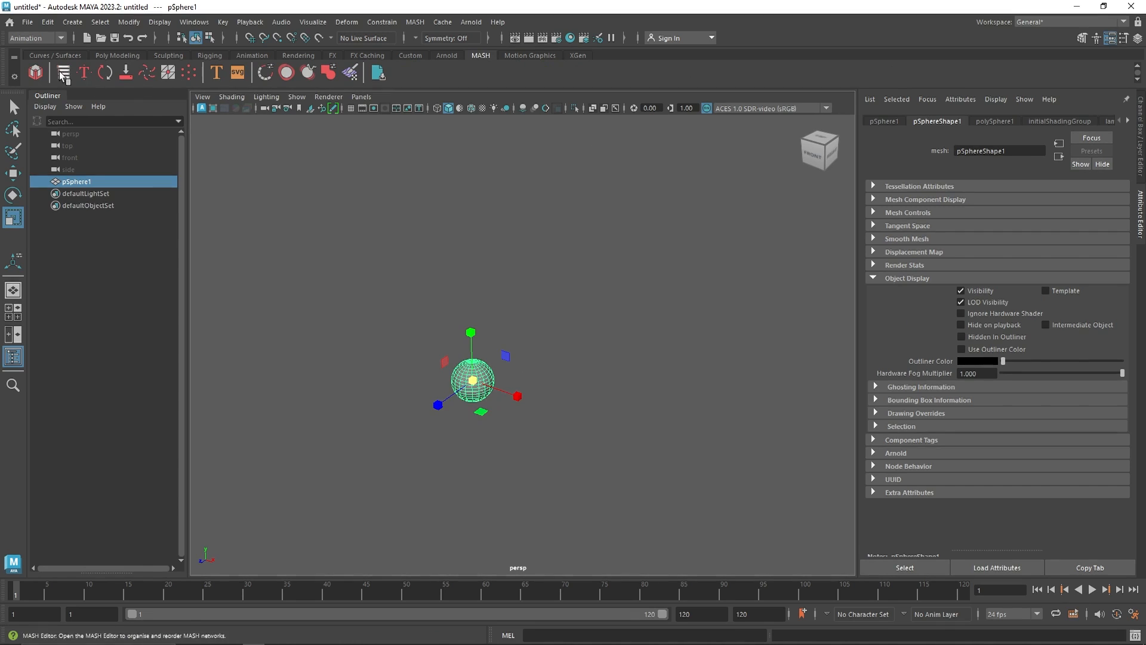
{"action": "left_click", "coordinate": [35, 72]}
Set the Distribution Type to Spherical with a Radius of about 7.34
{"action": "left_click", "coordinate": [987, 223]}
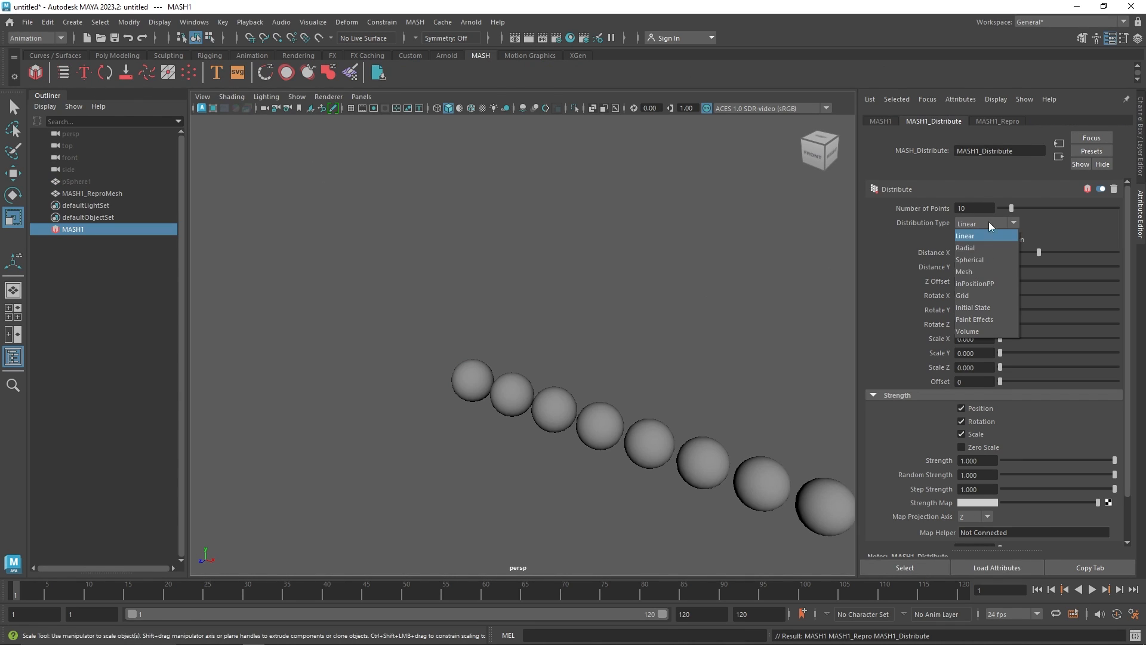
{"action": "left_click", "coordinate": [983, 260]}
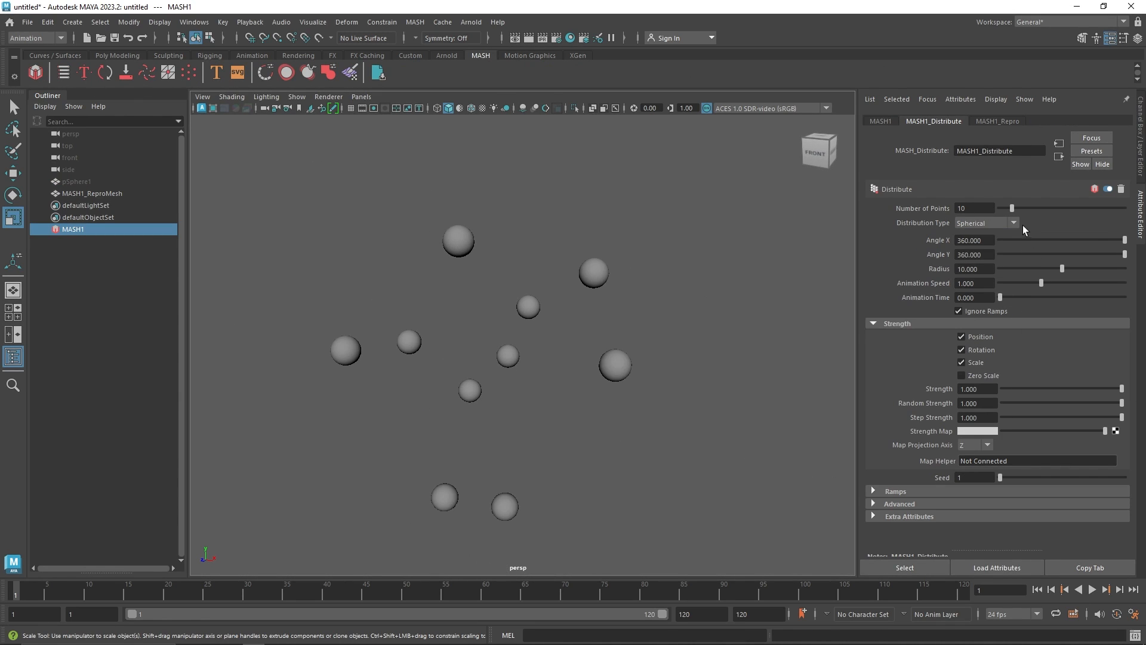
{"action": "left_click_drag", "start_coordinate": [1062, 268], "coordinate": [1044, 274]}
{"action": "mouse_move", "coordinate": [531, 360]}
{"action": "left_mouse_down", "text": "alt"}
{"action": "mouse_move", "coordinate": [468, 366]}
{"action": "mouse_move", "coordinate": [517, 361]}
{"action": "mouse_move", "coordinate": [538, 376]}
{"action": "left_mouse_up", "text": "alt"}
{"action": "middle_click_drag", "start_coordinate": [485, 377], "coordinate": [521, 360], "text": "alt"}
{"action": "scroll", "coordinate": [521, 359], "scroll_direction": "up", "scroll_amount": 3}
{"action": "left_click_drag", "start_coordinate": [517, 365], "coordinate": [507, 364], "text": "alt"}
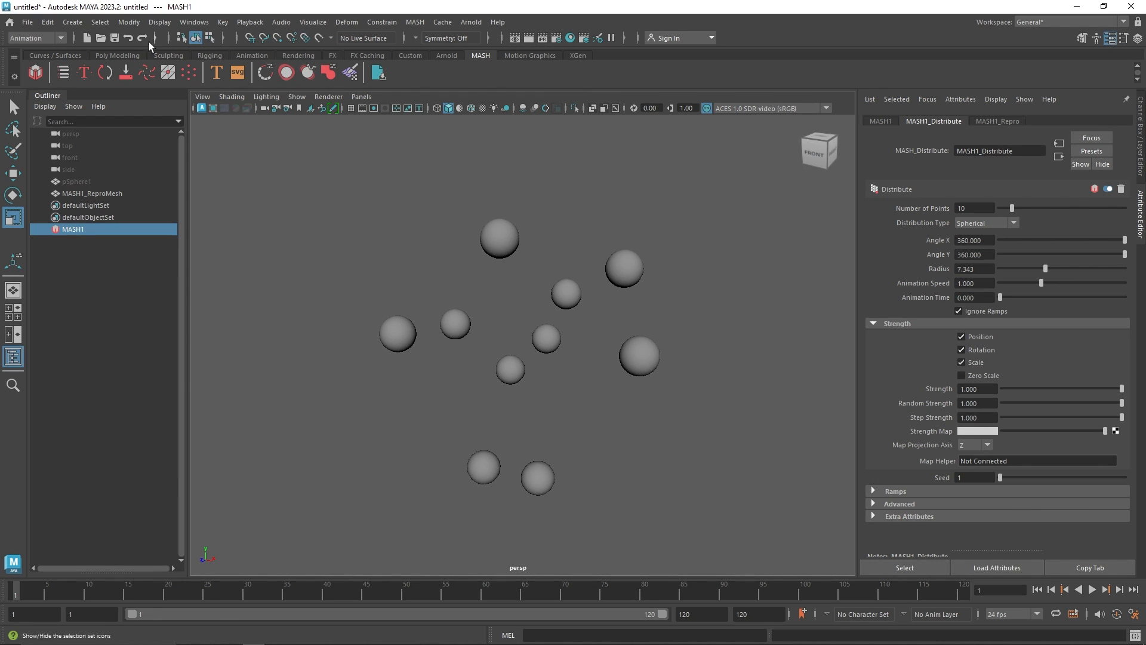
Switch to the FX menu set and open the nParticles menu
{"action": "left_click", "coordinate": [41, 39]}
{"action": "left_click", "coordinate": [51, 87]}
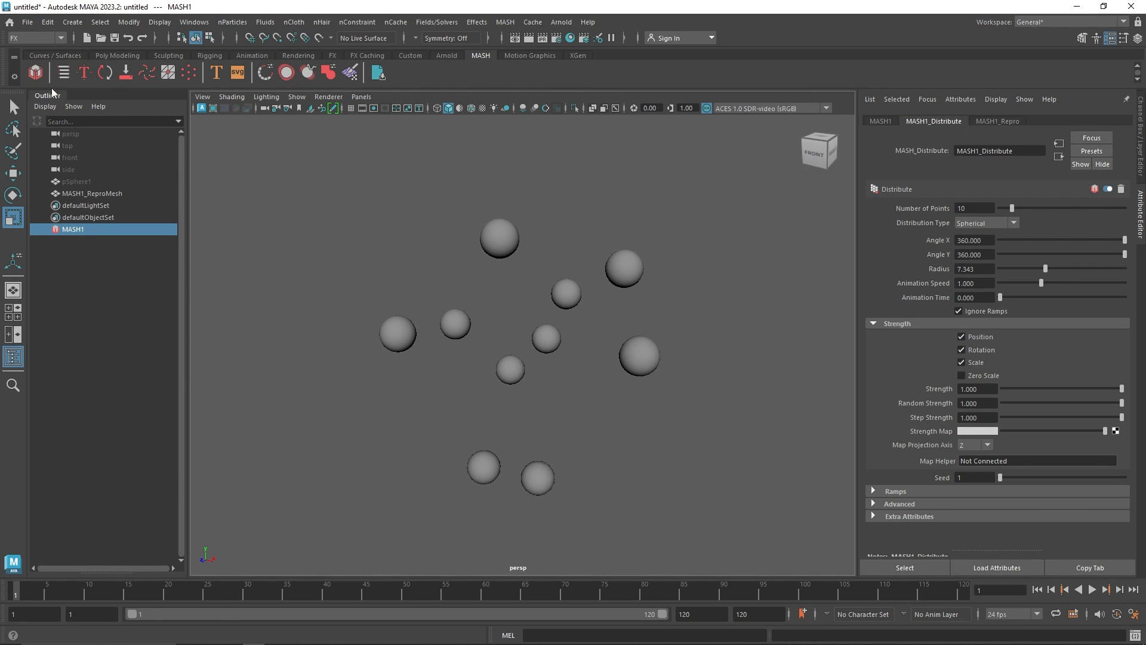
{"action": "left_click", "coordinate": [229, 23]}
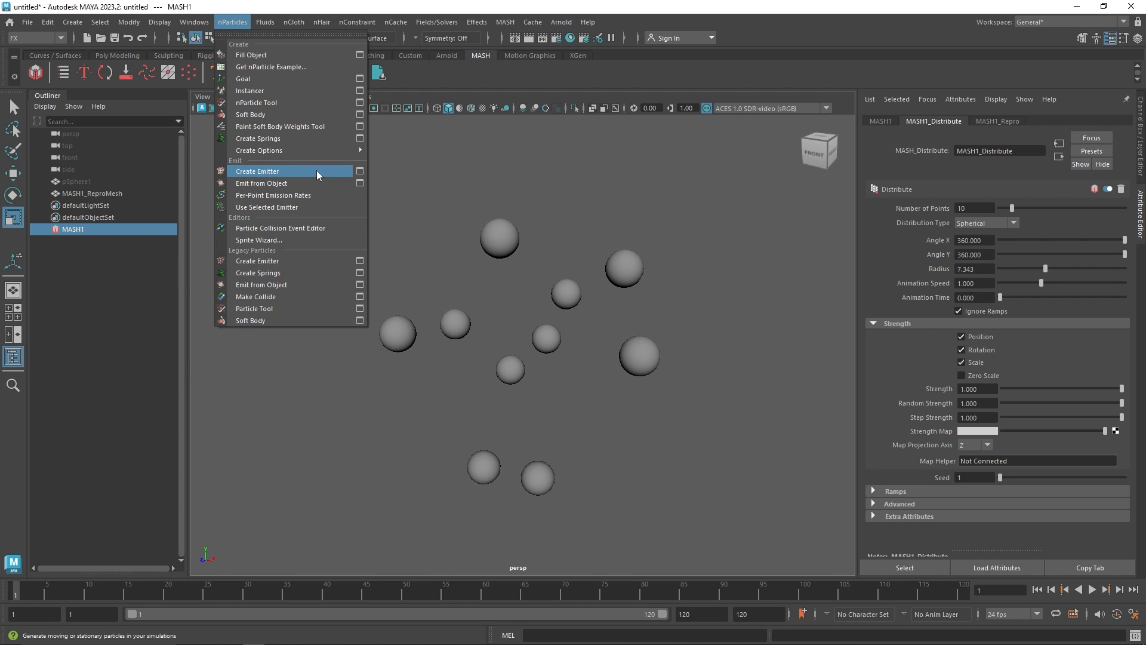
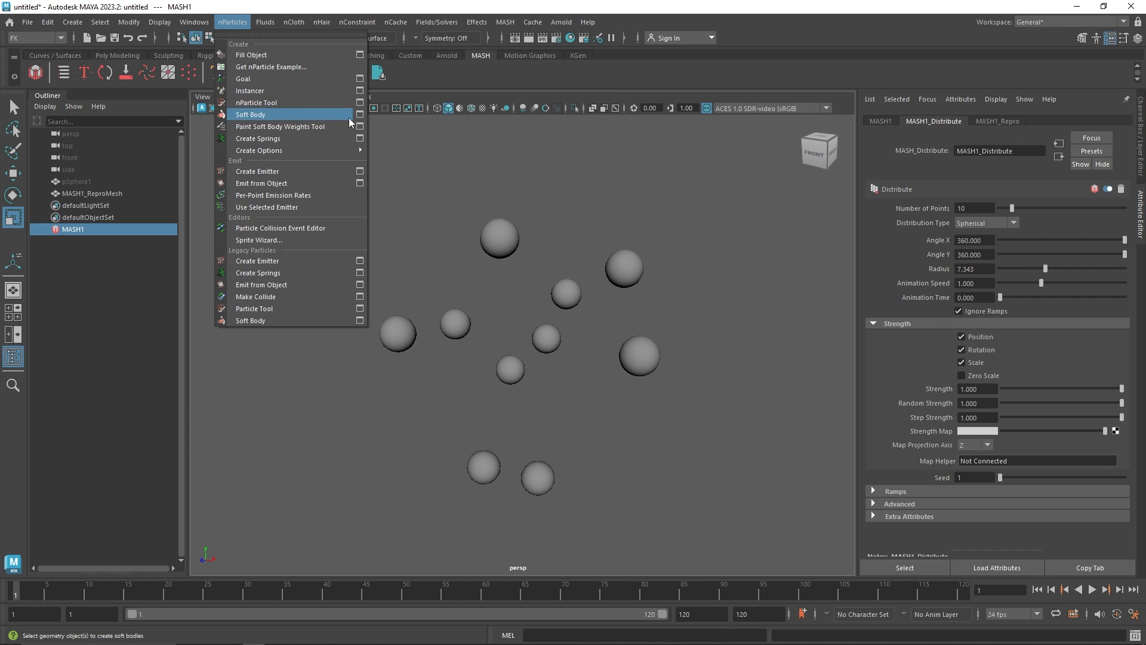
Open the nParticle Tool settings with the MASH network selected
{"action": "left_click", "coordinate": [359, 102]}
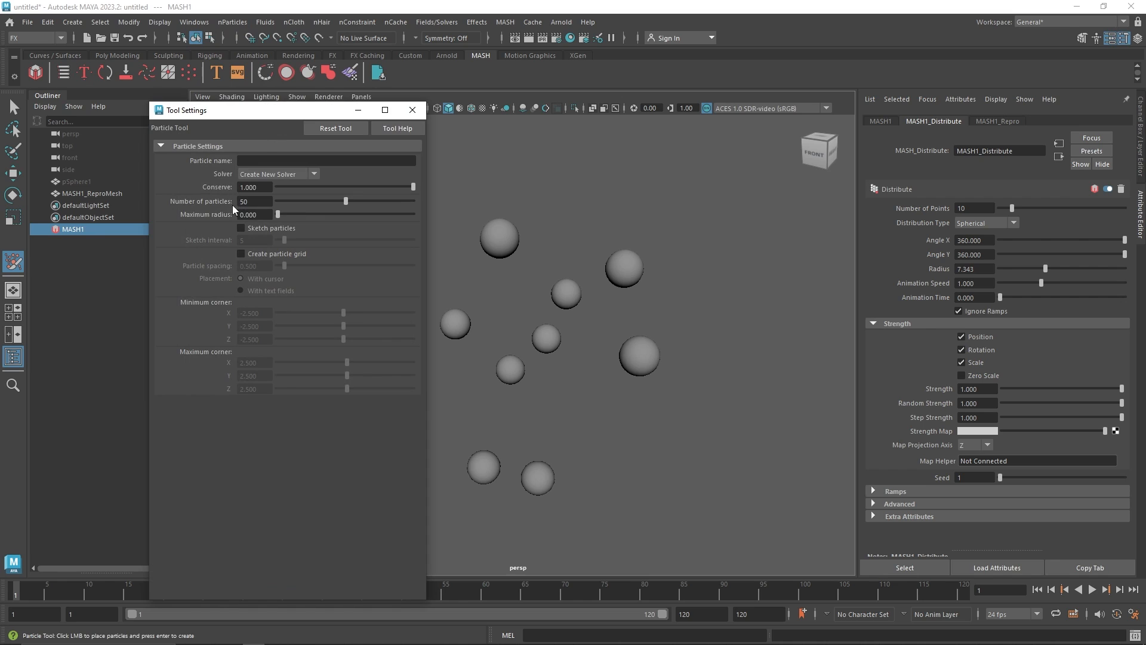
{"action": "left_click_drag", "start_coordinate": [219, 113], "coordinate": [240, 100]}
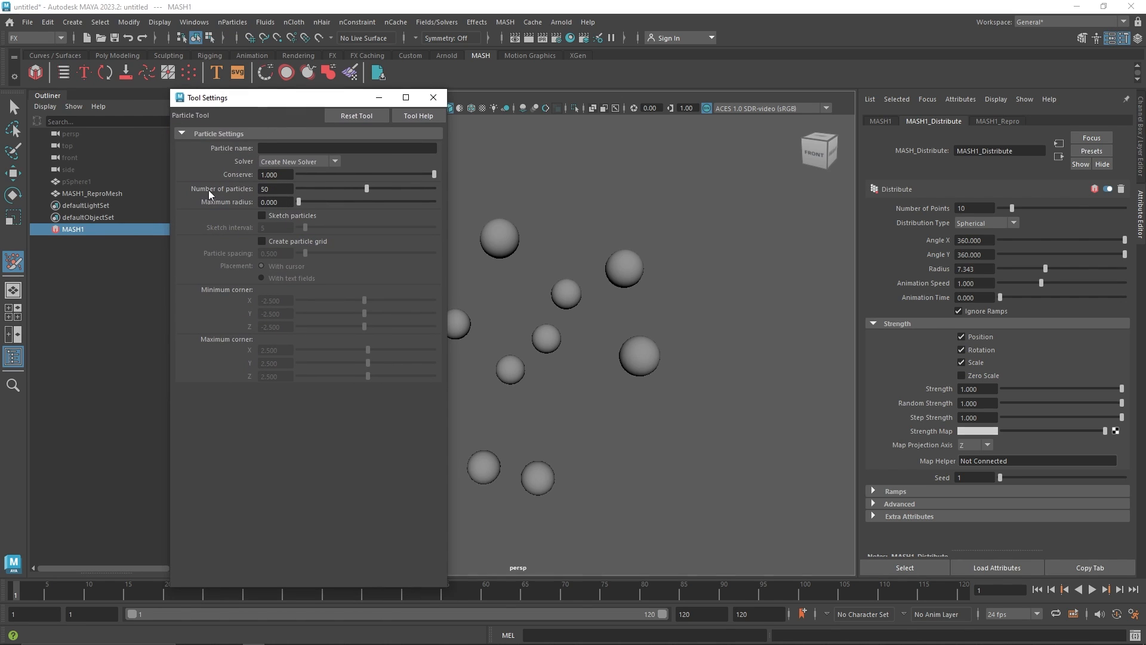
{"action": "left_click", "coordinate": [60, 226]}
Set the MASH Distribute Number of Points to 50
{"action": "left_click_drag", "start_coordinate": [975, 208], "coordinate": [902, 207]}
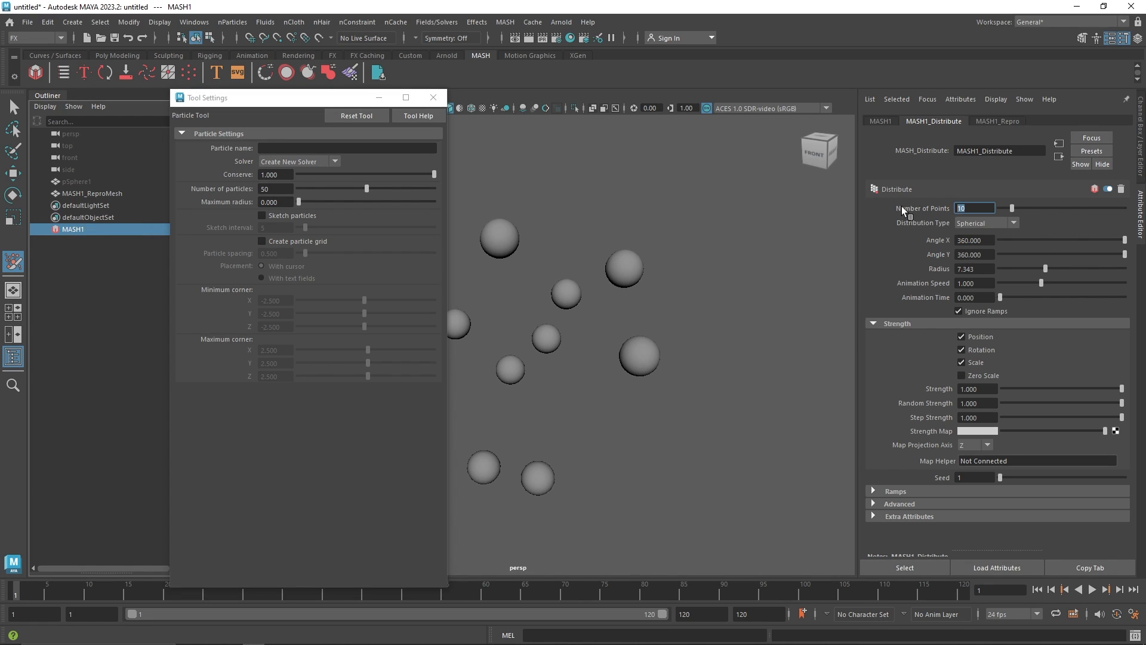
{"action": "type", "text": "50"}
{"action": "key", "text": "Tab"}
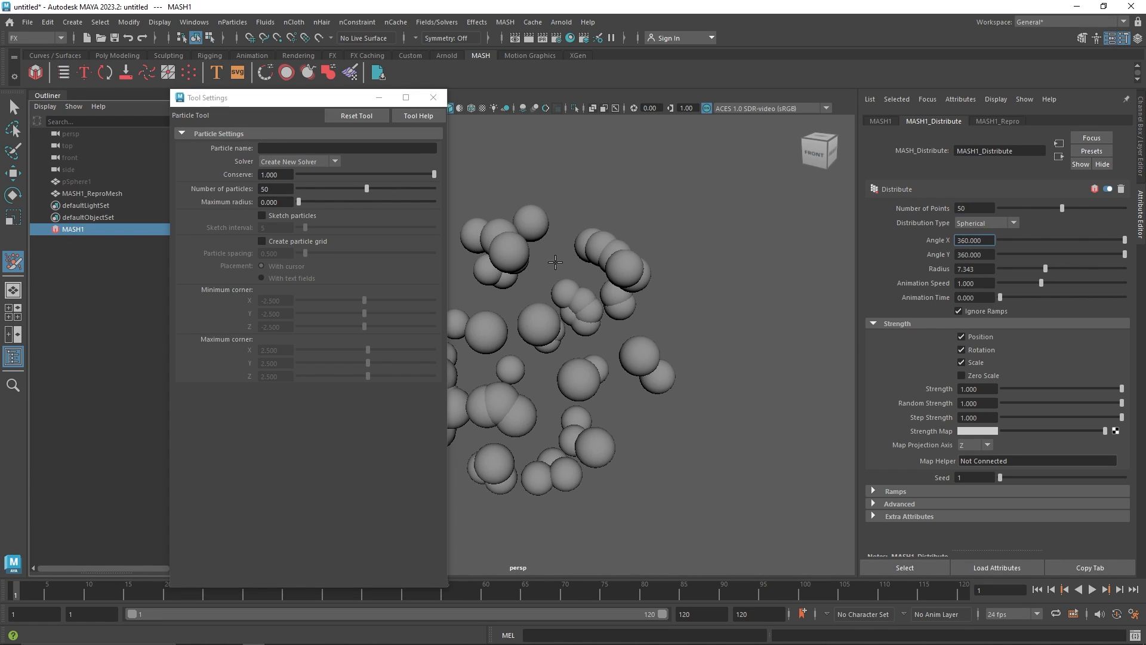
Place 50 nParticles at a single point near the grid centre with the Particle Tool, then return to selection
{"action": "left_click", "coordinate": [274, 191]}
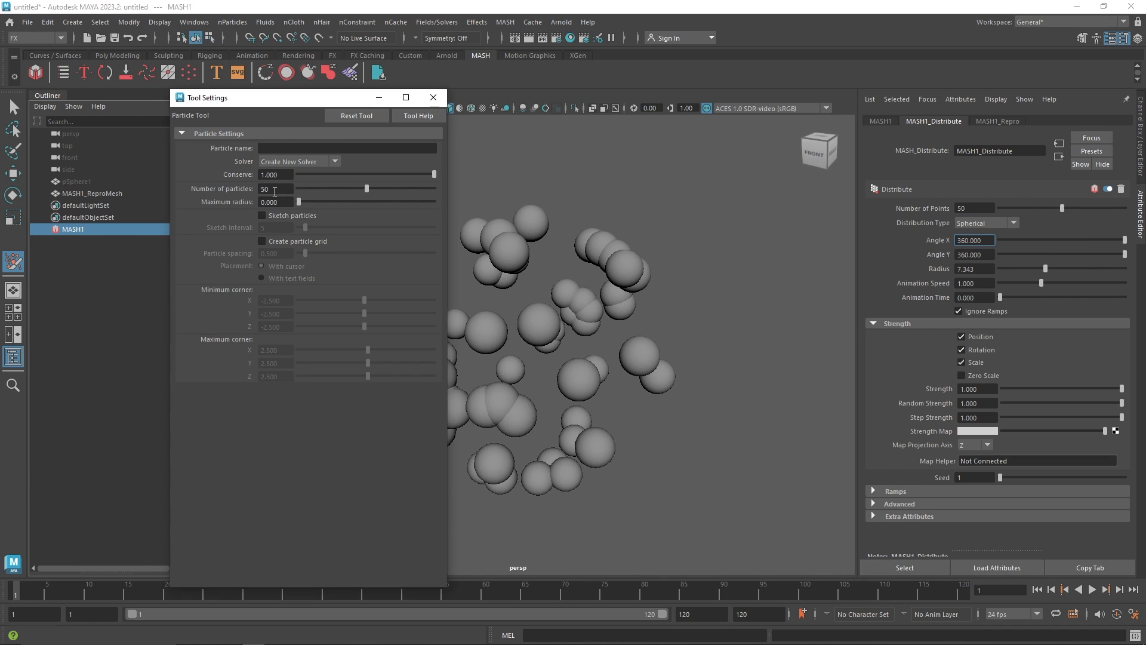
{"action": "left_click", "coordinate": [434, 97]}
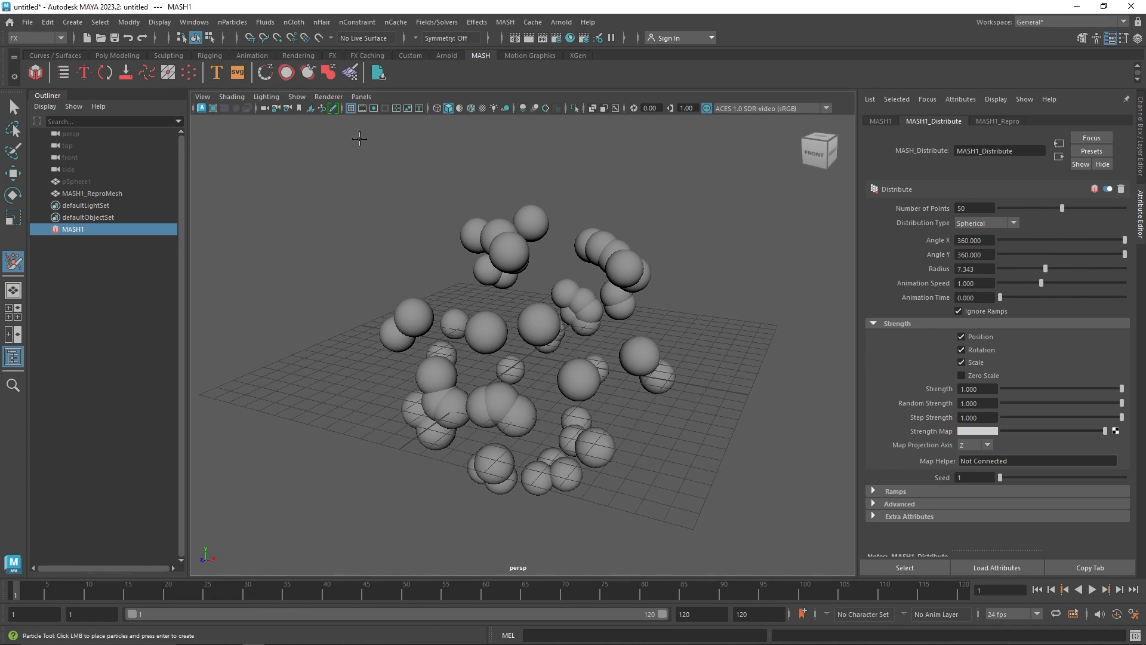
{"action": "scroll", "coordinate": [529, 355], "scroll_direction": "up", "scroll_amount": 2}
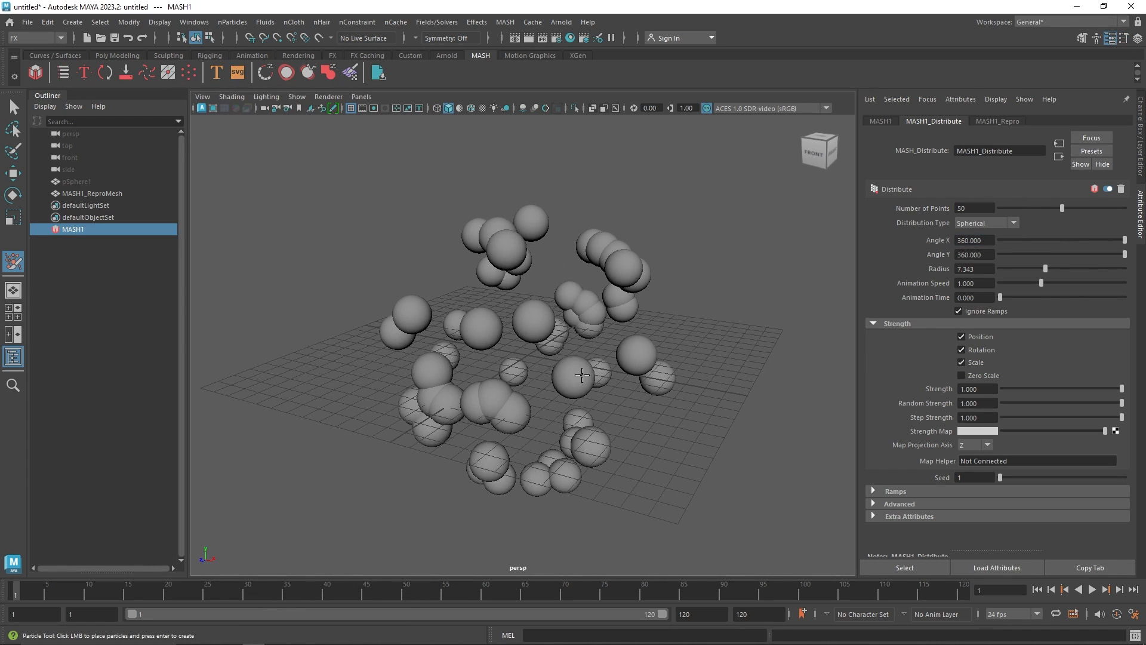
{"action": "left_click", "coordinate": [529, 356]}
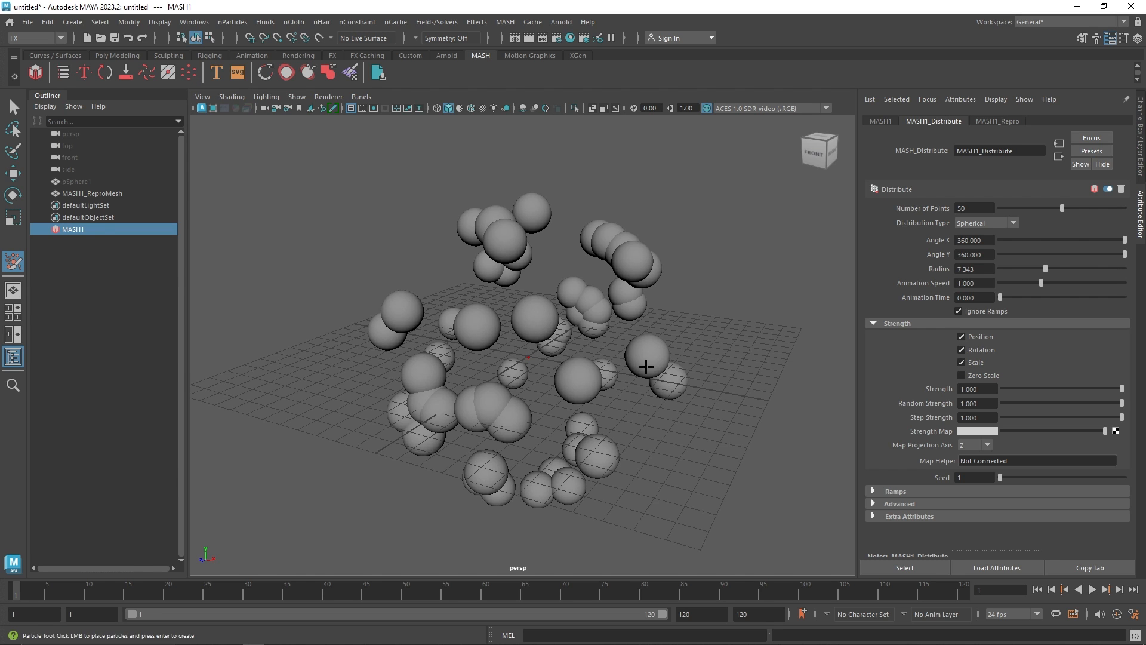
{"action": "key", "text": "Return"}
{"action": "key", "text": "q"}
{"action": "scroll", "coordinate": [553, 387], "scroll_direction": "up", "scroll_amount": 10}
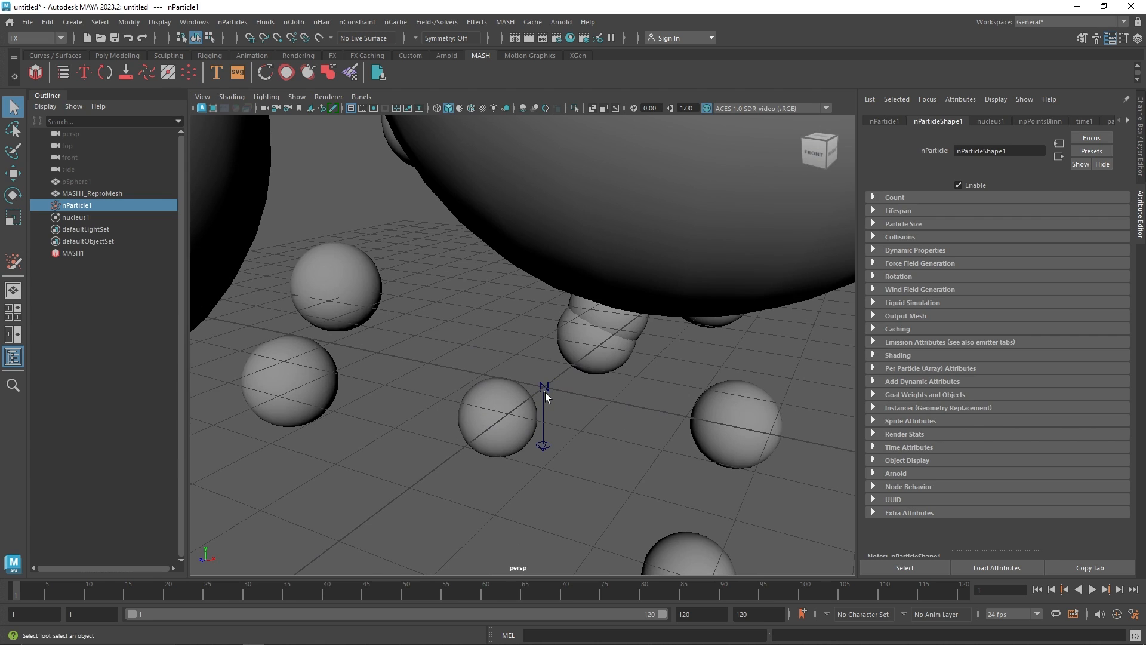
Frame the nParticle object, play the simulation and rewind to the first frame
{"action": "left_click", "coordinate": [76, 207]}
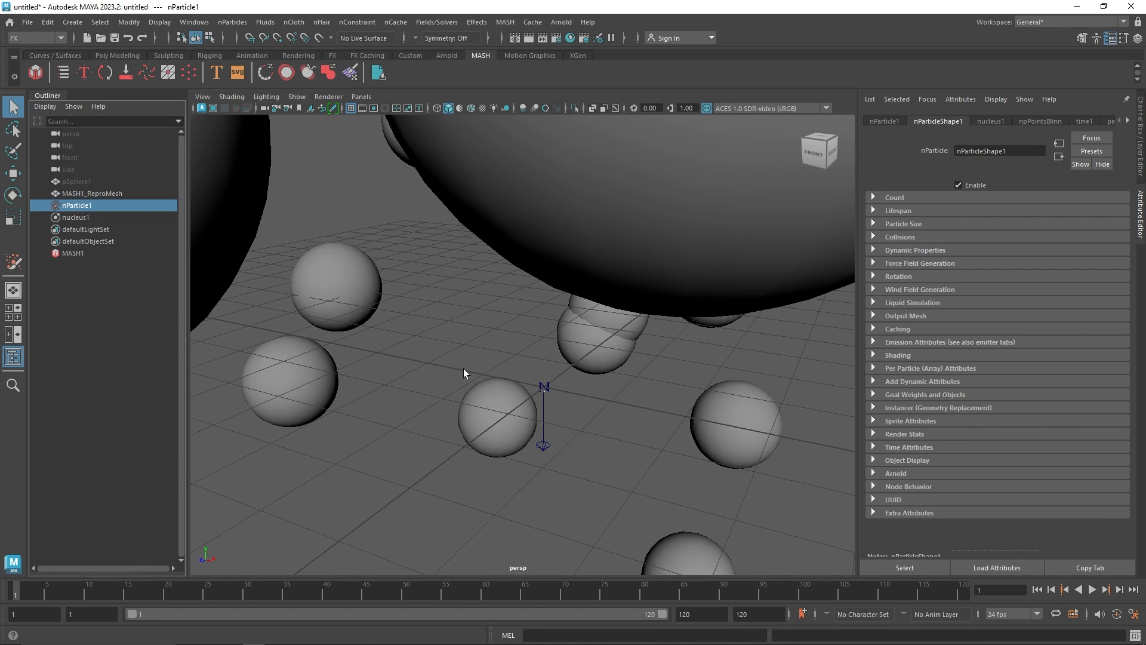
{"action": "key", "text": "f"}
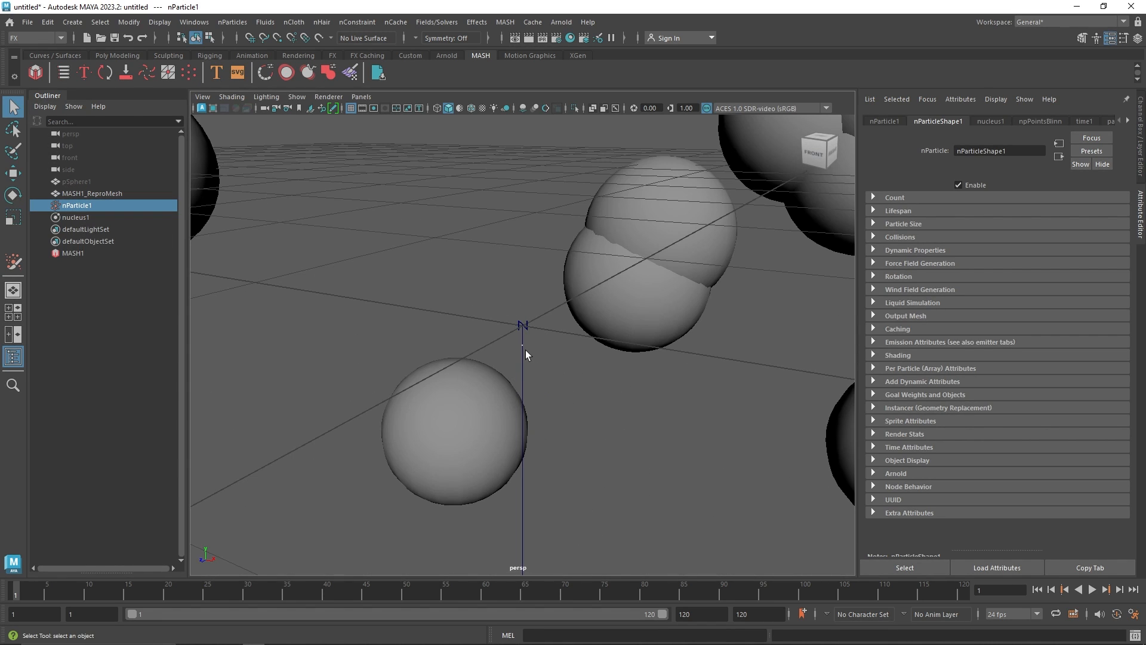
{"action": "scroll", "coordinate": [525, 349], "scroll_direction": "down", "scroll_amount": 15}
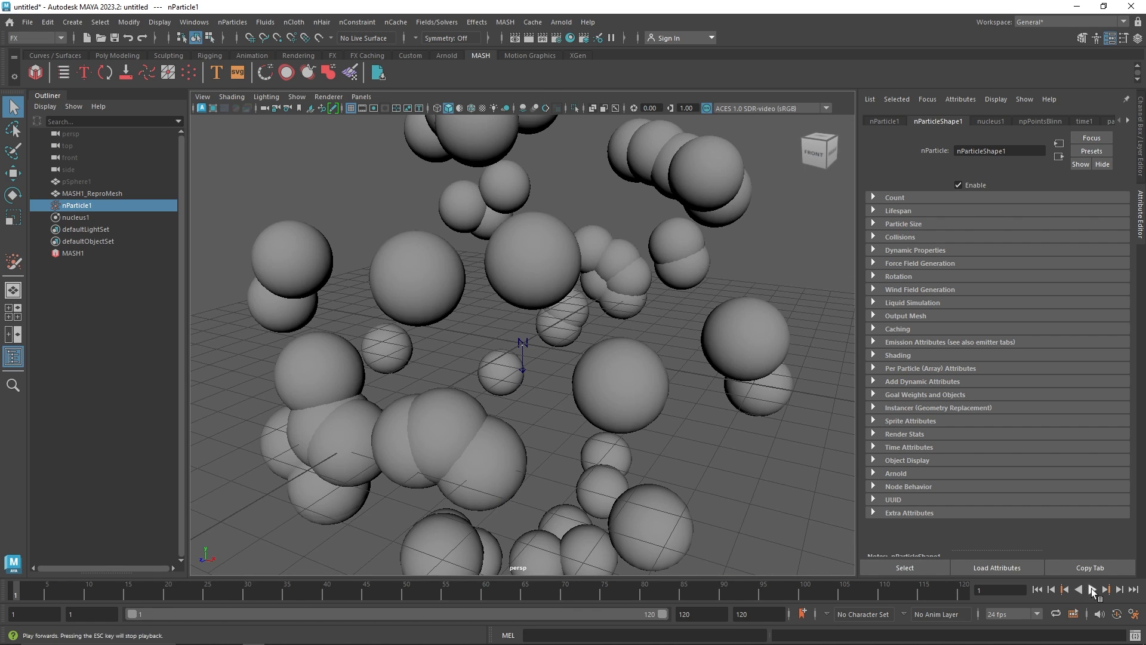
{"action": "left_click", "coordinate": [1092, 590]}
{"action": "left_click", "coordinate": [1091, 589]}
{"action": "left_click", "coordinate": [1037, 590]}
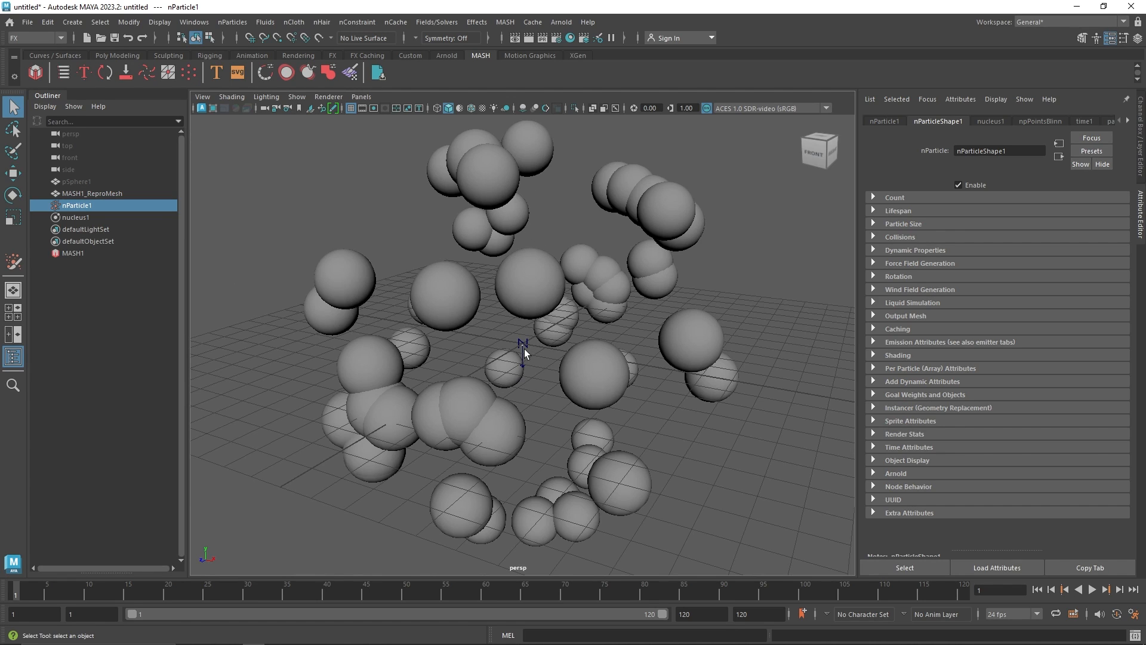
Toggle X-ray shading and inspect the nParticle's Dynamic Properties
{"action": "left_click", "coordinate": [592, 107]}
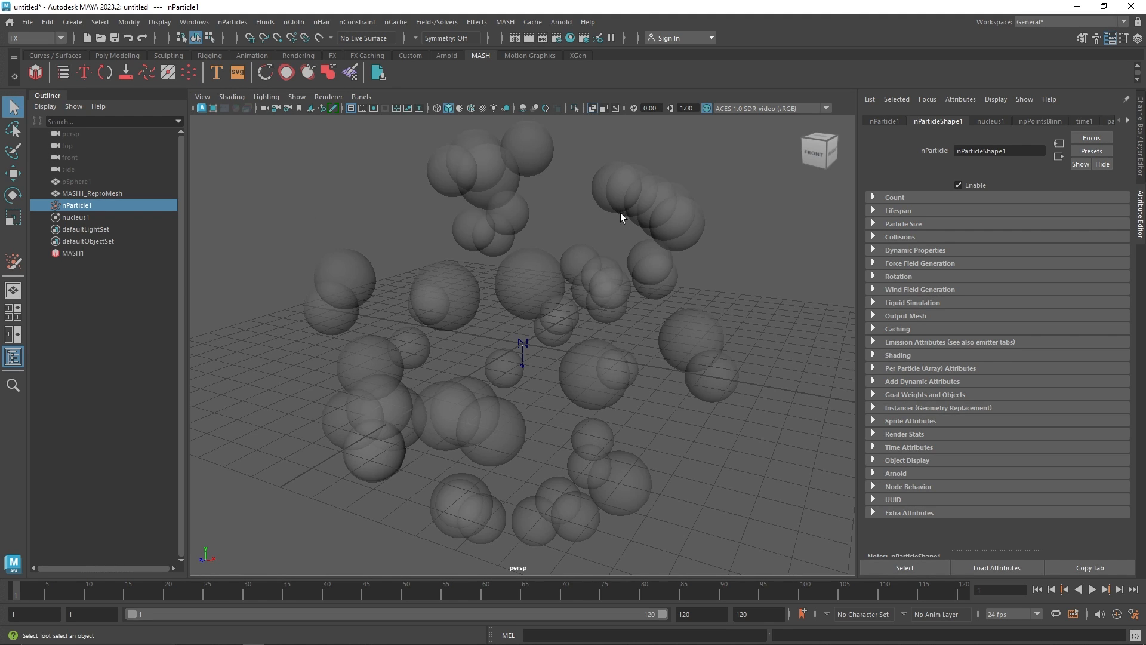
{"action": "left_click", "coordinate": [592, 108]}
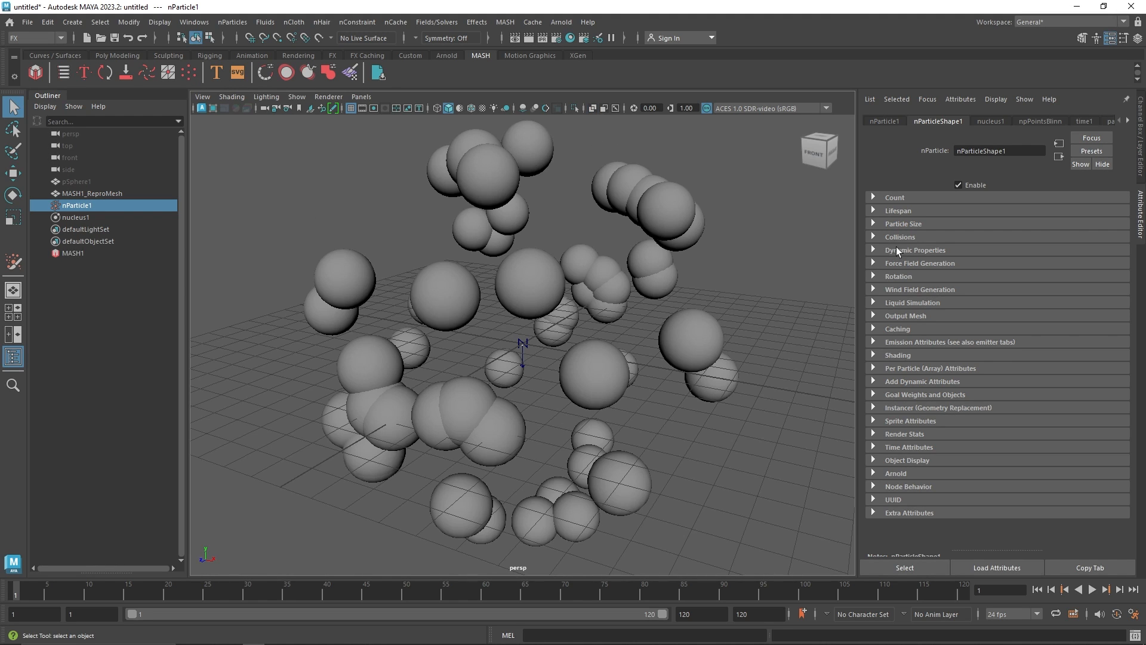
{"action": "left_click", "coordinate": [919, 249]}
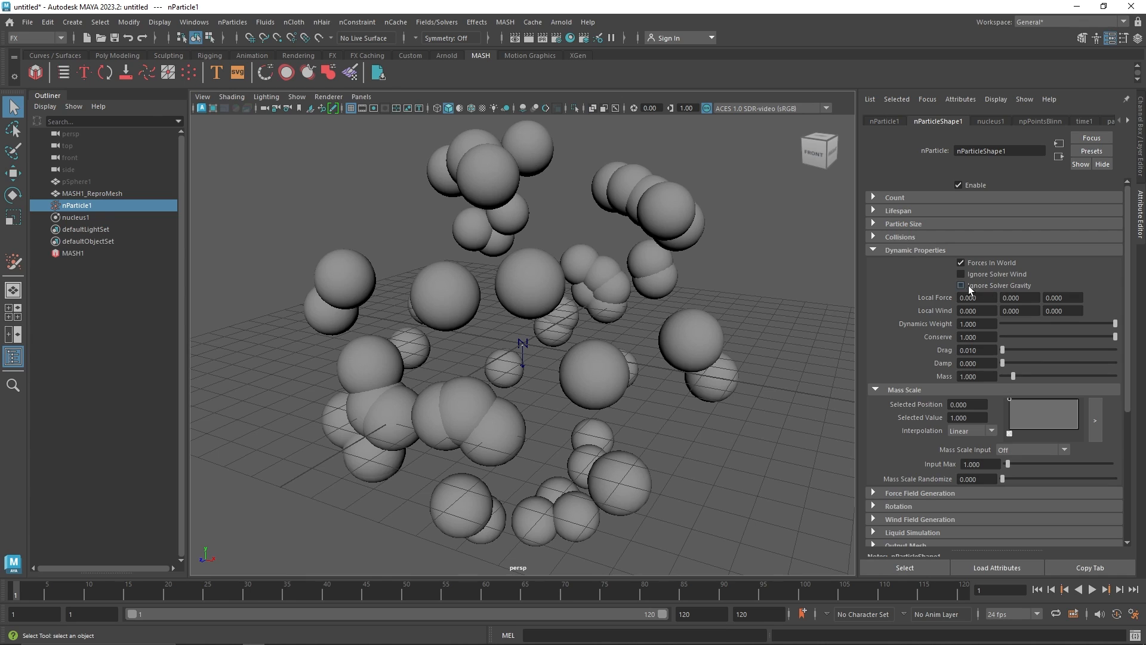
{"action": "left_click", "coordinate": [899, 249]}
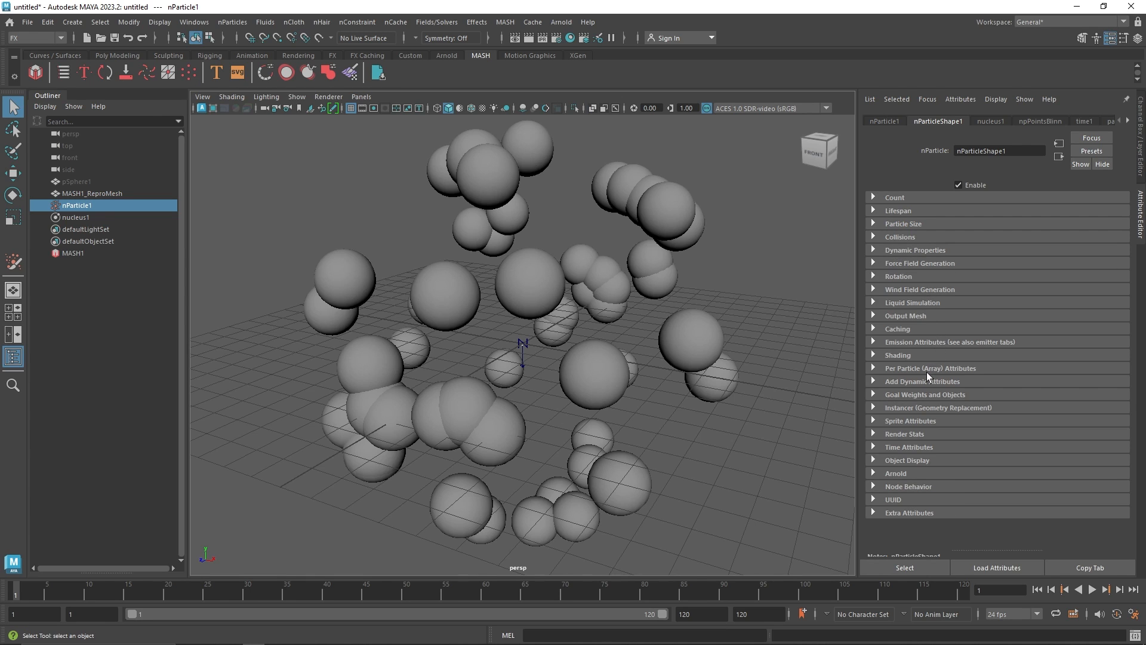
Set the nParticle's Particle Render Type to Spheres in its Shading section
{"action": "left_click", "coordinate": [921, 356]}
{"action": "left_click", "coordinate": [979, 369]}
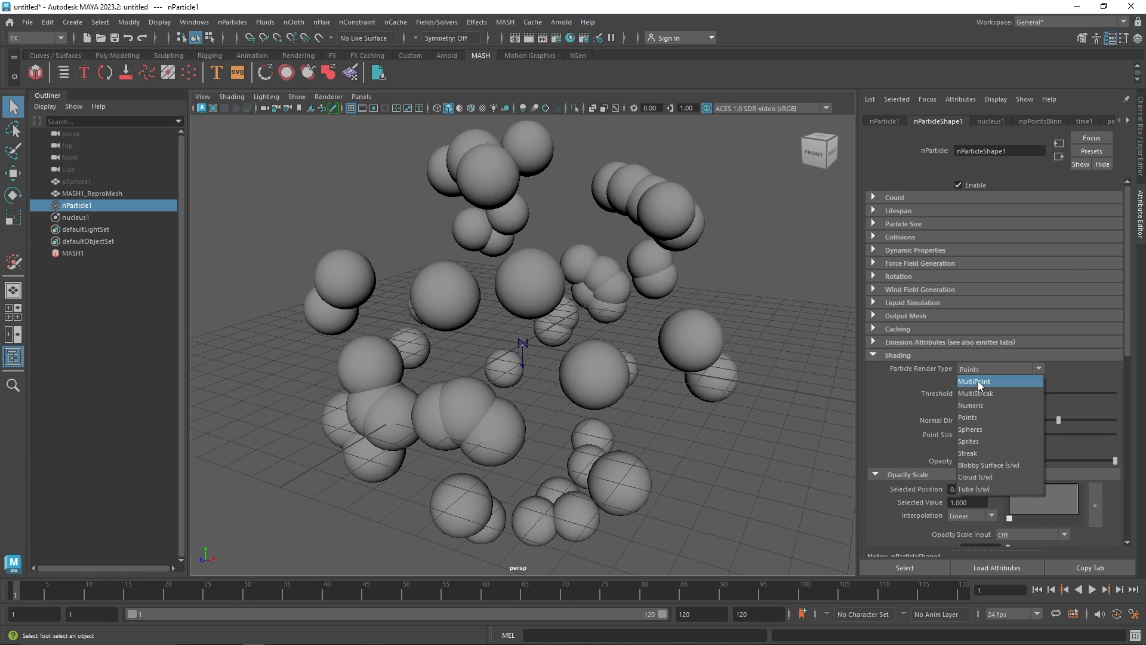
{"action": "left_click", "coordinate": [980, 429]}
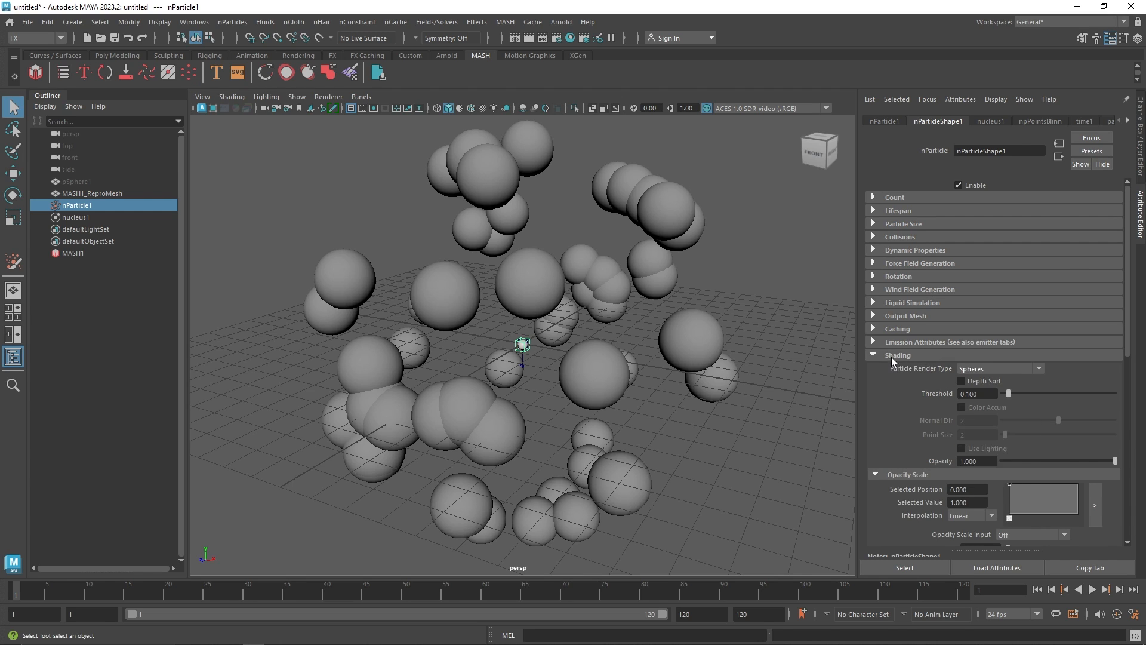
{"action": "left_click", "coordinate": [891, 356]}
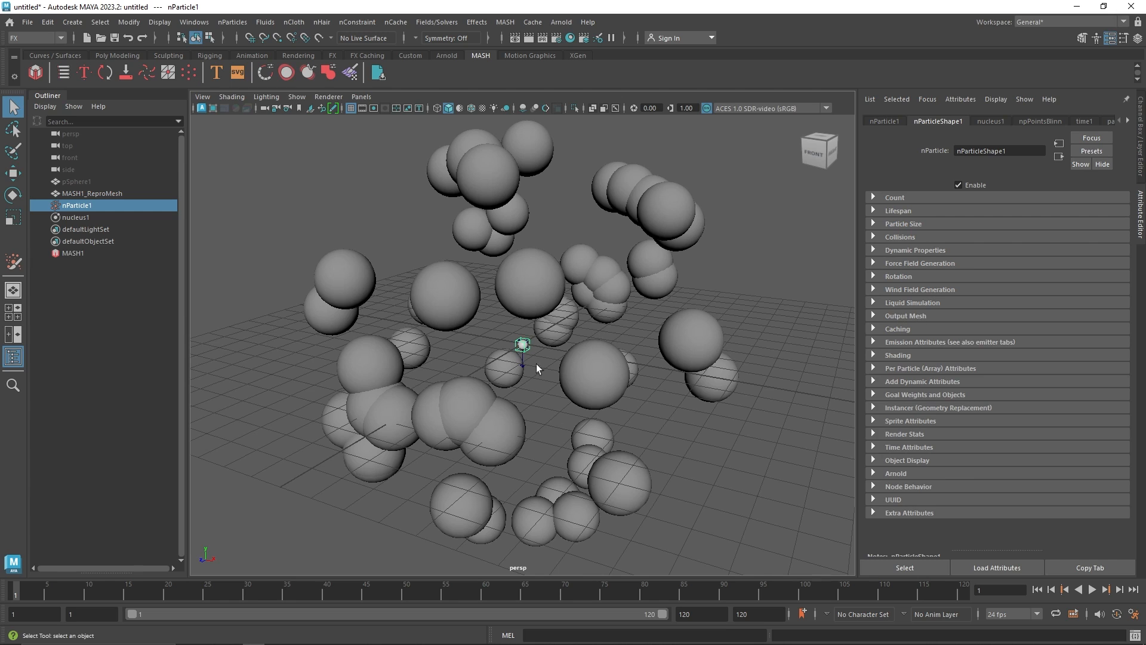
Play the simulation and rewind it
{"action": "left_click", "coordinate": [1093, 589]}
{"action": "left_click", "coordinate": [1093, 589]}
{"action": "left_click", "coordinate": [1041, 589]}
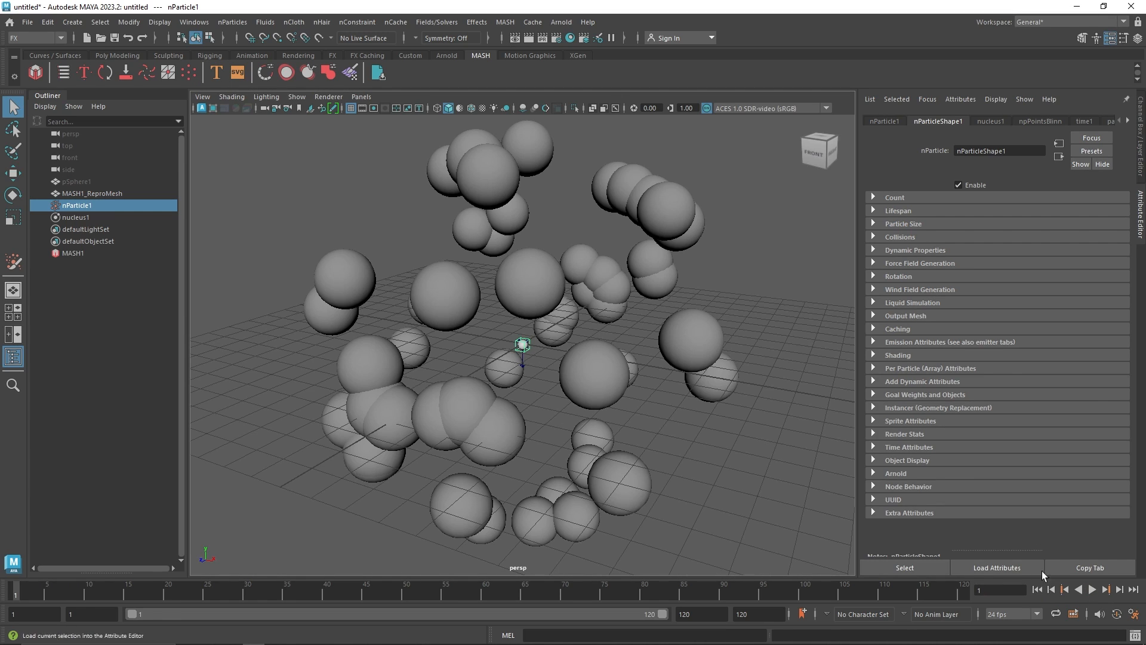
Turn on Ignore Solver Gravity in the nParticle's Dynamic Properties
{"action": "left_click", "coordinate": [943, 251]}
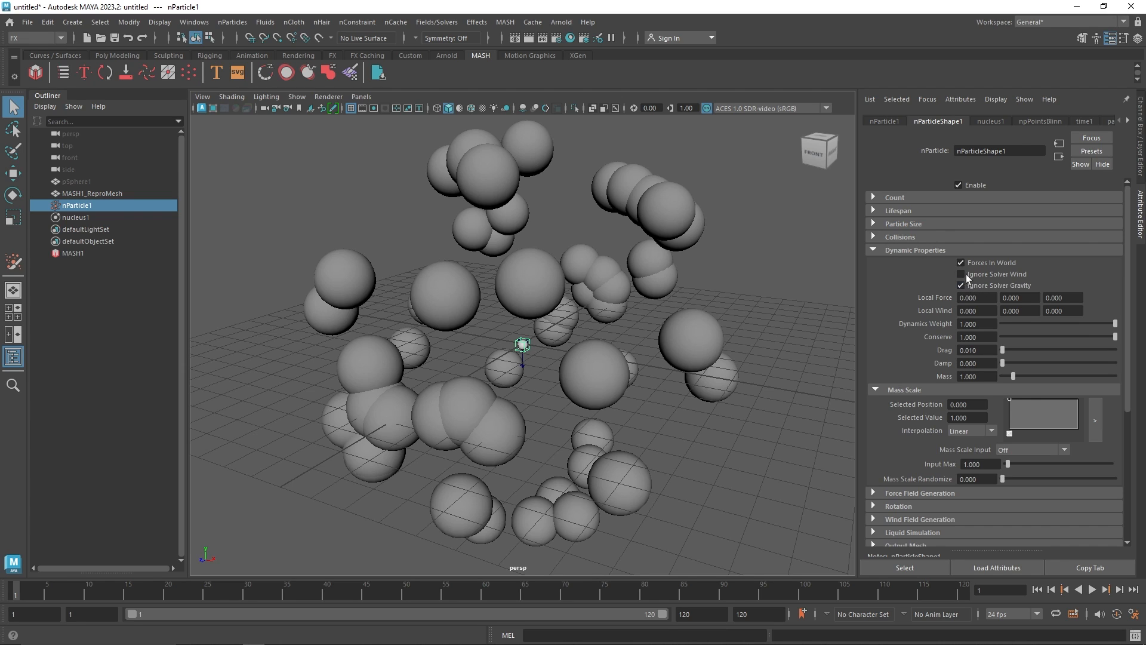
{"action": "left_click", "coordinate": [896, 251]}
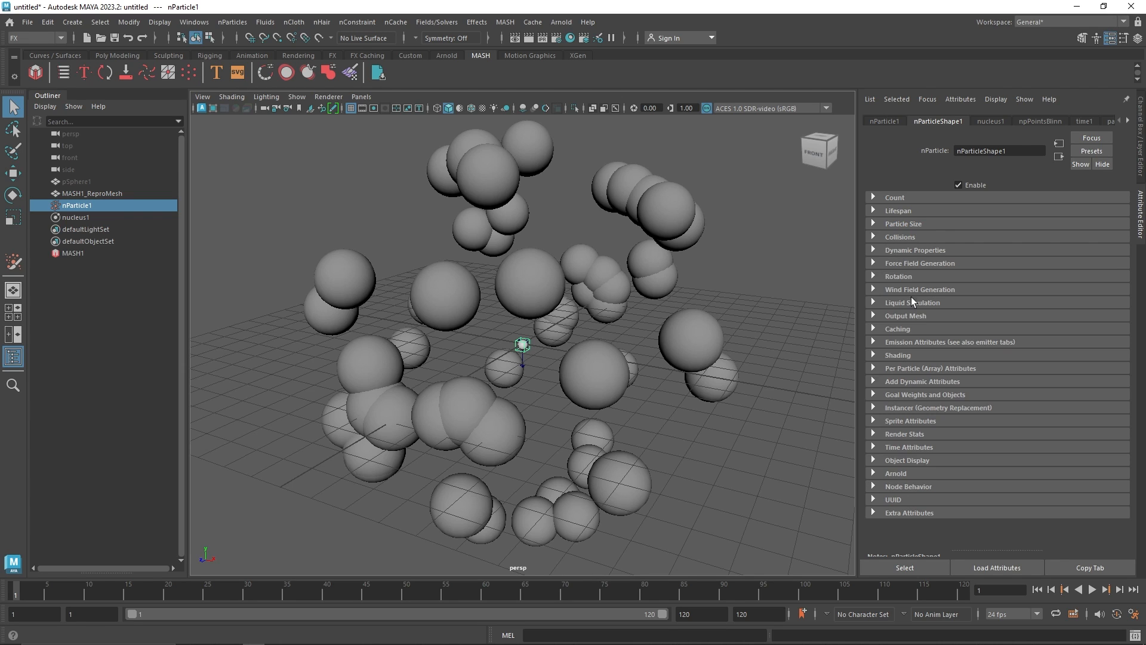
{"action": "left_click", "coordinate": [894, 368]}
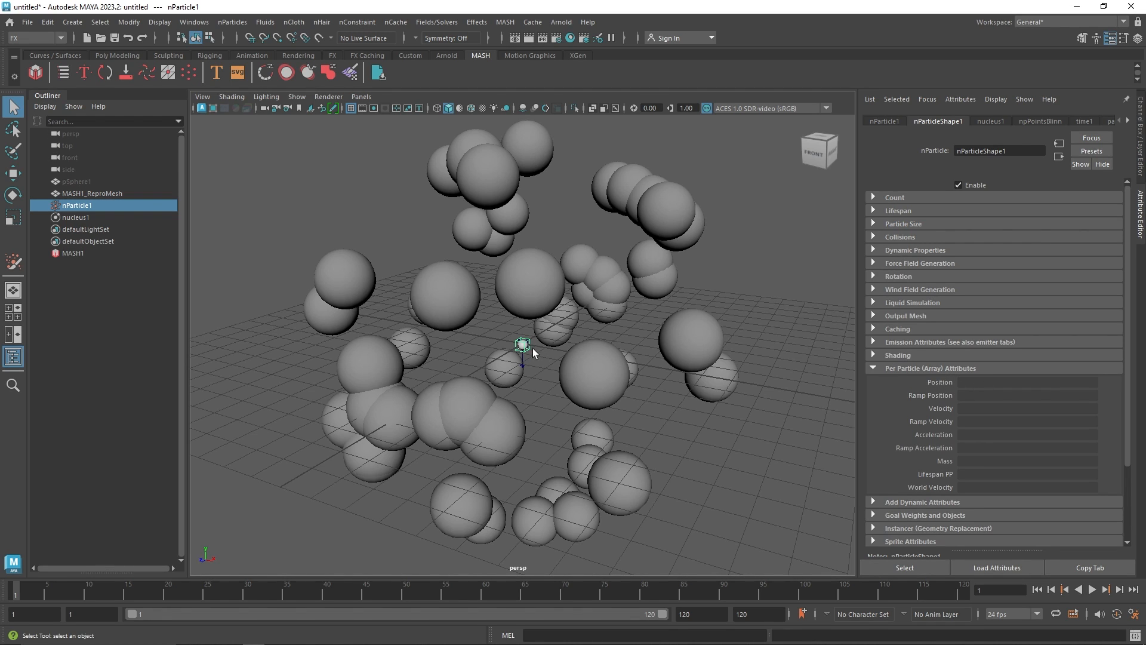
{"action": "right_click", "coordinate": [969, 380]}
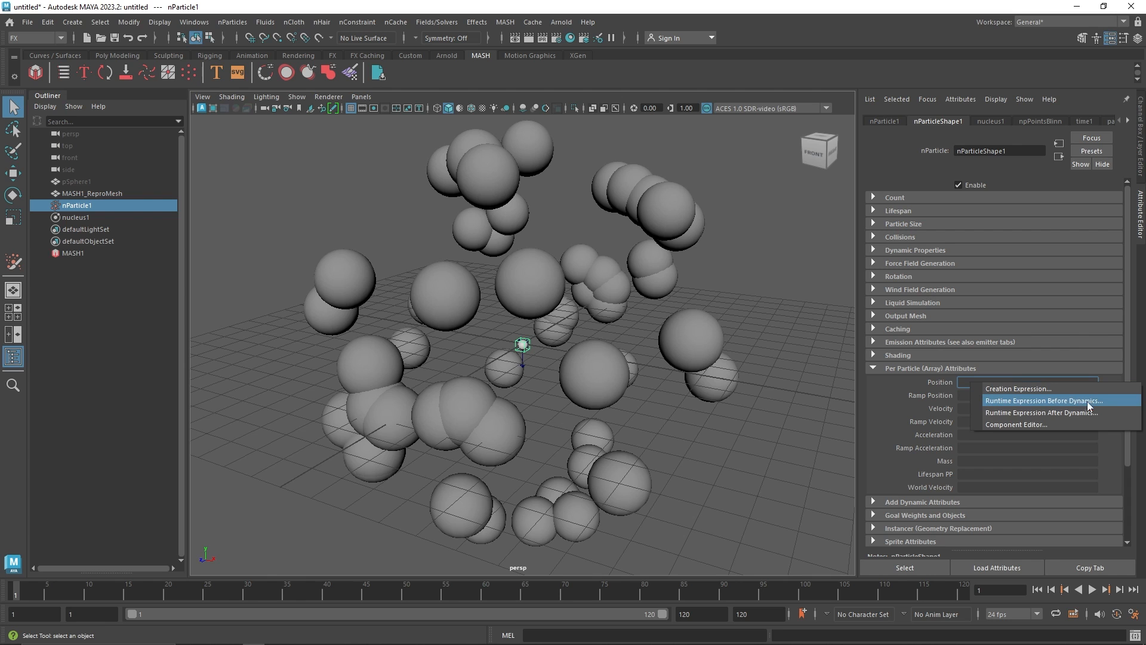
{"action": "left_click", "coordinate": [1103, 401]}
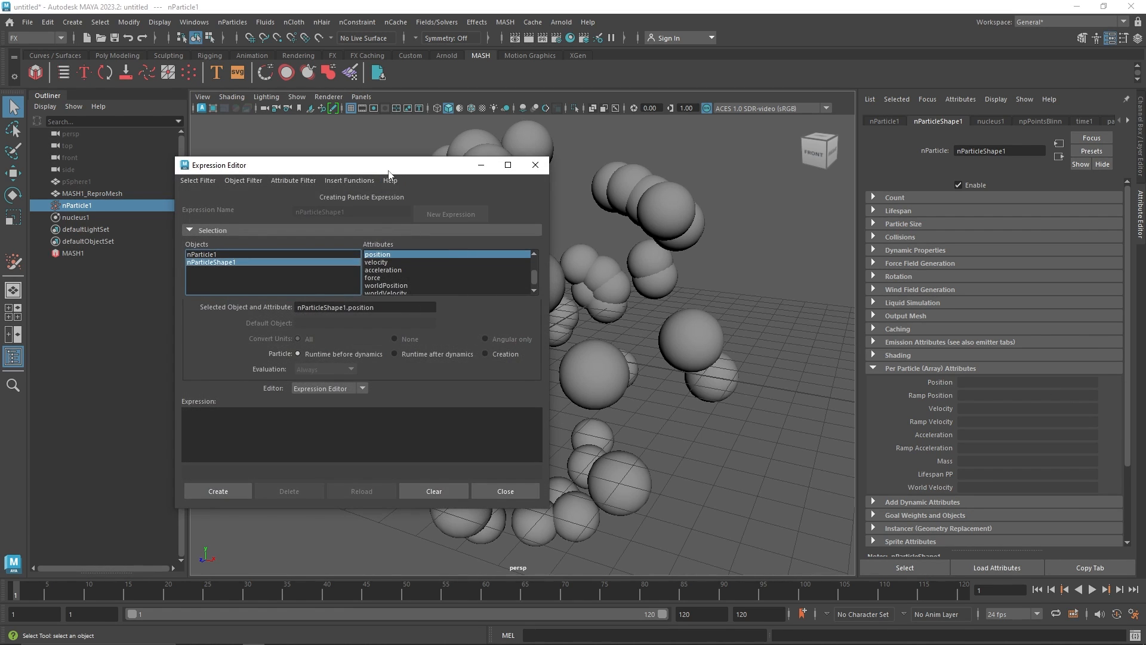
{"action": "left_click_drag", "start_coordinate": [386, 166], "coordinate": [712, 221]}
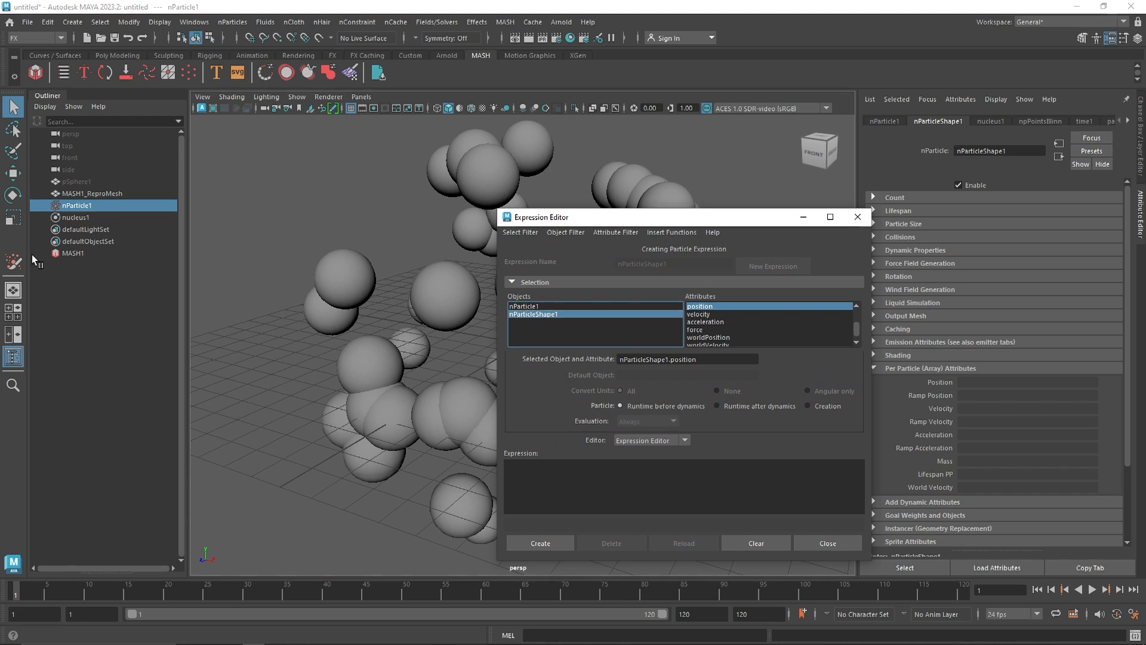
{"action": "left_click", "coordinate": [90, 253]}
{"action": "left_click", "coordinate": [858, 217]}
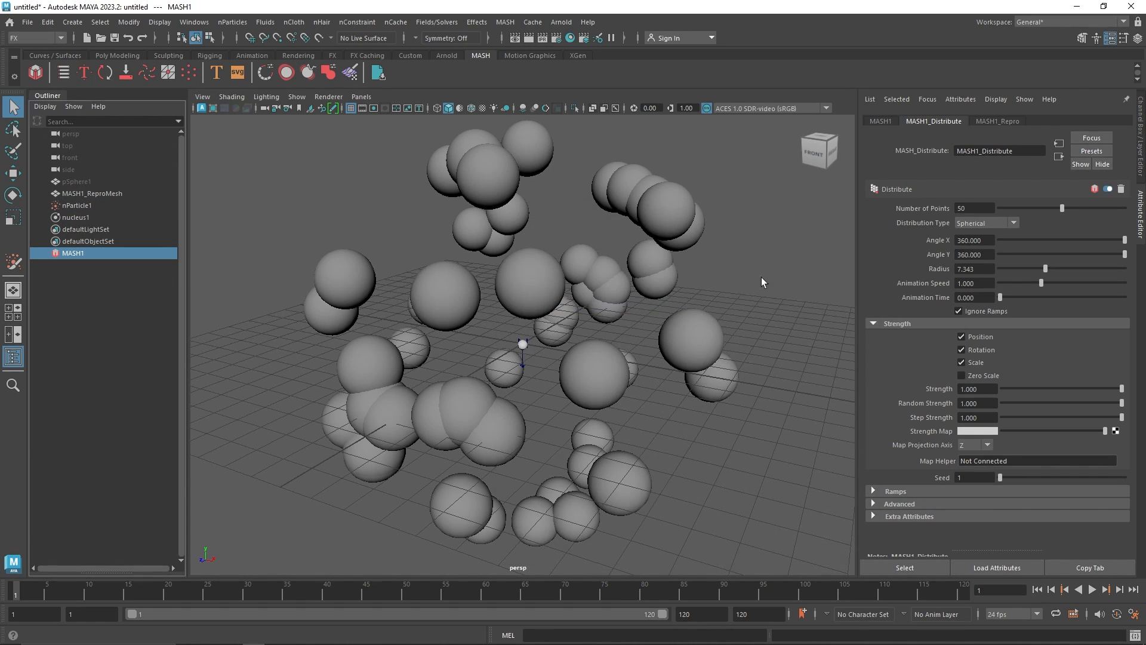
Examine the MASH Distribution Type options for the inPositionPP choice
{"action": "left_click", "coordinate": [970, 224]}
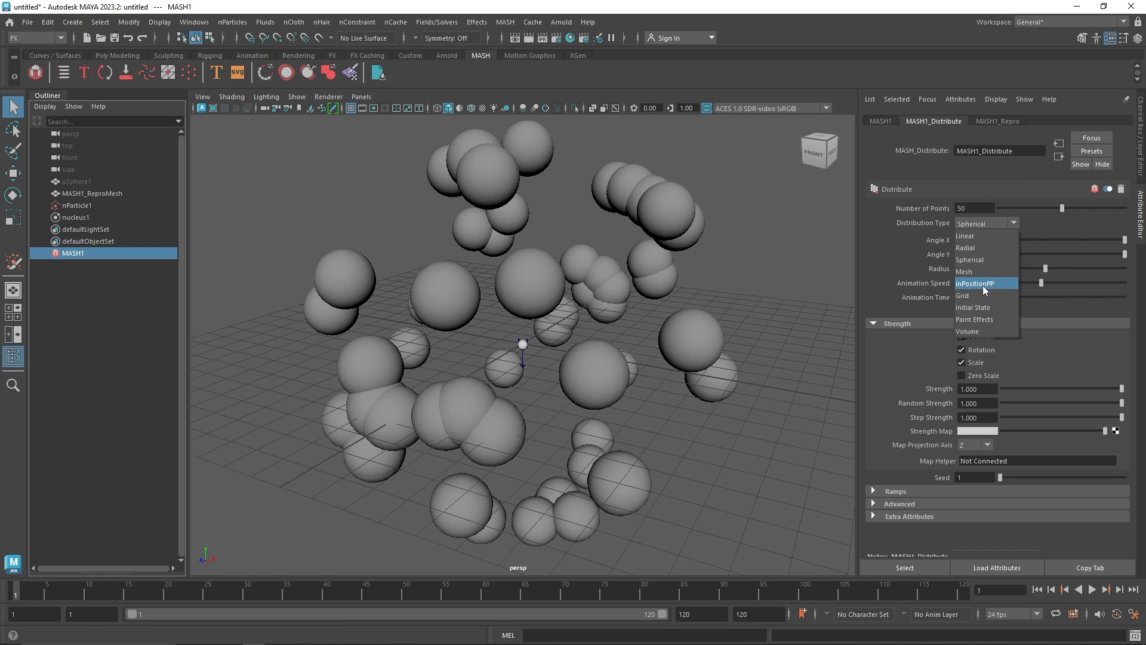
{"action": "left_click", "coordinate": [74, 279]}
{"action": "left_click", "coordinate": [81, 252]}
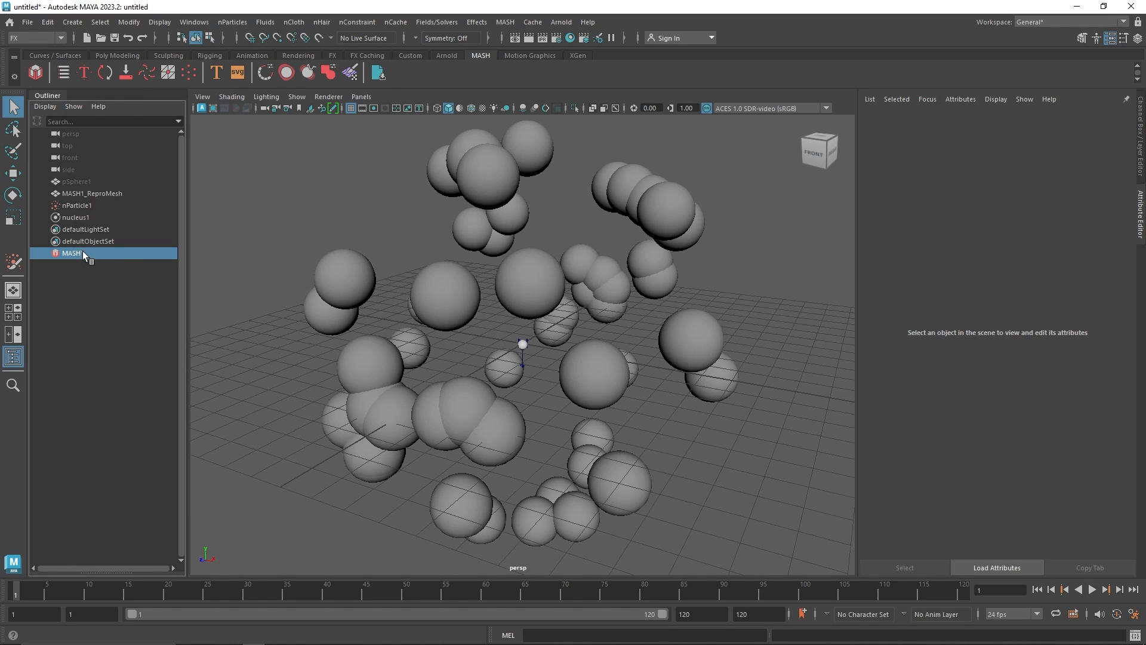
{"action": "left_click", "coordinate": [992, 223]}
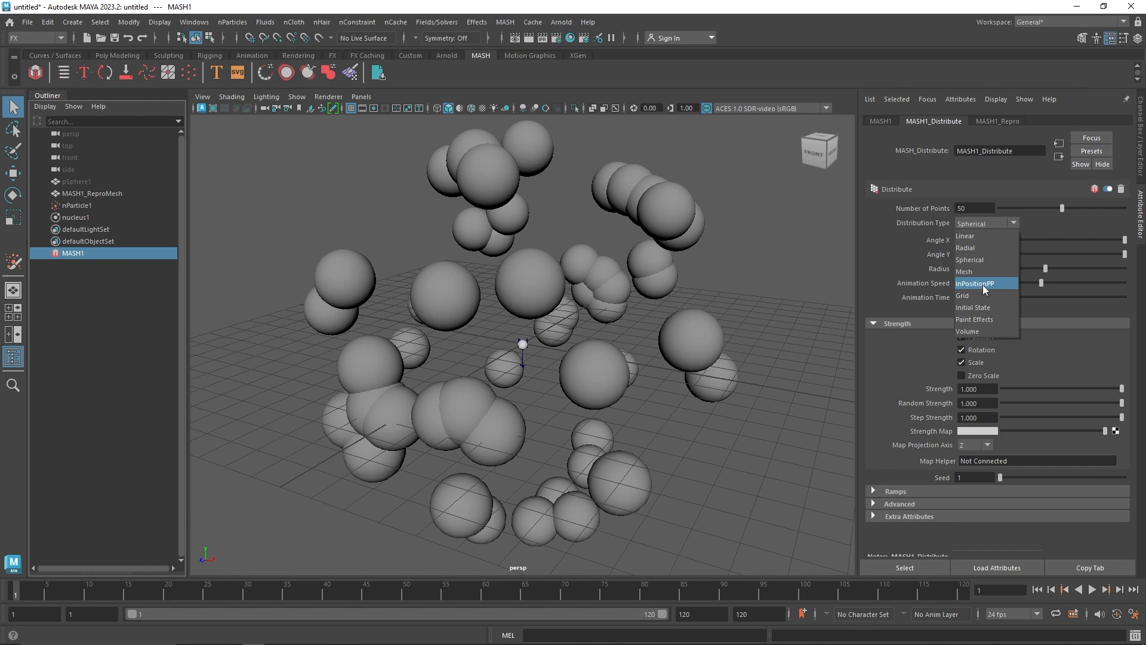
{"action": "left_click", "coordinate": [97, 202]}
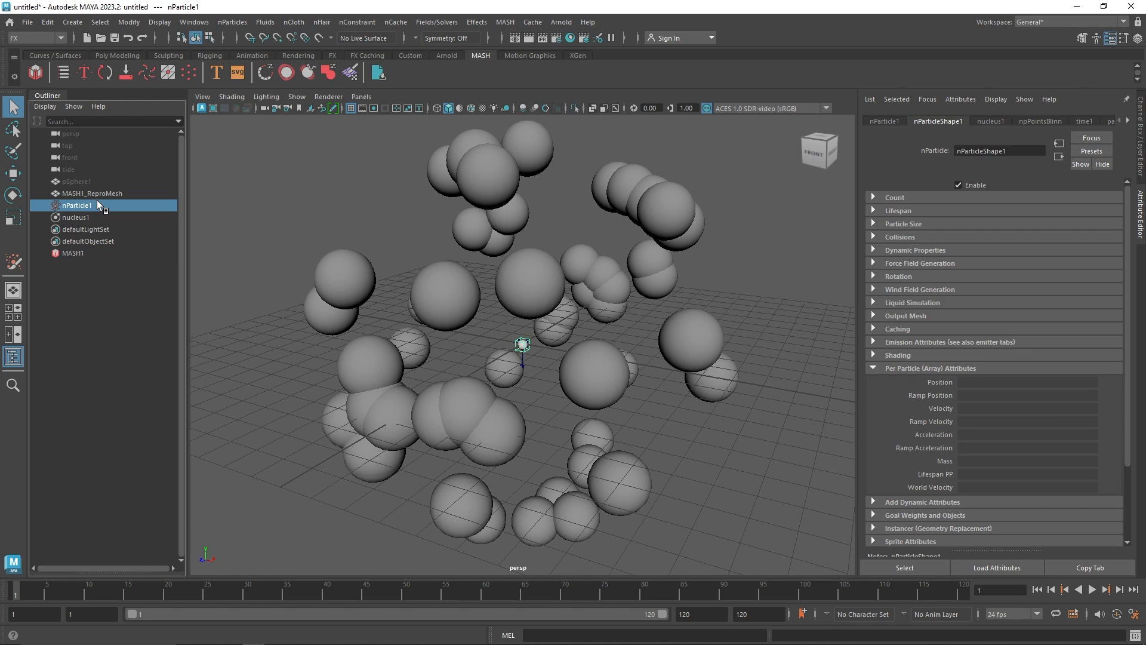
Create a runtime-before-dynamics particle position expression: nParticleShape1.position = MASH1.inPositionPP; then close the editor and enable X-ray
{"action": "right_click", "coordinate": [980, 381]}
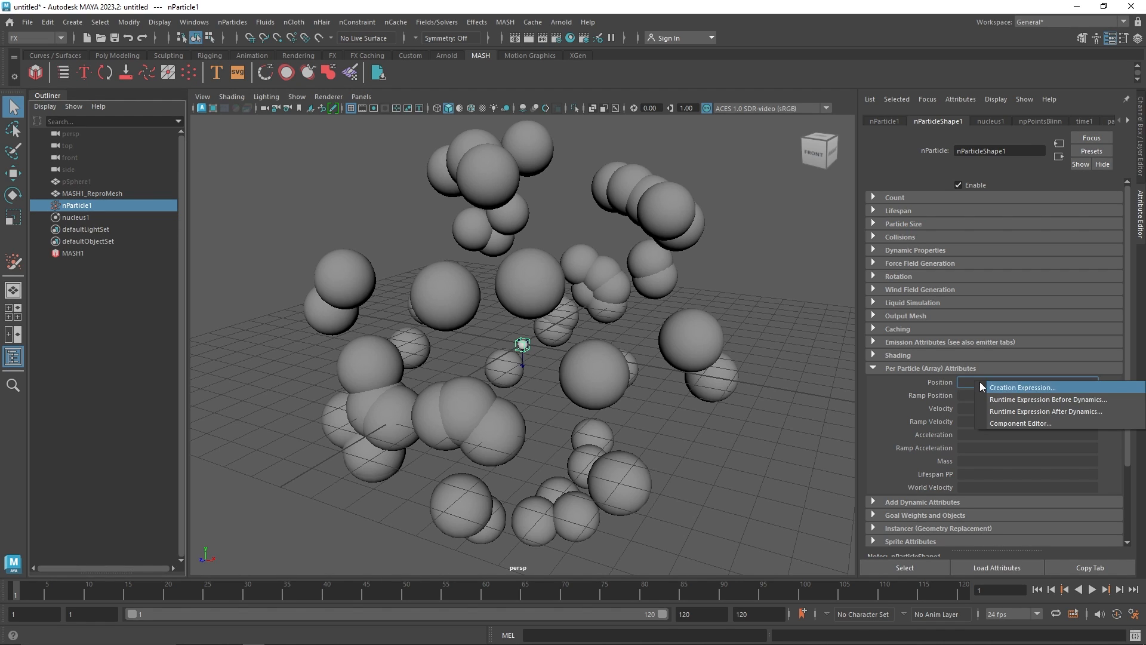
{"action": "left_click", "coordinate": [1011, 397]}
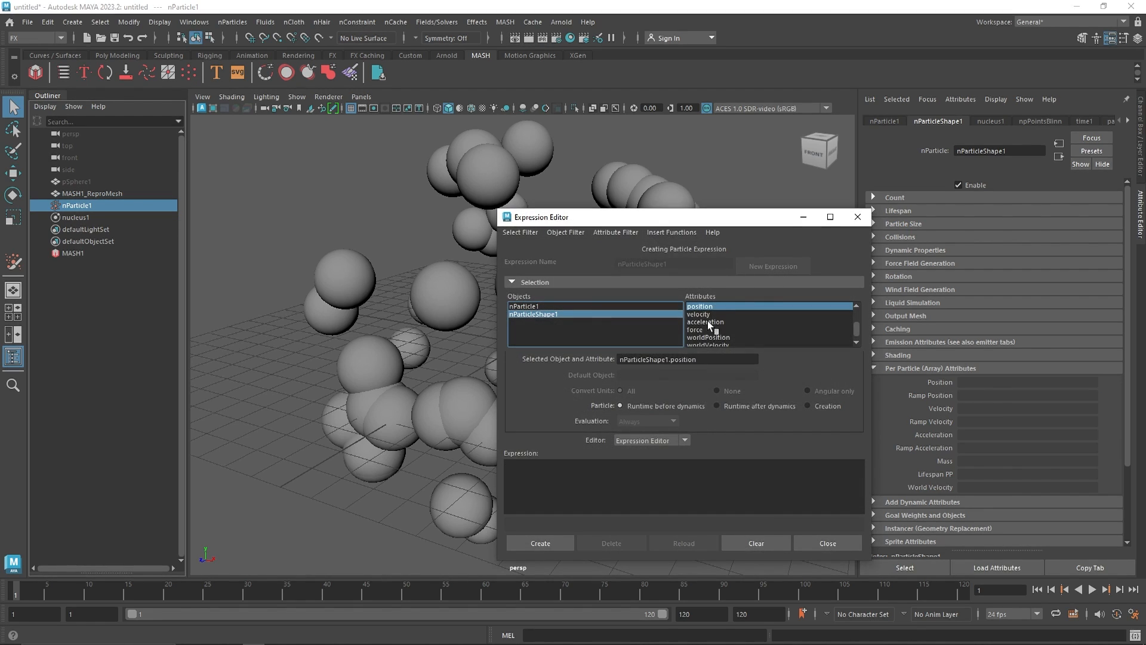
{"action": "left_click_drag", "start_coordinate": [702, 359], "coordinate": [544, 359]}
{"action": "left_click_drag", "start_coordinate": [627, 456], "coordinate": [628, 466]}
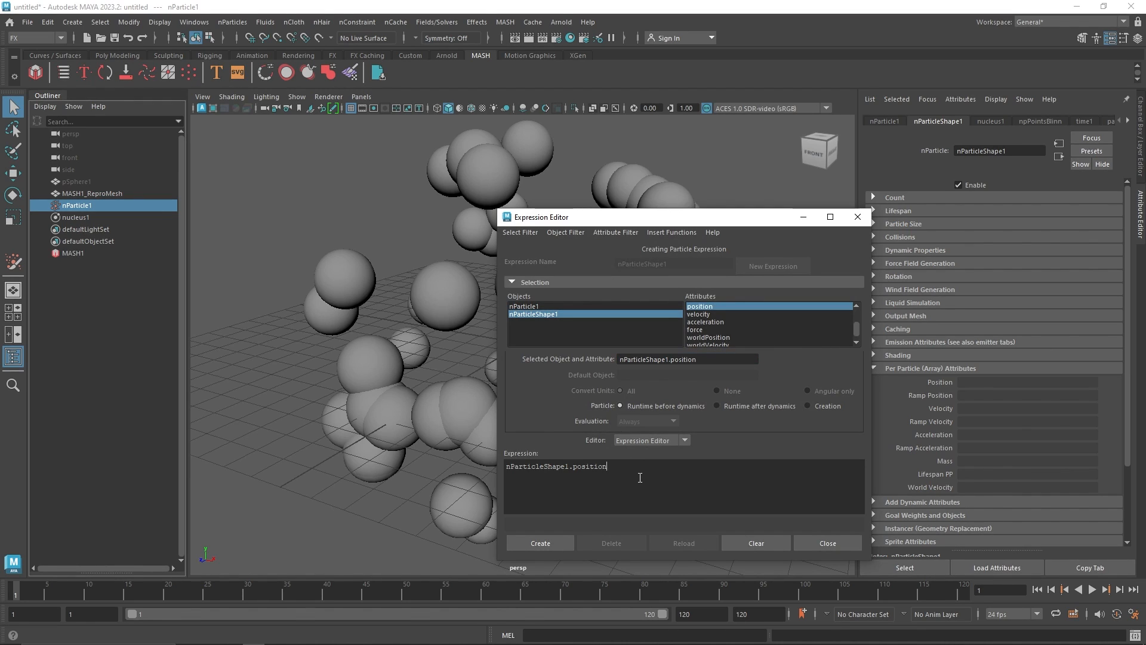
{"action": "type", "text": "= MASH1.inP"}
{"action": "type", "text": "ositionPP;"}
{"action": "left_click", "coordinate": [554, 543]}
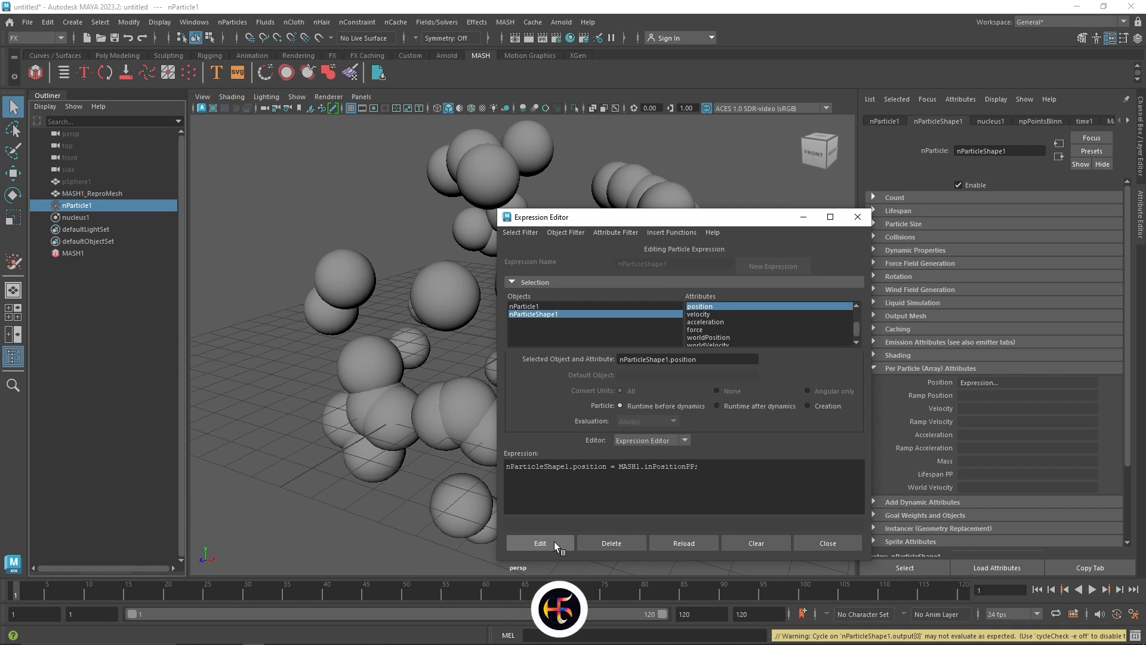
{"action": "left_click", "coordinate": [821, 543]}
{"action": "left_click", "coordinate": [593, 108]}
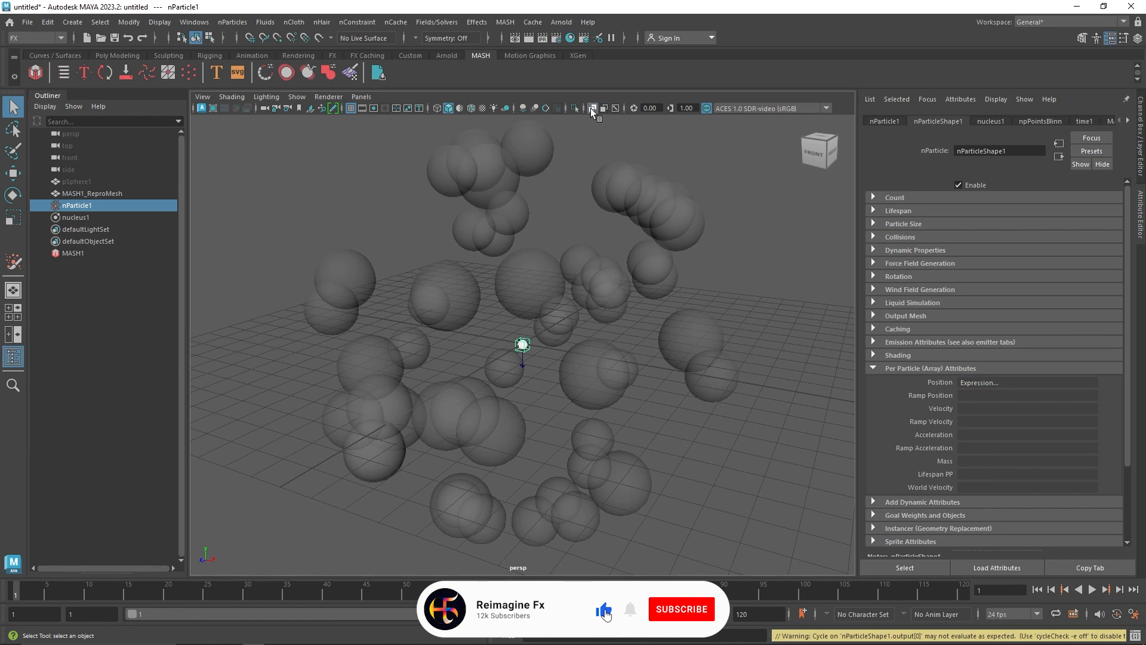
Play the simulation, stop playback, and orbit the view to inspect the particles following the MASH points
{"action": "left_click", "coordinate": [1093, 590]}
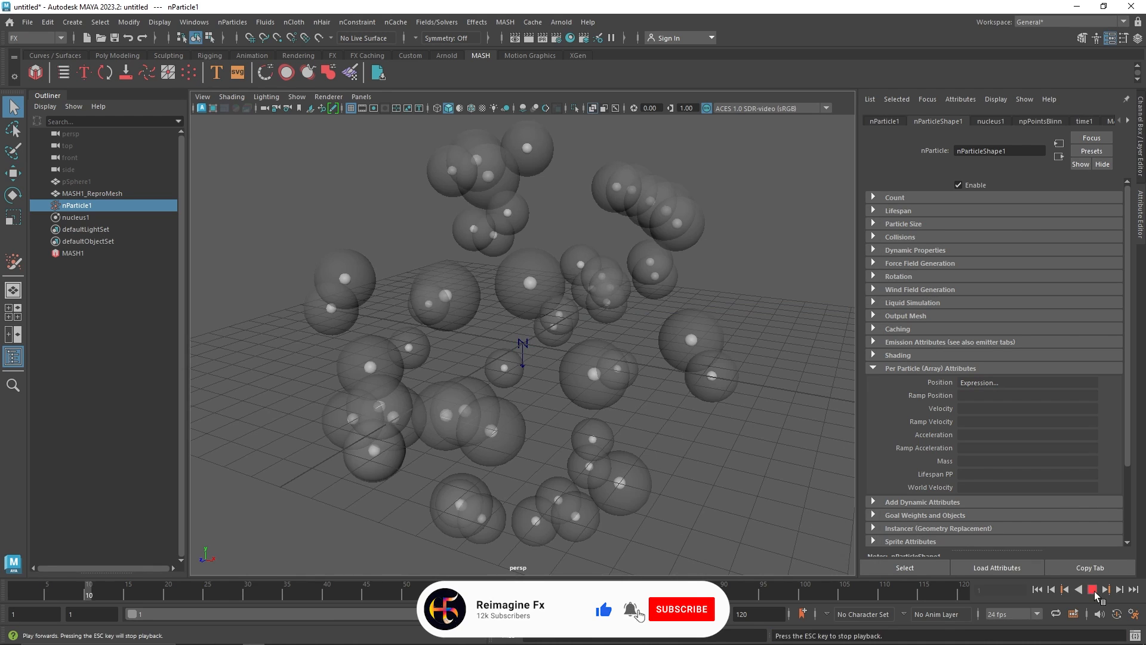
{"action": "key", "text": "Escape"}
{"action": "left_click_drag", "start_coordinate": [561, 299], "coordinate": [597, 302], "text": "alt"}
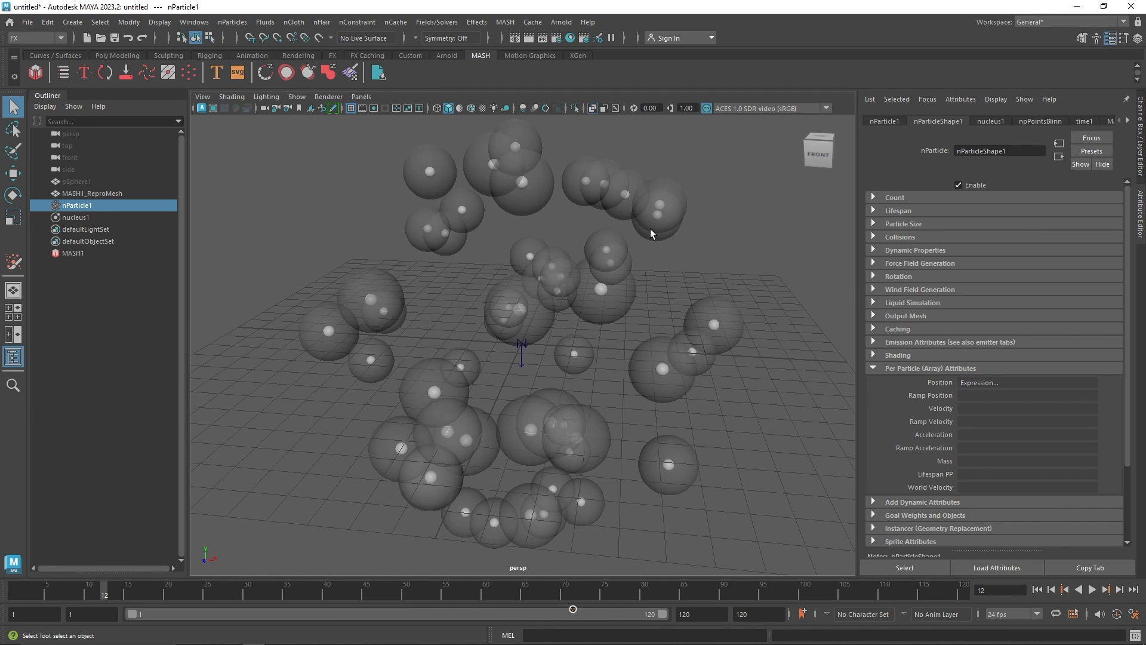
Add a Signal node to the MASH1 network and play the animation to preview it
{"action": "left_click", "coordinate": [99, 254]}
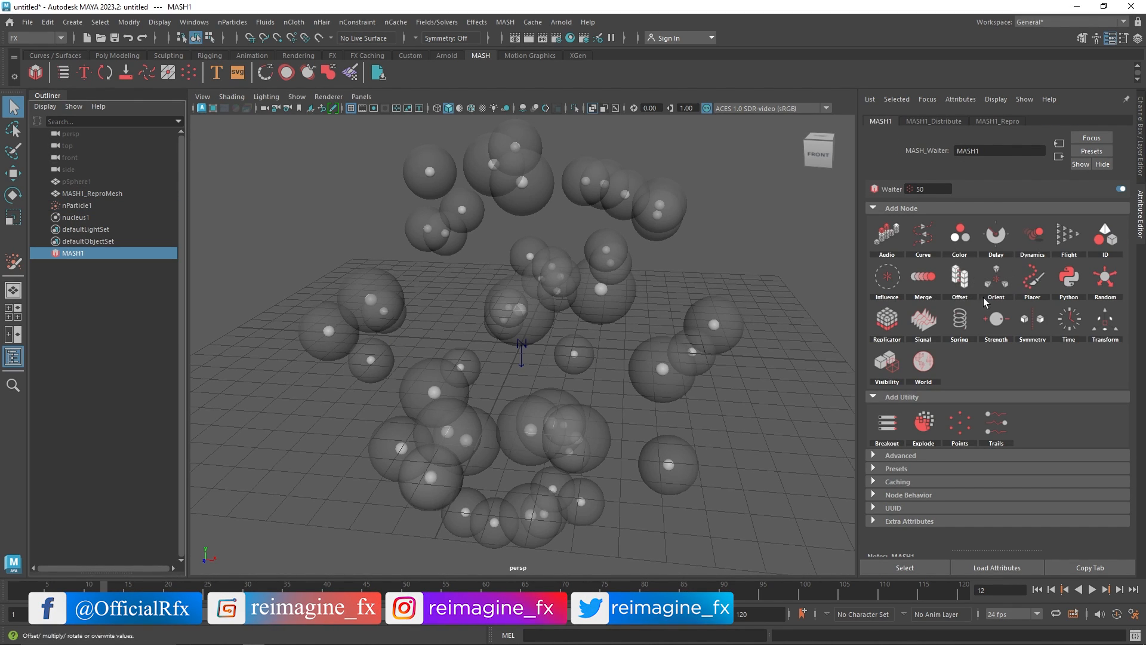
{"action": "left_click", "coordinate": [926, 321]}
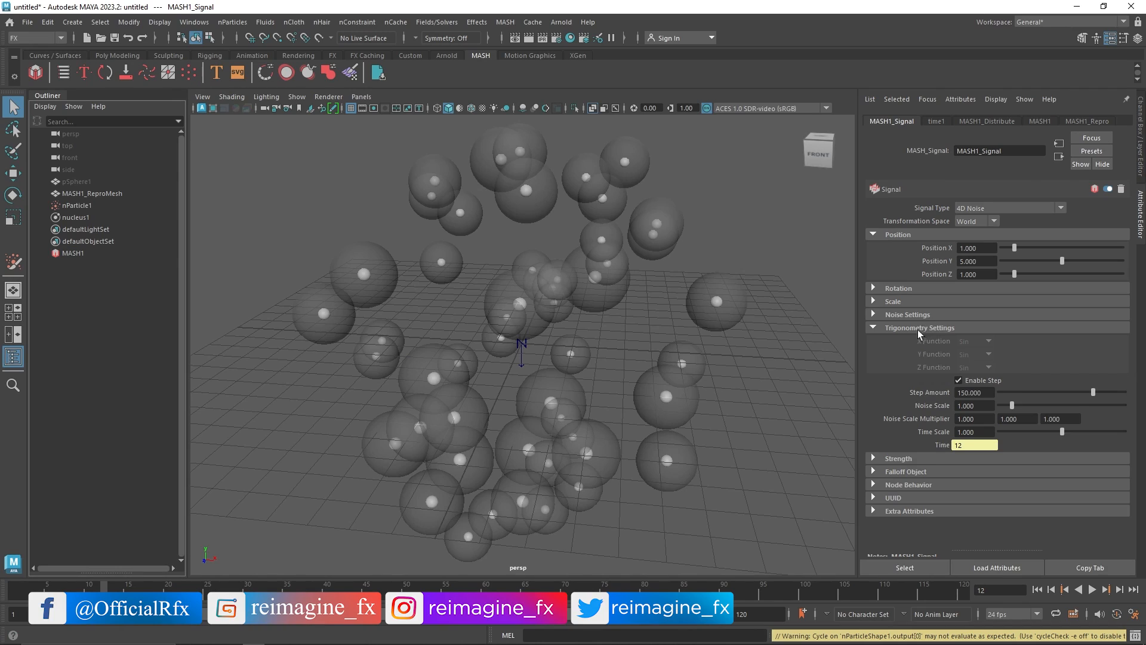
{"action": "left_click", "coordinate": [918, 328]}
{"action": "left_click", "coordinate": [1092, 590]}
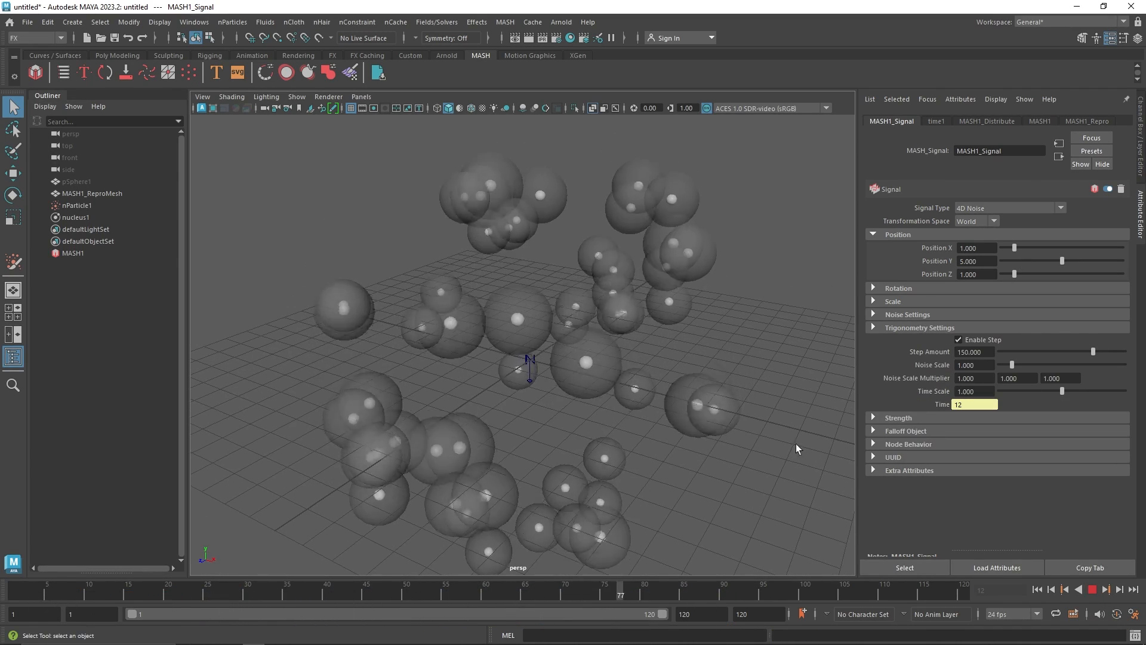
{"action": "left_click", "coordinate": [1092, 590]}
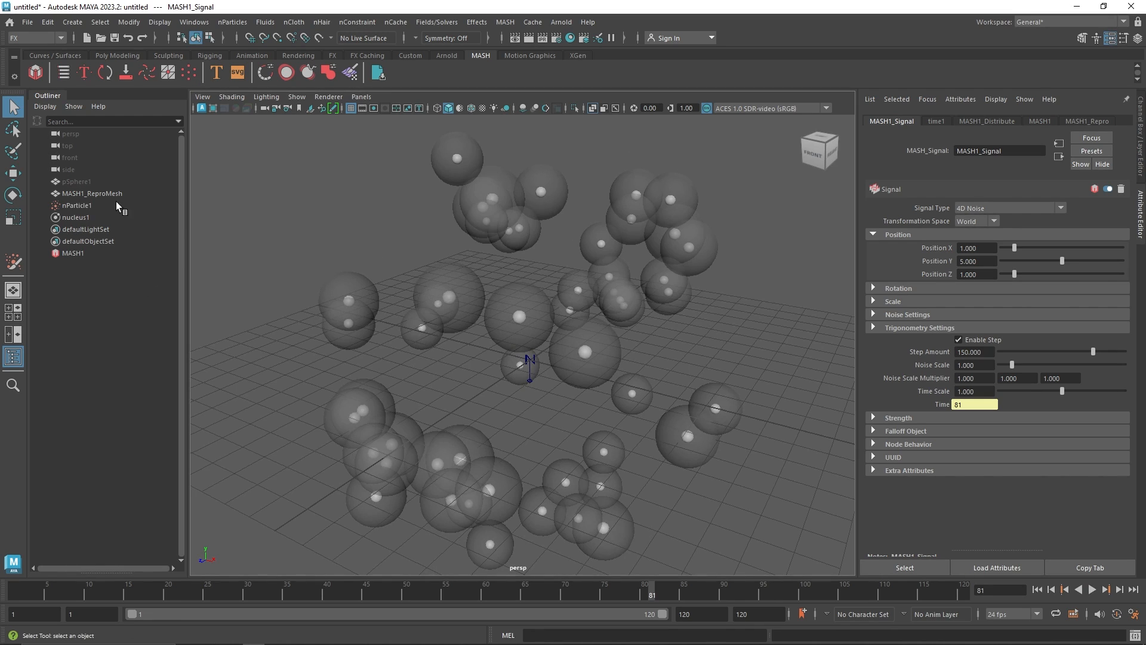
Start a new scene without saving the current one
{"action": "left_click", "coordinate": [28, 21]}
{"action": "left_click", "coordinate": [42, 43]}
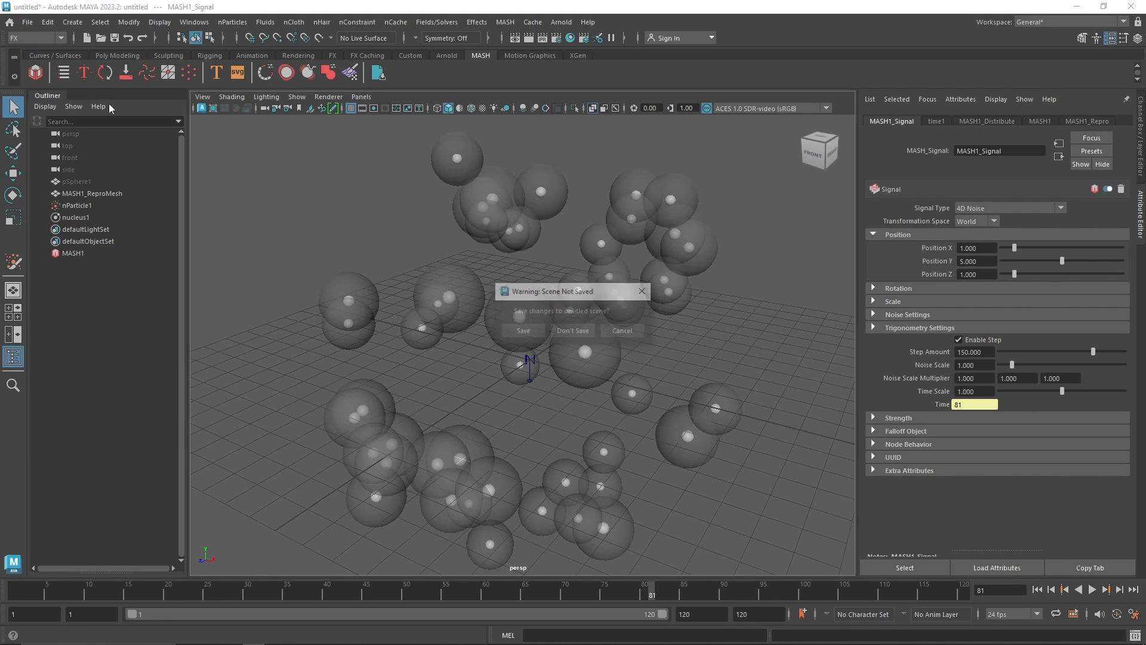
{"action": "left_click", "coordinate": [583, 332]}
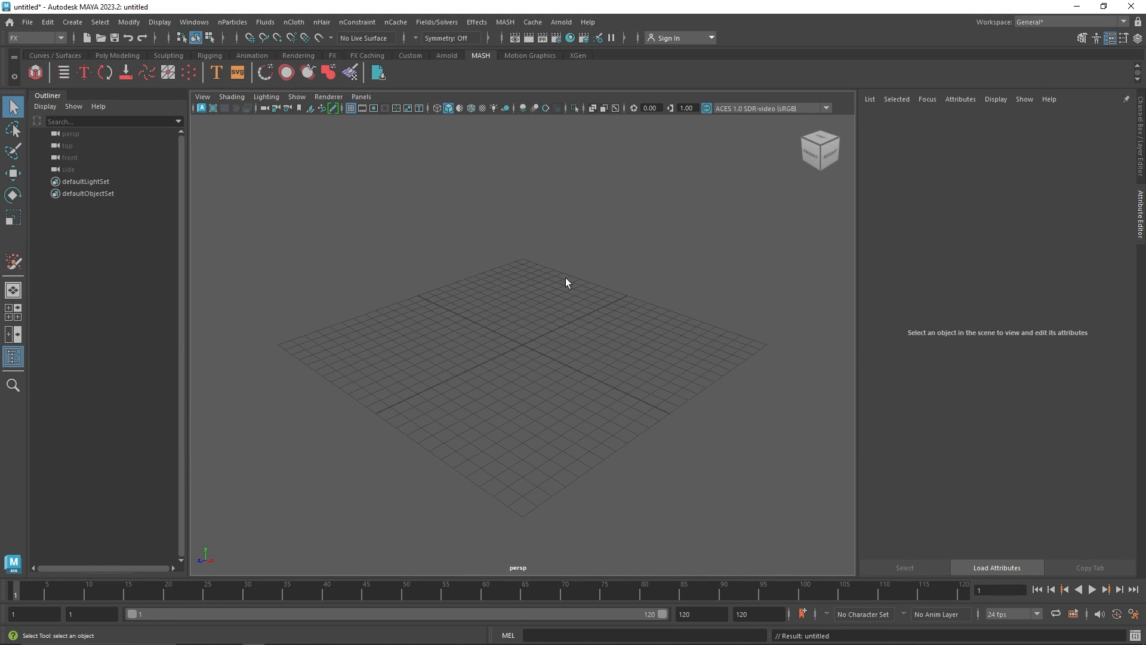
Create a polygon cube in the viewport
{"action": "left_click", "coordinate": [119, 55]}
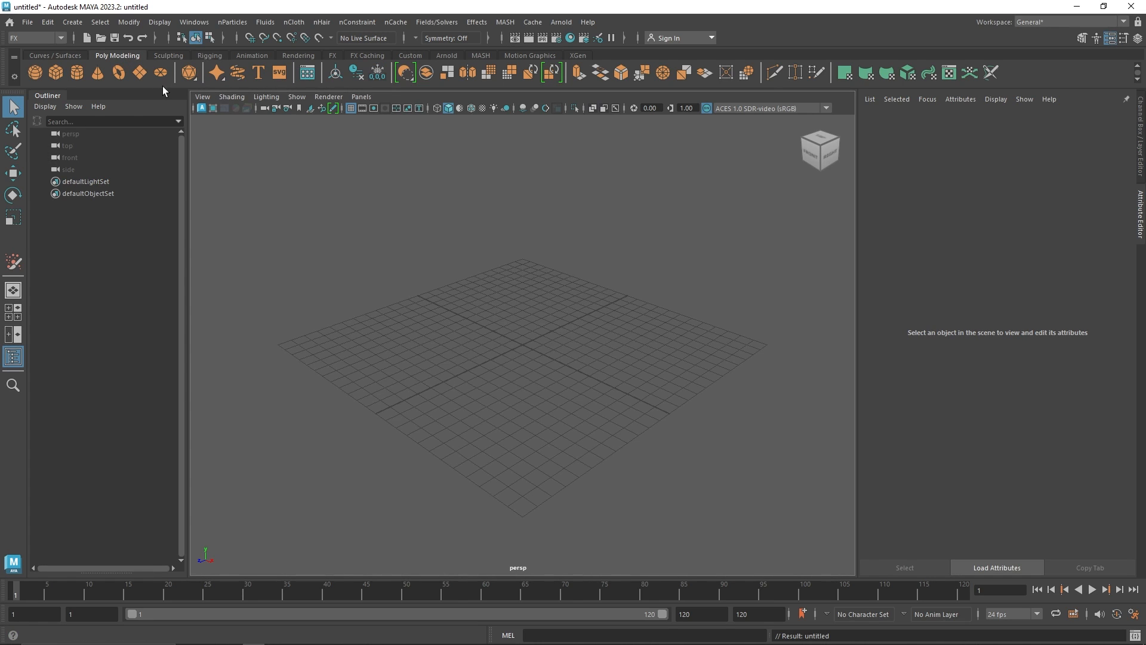
{"action": "left_click", "coordinate": [59, 72]}
{"action": "left_click_drag", "start_coordinate": [504, 346], "coordinate": [524, 370], "text": "alt"}
{"action": "middle_click_drag", "start_coordinate": [524, 370], "coordinate": [610, 424], "text": "alt"}
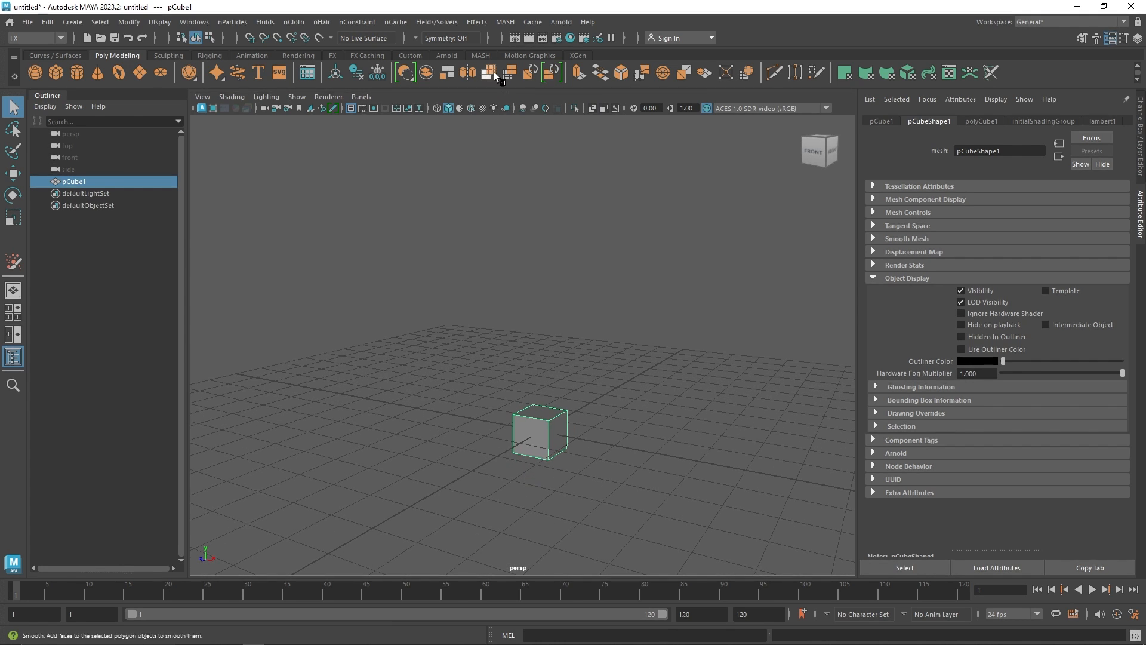
Create a MASH network from the cube
{"action": "left_click", "coordinate": [480, 55]}
{"action": "left_click", "coordinate": [41, 73]}
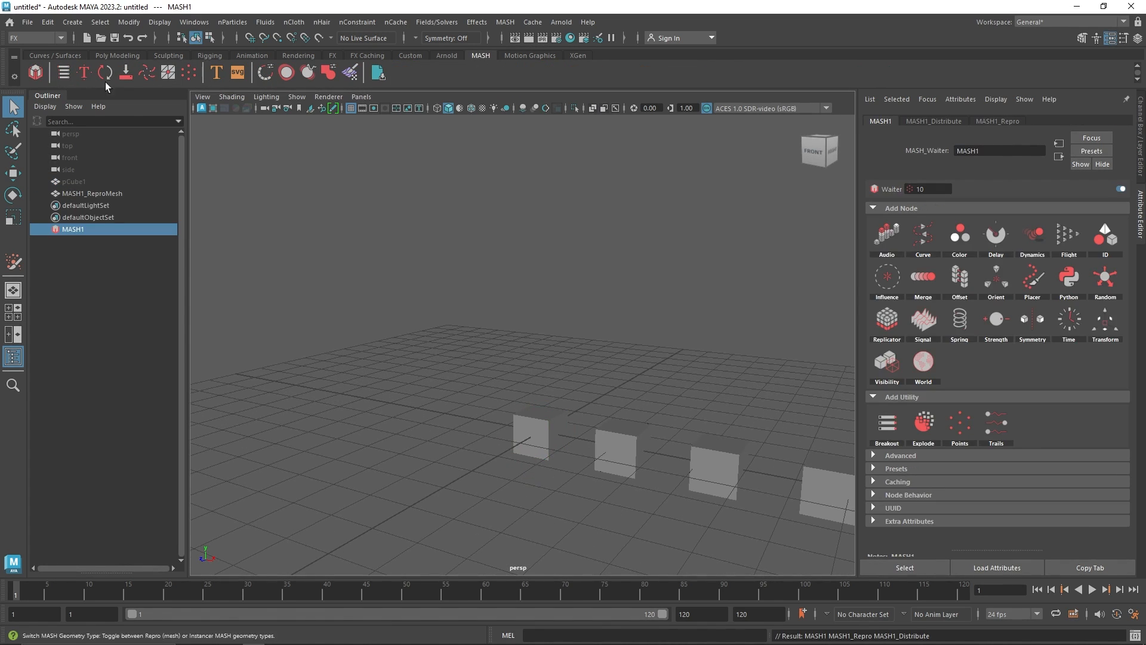
Set the MASH distribution type to Grid
{"action": "left_click", "coordinate": [949, 120]}
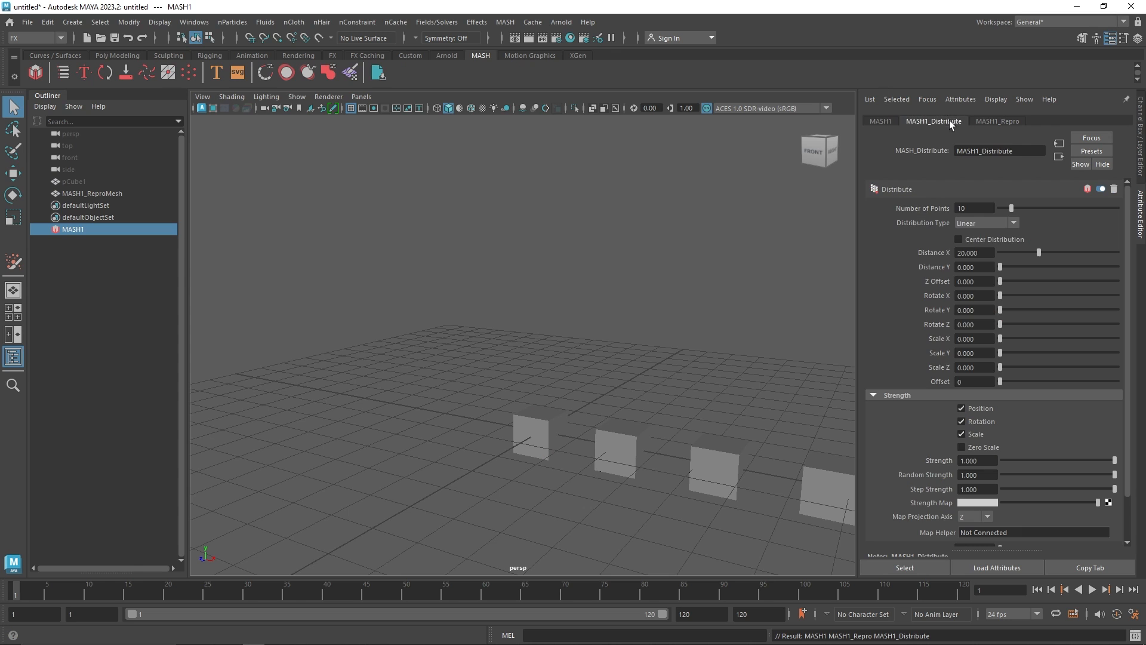
{"action": "left_click", "coordinate": [982, 225]}
{"action": "left_click", "coordinate": [983, 295]}
{"action": "left_click_drag", "start_coordinate": [620, 307], "coordinate": [579, 361], "text": "alt"}
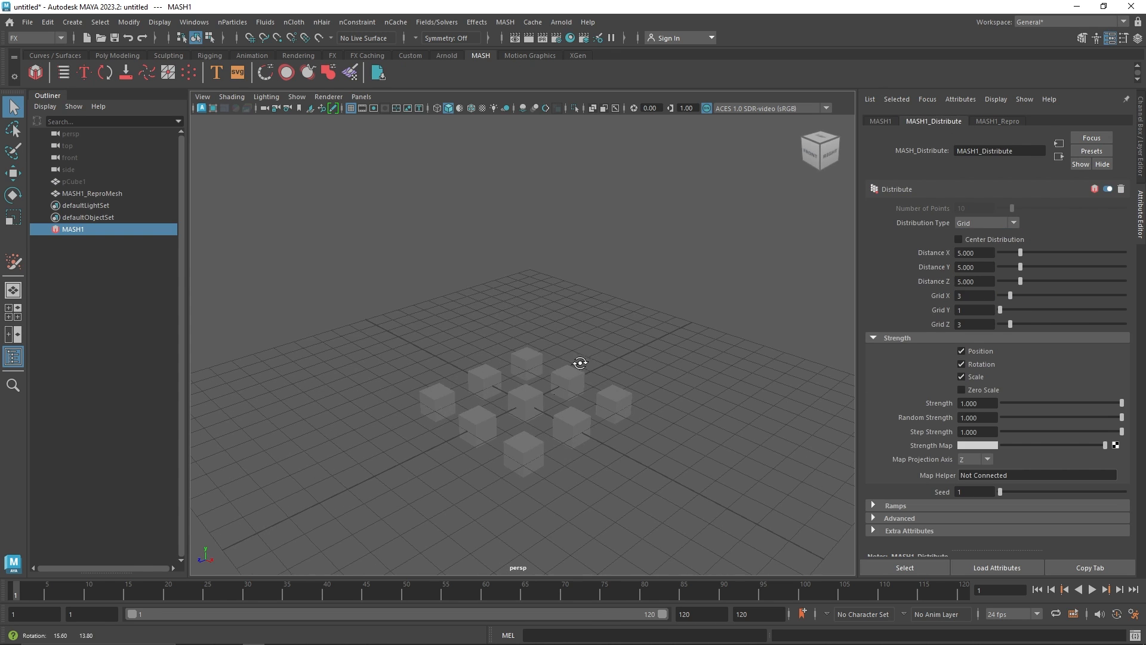
{"action": "left_click", "coordinate": [350, 108]}
{"action": "left_click_drag", "start_coordinate": [549, 325], "coordinate": [618, 371], "text": "alt"}
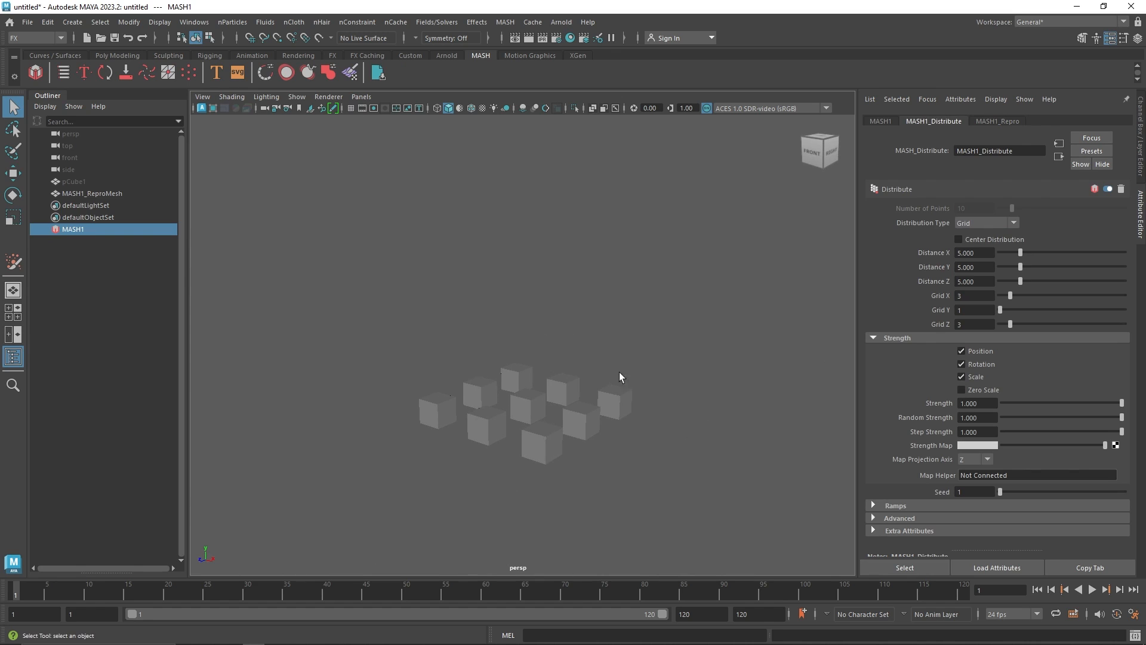
Adjust the grid to about 5 × 6 × 6 points with distances of about 10.3, 7.2 and 12.6
{"action": "left_click_drag", "start_coordinate": [1015, 309], "coordinate": [1023, 309]}
{"action": "left_click", "coordinate": [1022, 296]}
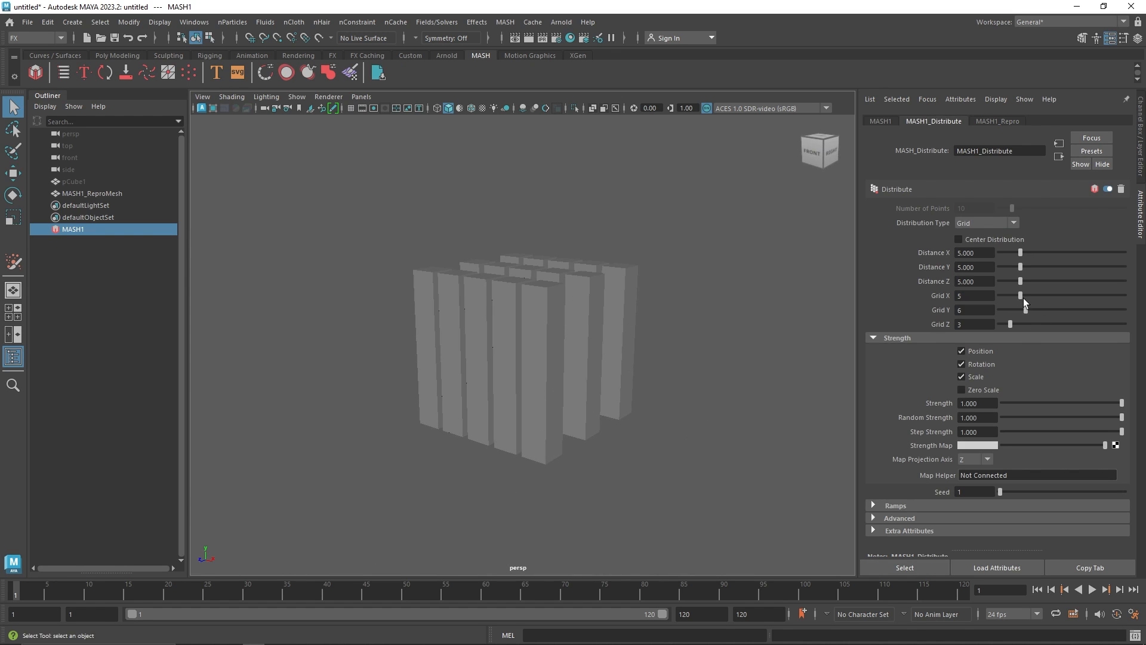
{"action": "left_click", "coordinate": [1026, 324]}
{"action": "left_click", "coordinate": [1027, 296]}
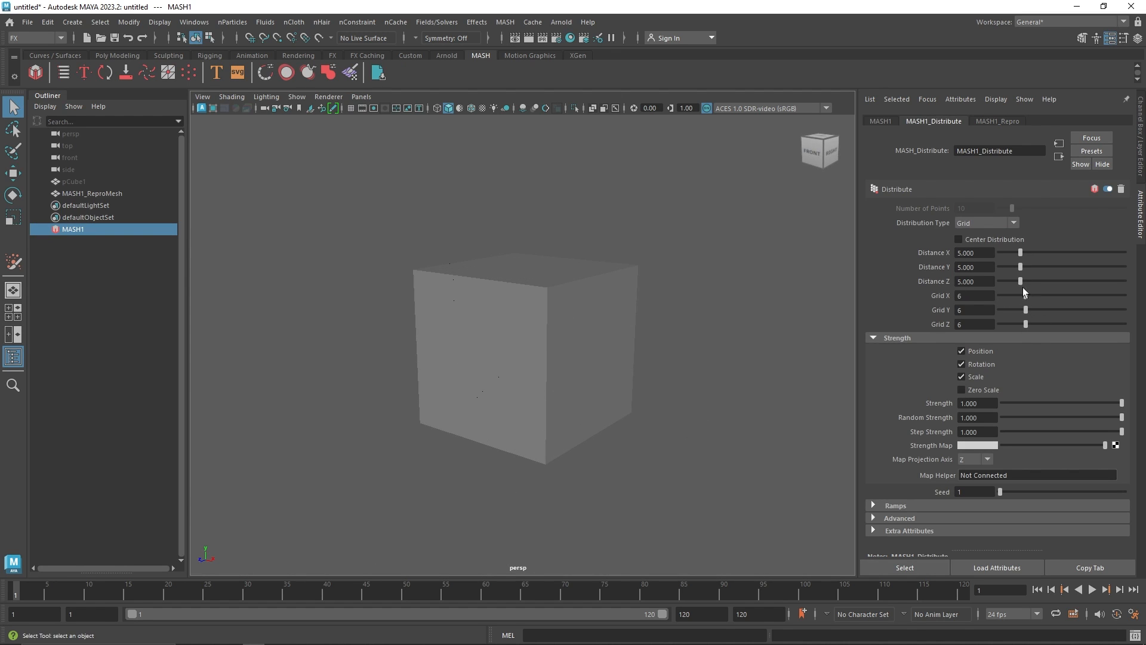
{"action": "left_click_drag", "start_coordinate": [1023, 295], "coordinate": [1043, 251]}
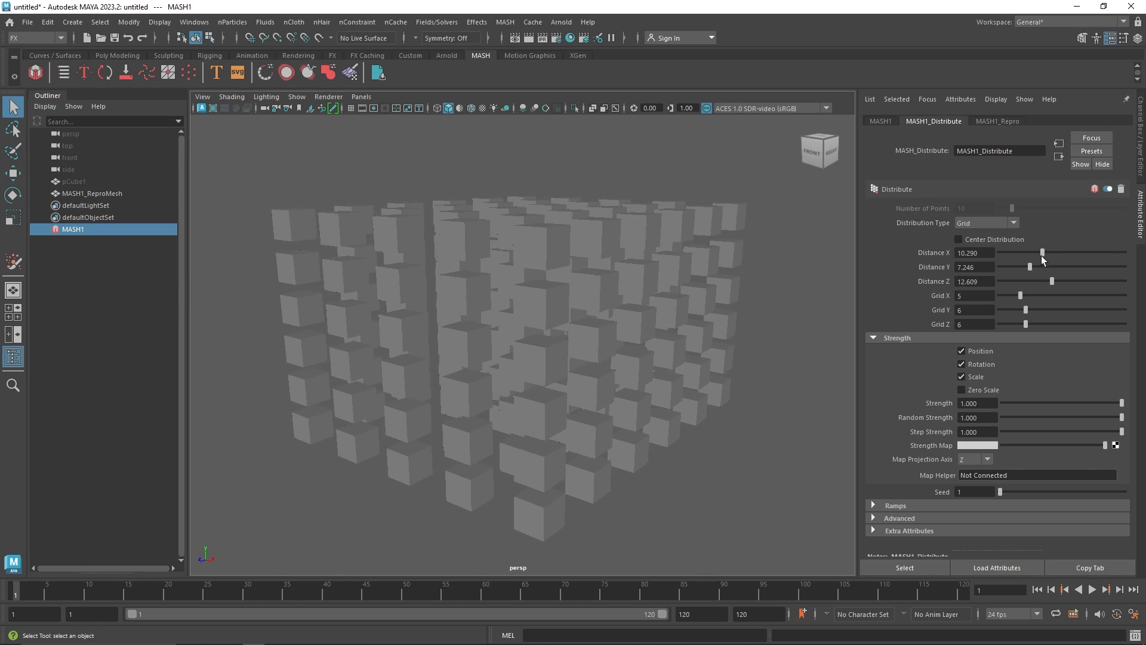
{"action": "left_click_drag", "start_coordinate": [577, 290], "coordinate": [555, 302], "text": "alt"}
{"action": "left_click", "coordinate": [959, 240]}
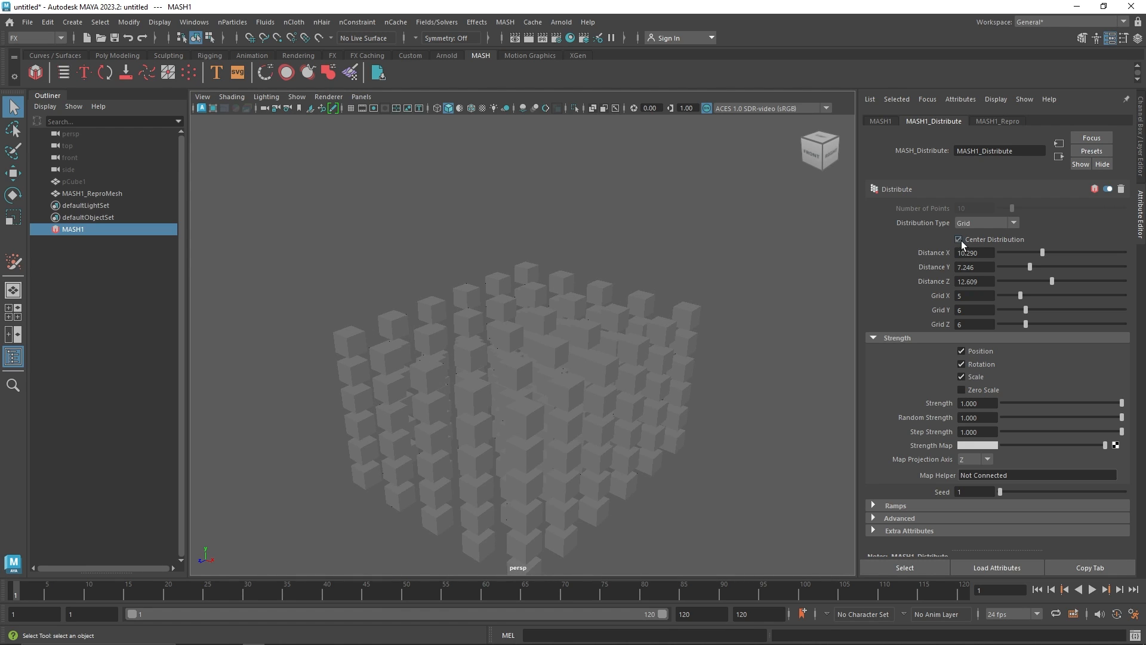
{"action": "left_click", "coordinate": [960, 240]}
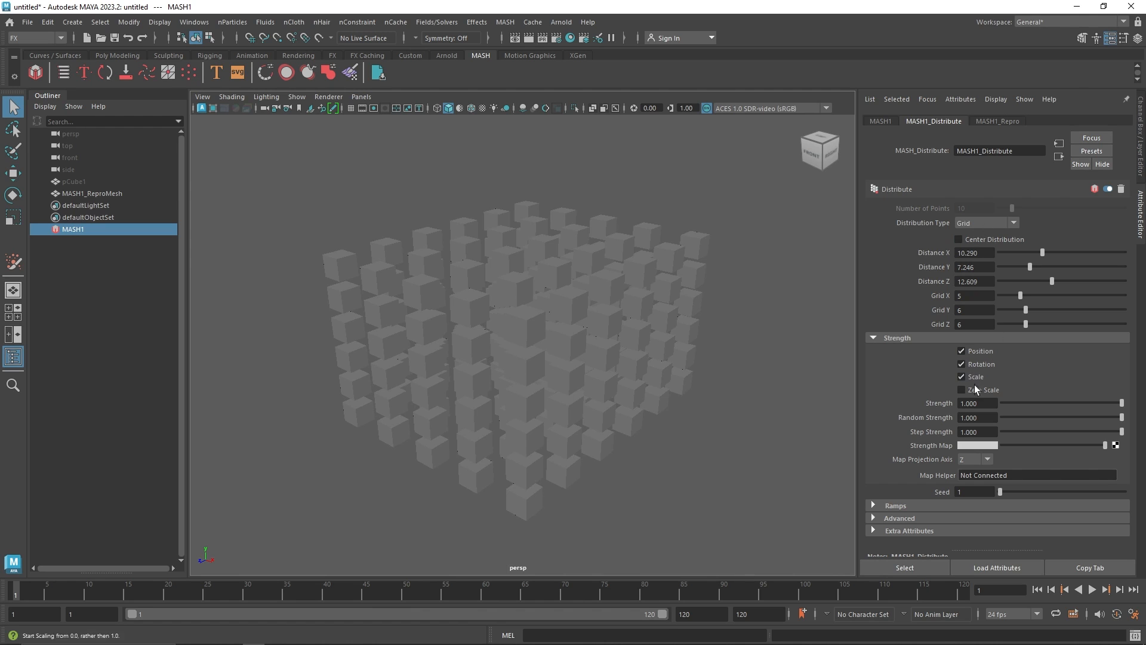
{"action": "left_click_drag", "start_coordinate": [560, 350], "coordinate": [739, 327], "text": "alt"}
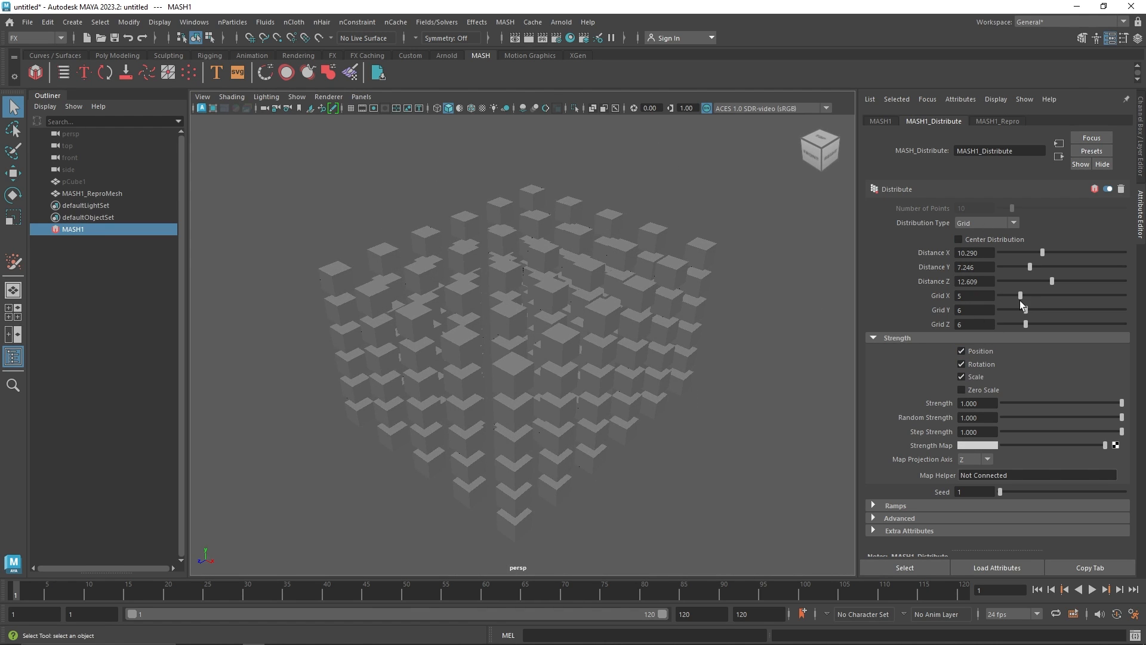
Set the grid to 9 × 9 × 9 points with distances of about 13.9, 14.5 and 14.8
{"action": "left_click_drag", "start_coordinate": [1020, 297], "coordinate": [1042, 324]}
{"action": "left_click_drag", "start_coordinate": [1052, 281], "coordinate": [1059, 256]}
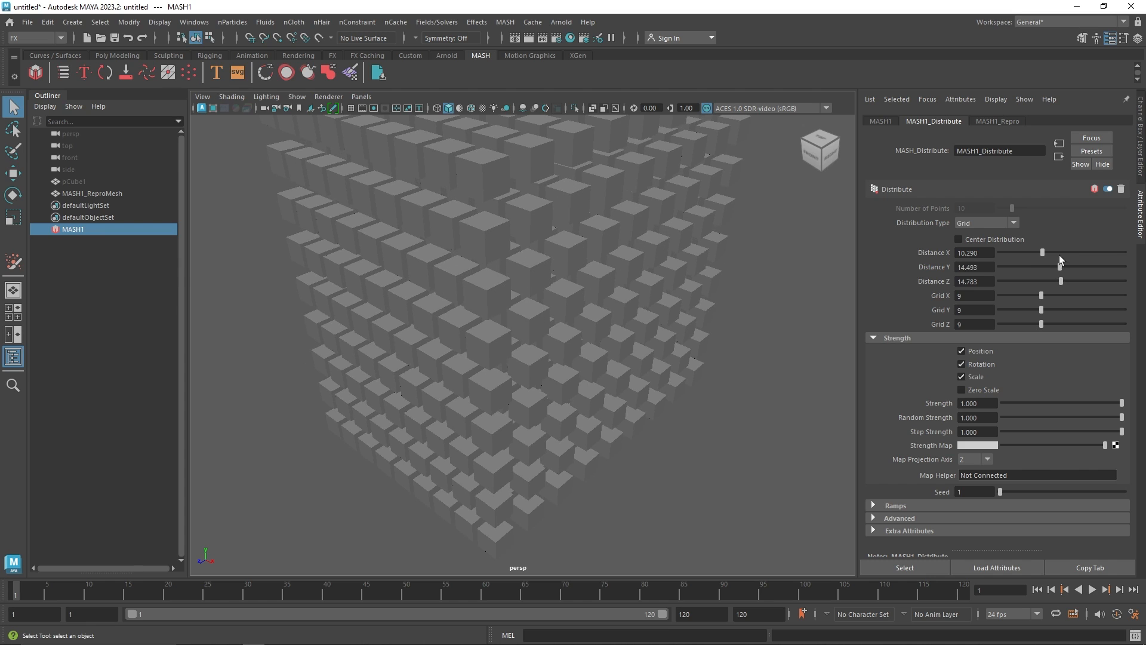
{"action": "left_click", "coordinate": [1056, 252]}
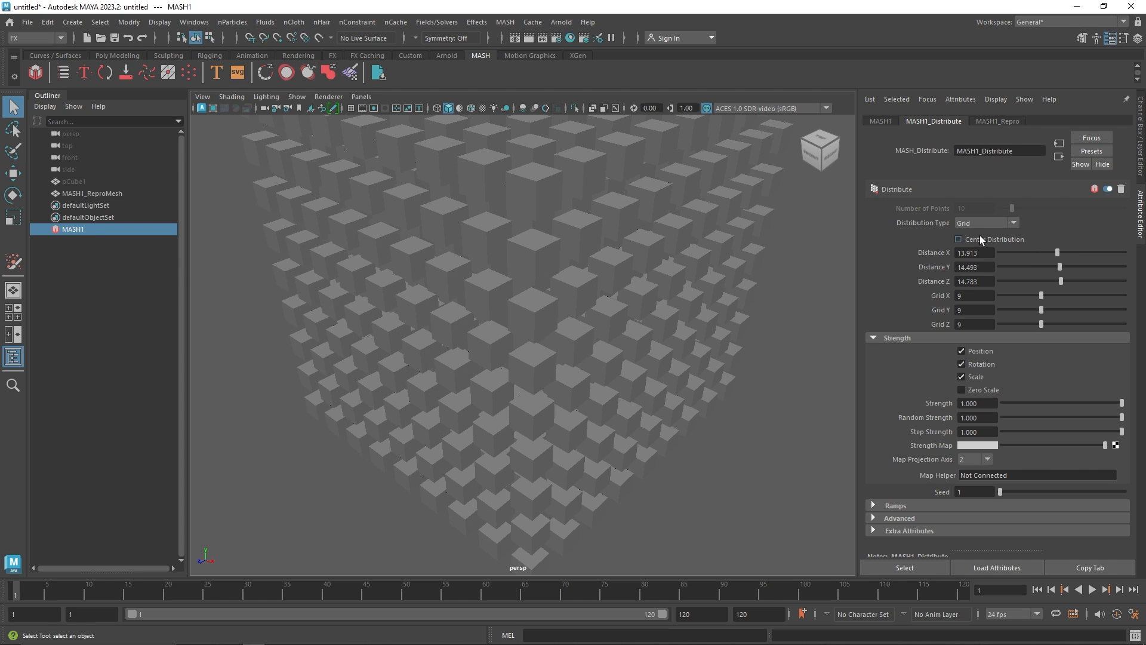
Switch the distribution type to Initial State and select the repro cube
{"action": "left_click", "coordinate": [991, 223]}
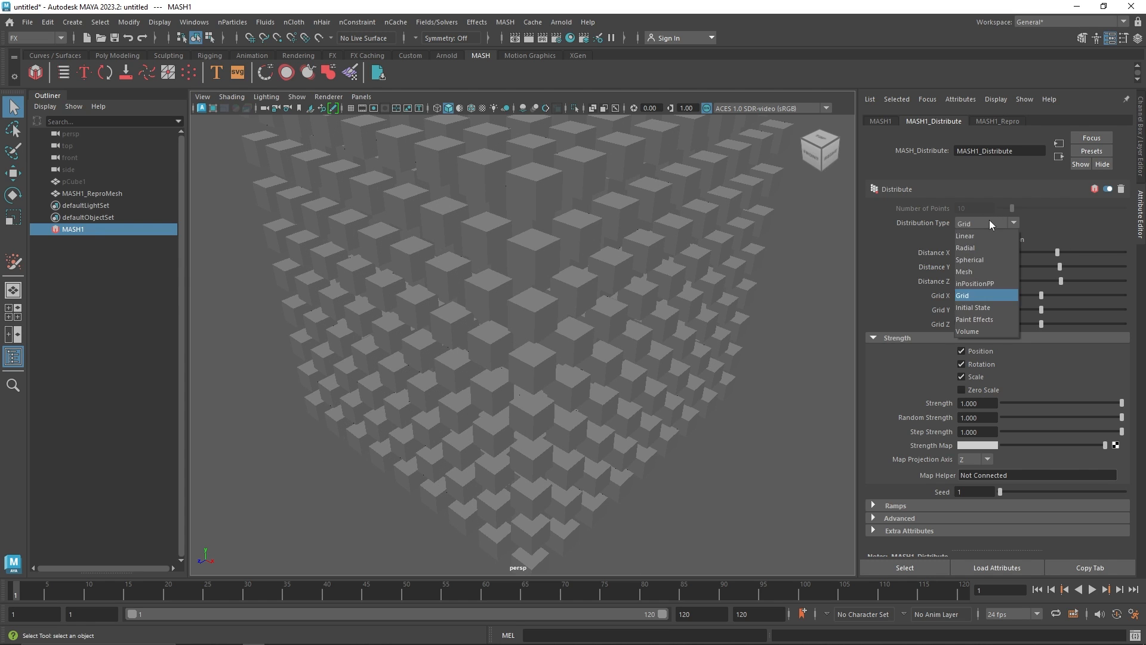
{"action": "left_click", "coordinate": [998, 310]}
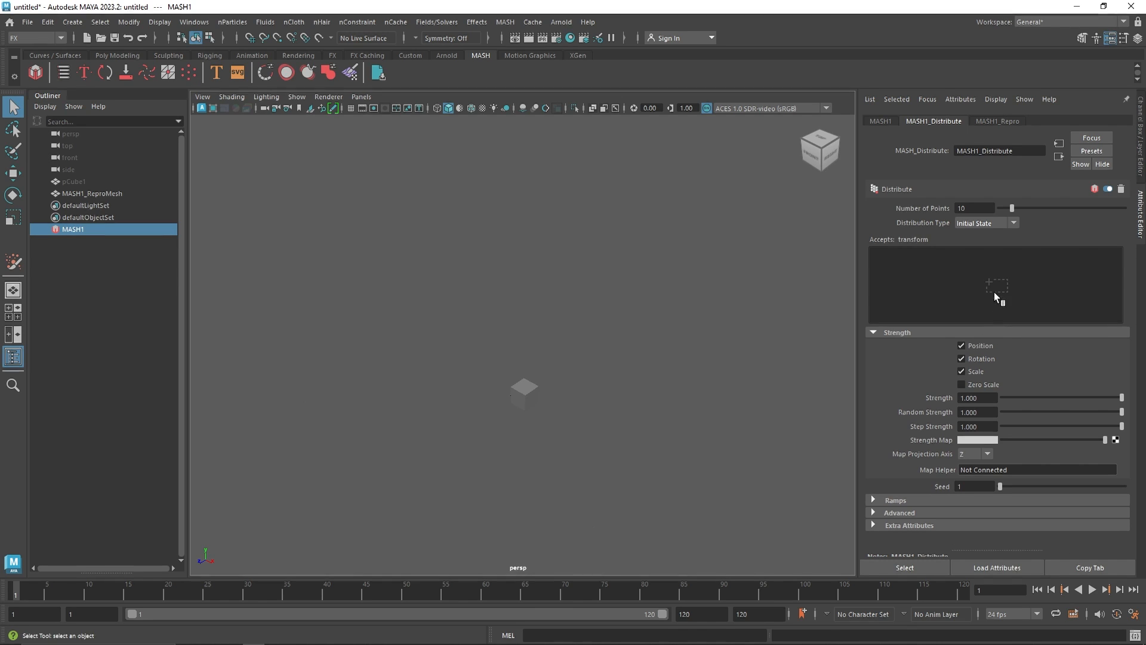
{"action": "left_click", "coordinate": [527, 395]}
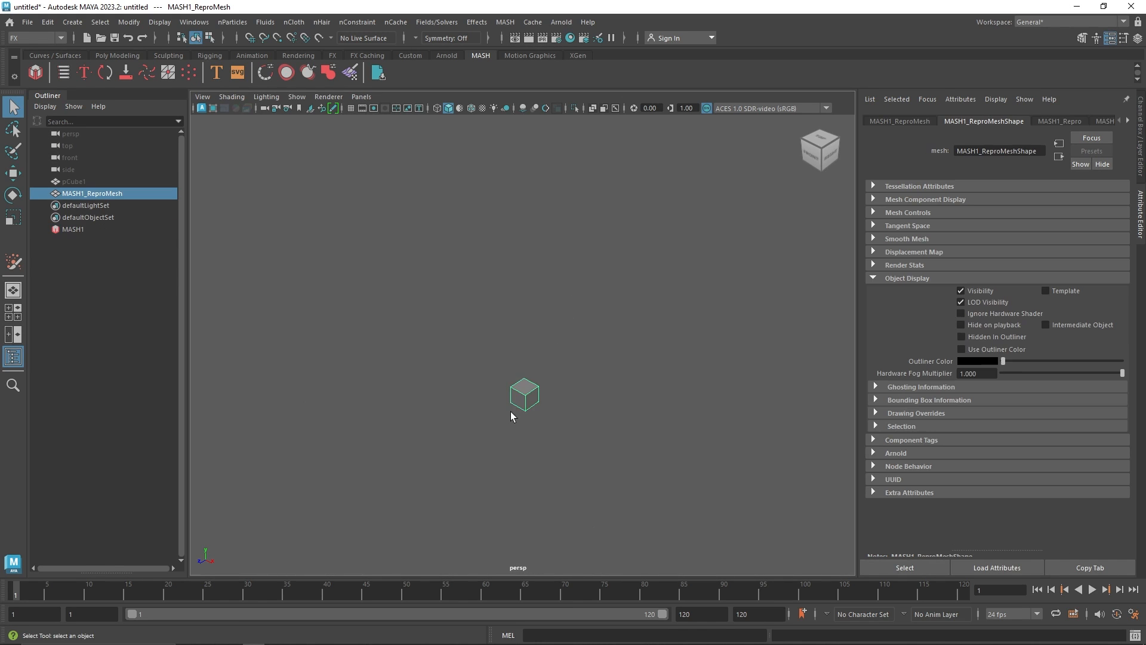
{"action": "left_click_drag", "start_coordinate": [510, 411], "coordinate": [538, 381], "text": "alt"}
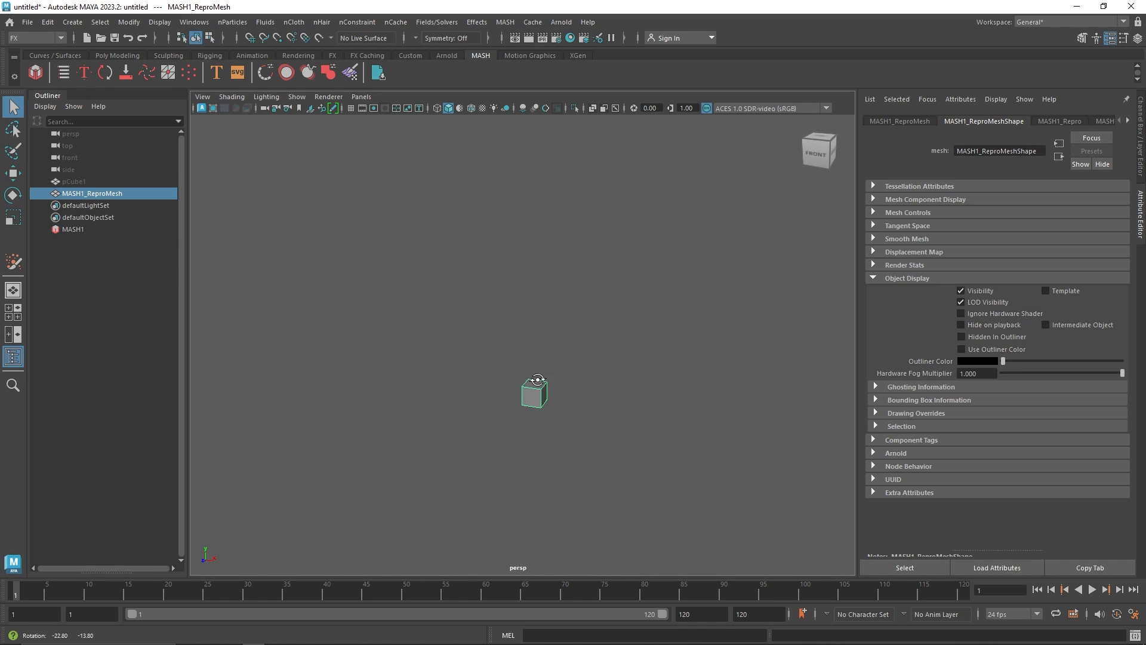
Delete the original cube together with its MASH network
{"action": "left_click", "coordinate": [115, 182]}
{"action": "key", "text": "Delete"}
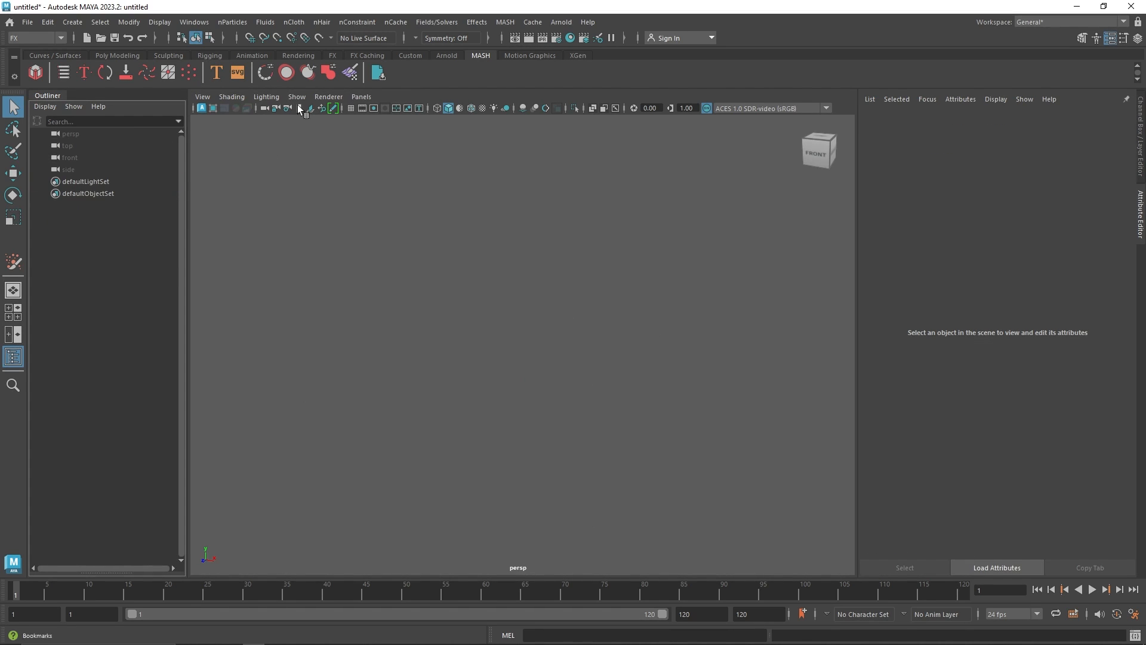
{"action": "left_click", "coordinate": [351, 108]}
Create a new polygon cube and move it about 7 units along X
{"action": "left_click", "coordinate": [101, 56]}
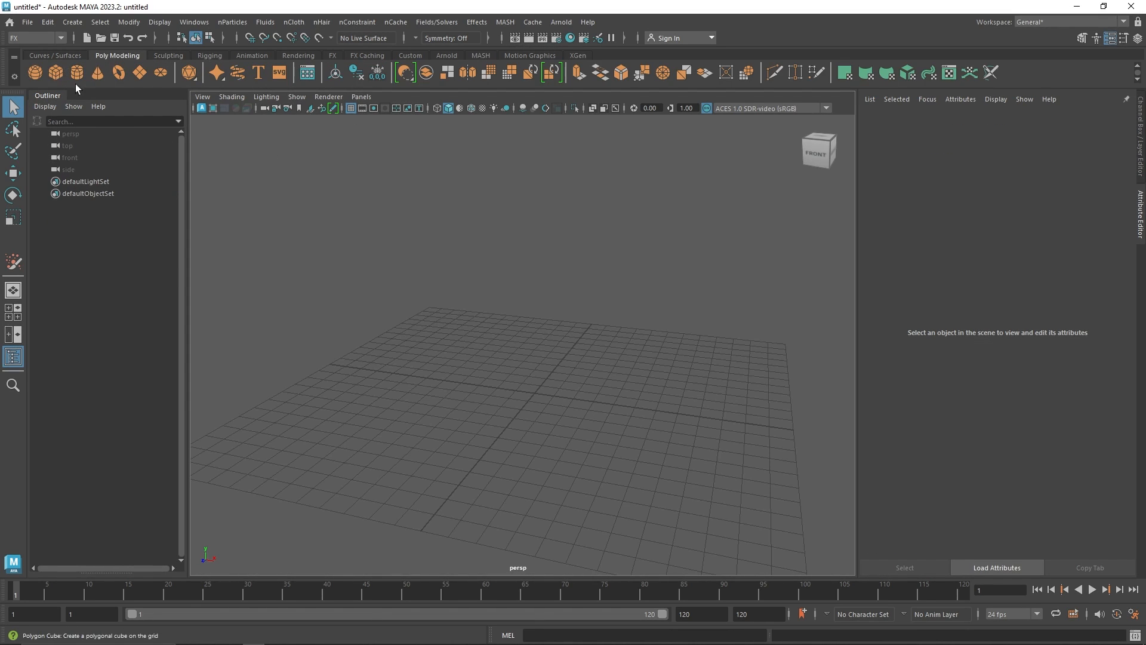
{"action": "left_click", "coordinate": [56, 72]}
{"action": "key", "text": "w"}
{"action": "left_click_drag", "start_coordinate": [597, 396], "coordinate": [739, 422]}
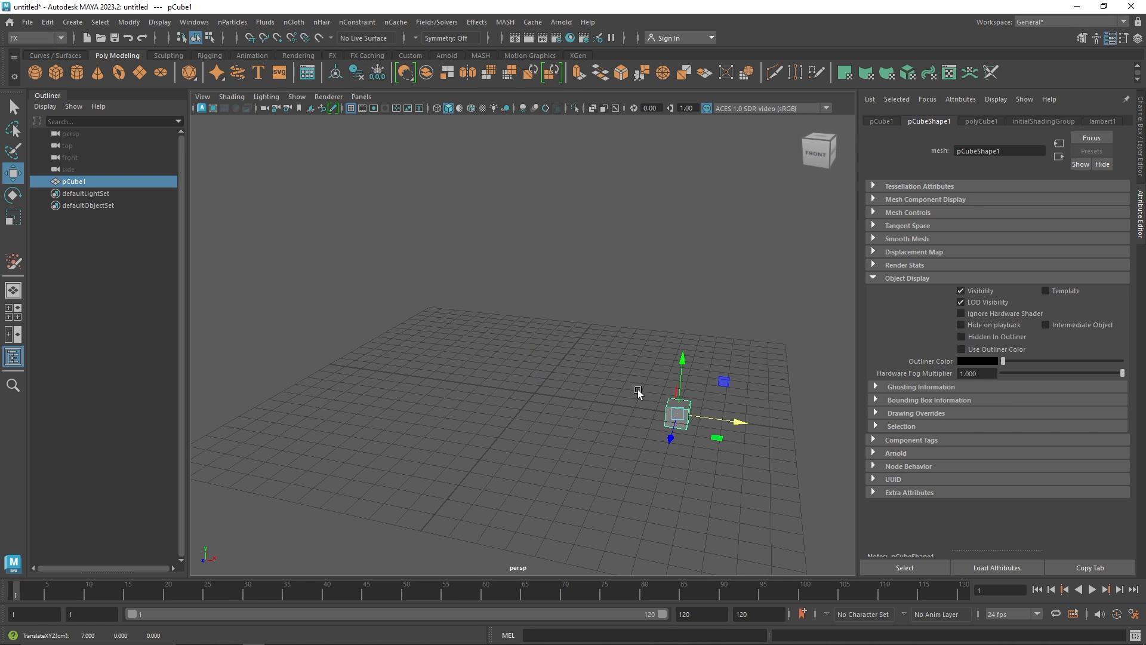
Create a MASH network from the moved cube
{"action": "left_click", "coordinate": [472, 55]}
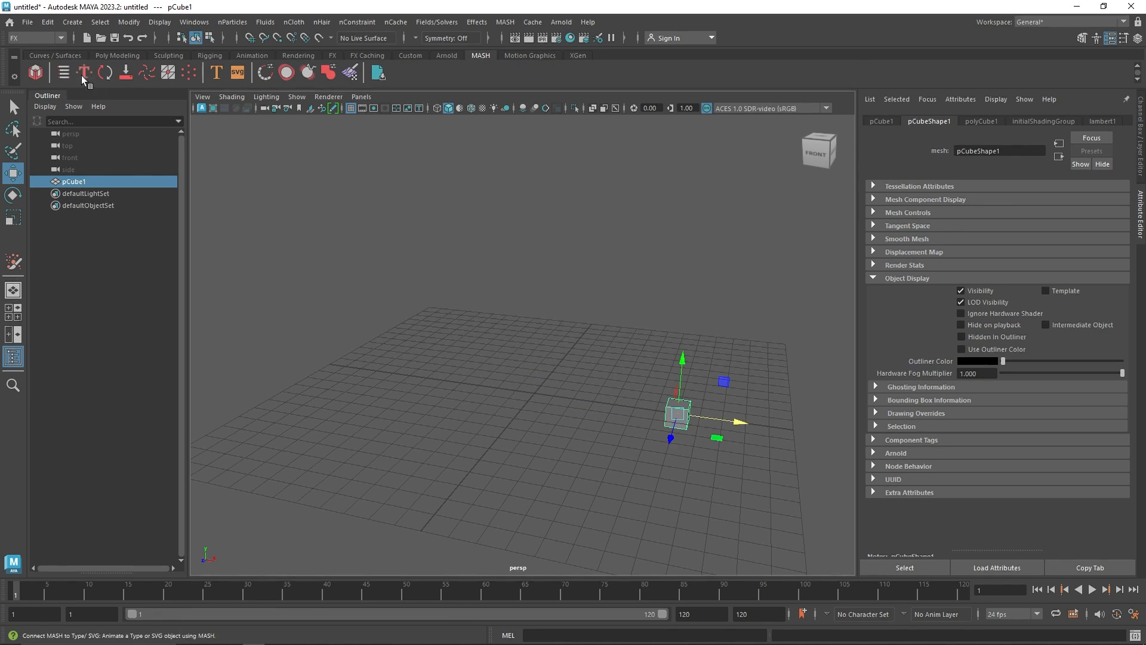
{"action": "left_click", "coordinate": [37, 73]}
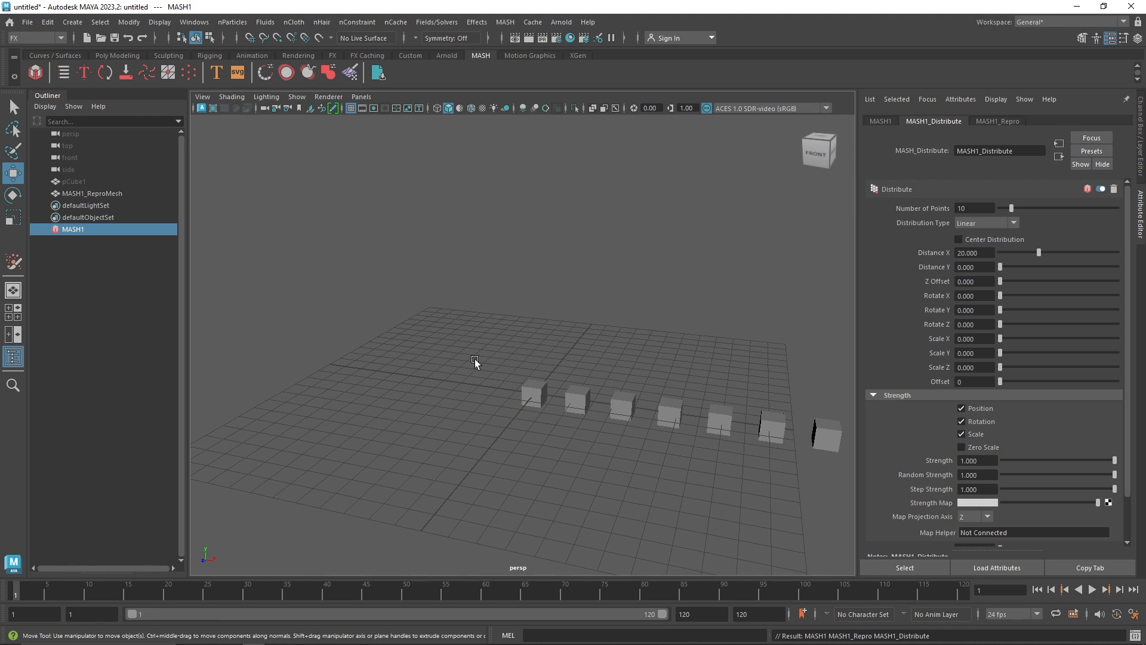
Set the MASH distribution type to Initial State
{"action": "left_click", "coordinate": [986, 223]}
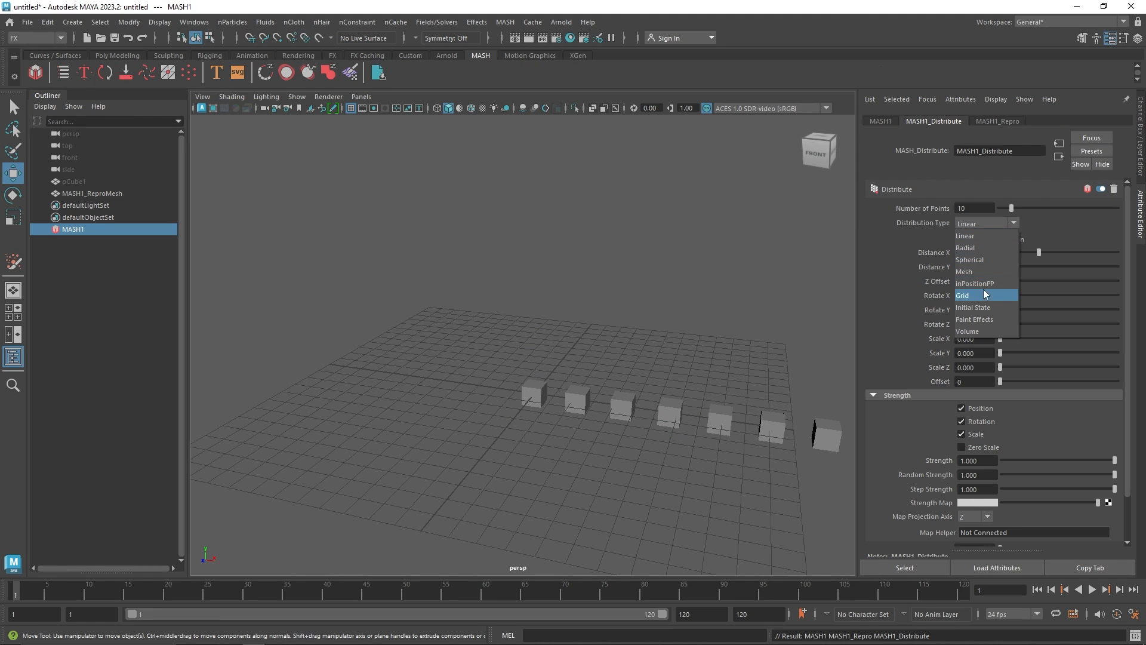
{"action": "left_click", "coordinate": [983, 307]}
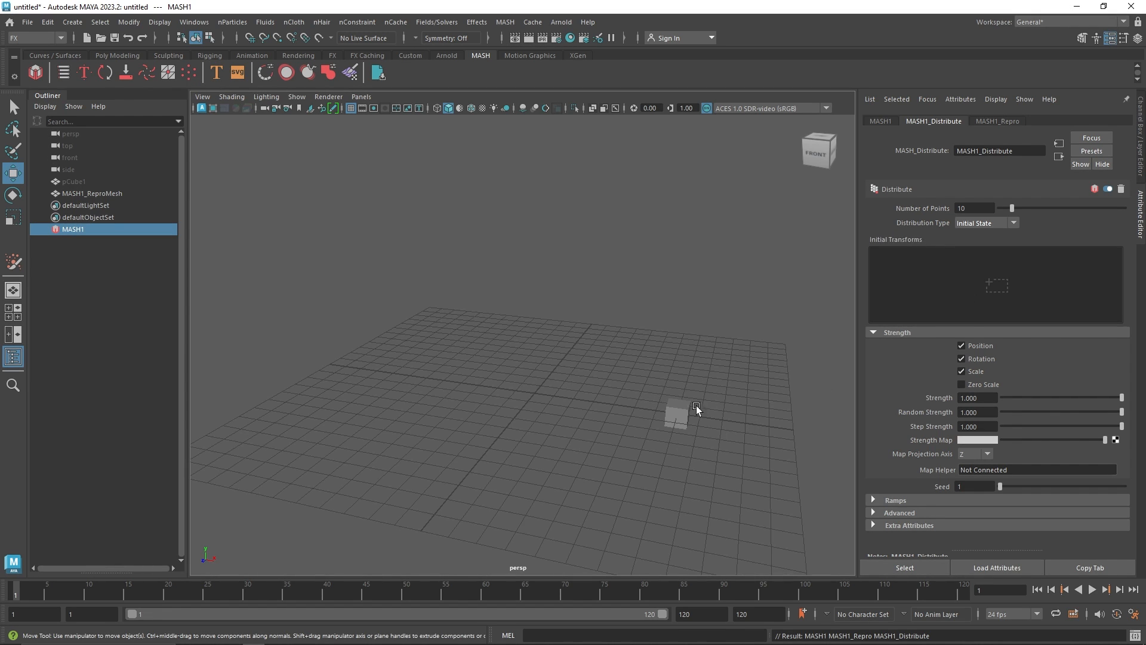
{"action": "left_click_drag", "start_coordinate": [697, 410], "coordinate": [700, 346]}
Change the distribution type to Paint Effects
{"action": "left_click", "coordinate": [999, 223]}
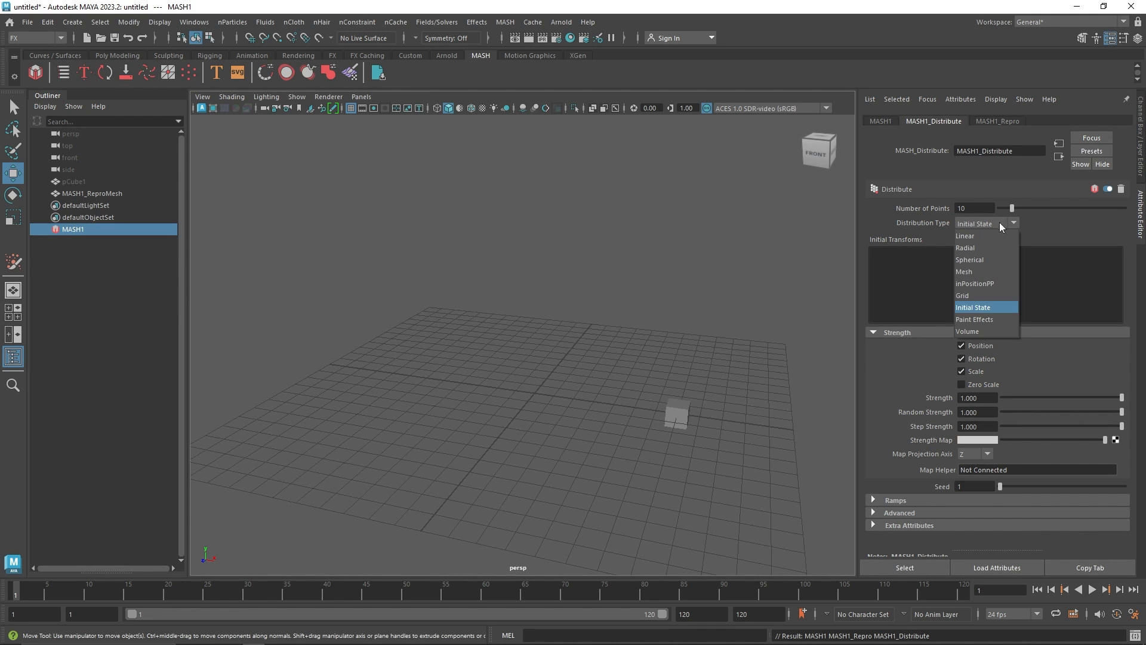
{"action": "left_click", "coordinate": [992, 321]}
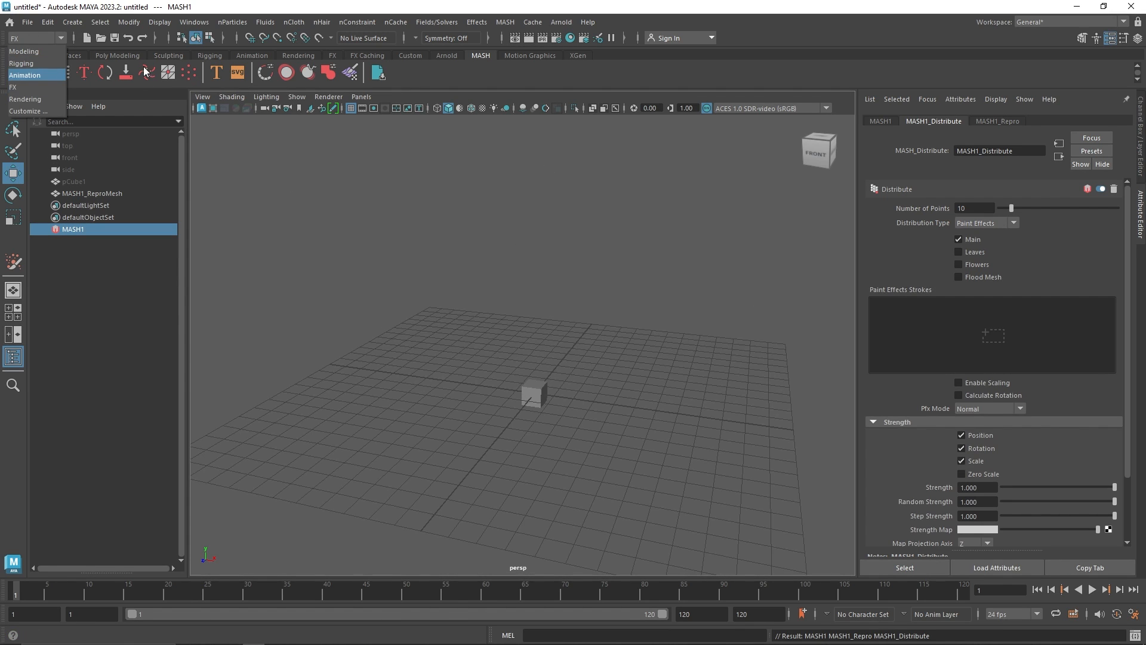
Open the Content Browser and pick the africanLily brush from the Paint_Effects Flowers examples
{"action": "left_click", "coordinate": [194, 22]}
{"action": "mouse_move", "coordinate": [246, 81]}
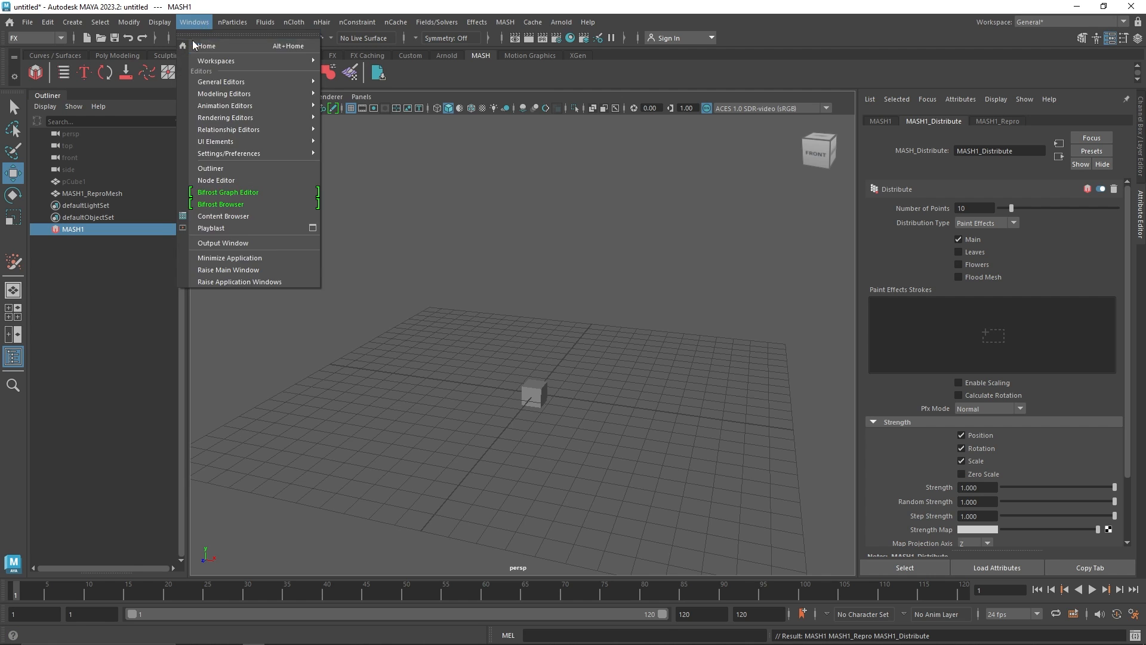
{"action": "left_click", "coordinate": [98, 52]}
{"action": "left_click", "coordinate": [307, 74]}
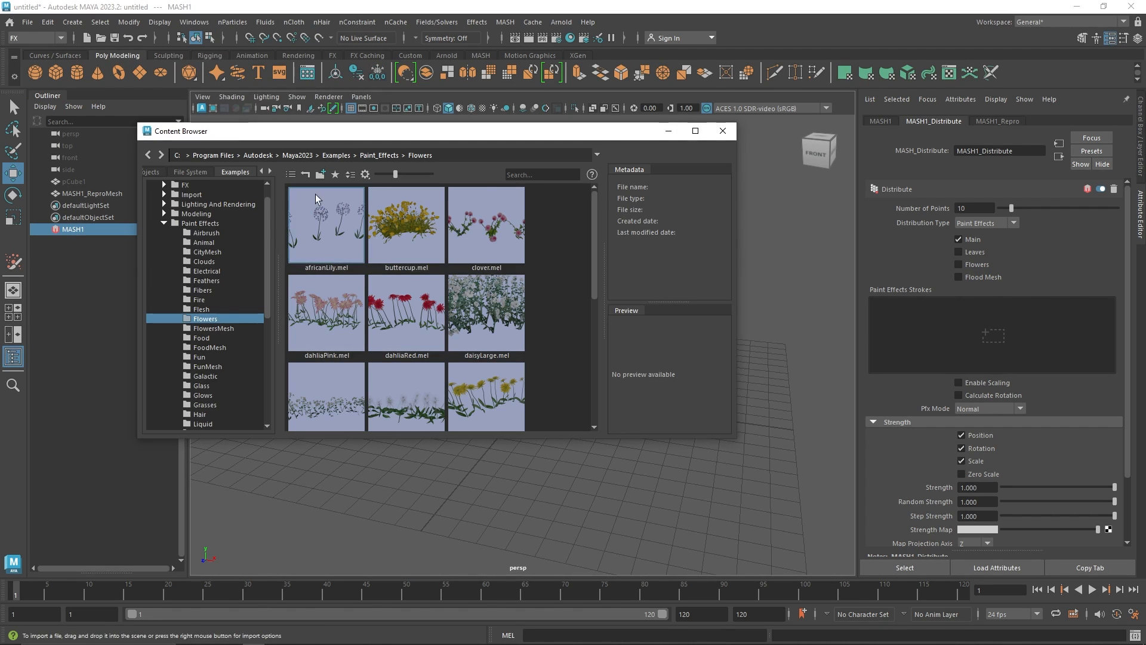
{"action": "left_click", "coordinate": [203, 242]}
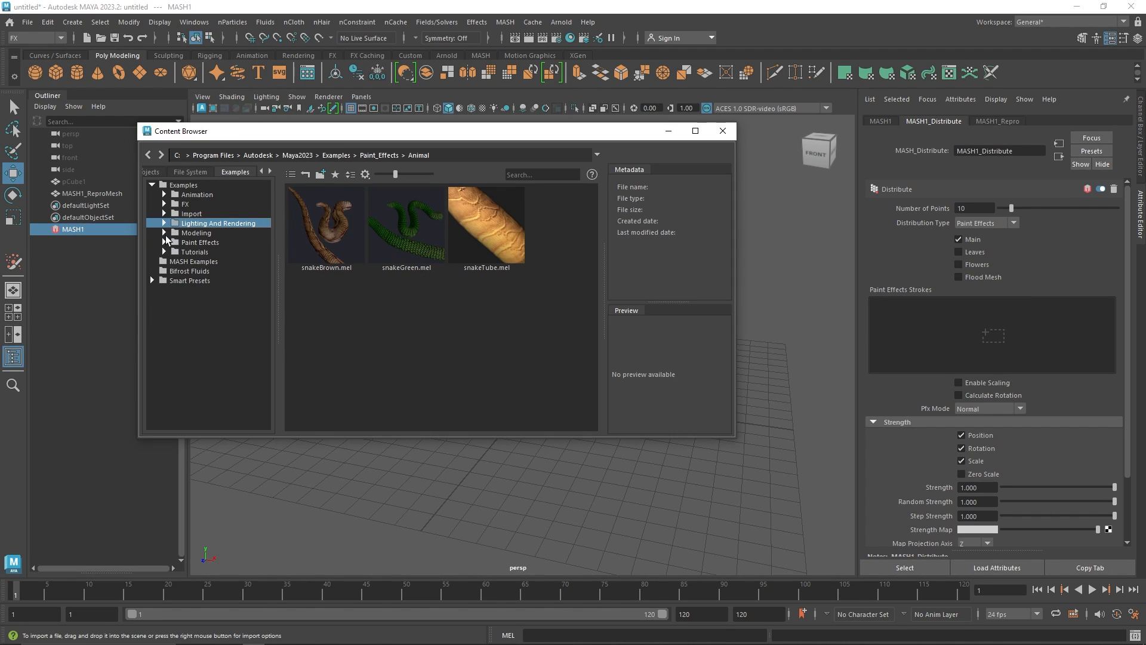
{"action": "scroll", "coordinate": [170, 243], "scroll_direction": "up", "scroll_amount": 1}
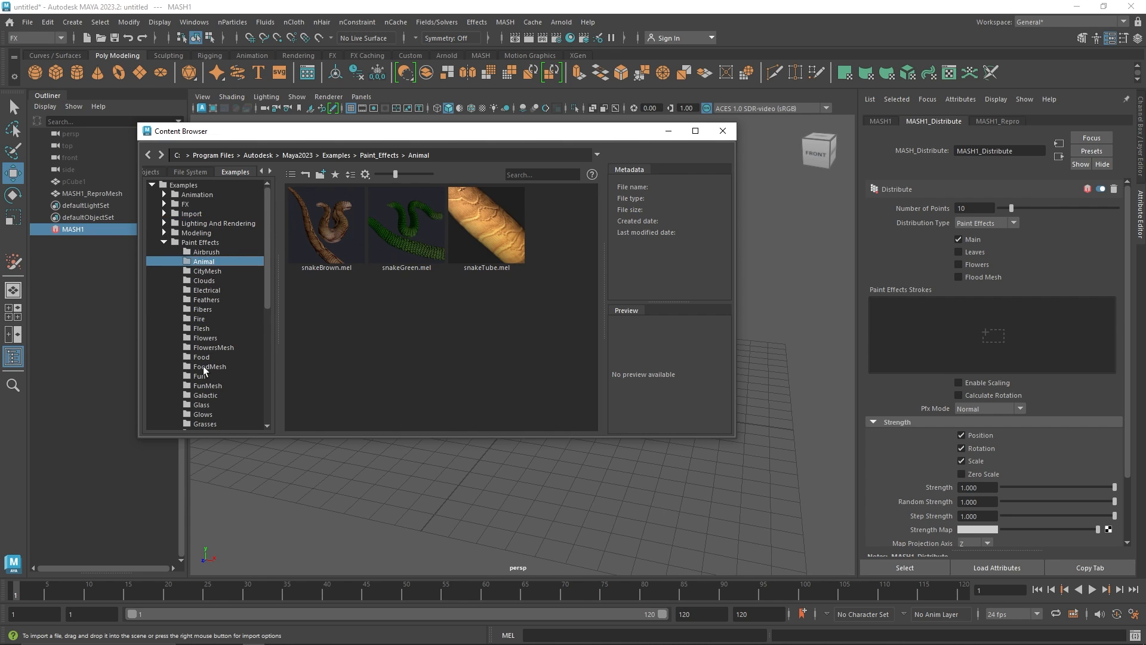
{"action": "scroll", "coordinate": [206, 367], "scroll_direction": "down", "scroll_amount": 1}
{"action": "left_click", "coordinate": [207, 310]}
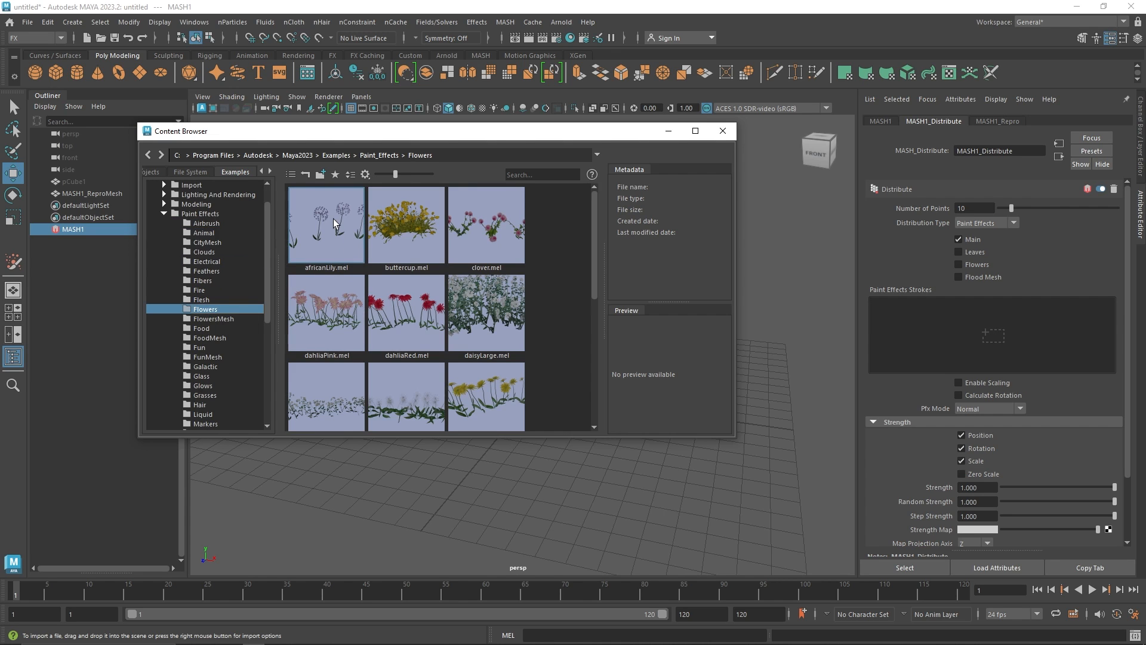
{"action": "left_click", "coordinate": [333, 219]}
{"action": "left_click", "coordinate": [722, 130]}
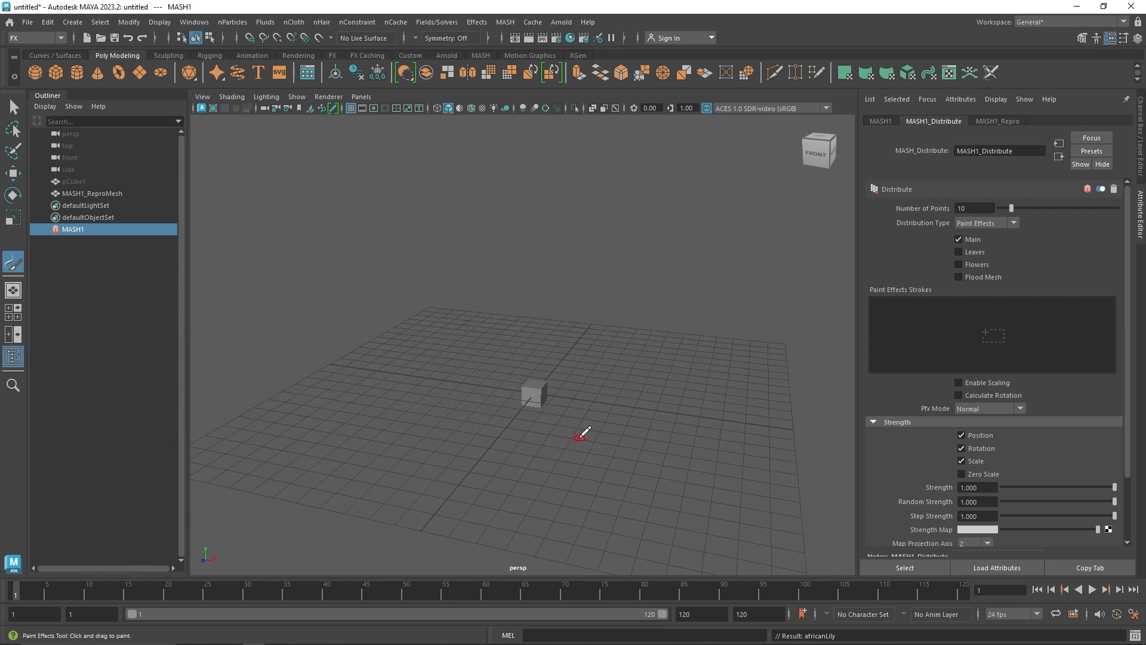
{"action": "mouse_move", "coordinate": [581, 433]}
{"action": "left_mouse_down"}
{"action": "mouse_move", "coordinate": [616, 402]}
{"action": "mouse_move", "coordinate": [681, 420]}
{"action": "left_mouse_up"}
{"action": "scroll", "coordinate": [621, 454], "scroll_direction": "up", "scroll_amount": 3}
{"action": "key", "text": "ctrl+z"}
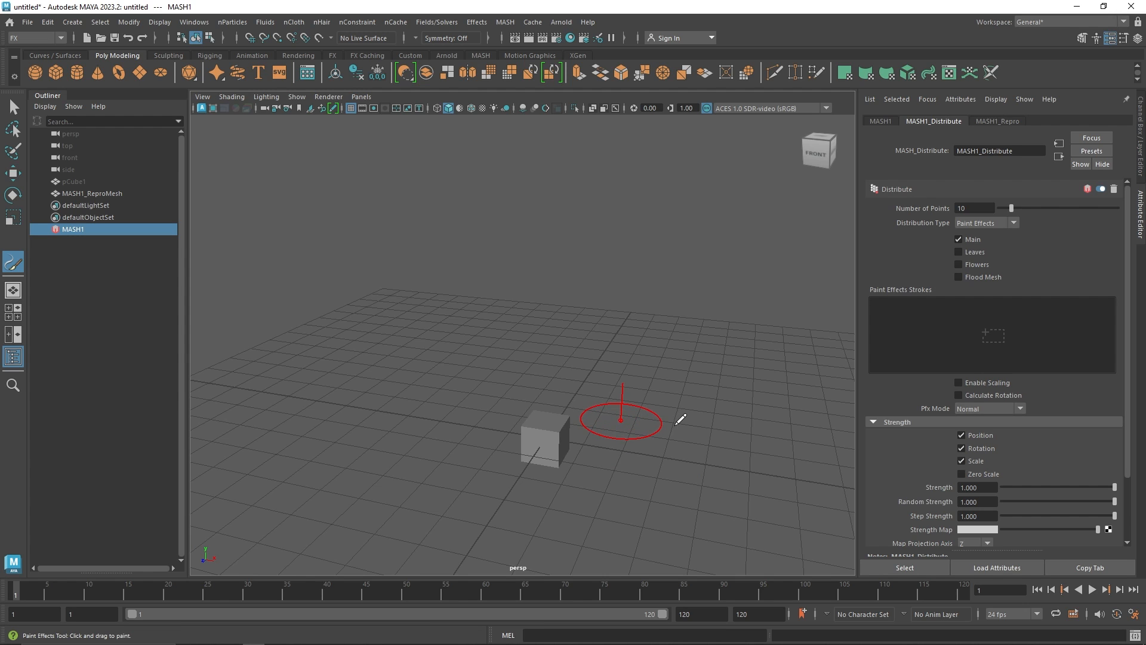
Paint a short africanLily stroke on the ground beside the cube
{"action": "left_click_drag", "start_coordinate": [422, 427], "coordinate": [463, 409]}
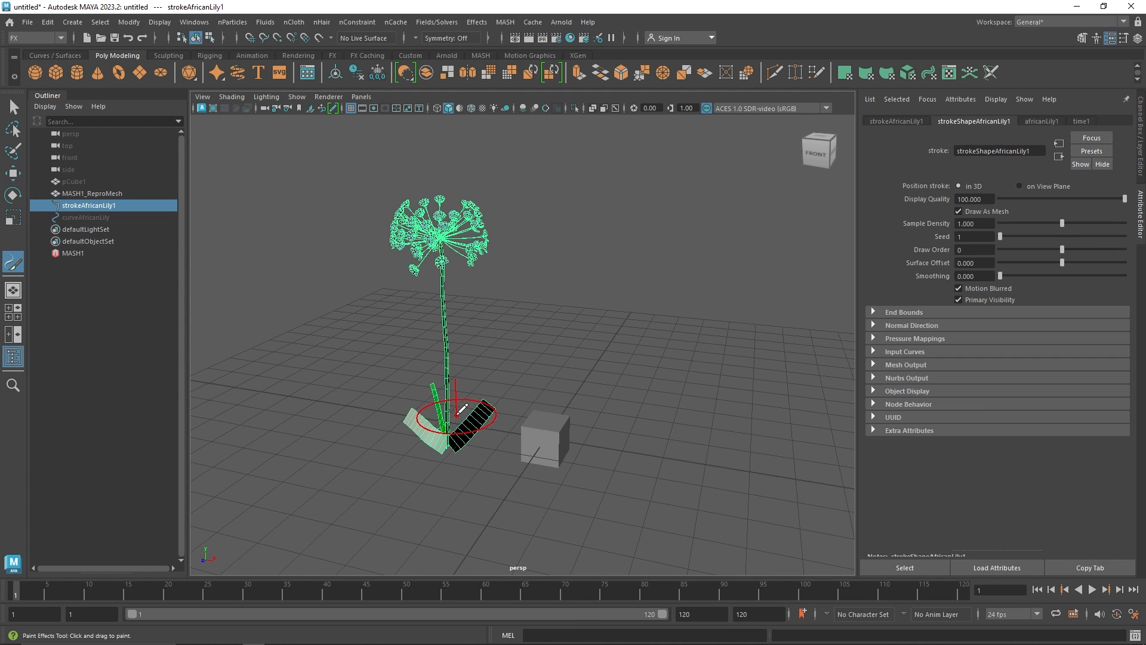
{"action": "key", "text": "q"}
{"action": "scroll", "coordinate": [382, 274], "scroll_direction": "up", "scroll_amount": 5}
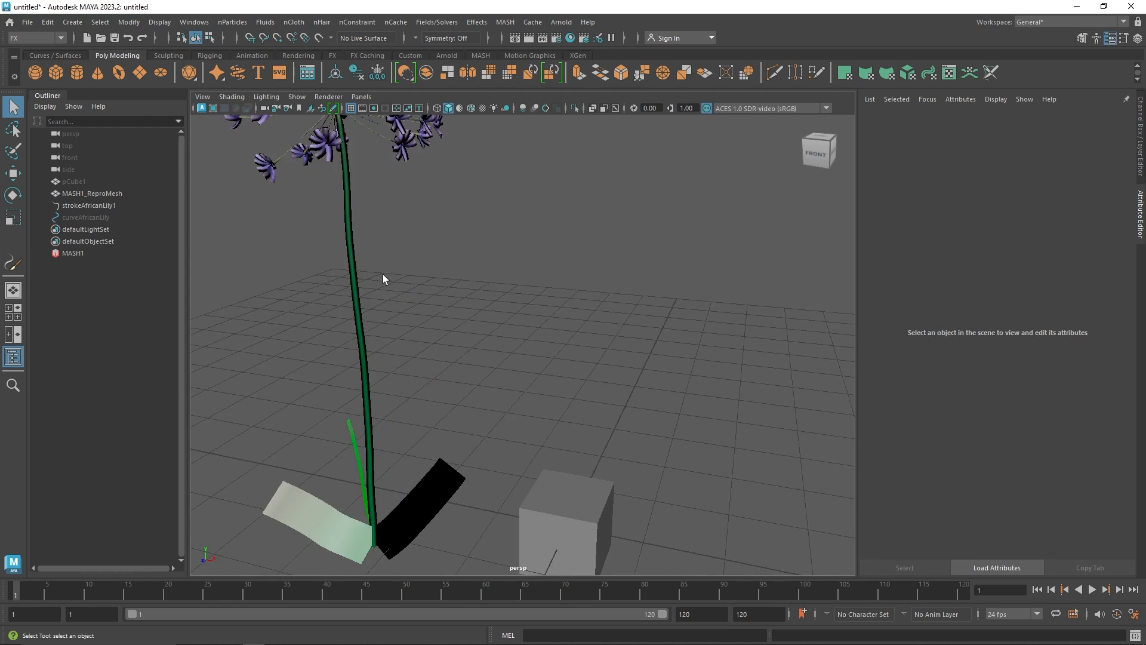
{"action": "left_click_drag", "start_coordinate": [382, 274], "coordinate": [328, 278], "text": "alt"}
{"action": "middle_click_drag", "start_coordinate": [329, 278], "coordinate": [453, 372], "text": "alt"}
{"action": "scroll", "coordinate": [493, 393], "scroll_direction": "down", "scroll_amount": 5}
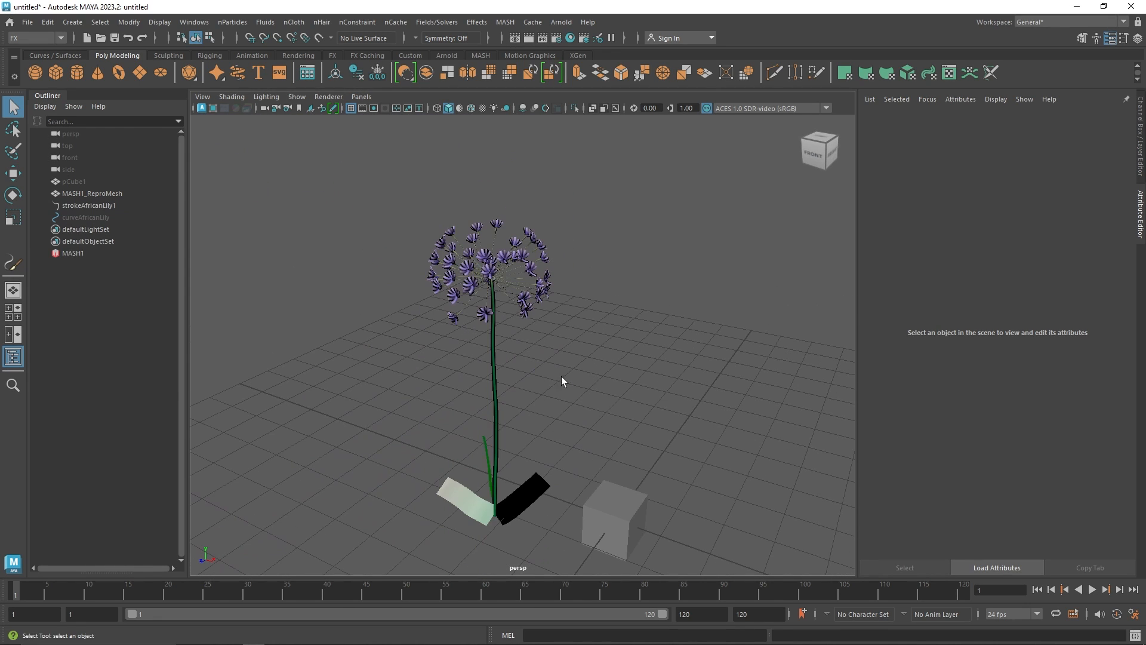
Connect the African lily stroke to the MASH network's Paint Effects Strokes and raise Number of Points to 31
{"action": "left_click", "coordinate": [74, 253]}
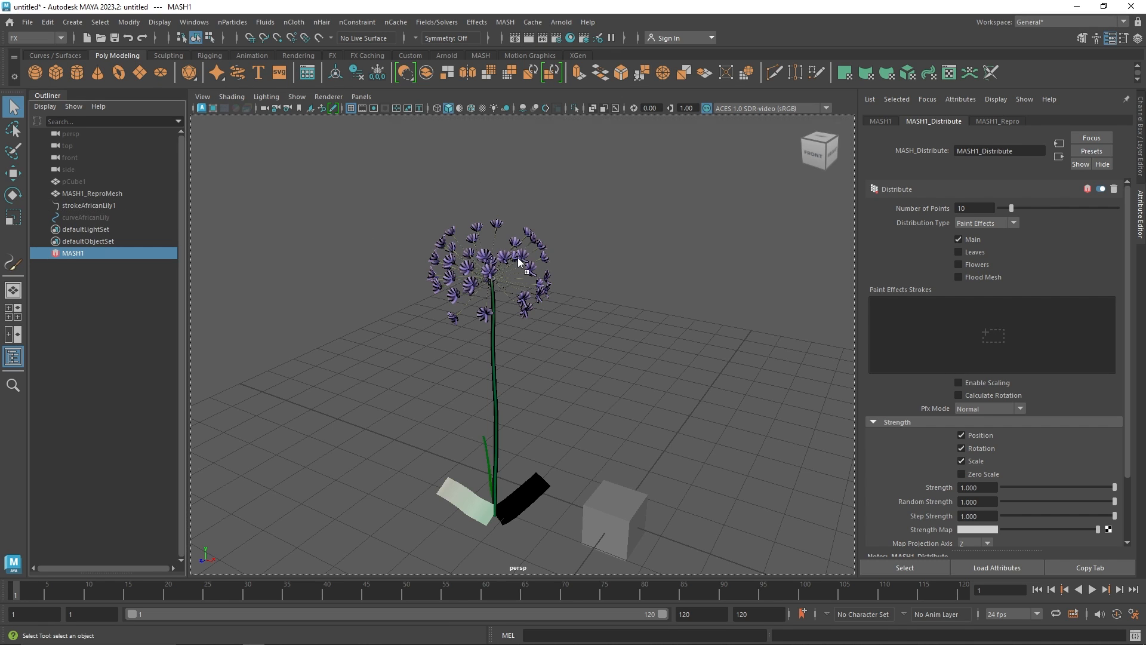
{"action": "middle_click_drag", "start_coordinate": [892, 317], "coordinate": [883, 320]}
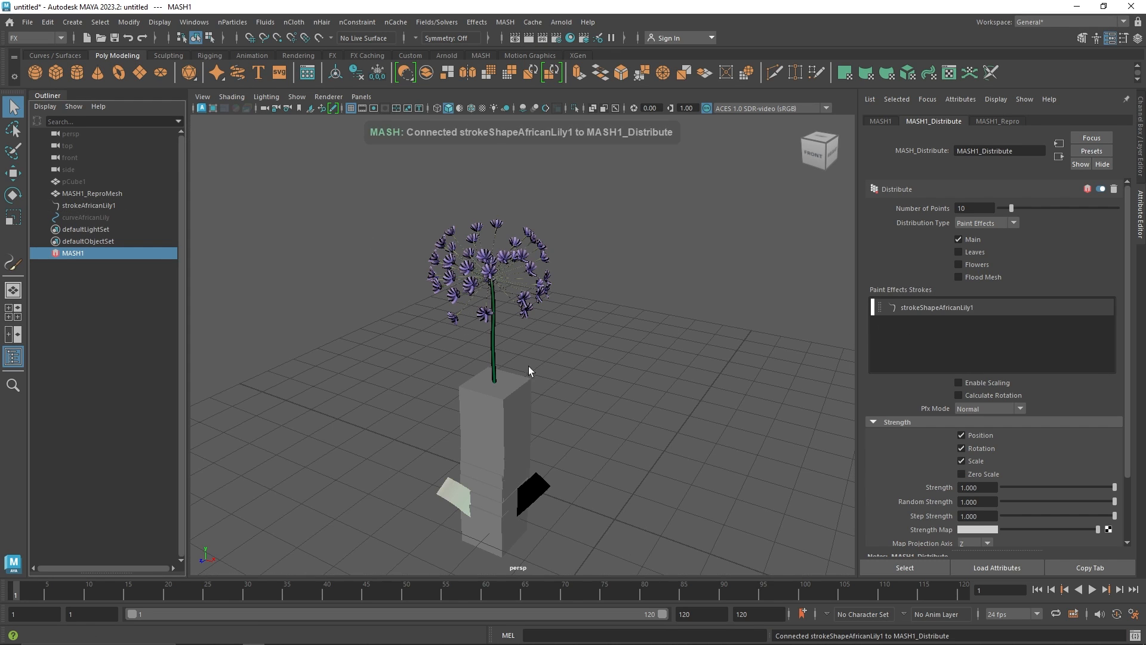
{"action": "left_click_drag", "start_coordinate": [1011, 208], "coordinate": [1052, 210]}
Scale the original cube down so the distributed copies become small
{"action": "left_click", "coordinate": [74, 181]}
{"action": "key", "text": "r"}
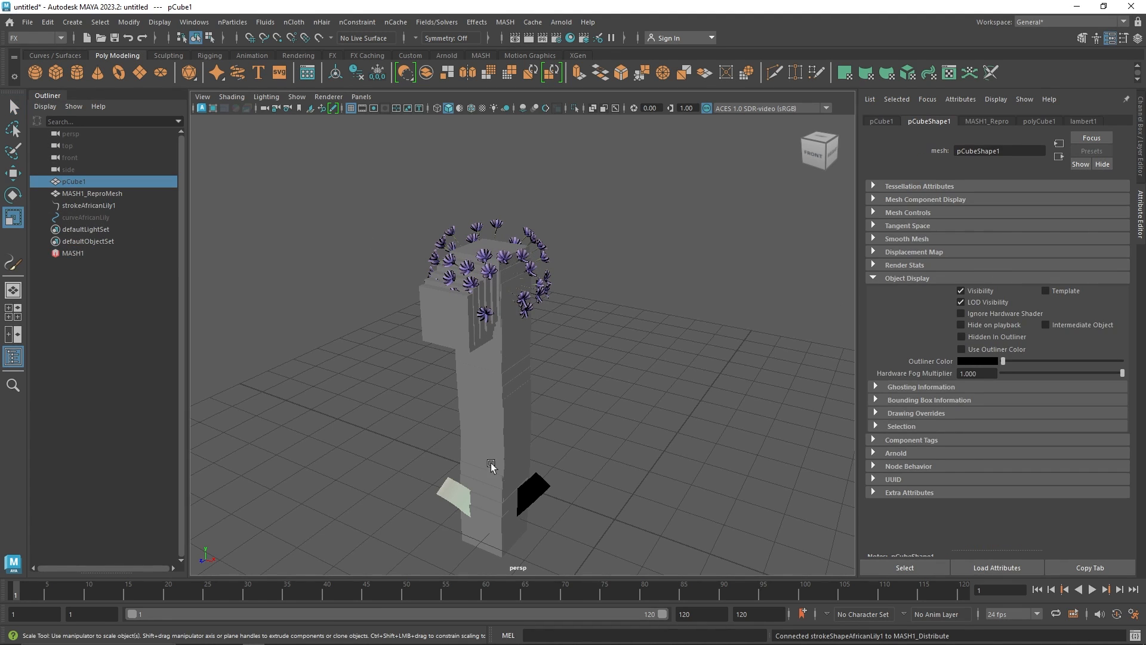
{"action": "scroll", "coordinate": [529, 438], "scroll_direction": "down", "scroll_amount": 5}
{"action": "left_click_drag", "start_coordinate": [748, 491], "coordinate": [582, 493]}
{"action": "scroll", "coordinate": [532, 346], "scroll_direction": "up", "scroll_amount": 4}
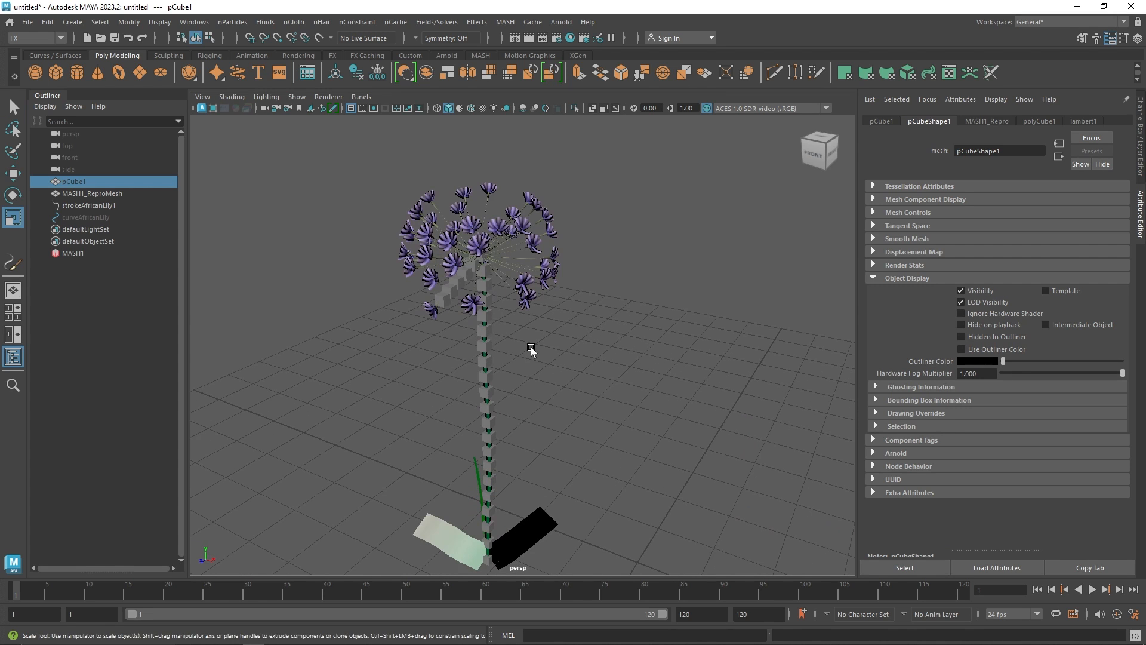
Set the MASH network's Number of Points to 78, enable Flood Mesh and disable Flowers
{"action": "left_click", "coordinate": [95, 250]}
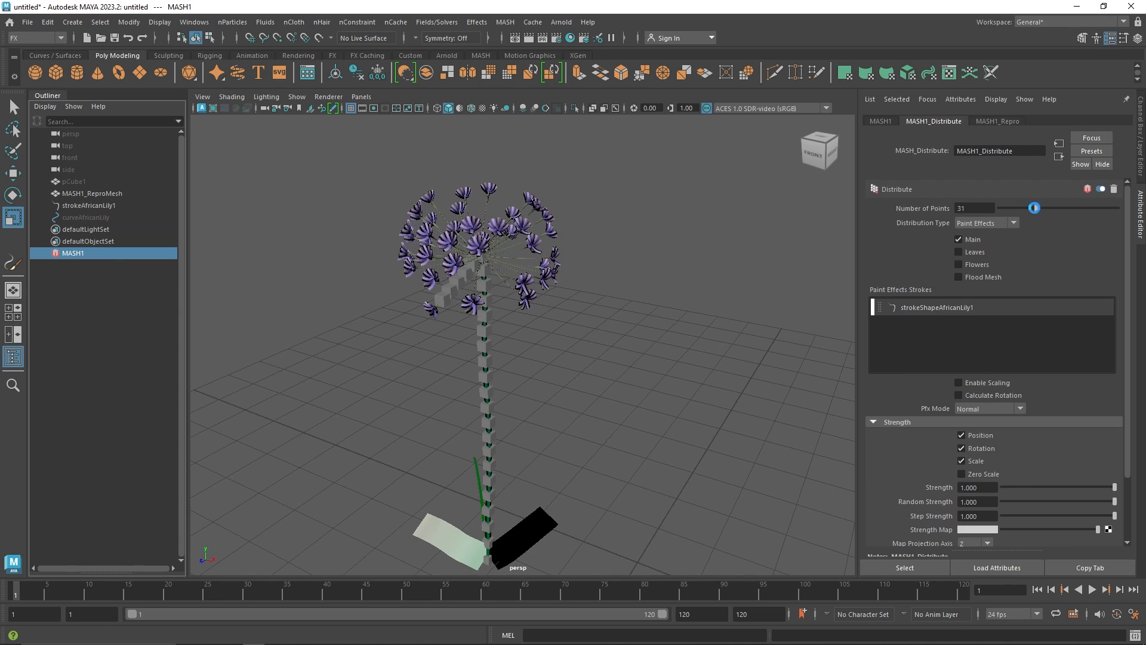
{"action": "left_click_drag", "start_coordinate": [1034, 208], "coordinate": [1091, 210]}
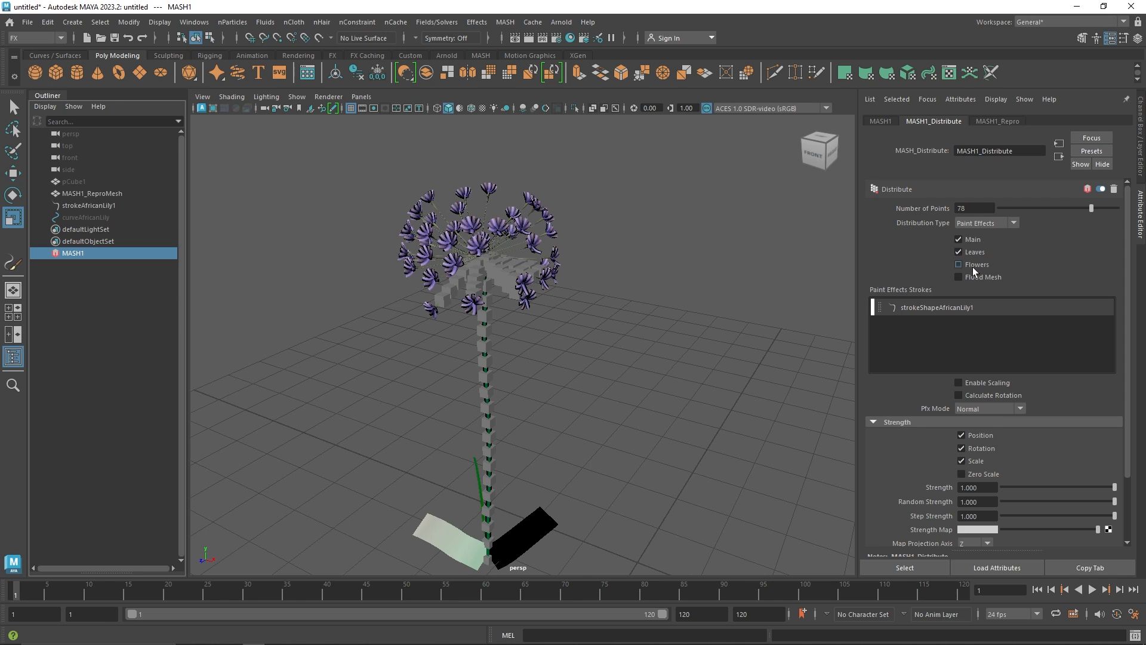
{"action": "left_click", "coordinate": [967, 278]}
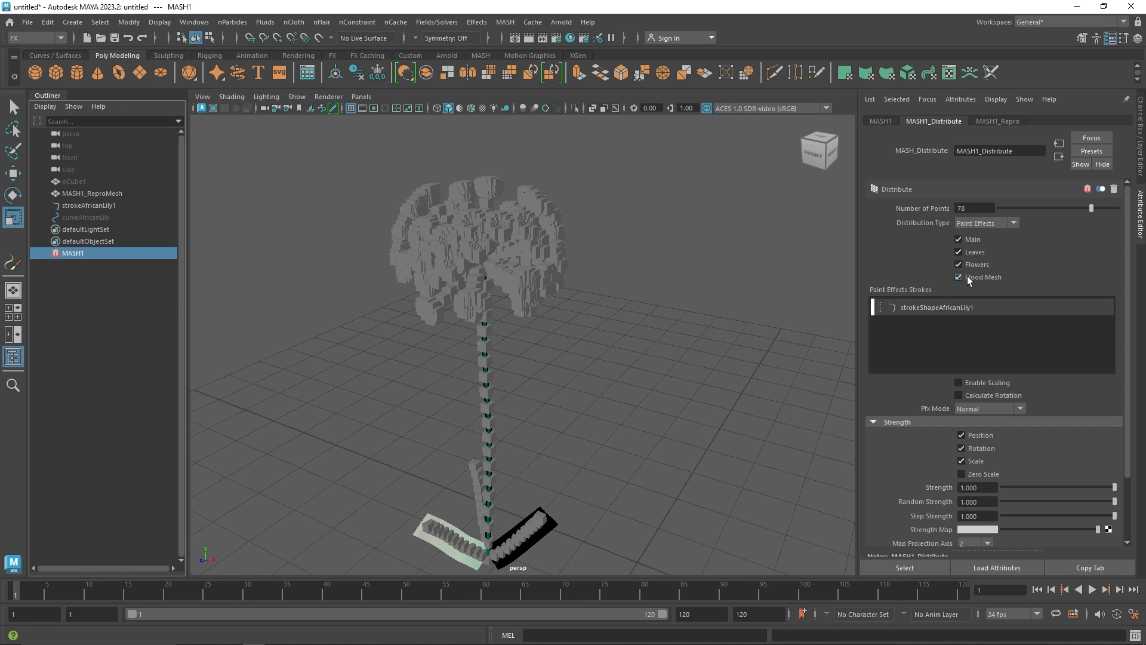
{"action": "left_click", "coordinate": [973, 264]}
Enable Flowers together with Main, Leaves and Flood Mesh in the Paint Effects distribution options
{"action": "scroll", "coordinate": [335, 256], "scroll_direction": "up", "scroll_amount": 8}
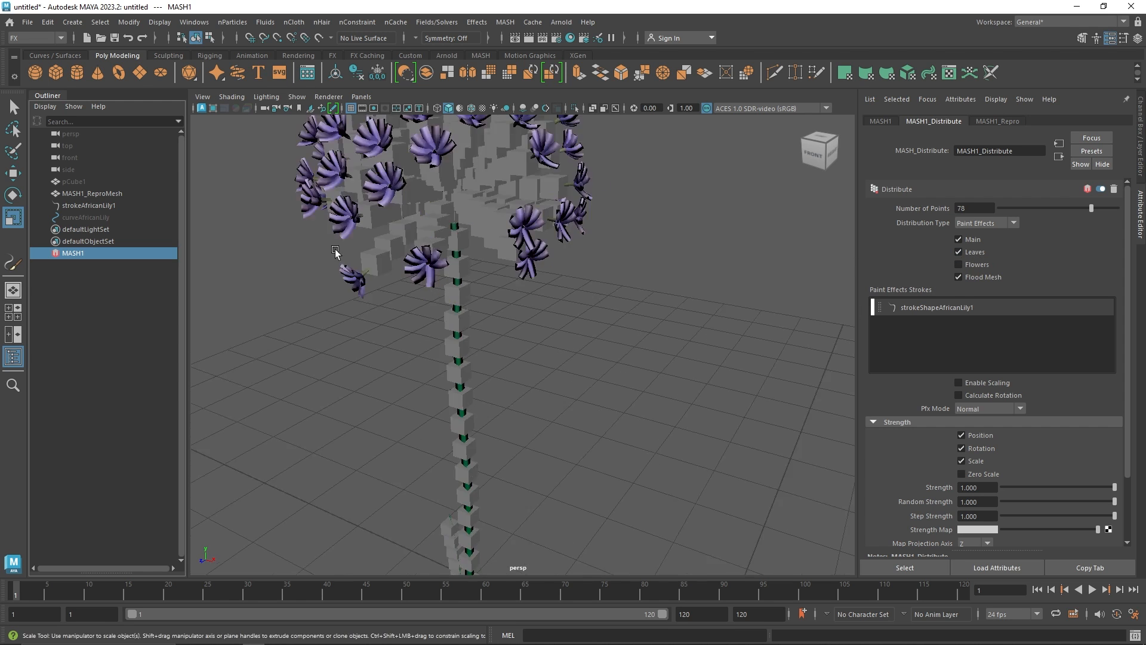
{"action": "left_click_drag", "start_coordinate": [406, 232], "coordinate": [388, 256], "text": "alt"}
{"action": "middle_click_drag", "start_coordinate": [388, 255], "coordinate": [444, 315], "text": "alt"}
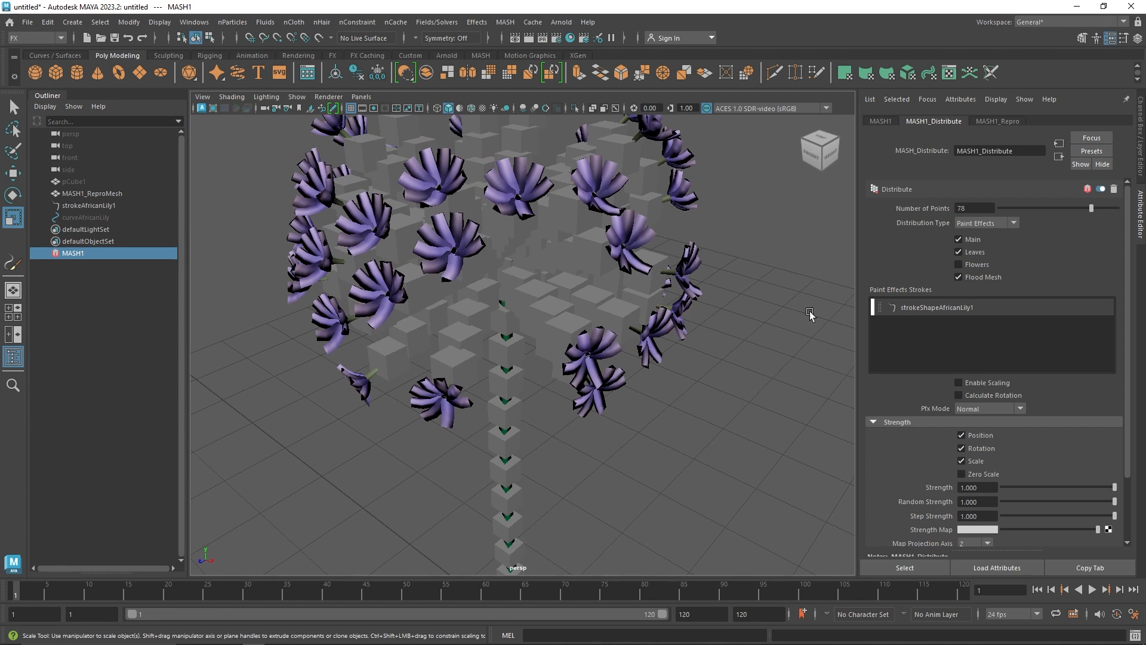
{"action": "left_click", "coordinate": [967, 252]}
{"action": "left_click", "coordinate": [960, 265]}
{"action": "scroll", "coordinate": [583, 385], "scroll_direction": "down", "scroll_amount": 5}
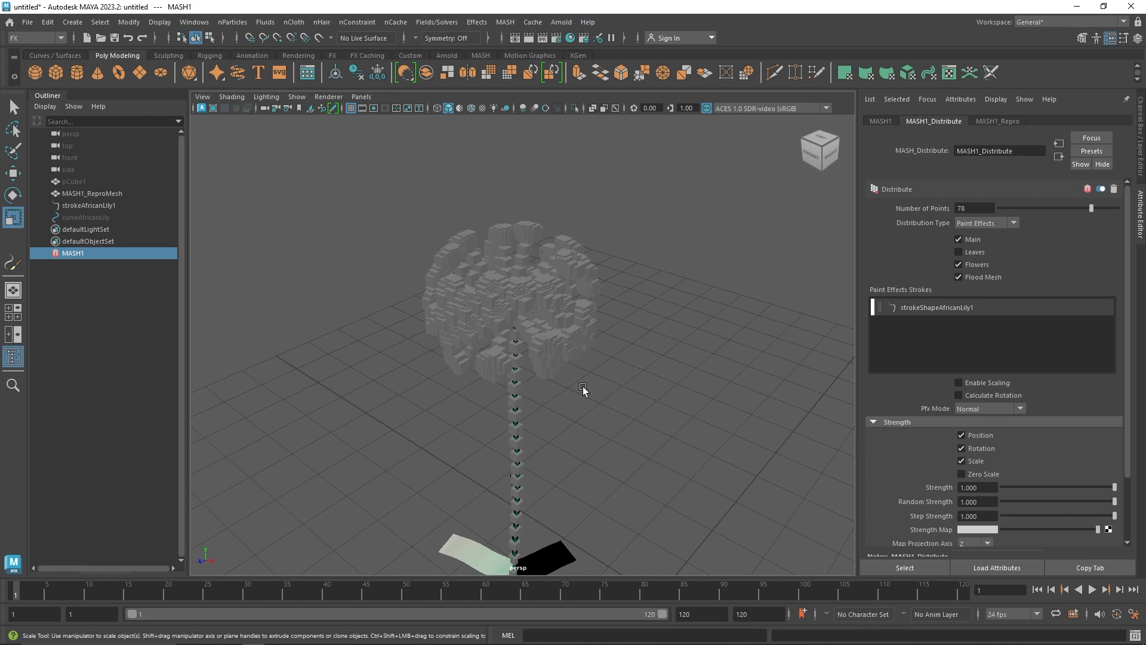
{"action": "left_click", "coordinate": [973, 253]}
Toggle Enable Scaling on and back off
{"action": "left_click_drag", "start_coordinate": [500, 417], "coordinate": [897, 299], "text": "alt"}
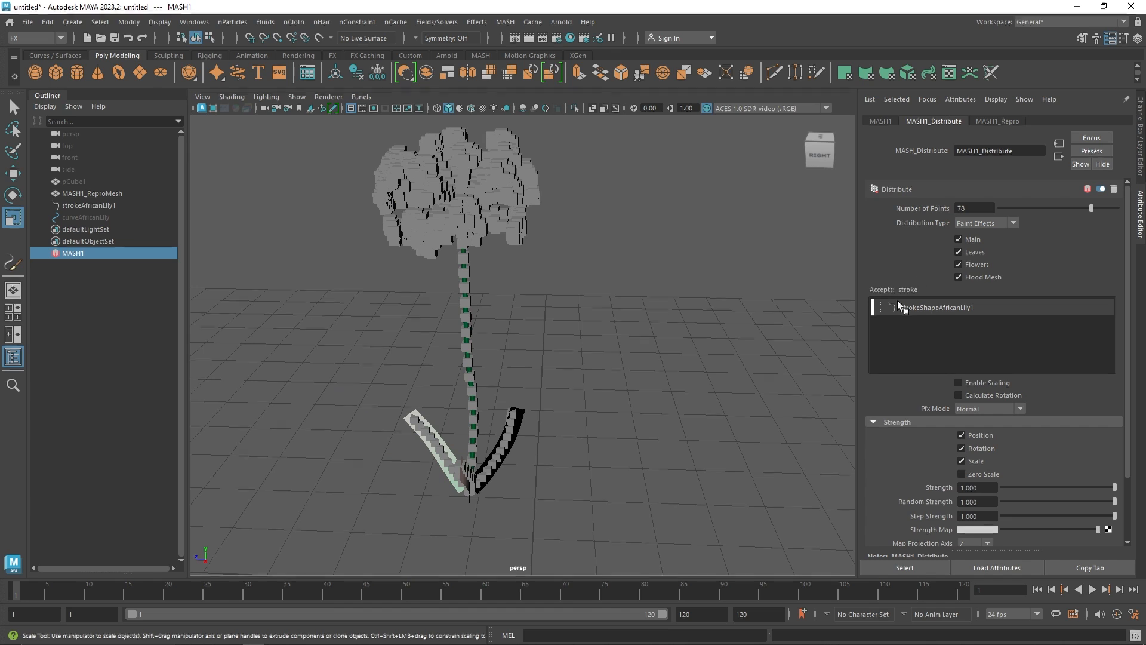
{"action": "left_click", "coordinate": [987, 382]}
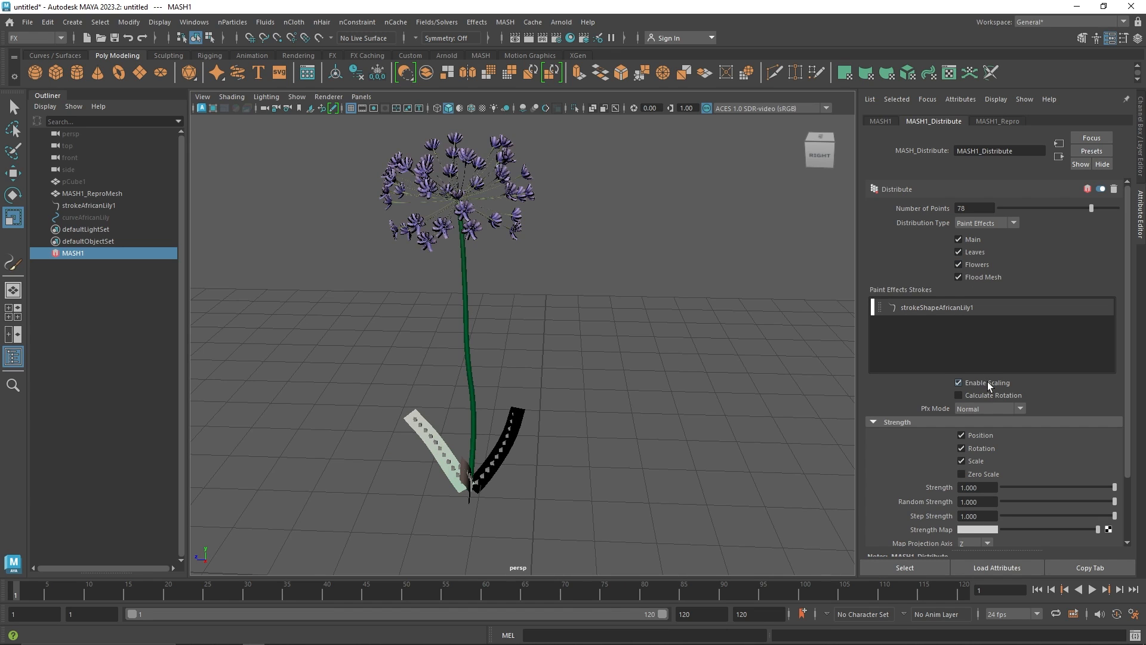
{"action": "left_click", "coordinate": [987, 384]}
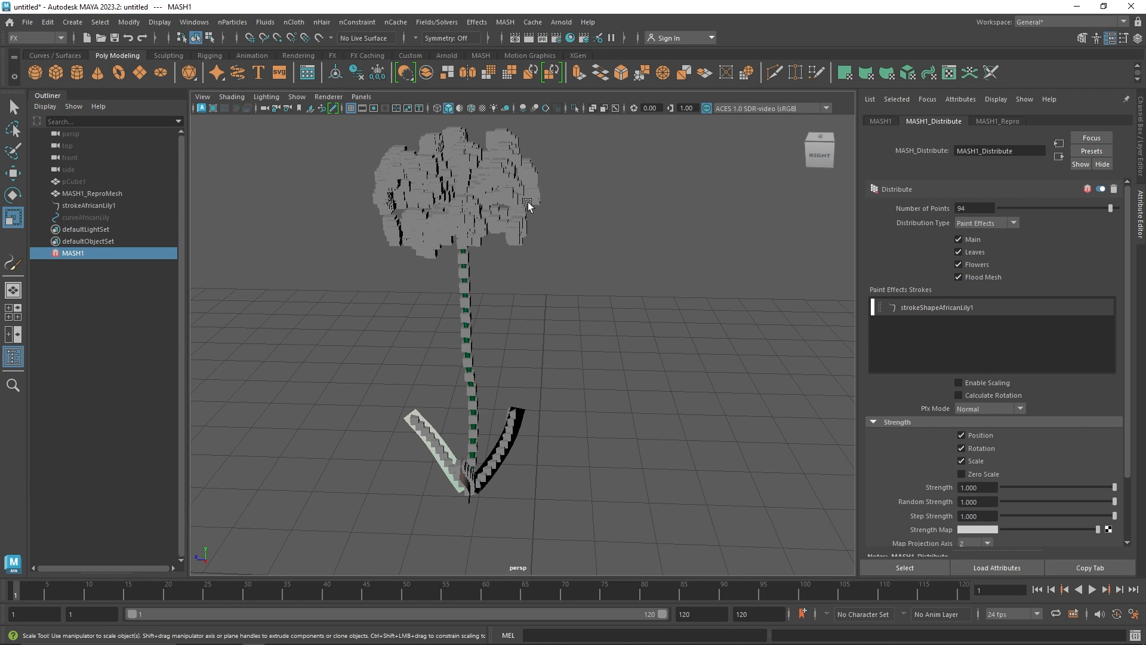
Disable Flood Mesh and raise Number of Points to 96
{"action": "left_click", "coordinate": [972, 277]}
{"action": "mouse_move", "coordinate": [1109, 208]}
{"action": "left_mouse_down"}
{"action": "mouse_move", "coordinate": [993, 205]}
{"action": "mouse_move", "coordinate": [1109, 210]}
{"action": "left_mouse_up"}
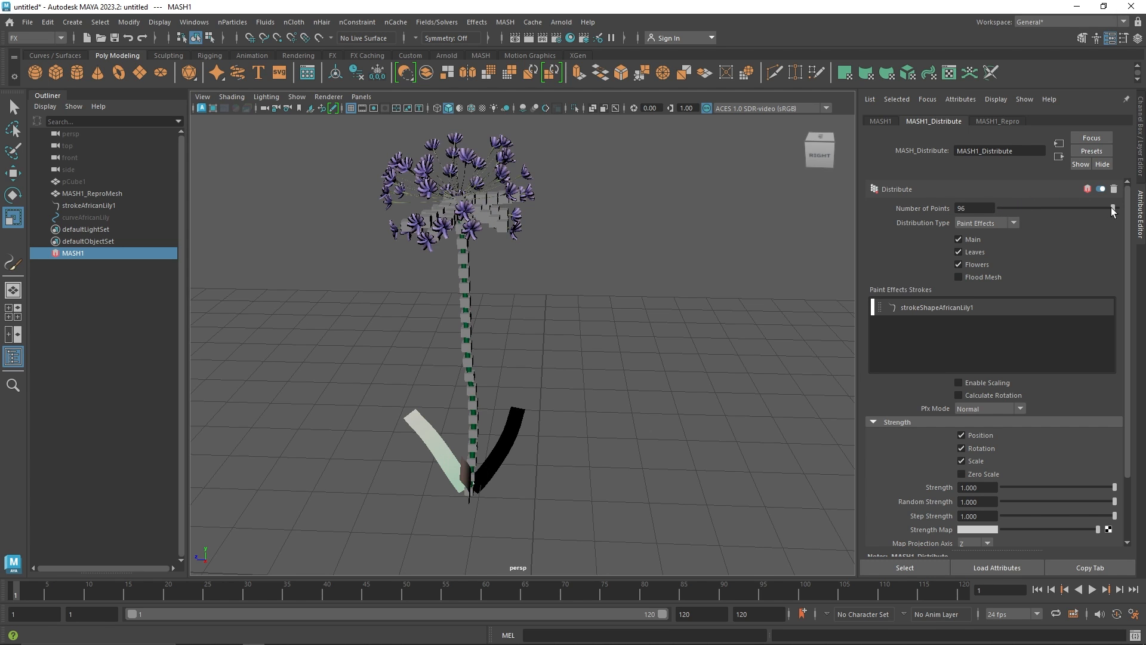
Change the MASH distribution type to Volume
{"action": "left_click_drag", "start_coordinate": [402, 321], "coordinate": [589, 325], "text": "alt"}
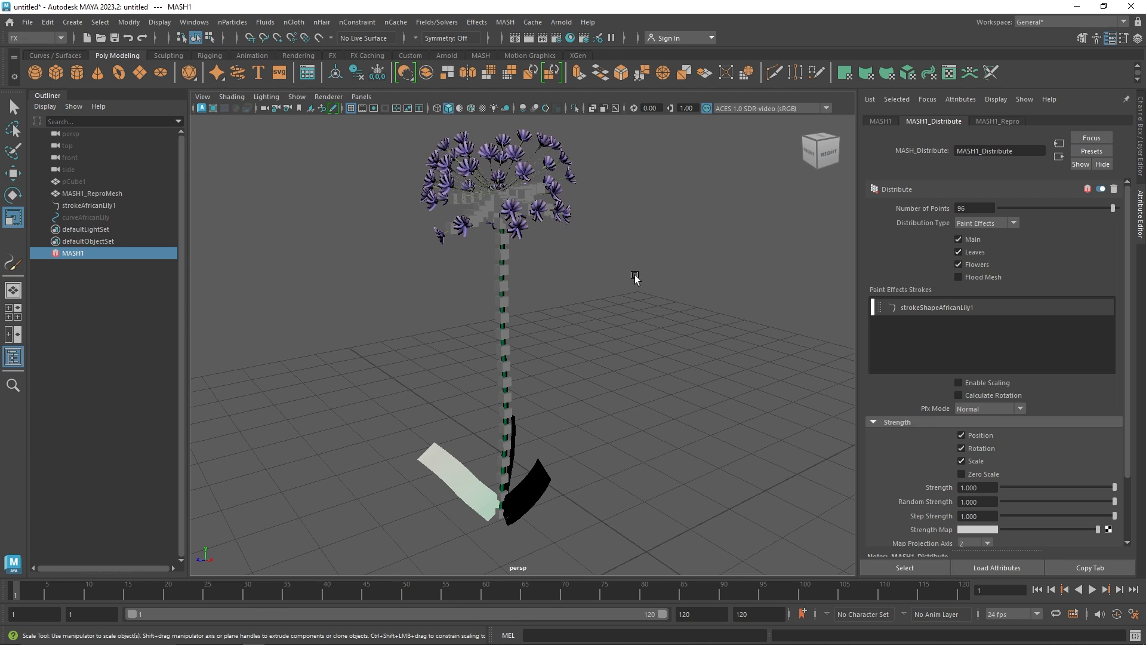
{"action": "left_click", "coordinate": [990, 223]}
{"action": "left_click", "coordinate": [983, 332]}
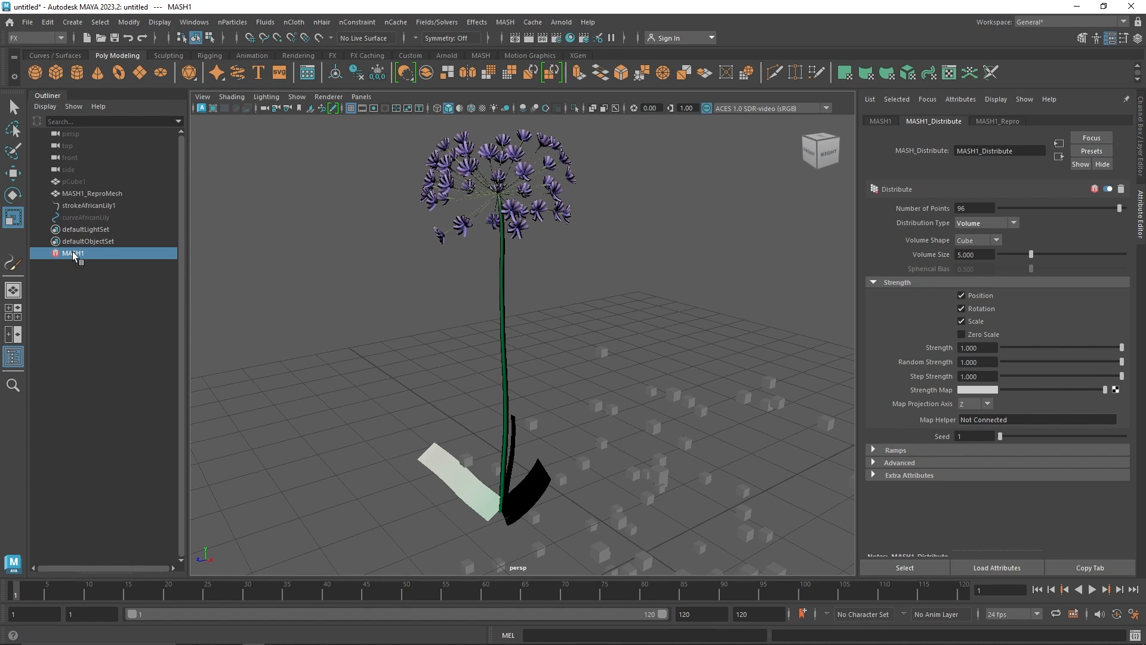
Delete the MASH network, the African lily stroke, the repro mesh and the cube to clear the scene
{"action": "key", "text": "Delete"}
{"action": "left_click", "coordinate": [86, 208]}
{"action": "key", "text": "Delete"}
{"action": "left_click", "coordinate": [87, 194]}
{"action": "key", "text": "Delete"}
{"action": "left_click", "coordinate": [84, 184]}
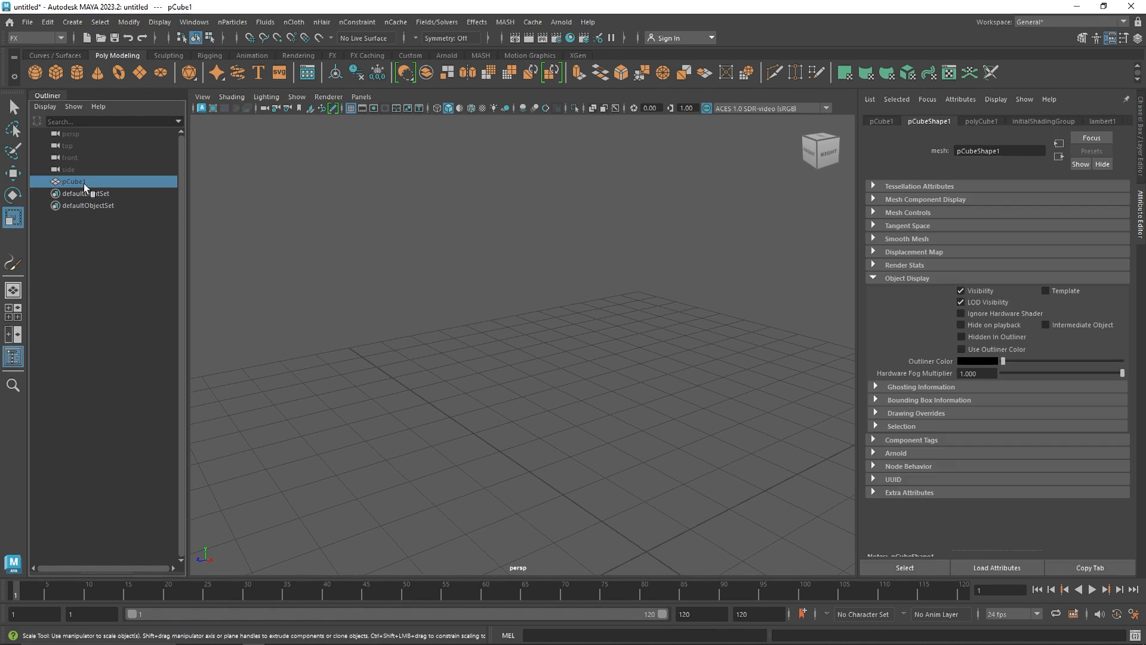
{"action": "key", "text": "Delete"}
Create a new polygon cube and switch to the MASH shelf
{"action": "left_click", "coordinate": [58, 70]}
{"action": "left_click", "coordinate": [480, 56]}
{"action": "scroll", "coordinate": [591, 476], "scroll_direction": "down", "scroll_amount": 6}
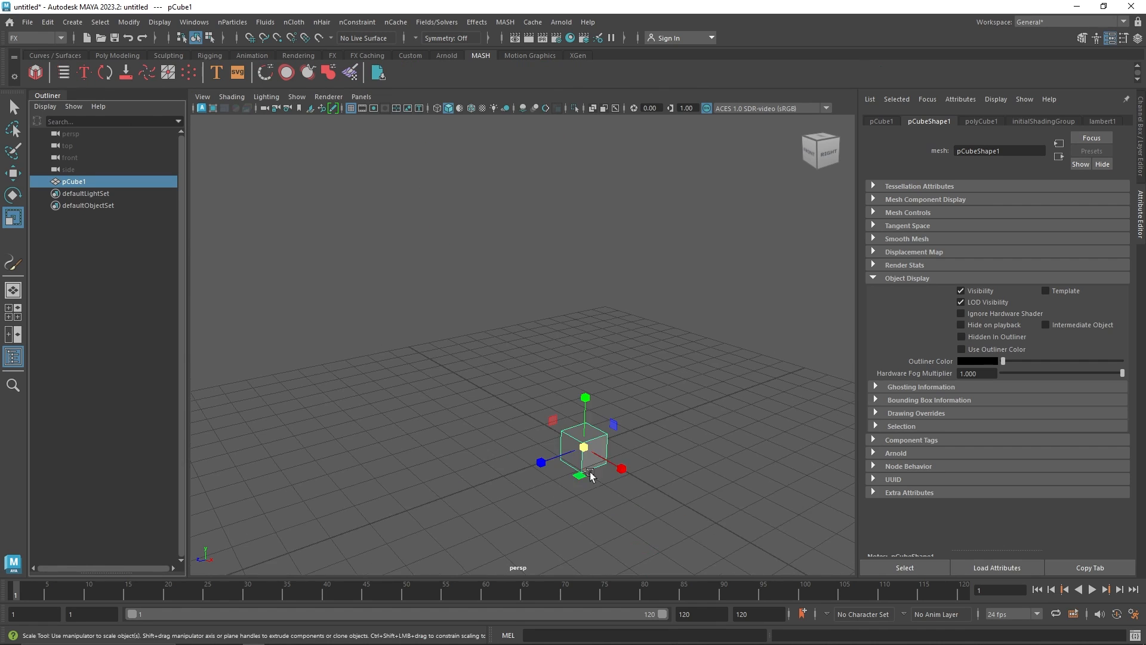
{"action": "left_click_drag", "start_coordinate": [611, 464], "coordinate": [639, 470], "text": "alt"}
{"action": "key", "text": "w"}
Create a MASH network from the cube and set its distribution type to Volume
{"action": "left_click", "coordinate": [36, 72]}
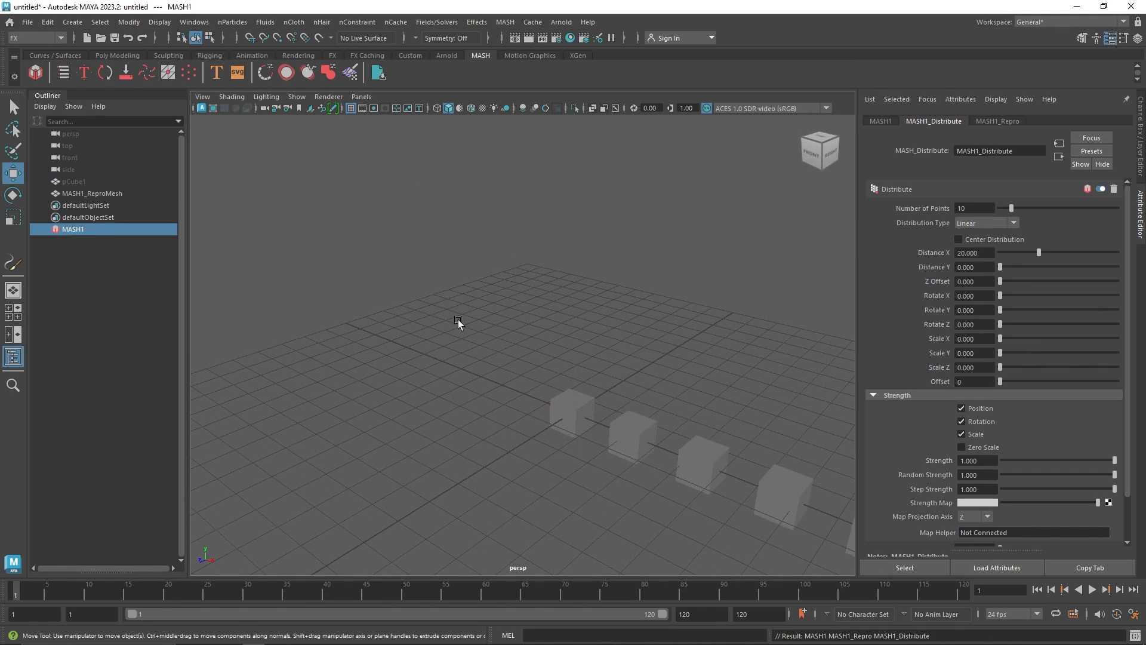
{"action": "left_click_drag", "start_coordinate": [457, 320], "coordinate": [716, 364], "text": "alt"}
{"action": "left_click", "coordinate": [986, 222]}
{"action": "left_click", "coordinate": [973, 324]}
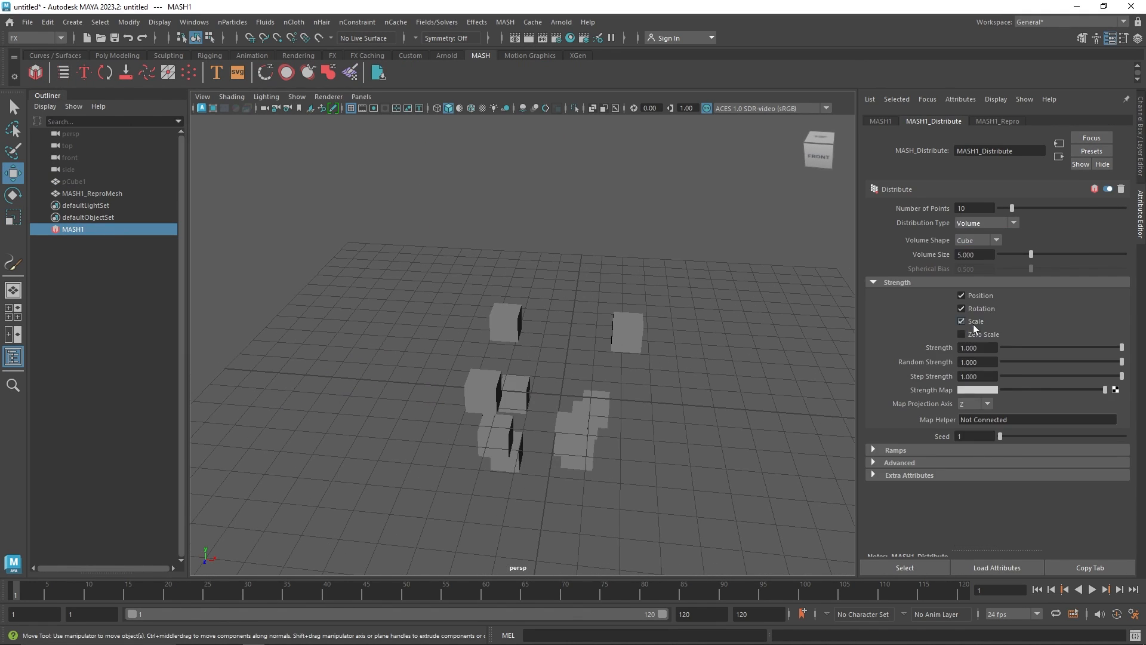
Try the Point volume shape and settle on Sphere as the Volume Shape
{"action": "left_click_drag", "start_coordinate": [585, 340], "coordinate": [527, 342], "text": "alt"}
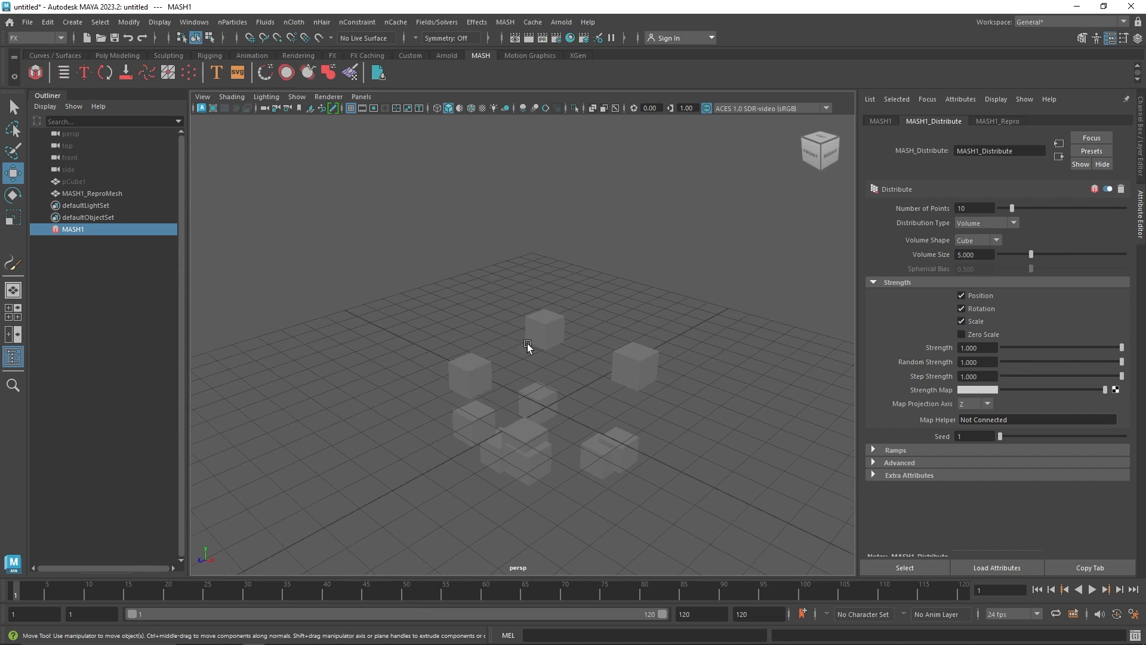
{"action": "left_click", "coordinate": [350, 108]}
{"action": "left_click", "coordinate": [987, 239]}
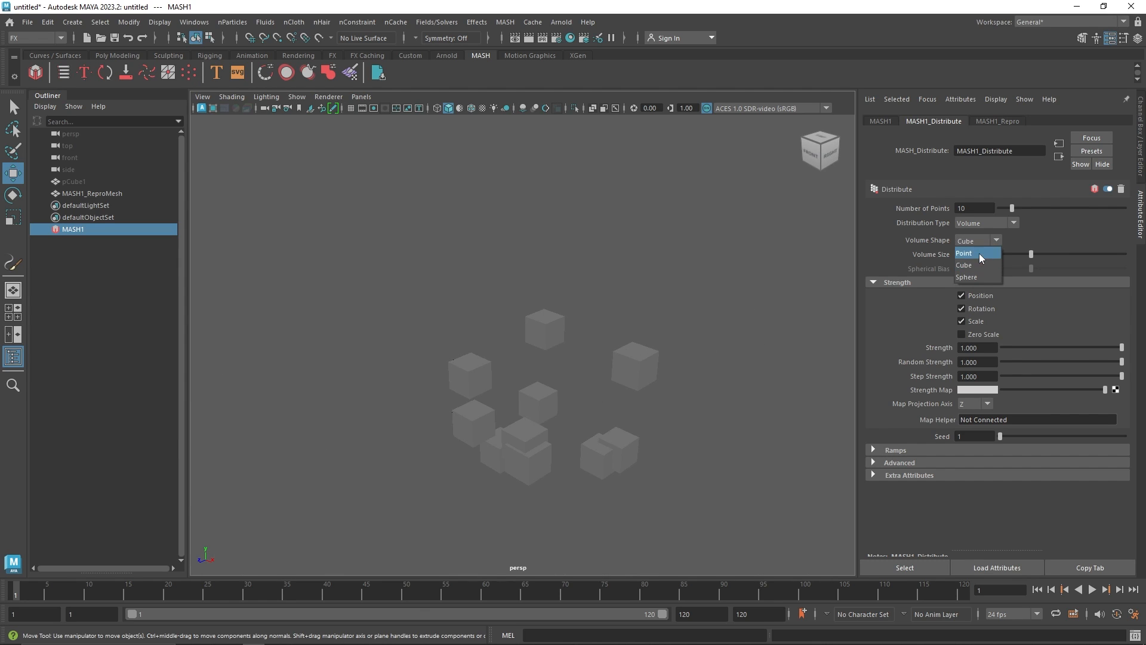
{"action": "left_click", "coordinate": [979, 253]}
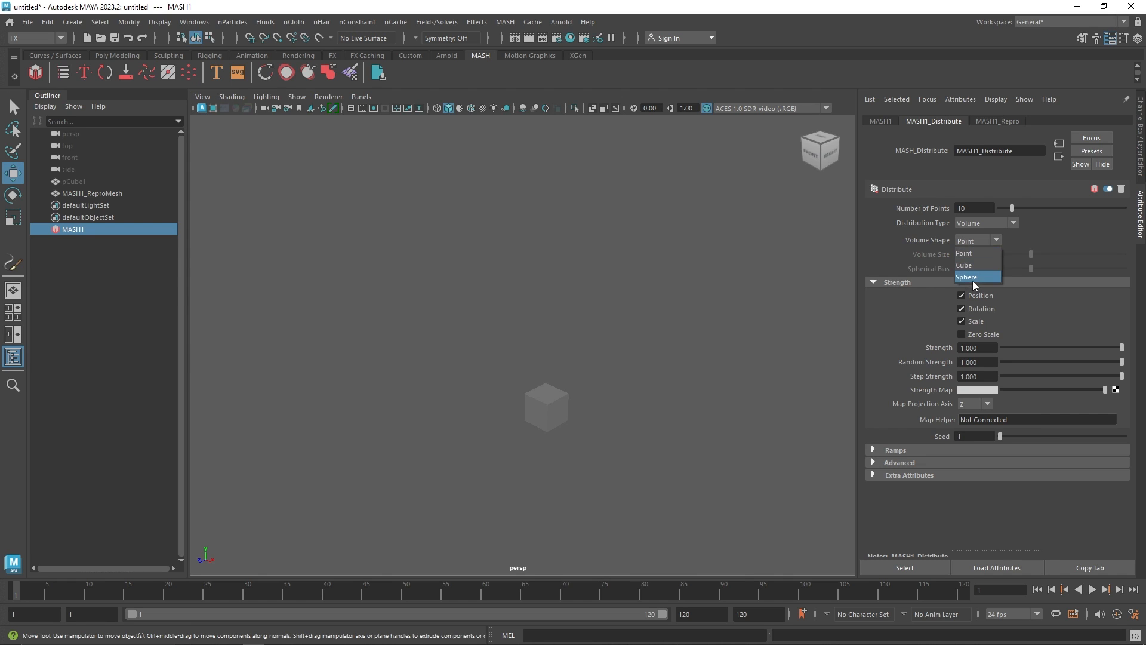
{"action": "left_click", "coordinate": [974, 281]}
Set Number of Points to 100 and Volume Size to 20
{"action": "left_click_drag", "start_coordinate": [1012, 208], "coordinate": [1141, 208]}
{"action": "left_click_drag", "start_coordinate": [1031, 254], "coordinate": [1141, 257]}
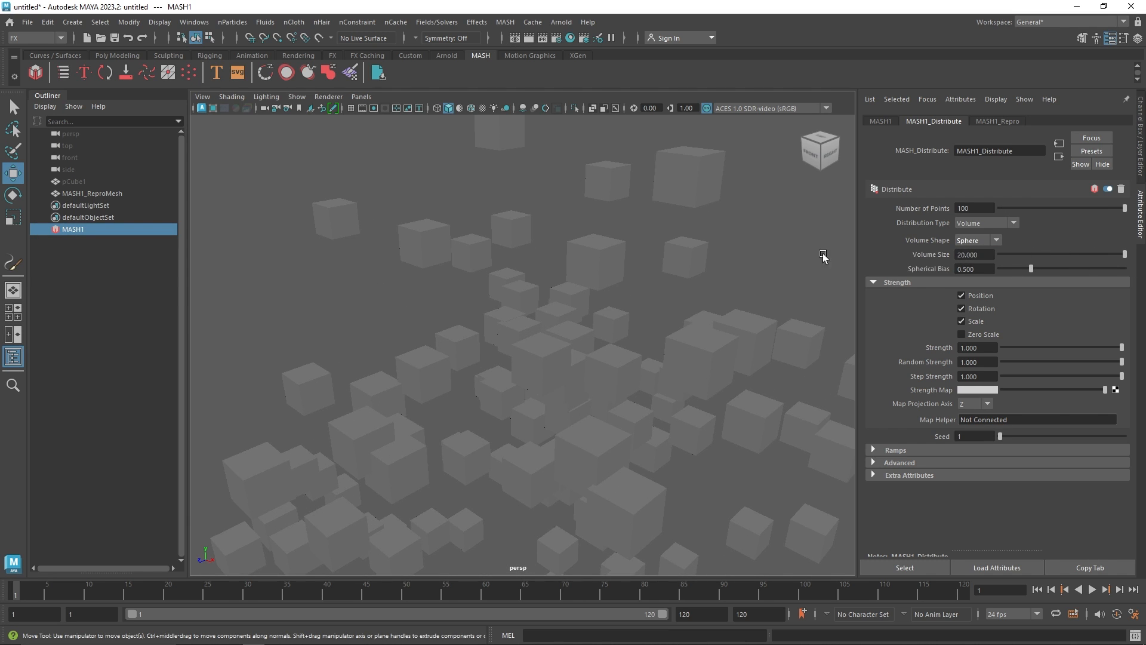
Change the MASH volume's Volume Shape to Cube
{"action": "left_click", "coordinate": [992, 241]}
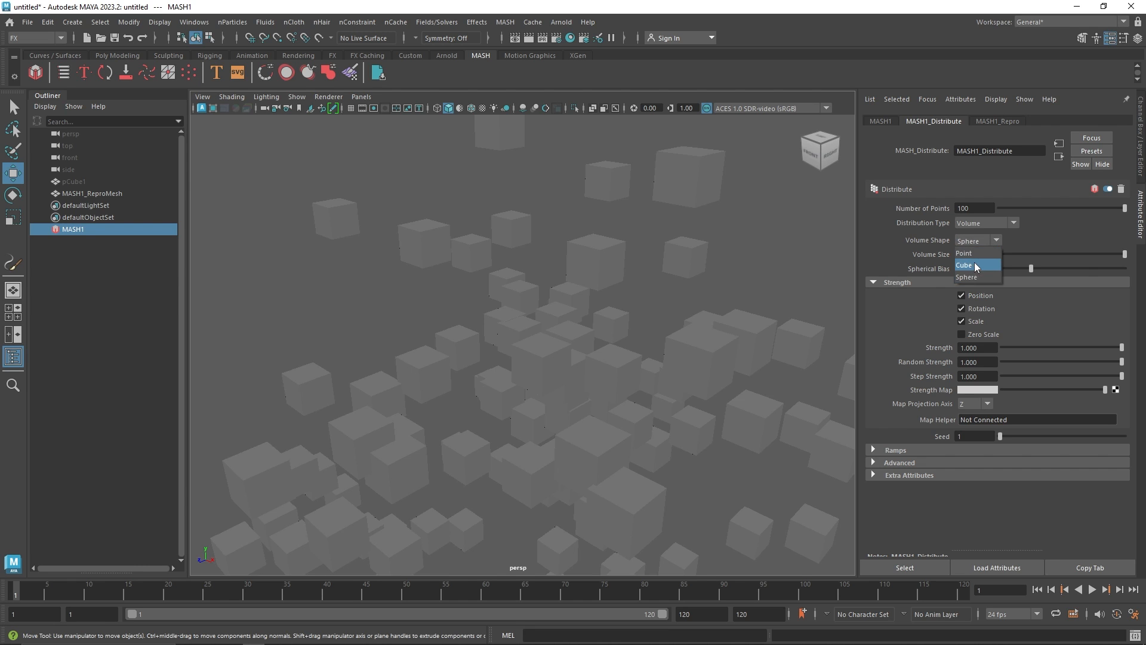
{"action": "left_click", "coordinate": [972, 266]}
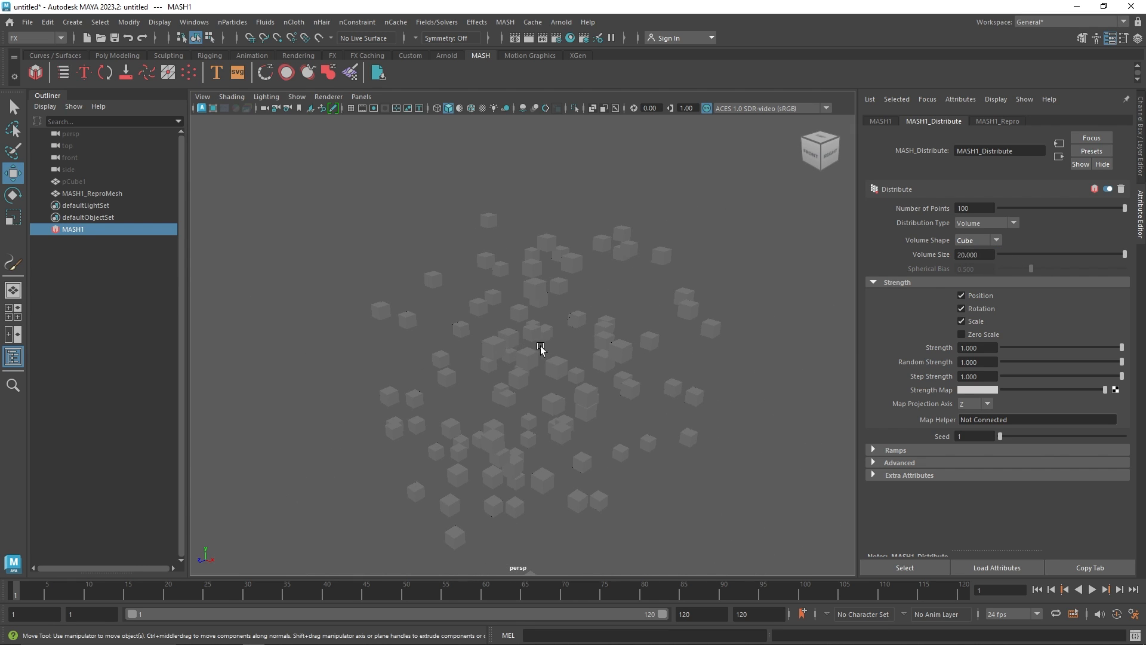
{"action": "mouse_move", "coordinate": [596, 348]}
{"action": "left_mouse_down", "text": "alt"}
{"action": "mouse_move", "coordinate": [559, 362]}
{"action": "mouse_move", "coordinate": [590, 347]}
{"action": "left_mouse_up", "text": "alt"}
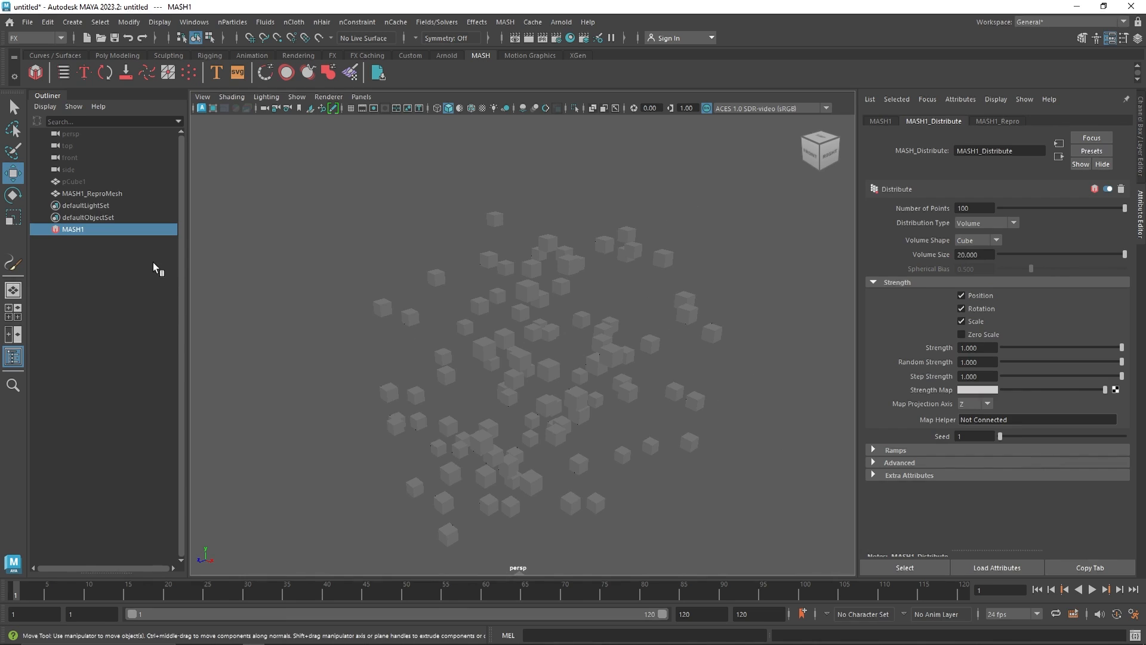
Select the source cube pCube1 and scale it up so the distributed copies grow larger
{"action": "left_click", "coordinate": [74, 181]}
{"action": "key", "text": "r"}
{"action": "left_click_drag", "start_coordinate": [532, 371], "coordinate": [717, 352]}
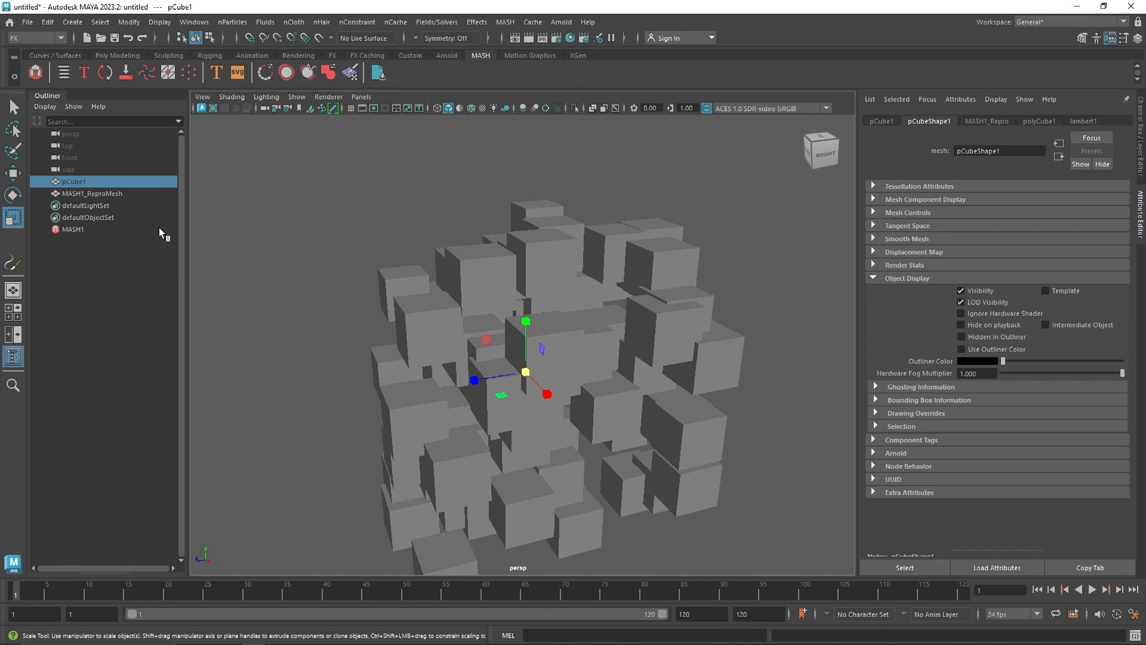
Reselect the MASH1 network and switch its Distribution Type to Radial
{"action": "left_click", "coordinate": [111, 231]}
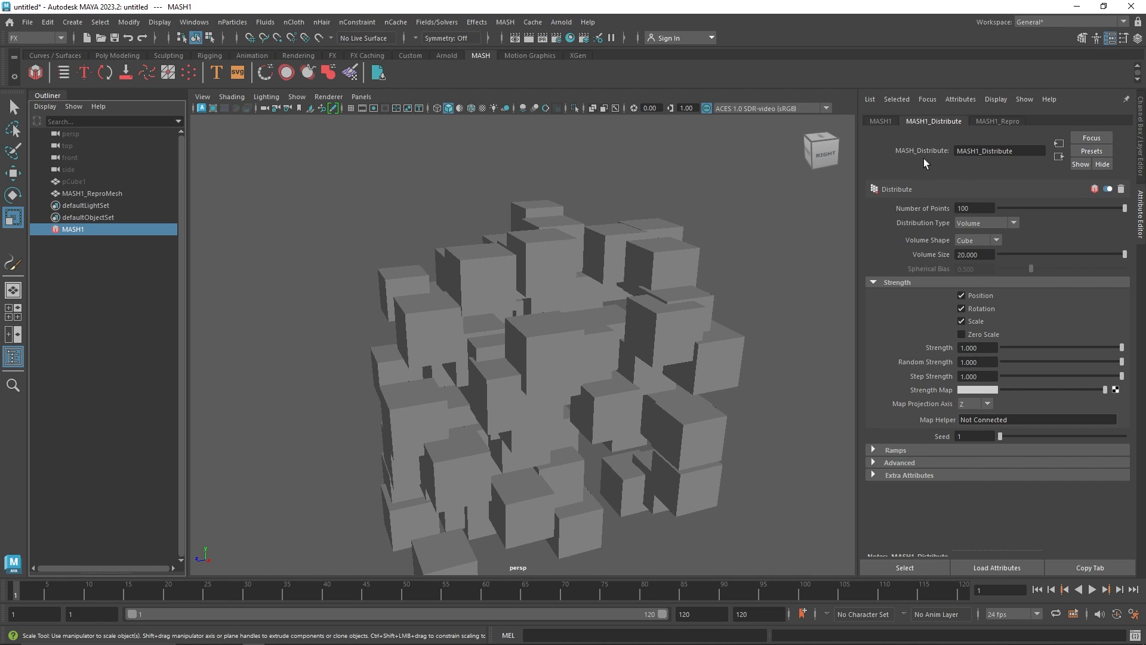
{"action": "left_click", "coordinate": [880, 121]}
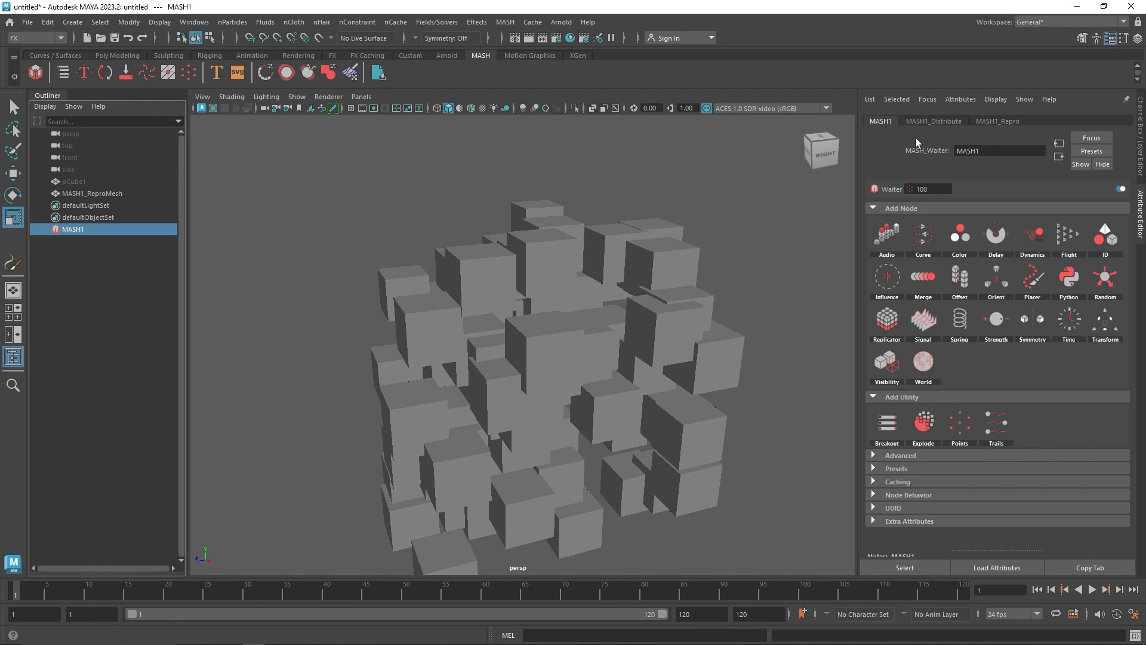
{"action": "left_click", "coordinate": [934, 121]}
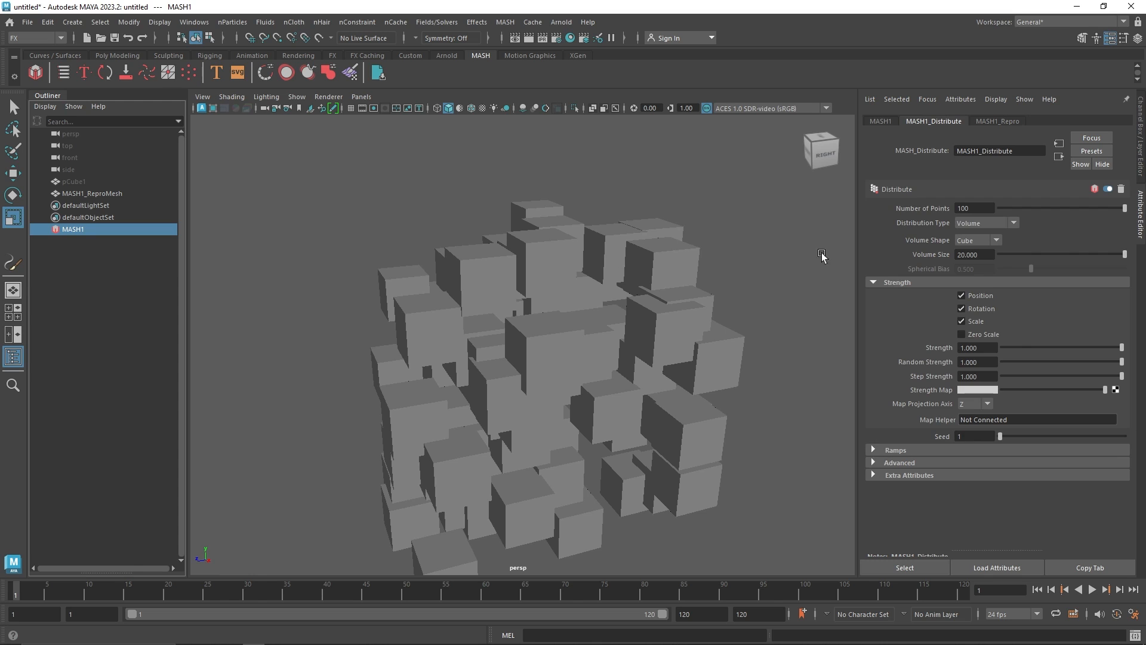
{"action": "left_click", "coordinate": [994, 227]}
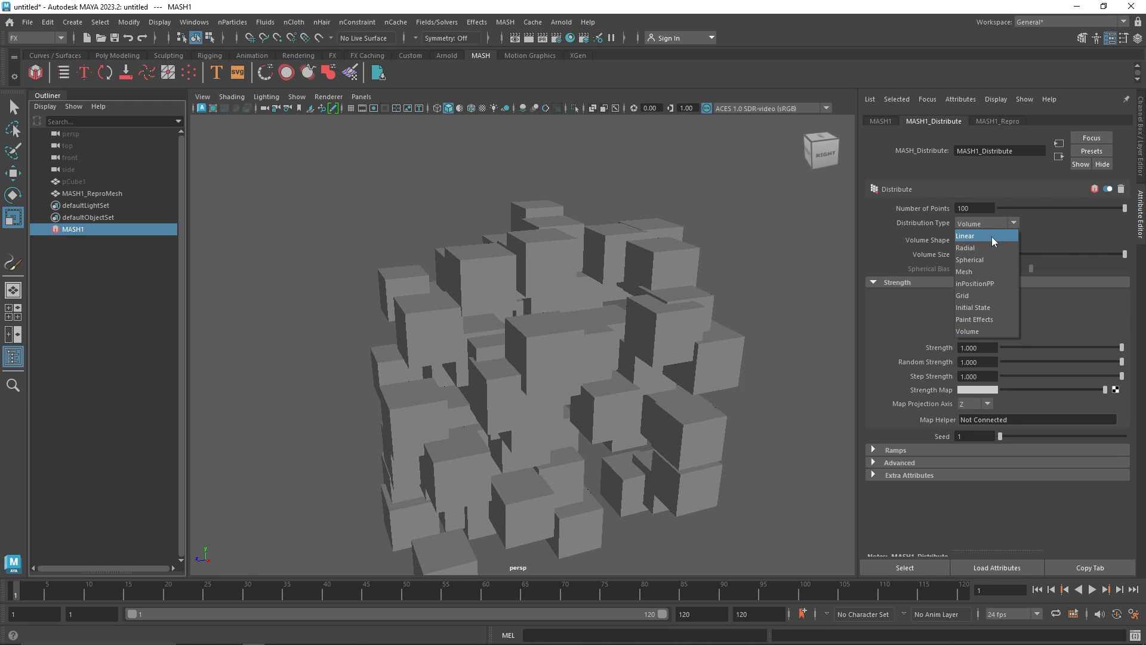
{"action": "left_click", "coordinate": [991, 237]}
Adjust the radial distribution to 25 points with a radius of about 10, forming a closed ring
{"action": "left_click_drag", "start_coordinate": [1061, 240], "coordinate": [1053, 240]}
{"action": "left_click_drag", "start_coordinate": [1090, 206], "coordinate": [1013, 209]}
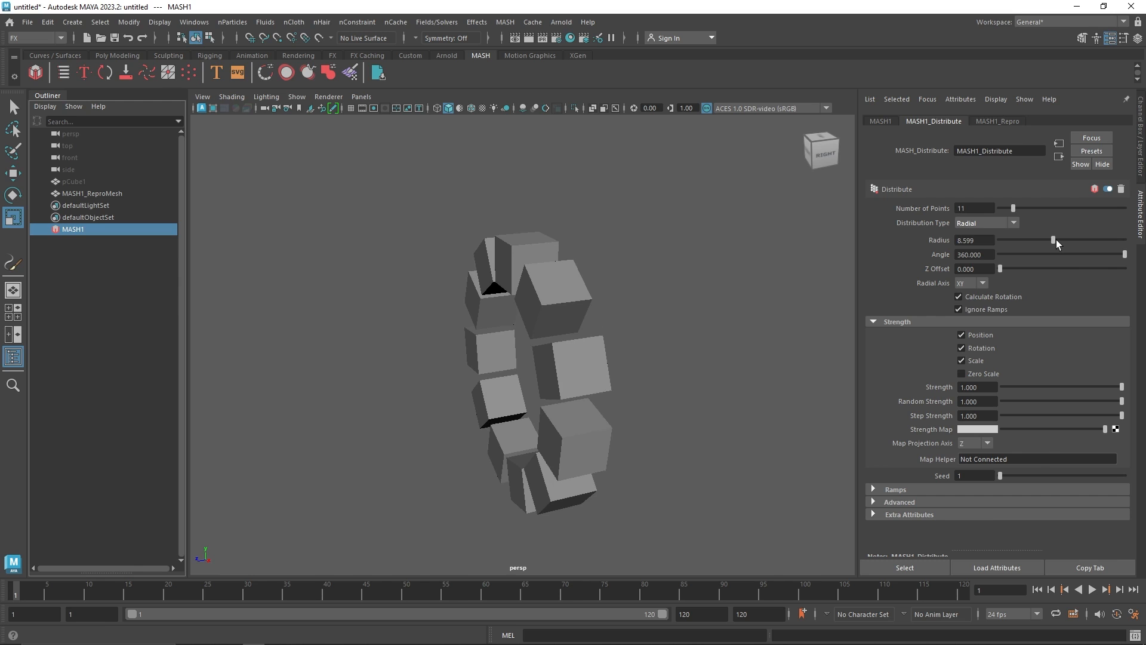
{"action": "left_click_drag", "start_coordinate": [1055, 240], "coordinate": [1031, 208]}
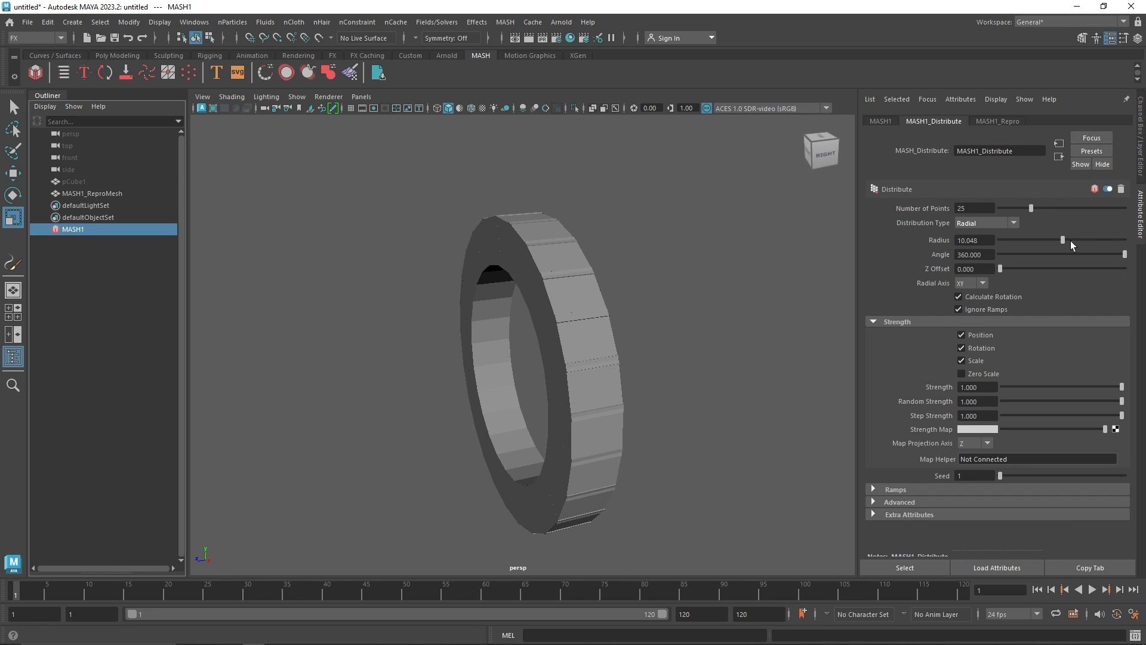
{"action": "left_click_drag", "start_coordinate": [1101, 255], "coordinate": [1135, 260]}
{"action": "left_click_drag", "start_coordinate": [557, 225], "coordinate": [658, 245], "text": "alt"}
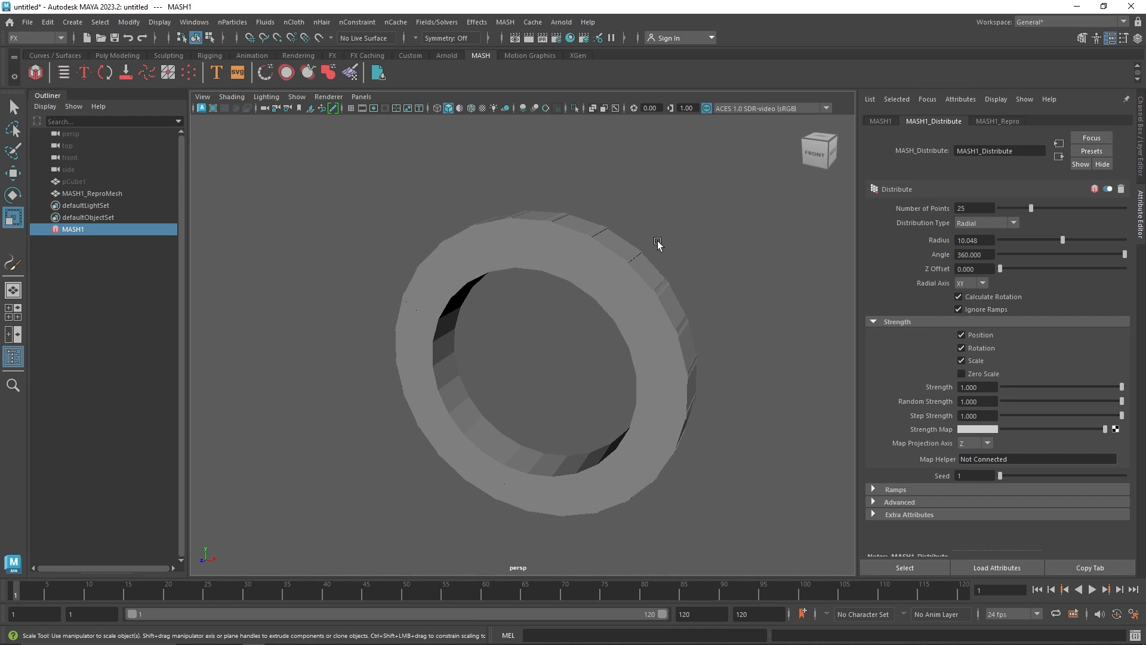